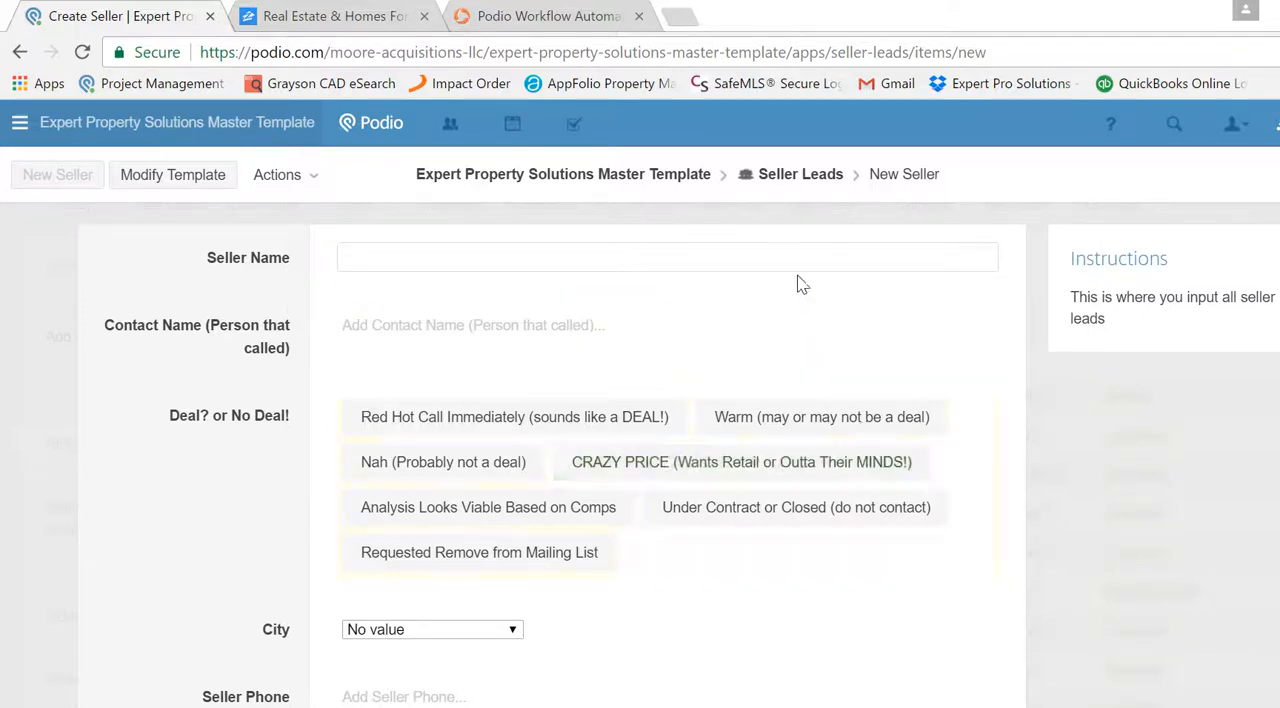
- Enter the seller's full name as both the Seller Name and the Contact Name of the new seller lead
left_click(731, 251)
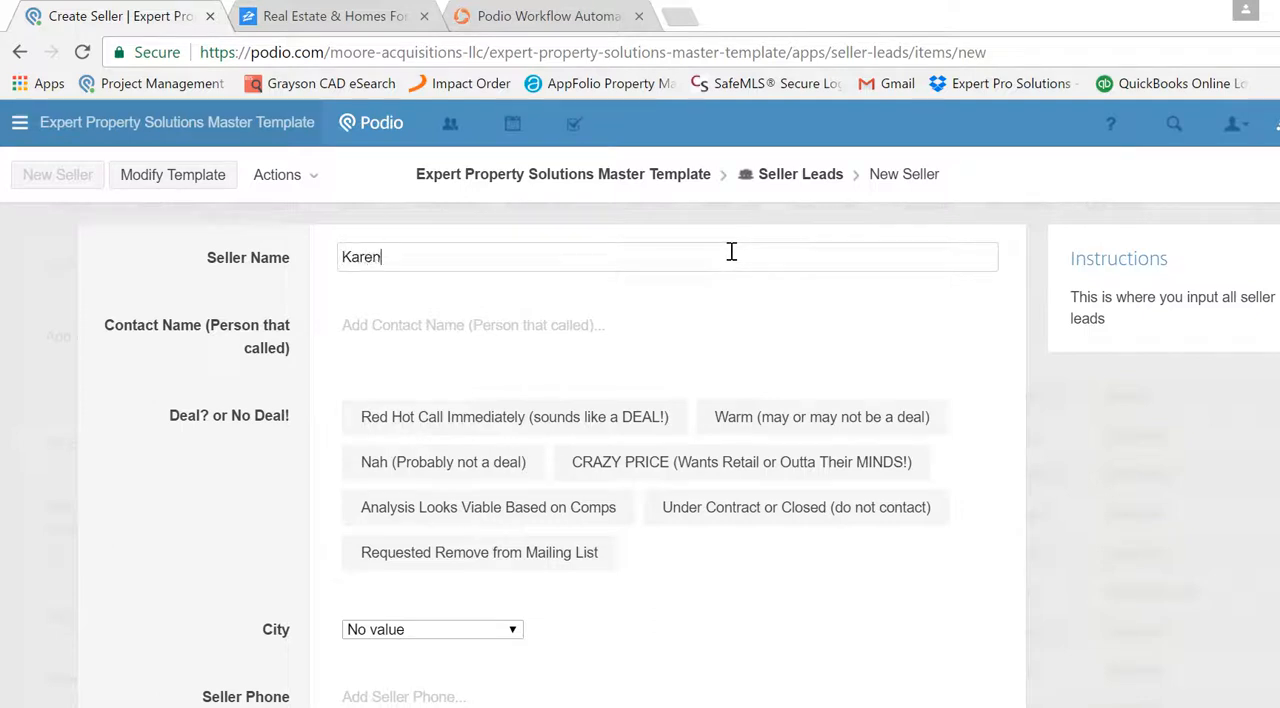
key("Tab")
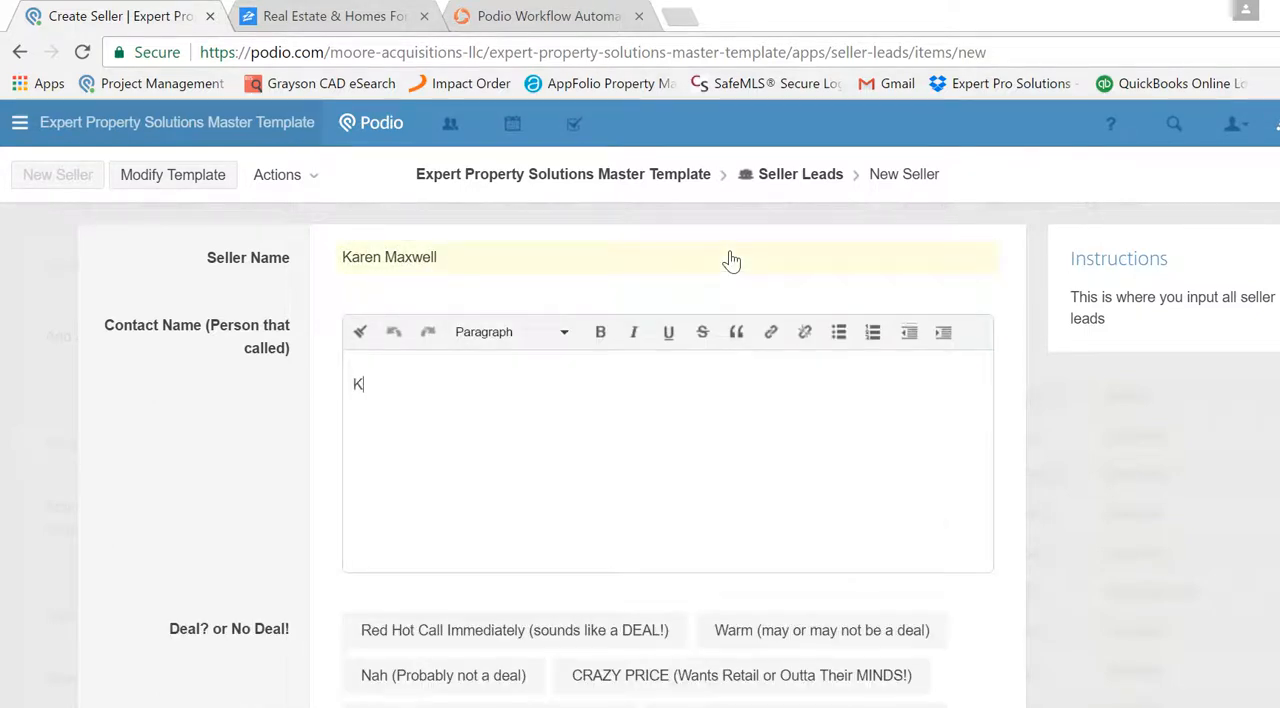
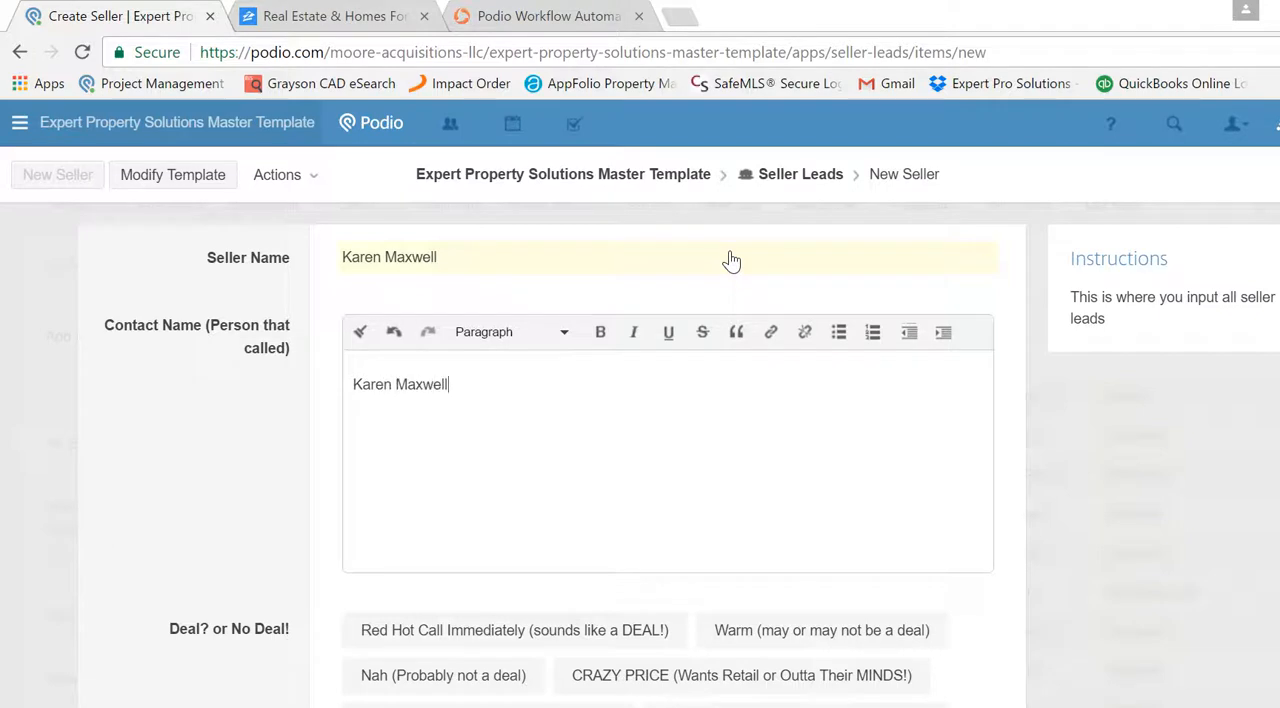
key("Tab")
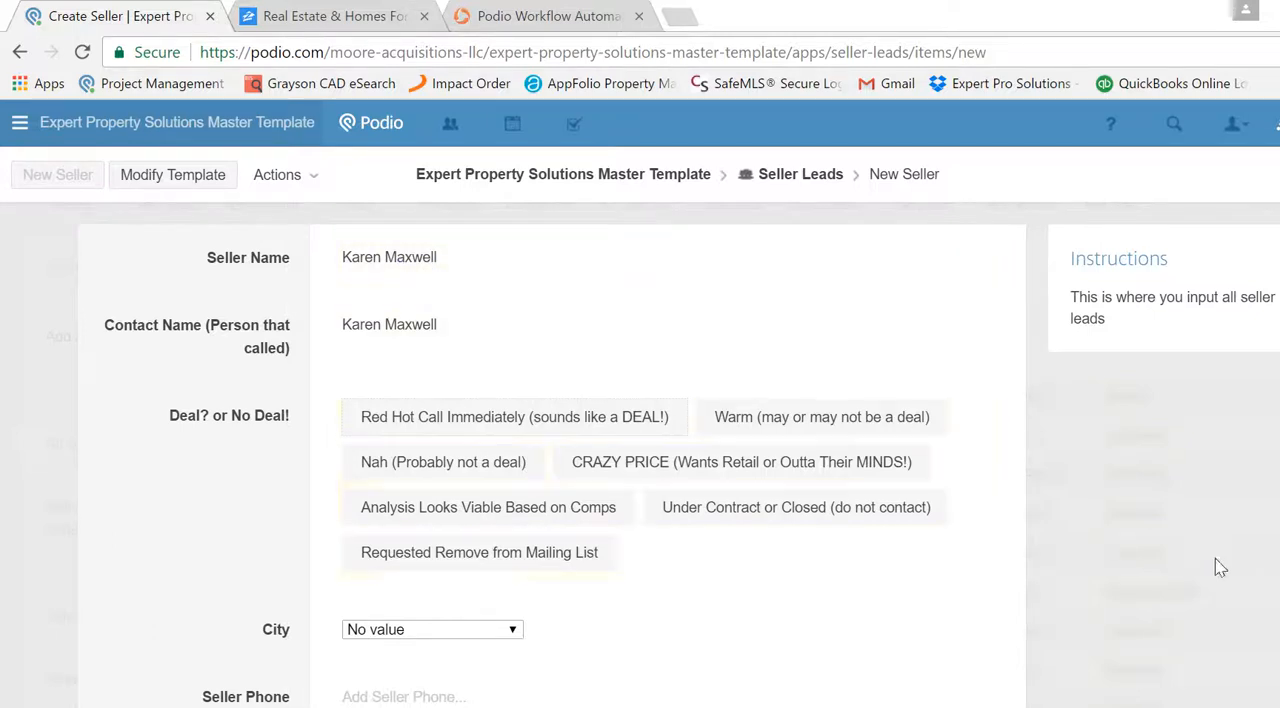
- Rate the lead as "Red Hot Call Immediately (sounds like a DEAL!)" and set the city to Sherman
scroll(660, 455, "down", 2)
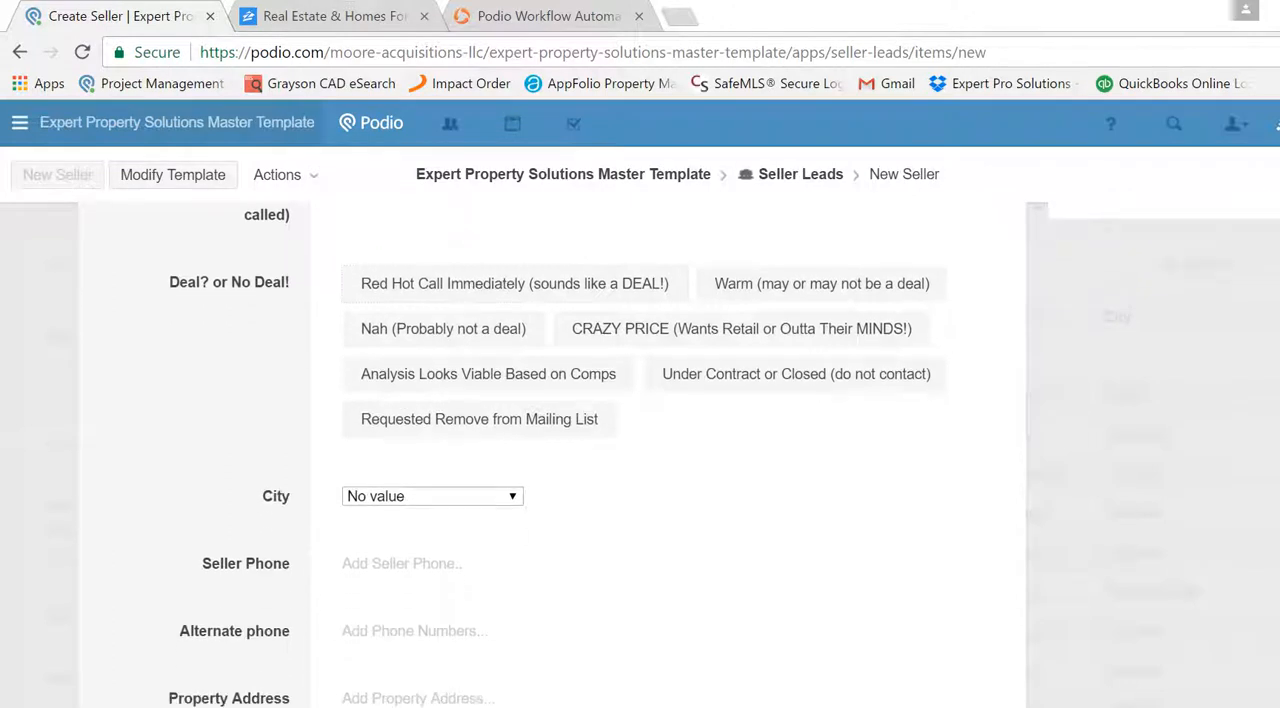
left_click(540, 285)
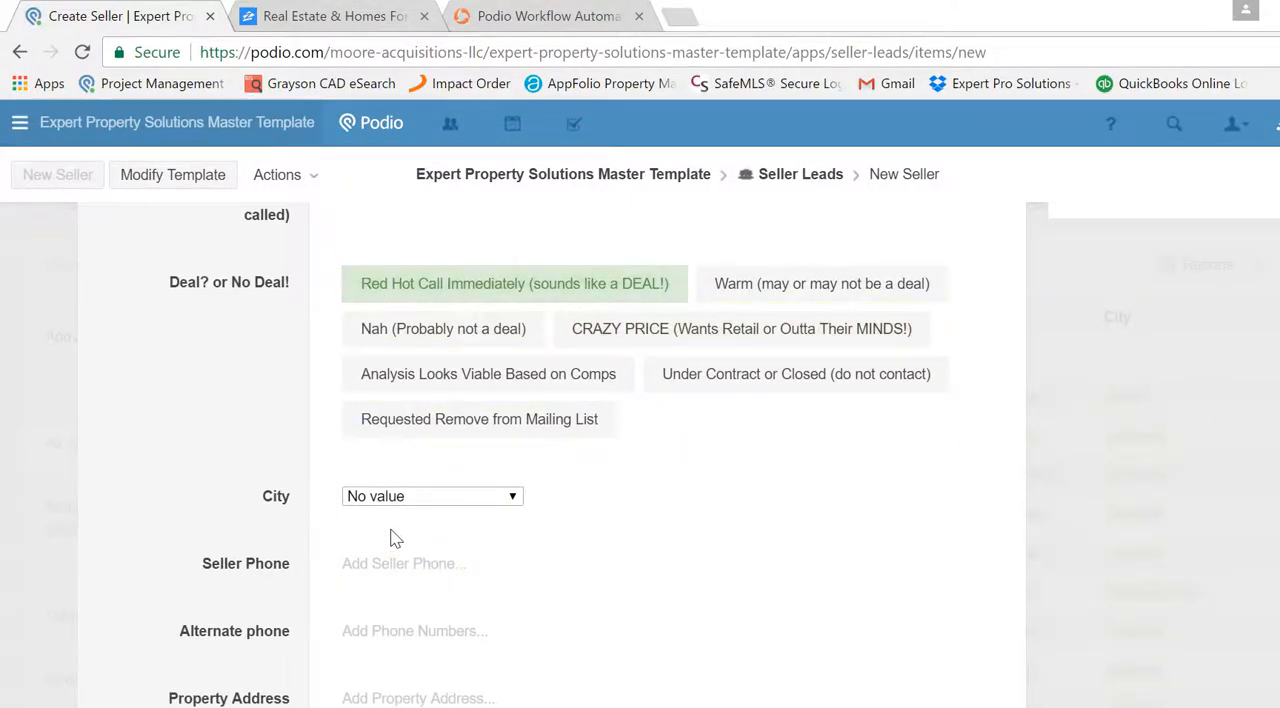
left_click(388, 498)
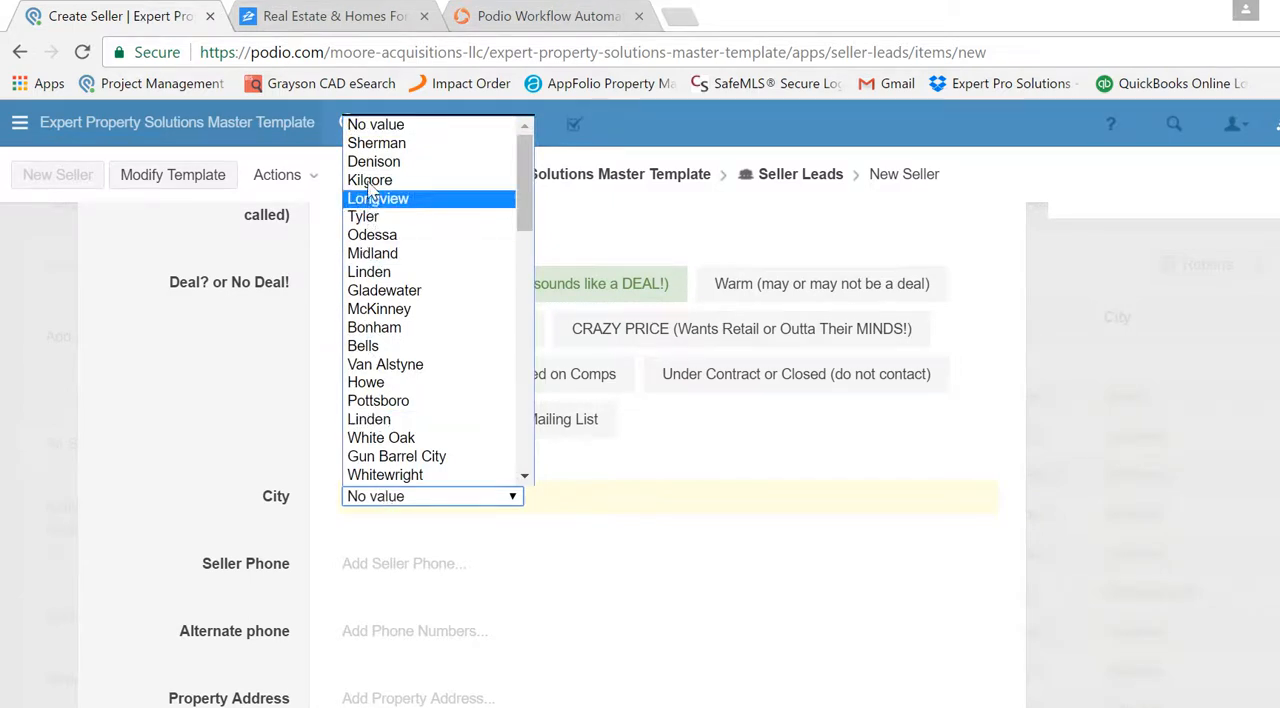
left_click(370, 143)
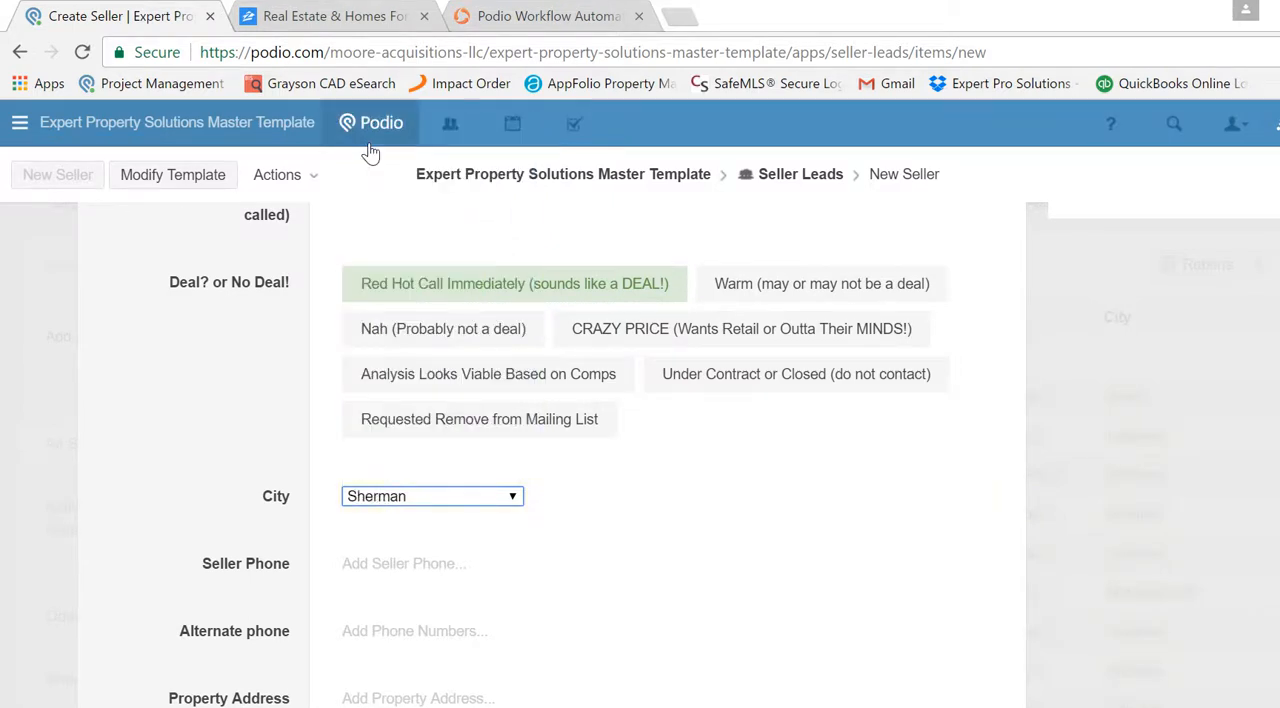
- Fill in the Seller Phone field with the seller's phone number
left_click(381, 566)
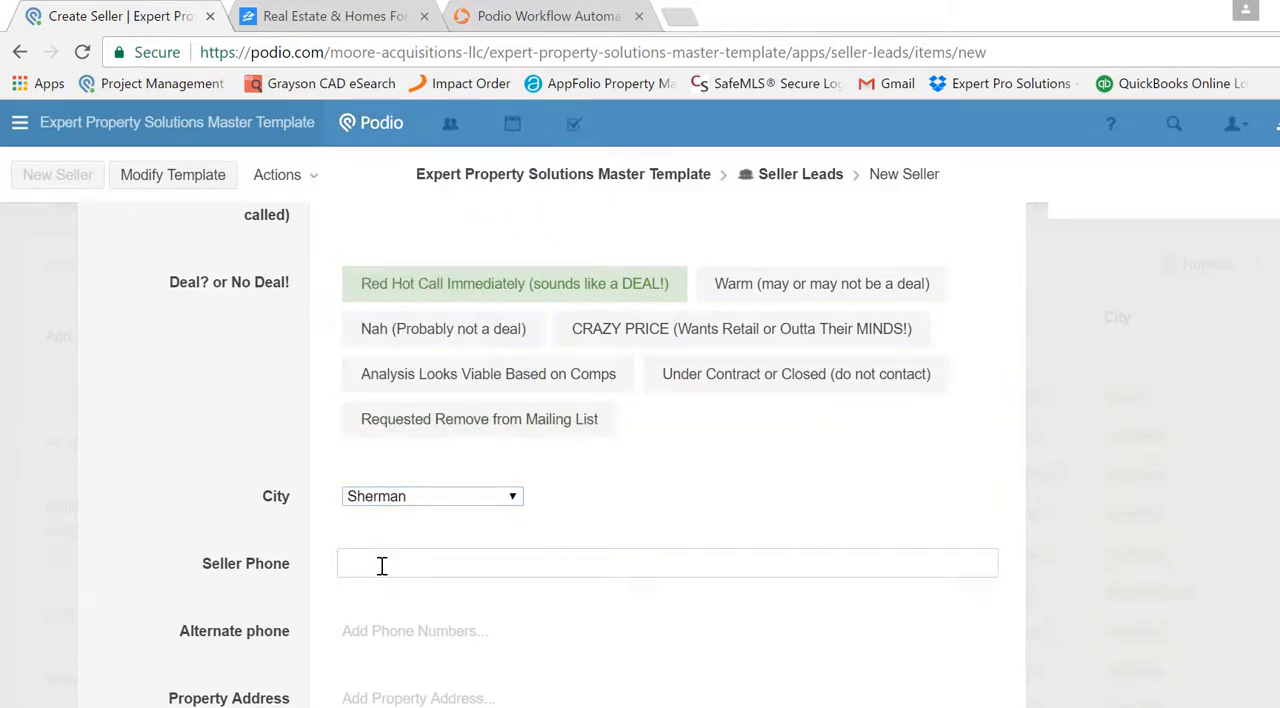
type("111-222-333")
- Add an alternate phone entry of type Home and enter the seller's home number
left_click(381, 628)
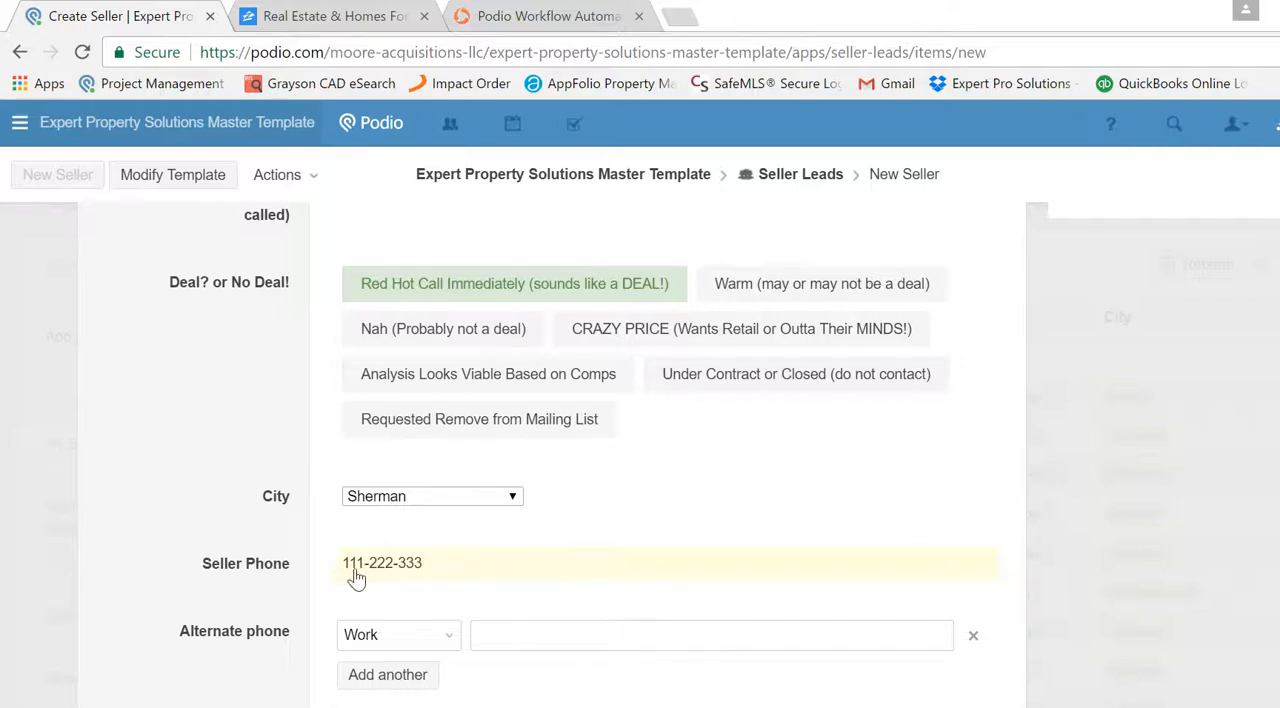
left_click(449, 637)
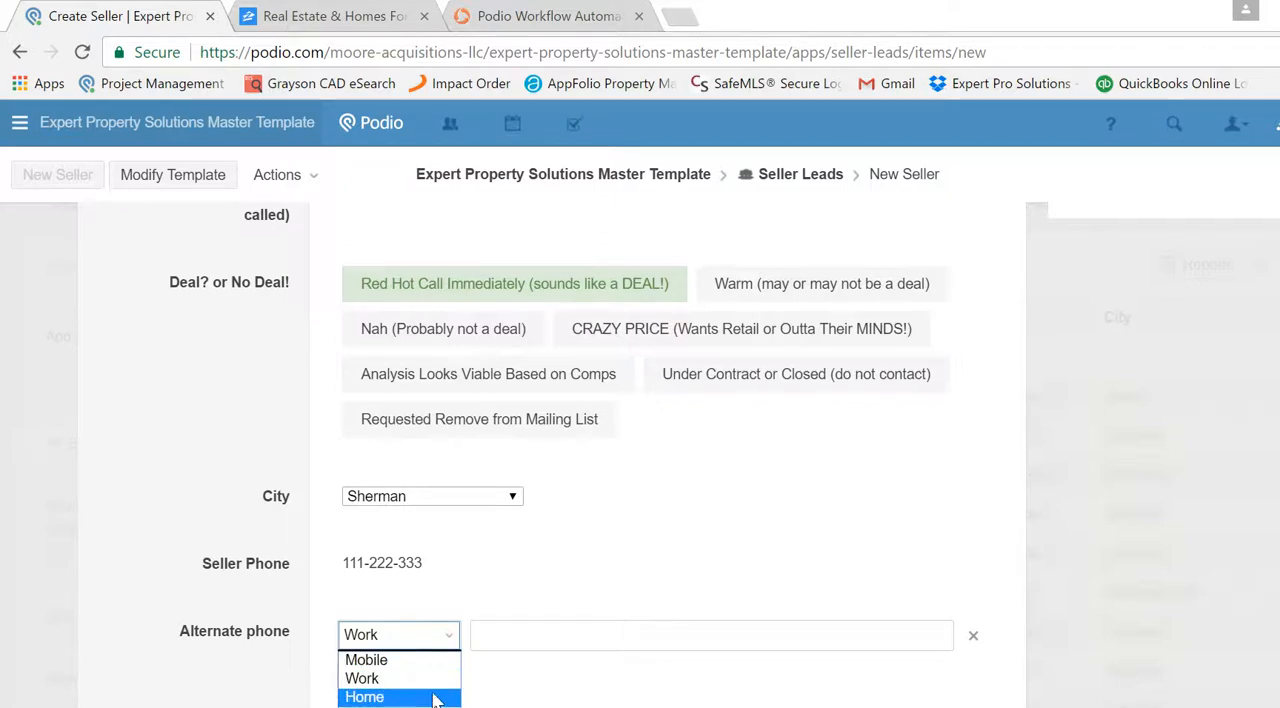
left_click(508, 634)
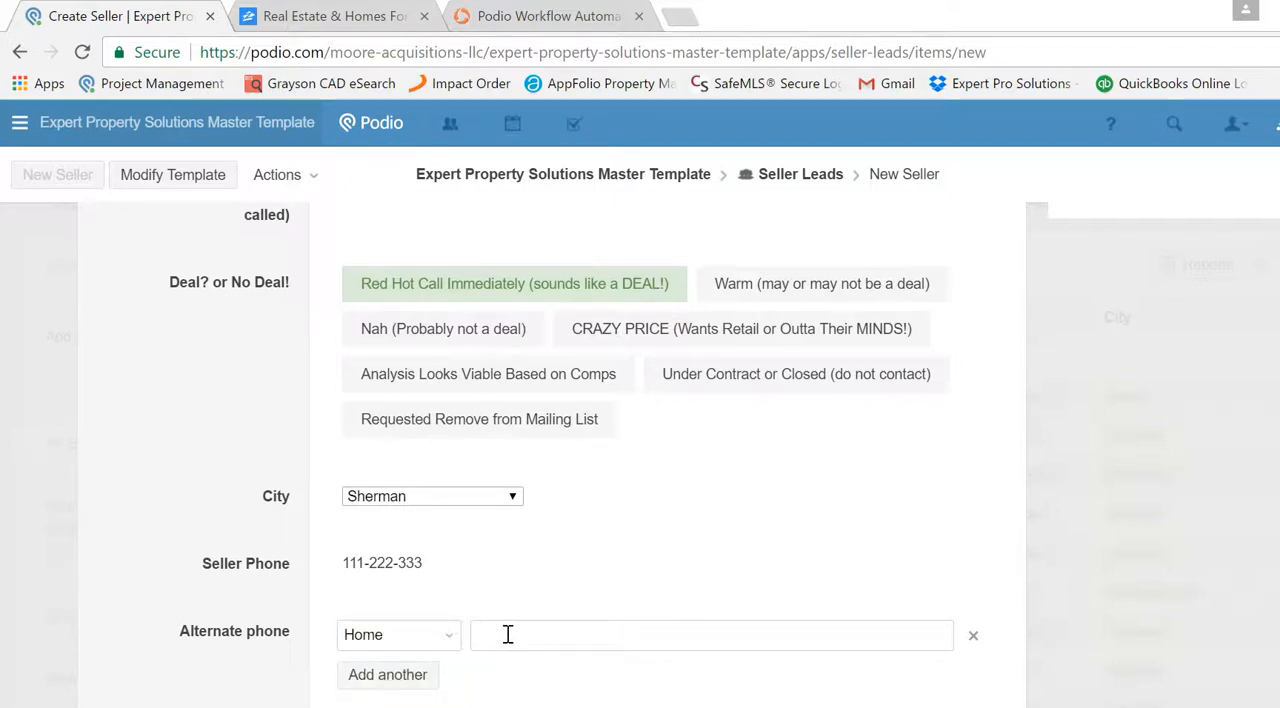
type("222-333-4444")
- Add a second alternate phone entry of type Mobile with the seller's mobile number, and save the new lead
left_click(405, 675)
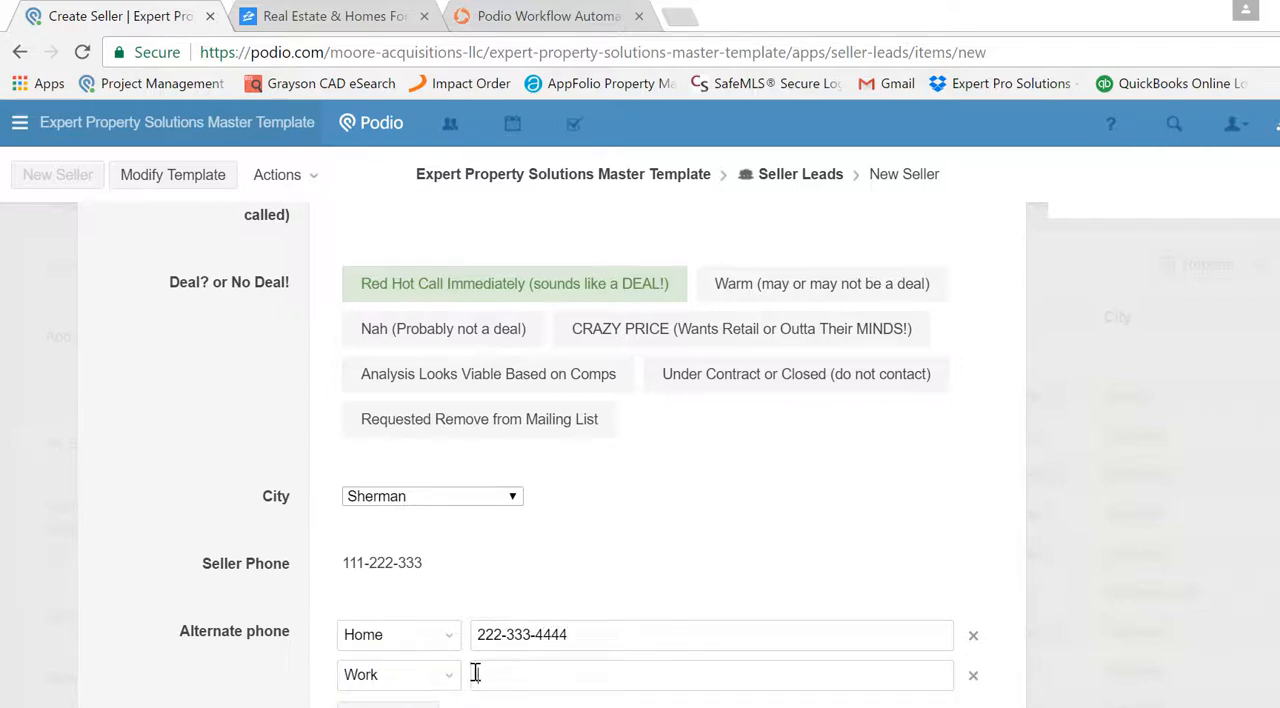
left_click(448, 675)
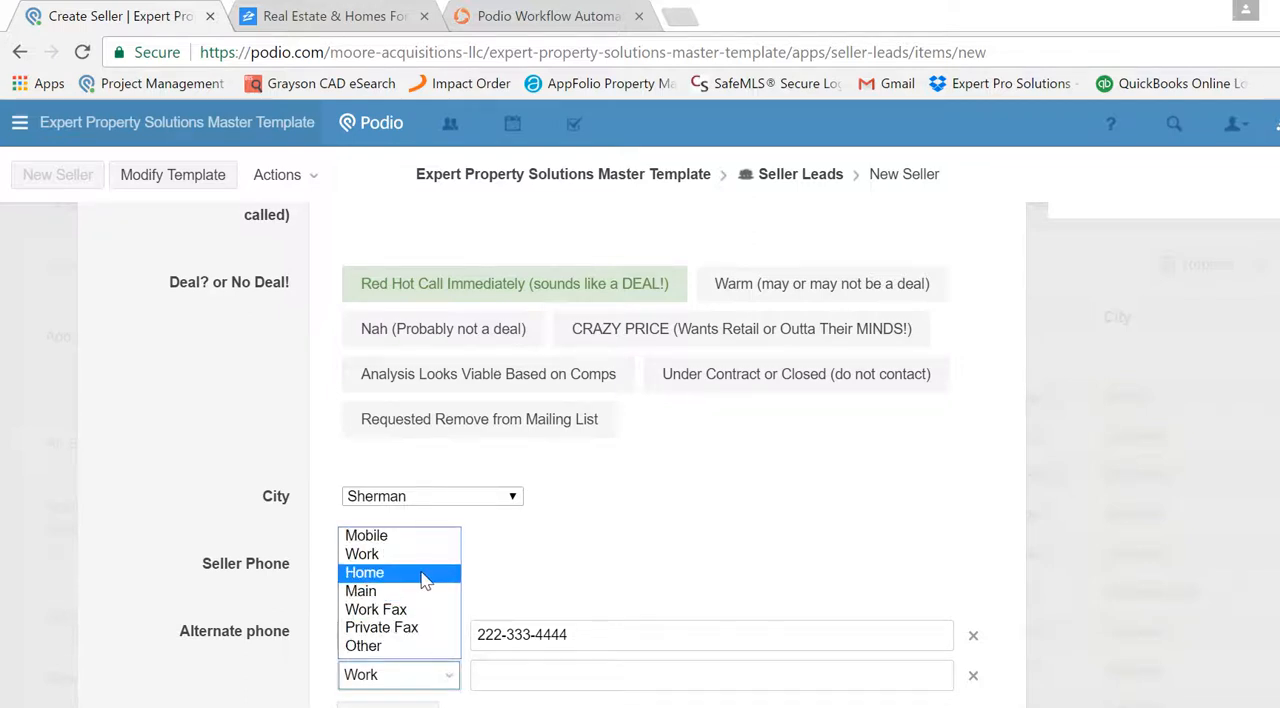
left_click(420, 540)
left_click(507, 675)
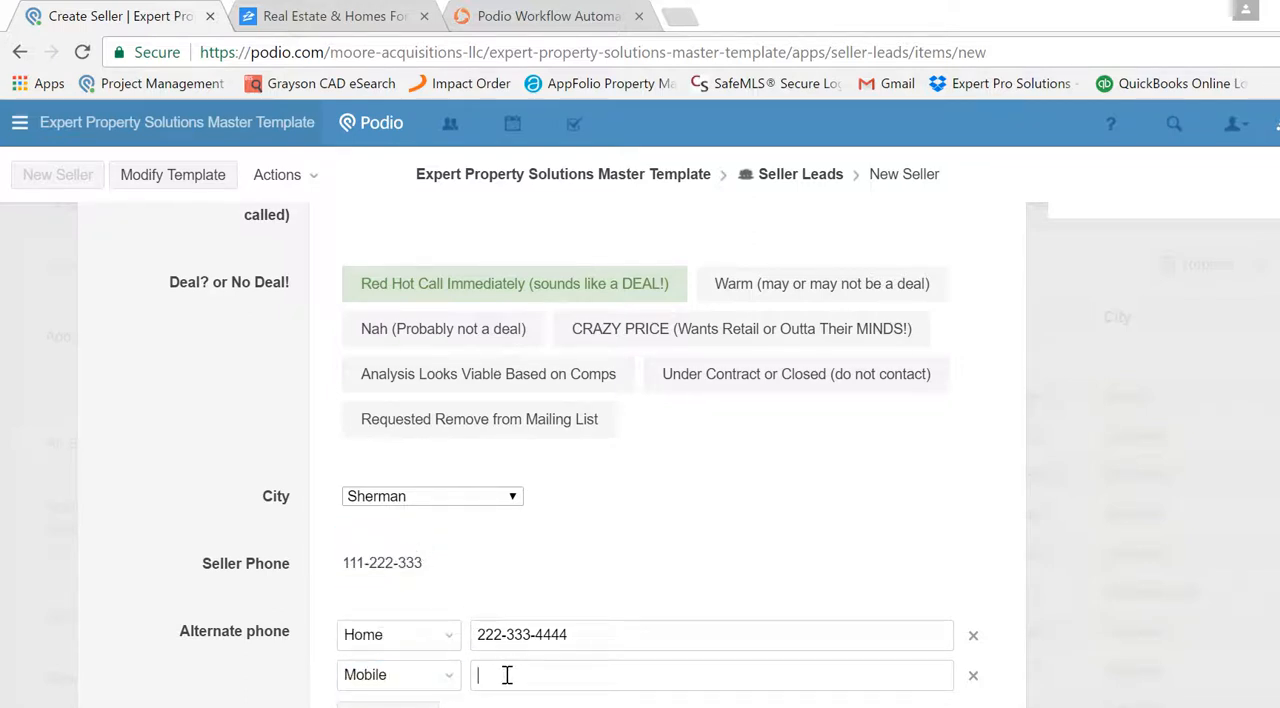
type("444-555-6666")
key("ctrl+s")
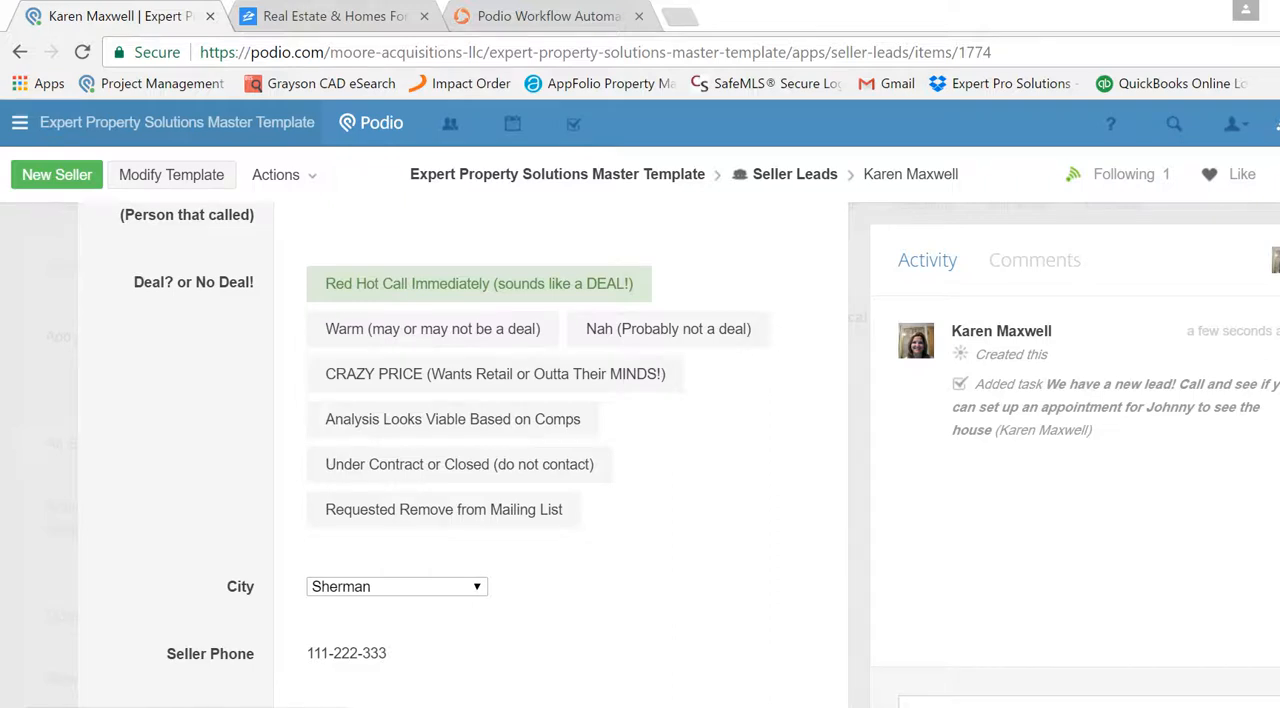
- Fill in the lead's Property Address field with the property's street address, city and state
scroll(460, 450, "down", 1)
scroll(460, 450, "down", 1)
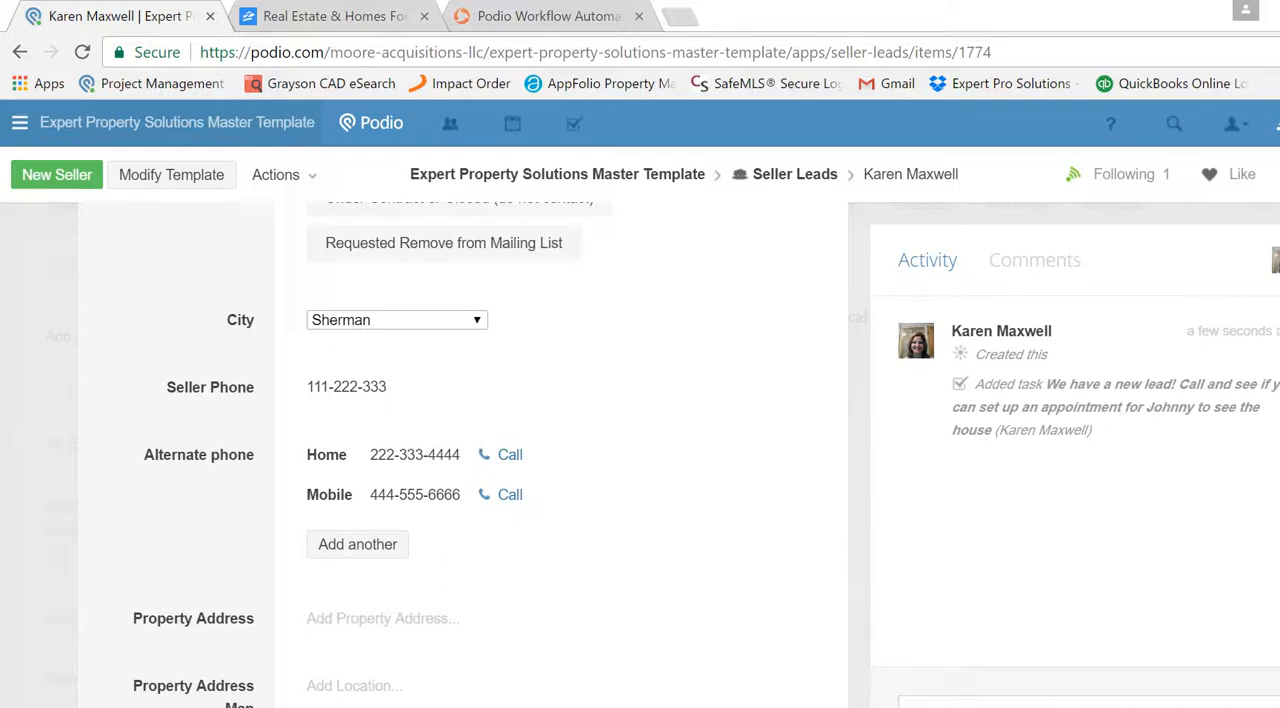
scroll(640, 532, "down", 3)
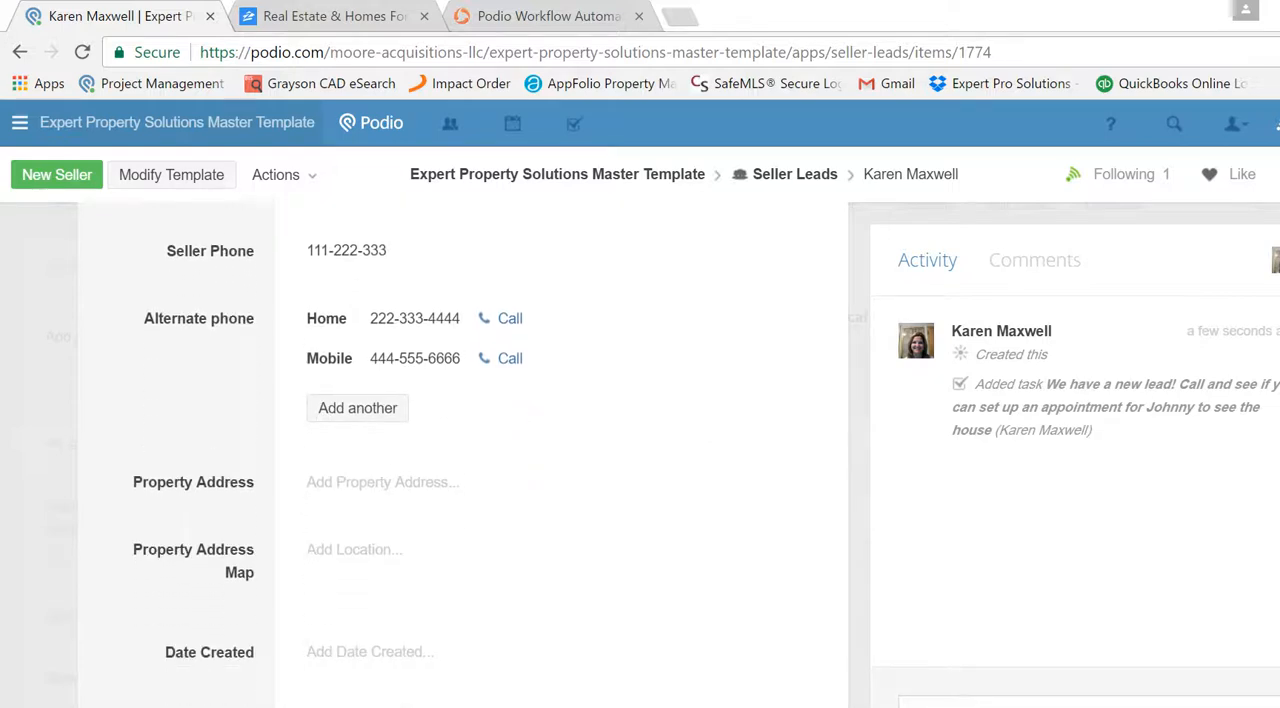
left_click(443, 452)
type("1")
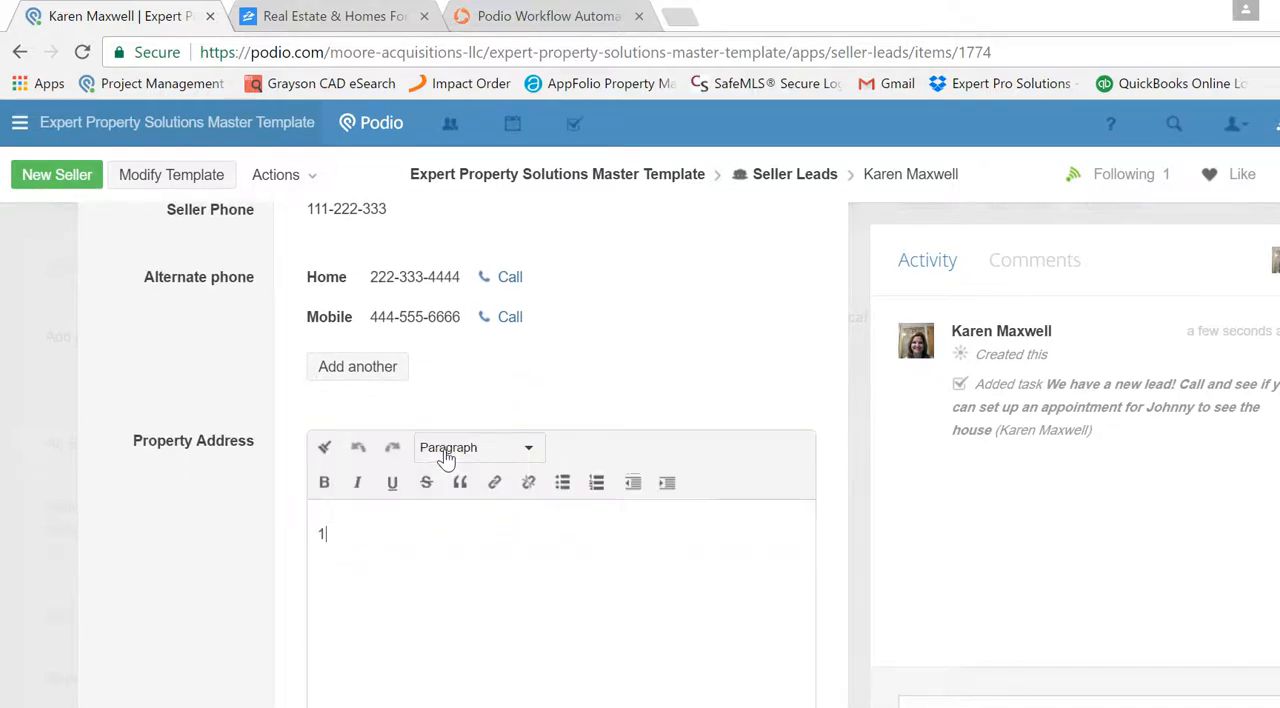
type("23 Main")
key("BackSpace")
type("ain Street, Sherman")
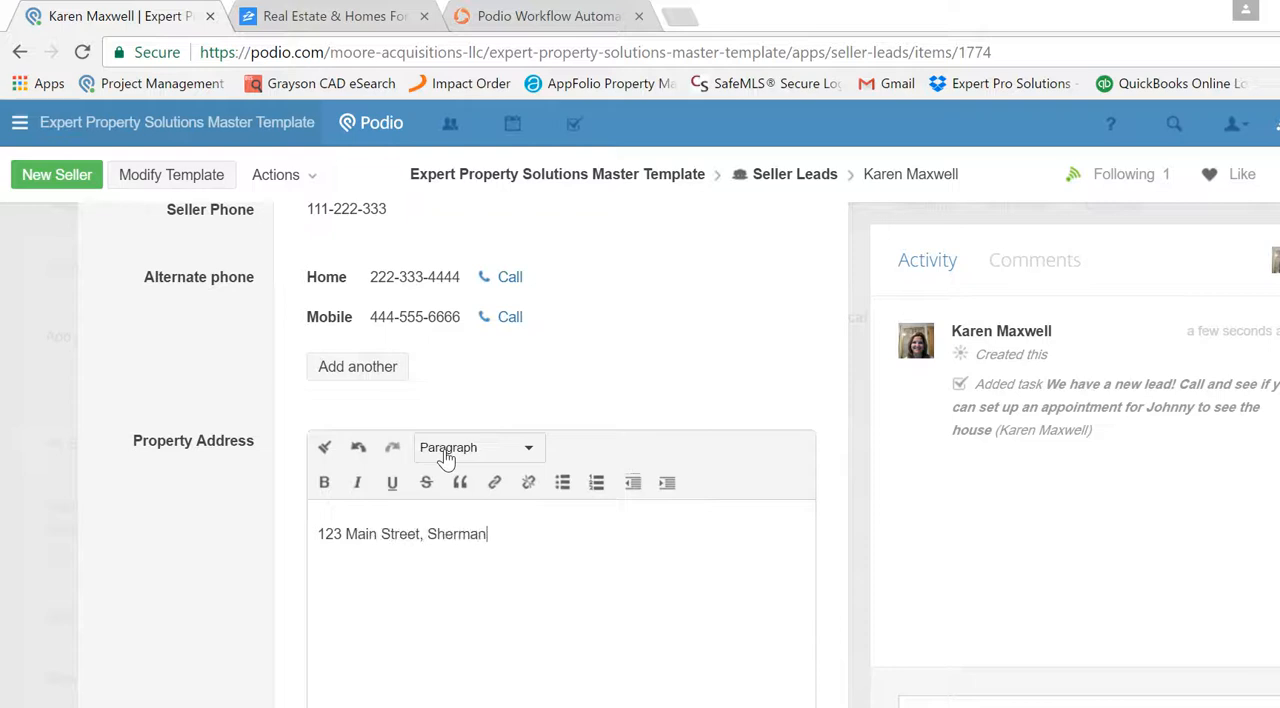
type(", TX")
key("Tab")
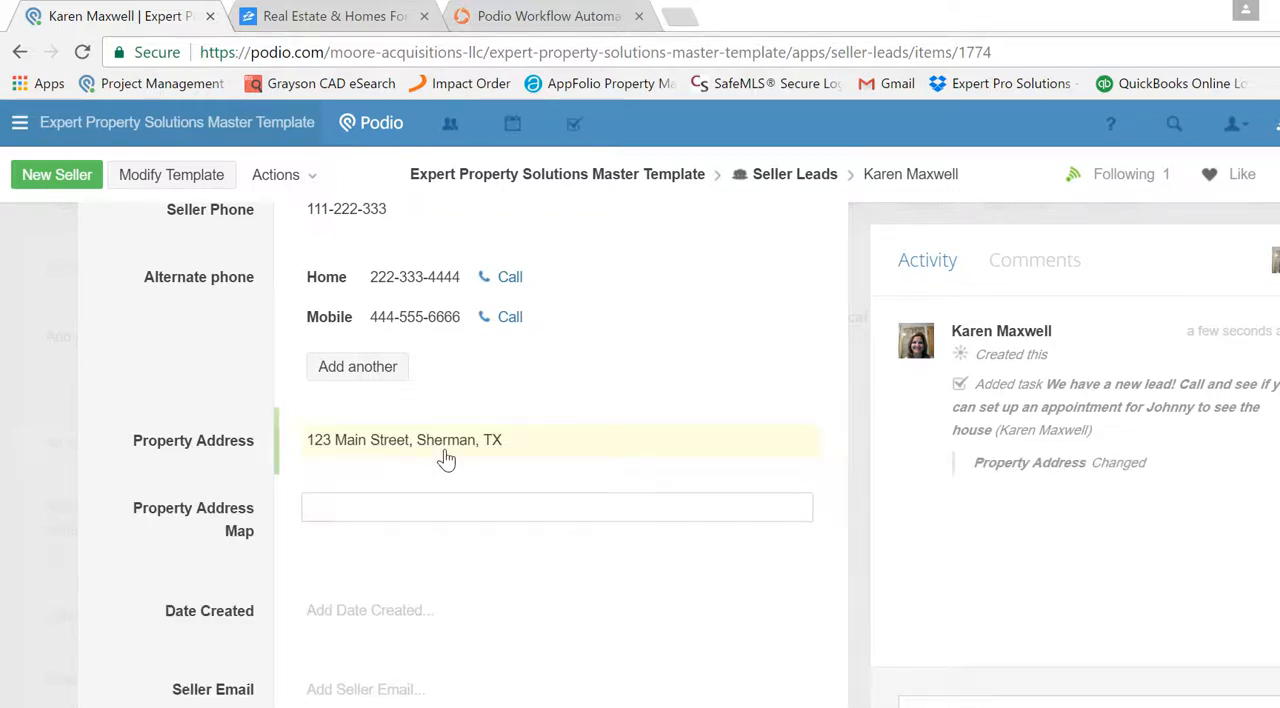
- Enter the property's street address and city in the Property Address Map field and choose the suggested Sherman, ME match
type("123 Main")
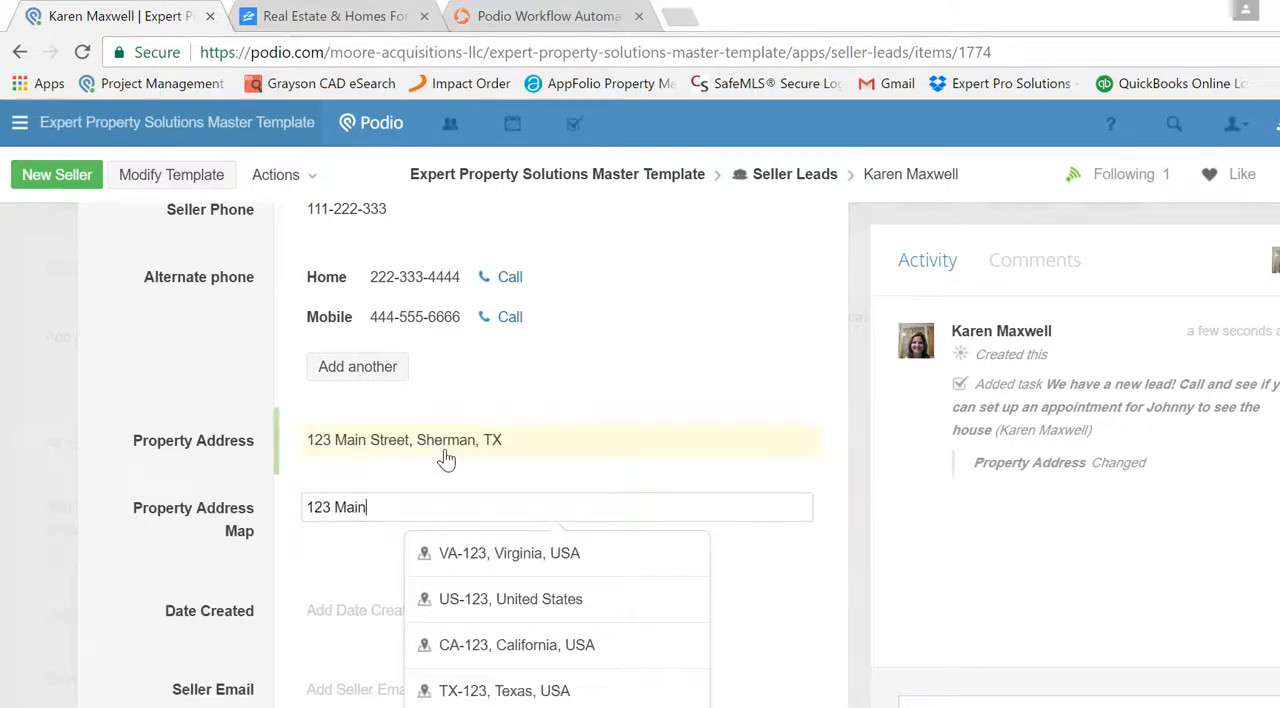
type(" Street")
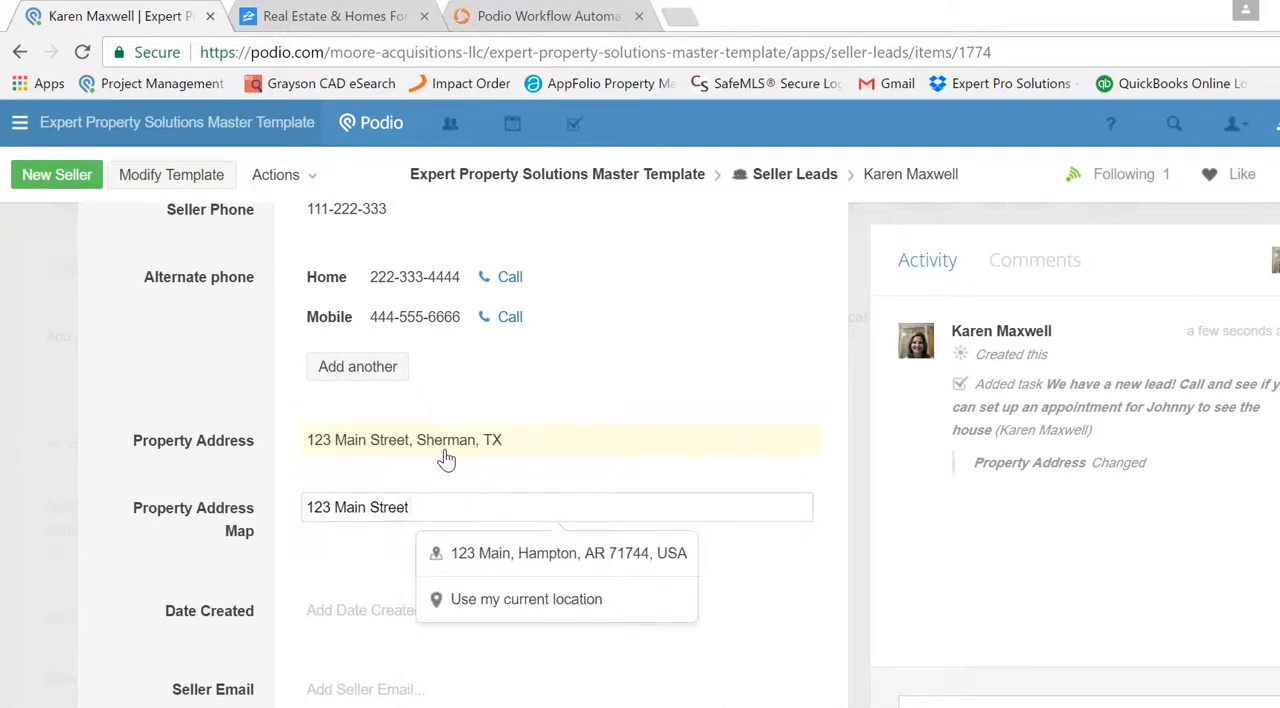
type(", Sherman")
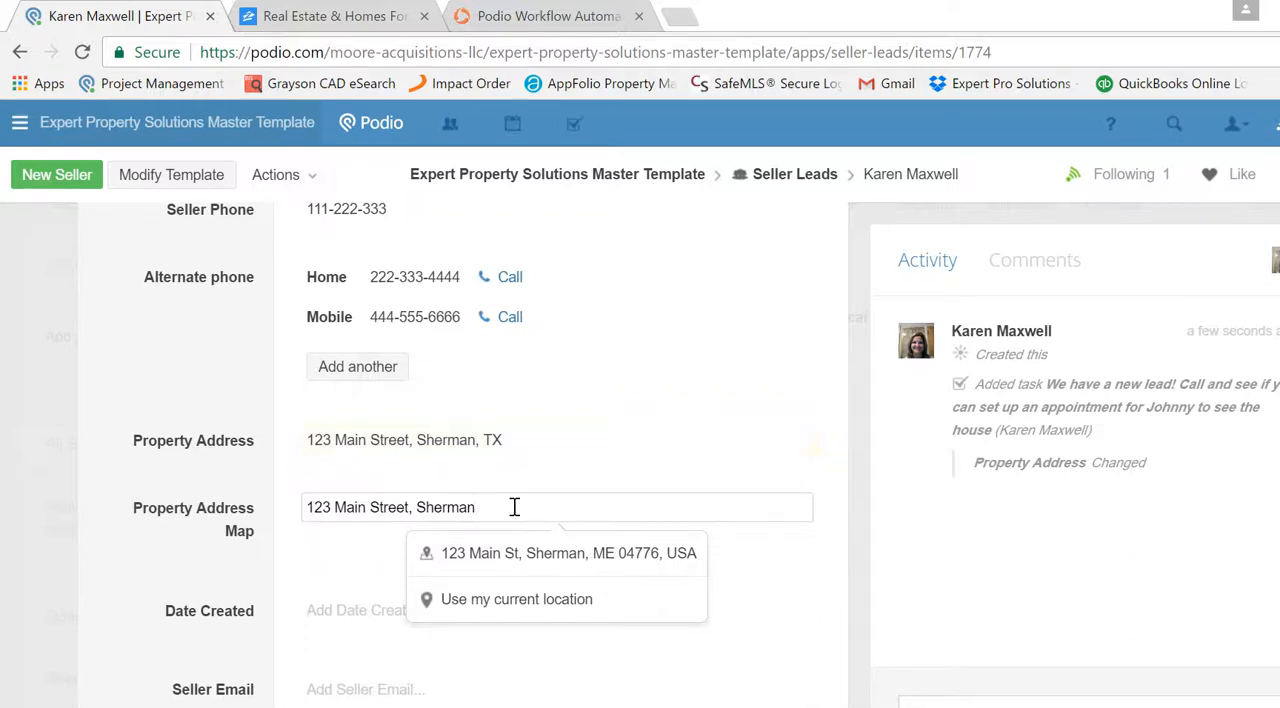
left_click(558, 569)
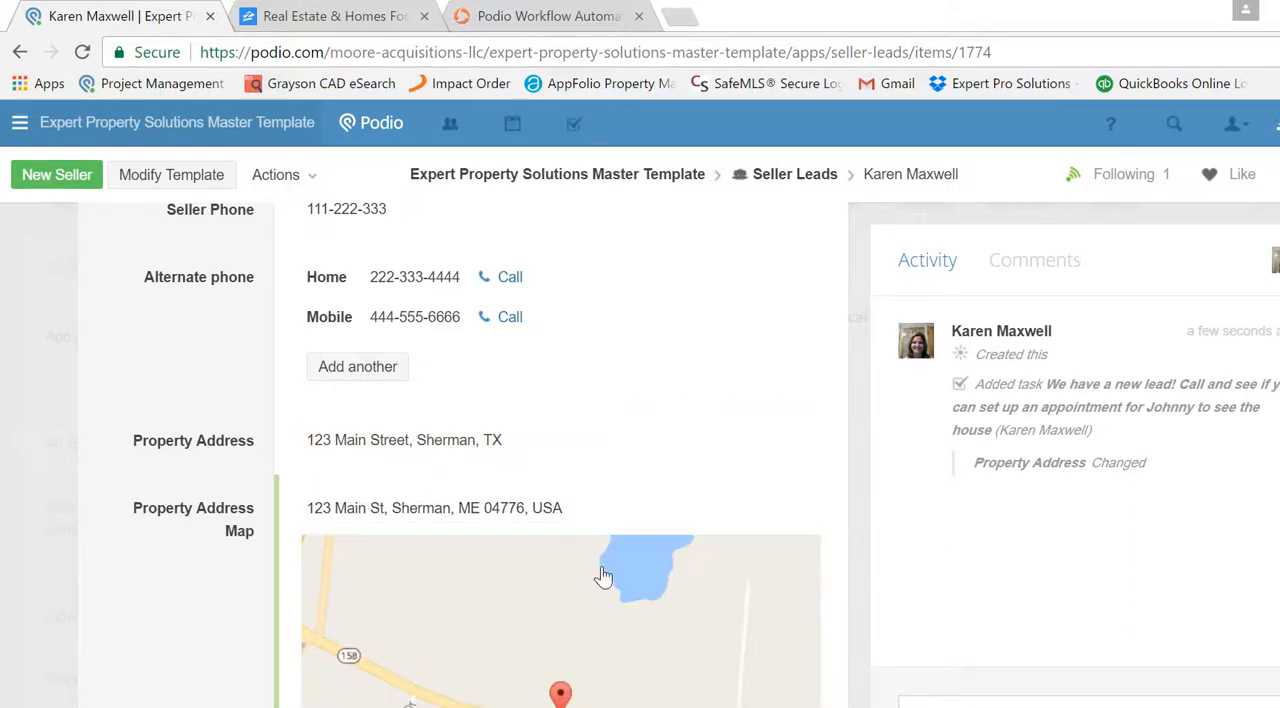
- Set the lead's Date Created to 03/29/2017, leaving the time blank
scroll(560, 450, "down", 2)
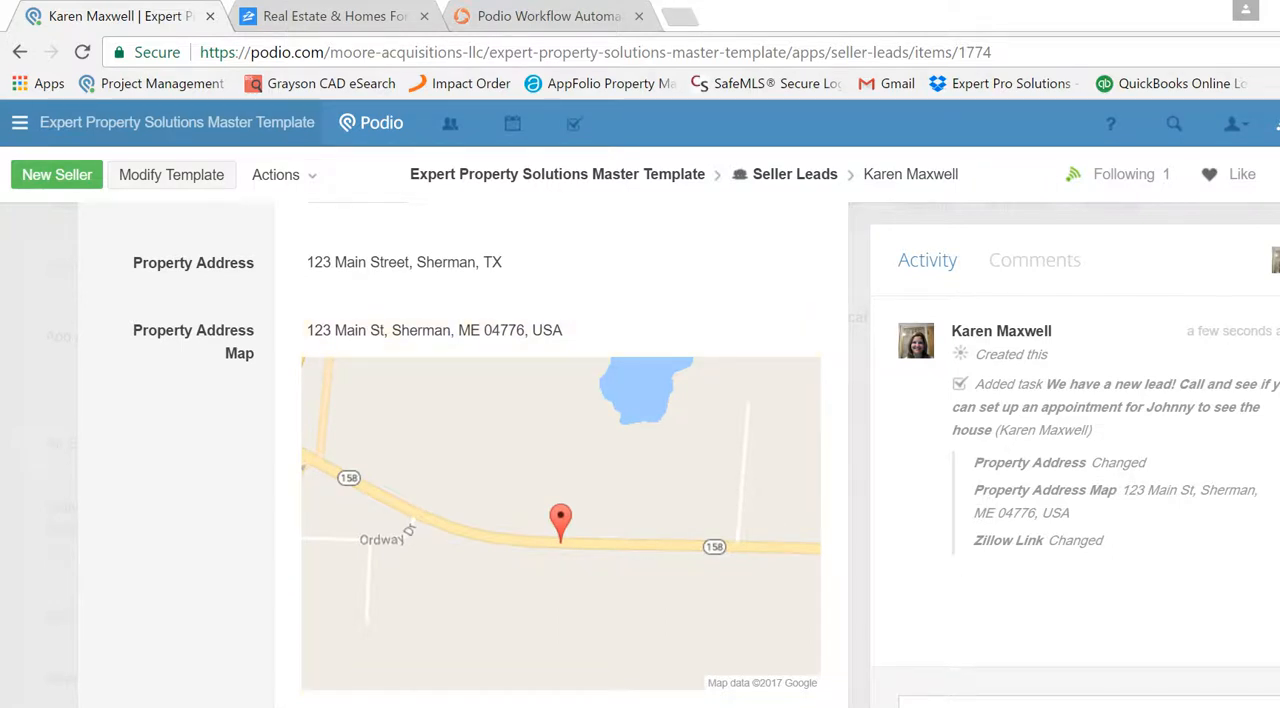
scroll(560, 440, "down", 1)
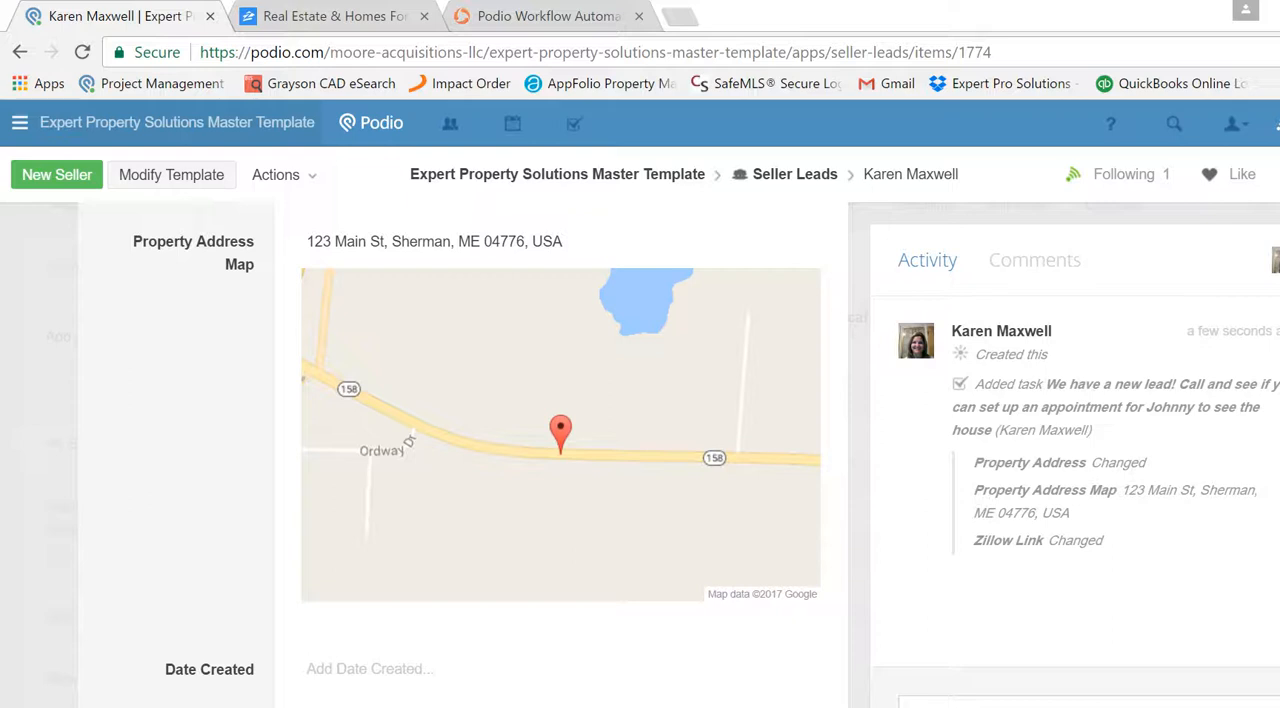
scroll(560, 450, "down", 1)
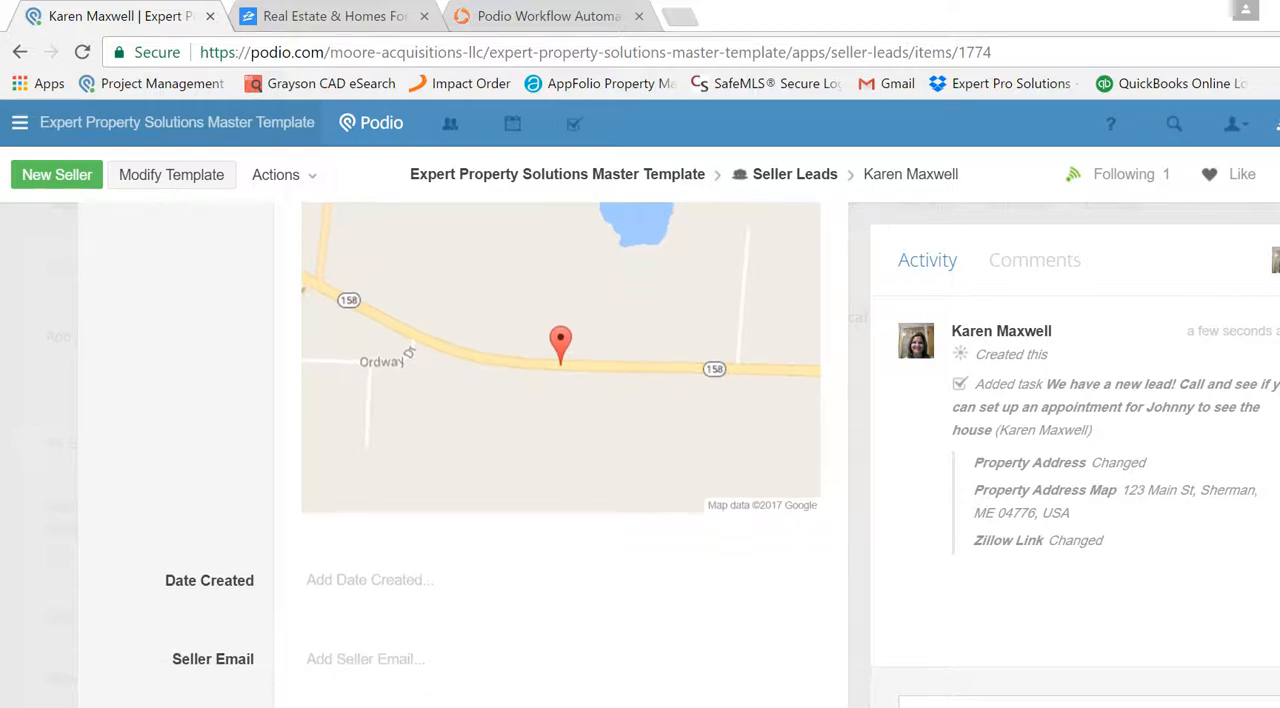
scroll(560, 450, "down", 1)
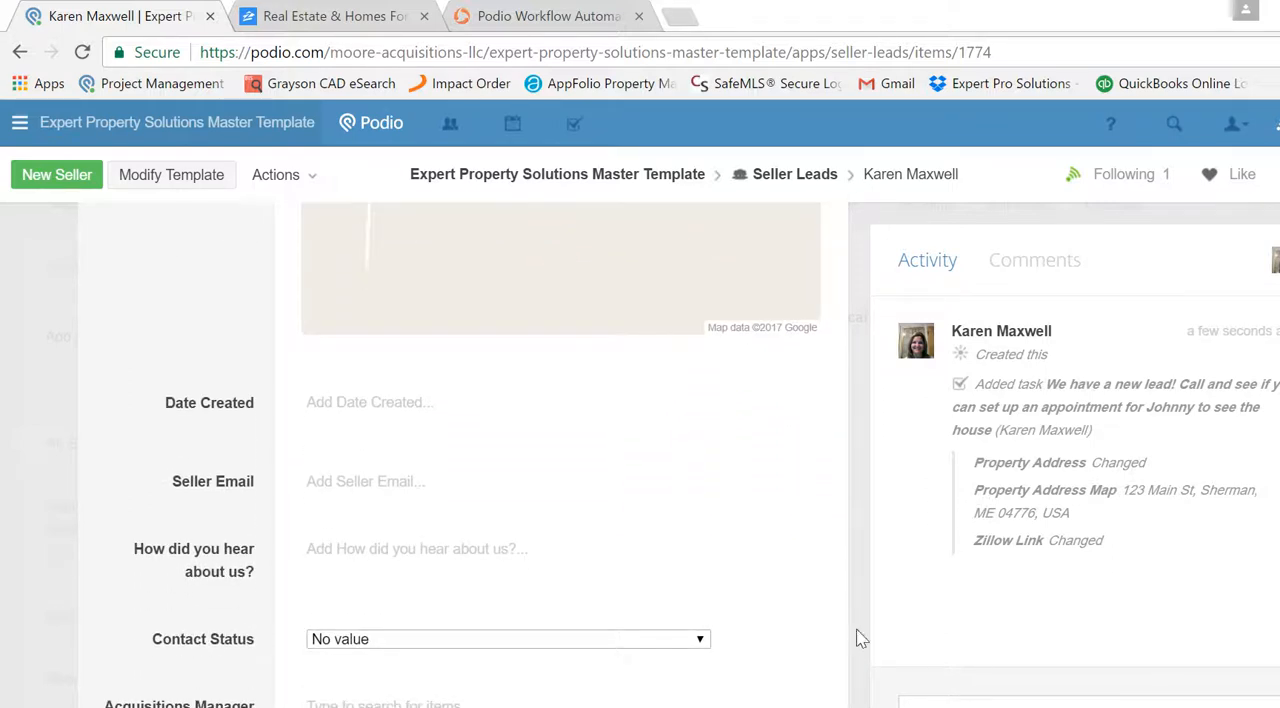
left_click(415, 396)
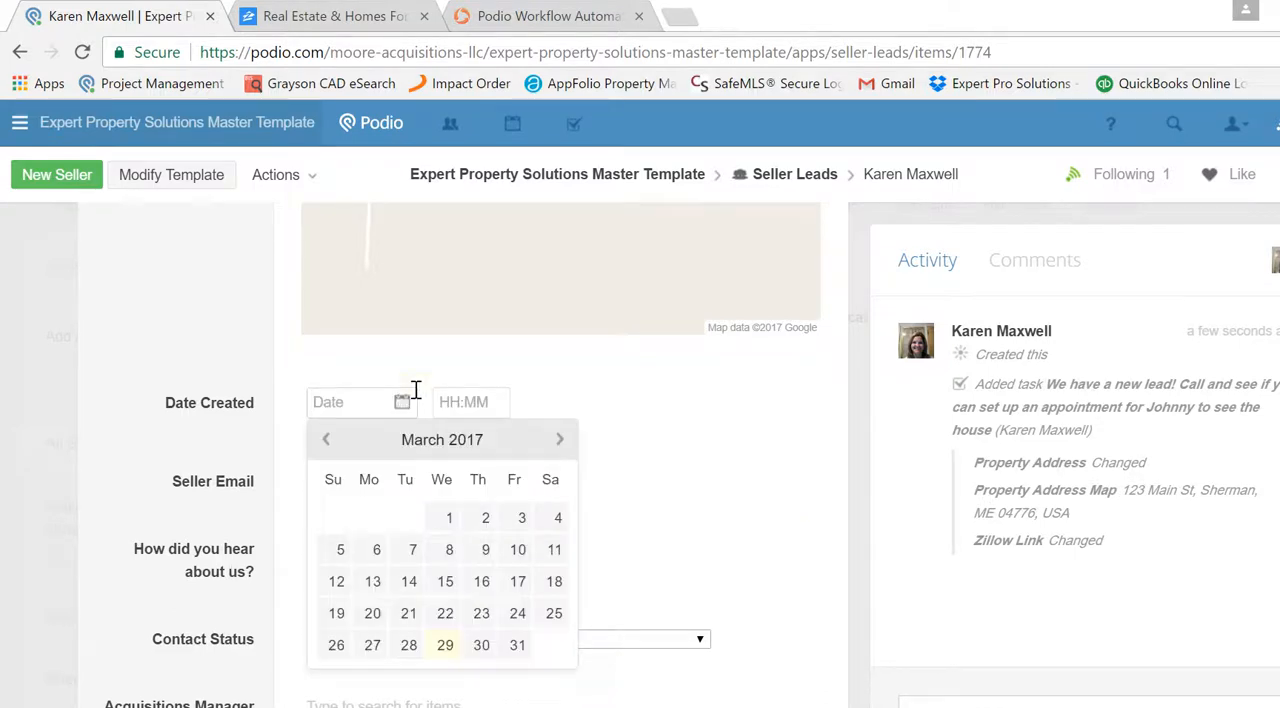
left_click(445, 647)
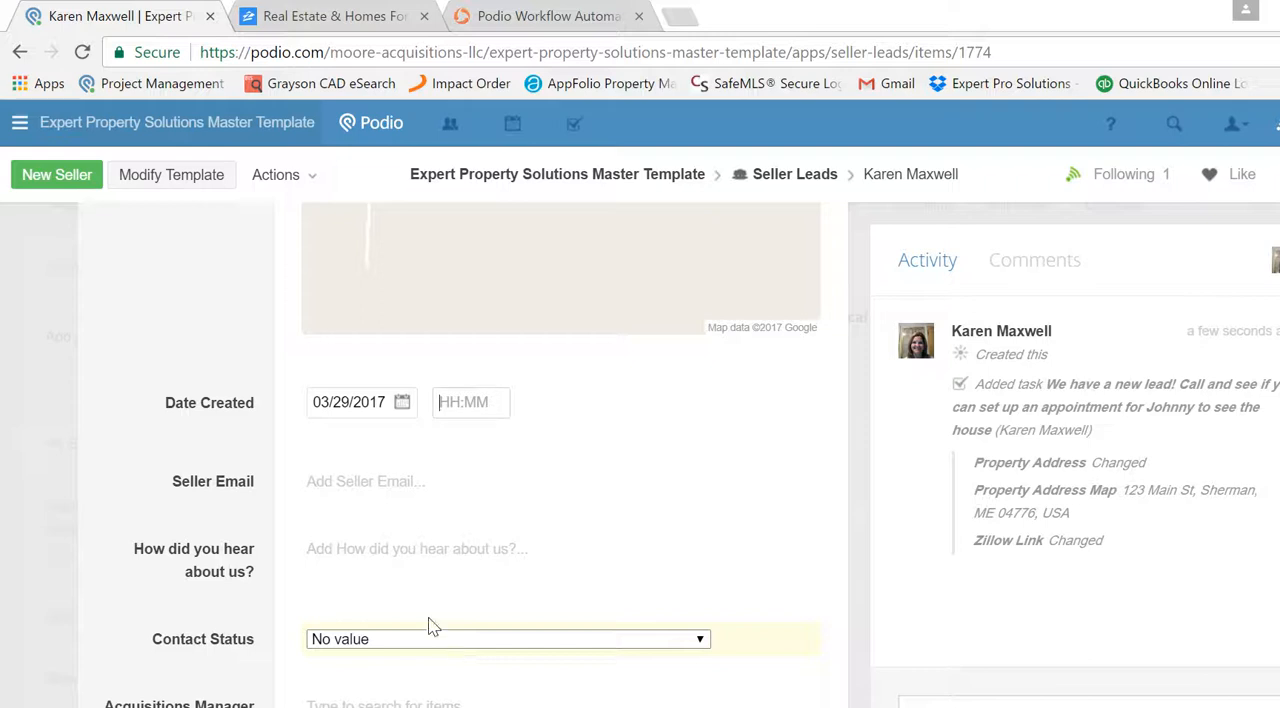
- Fill in the Seller Email field with the seller's e-mail address and move on to "How did you hear about us?"
left_click(366, 485)
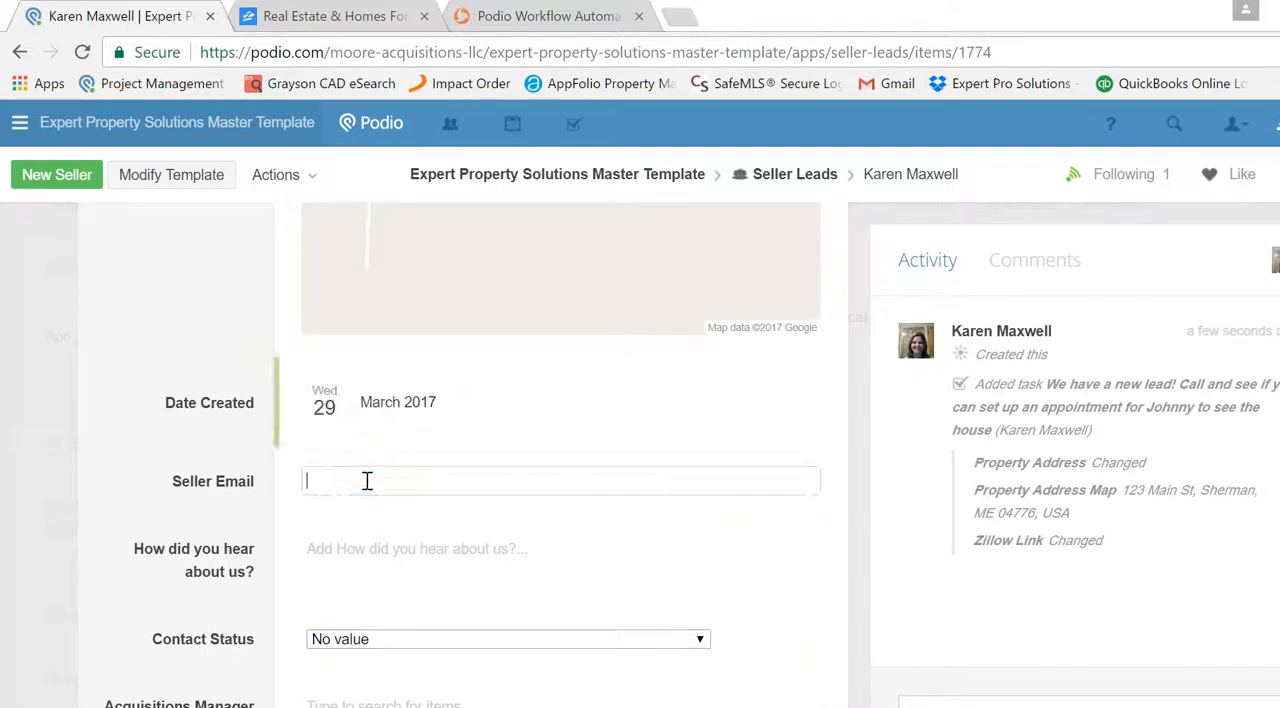
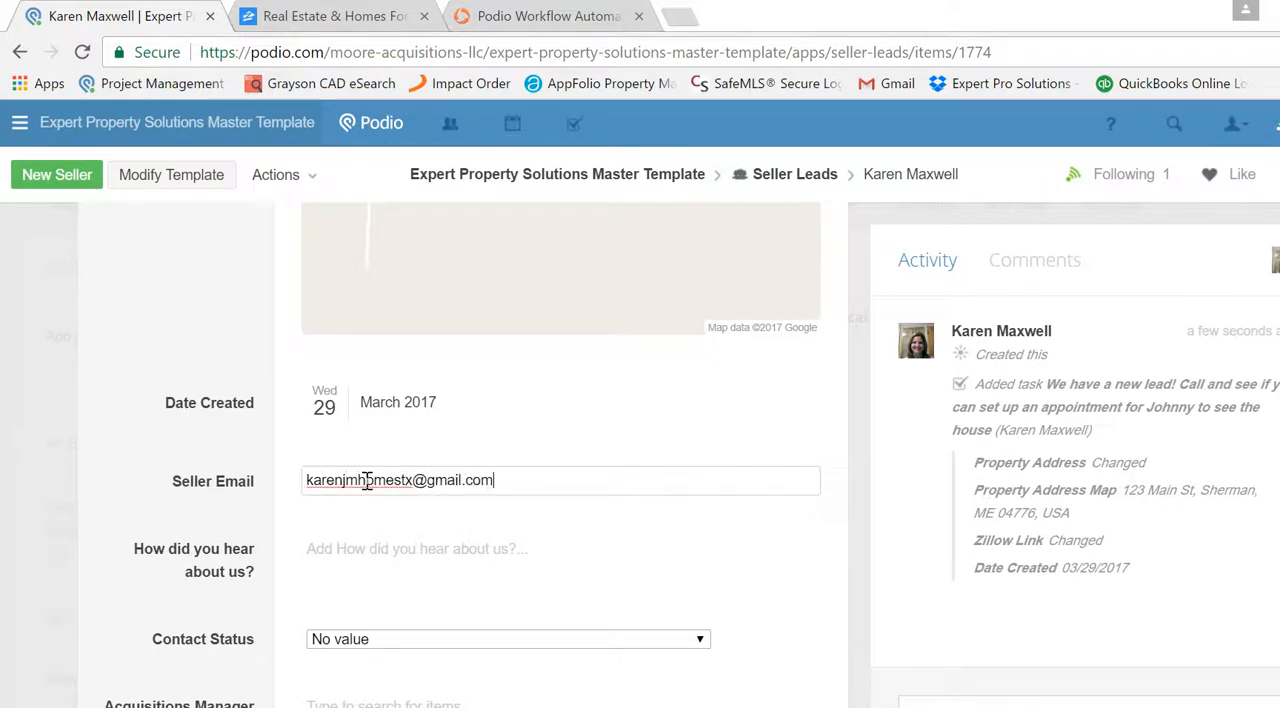
key("Tab")
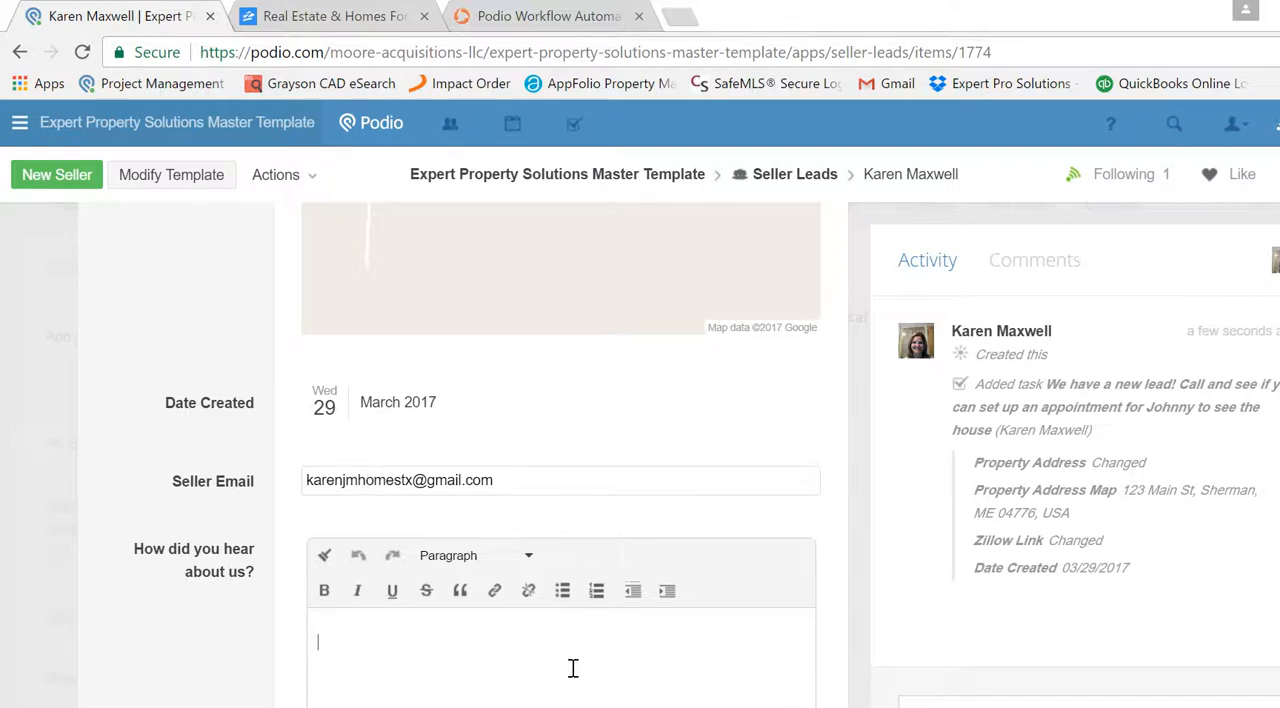
- Fill in "How did you hear about us?" with "Bandit Sign at walmart in Sherman on Hwy 82 Access road"
type("Bandit Sign at wal")
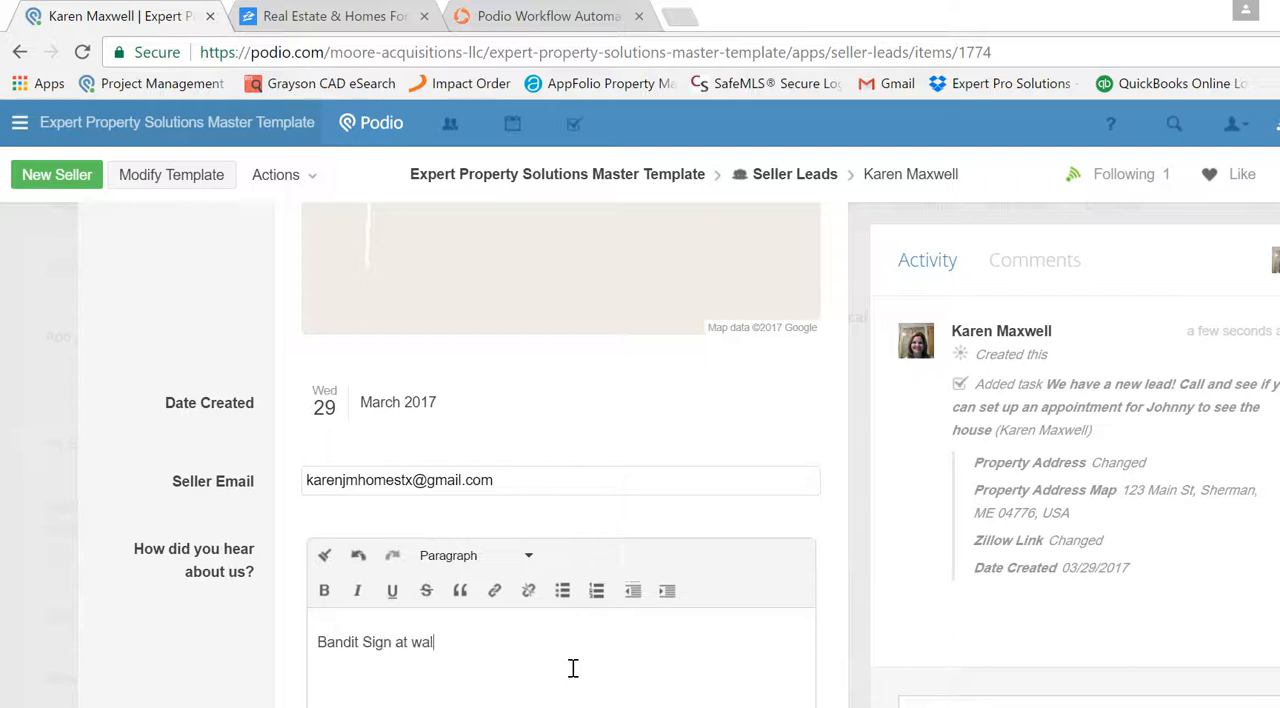
type("mart in Sherma")
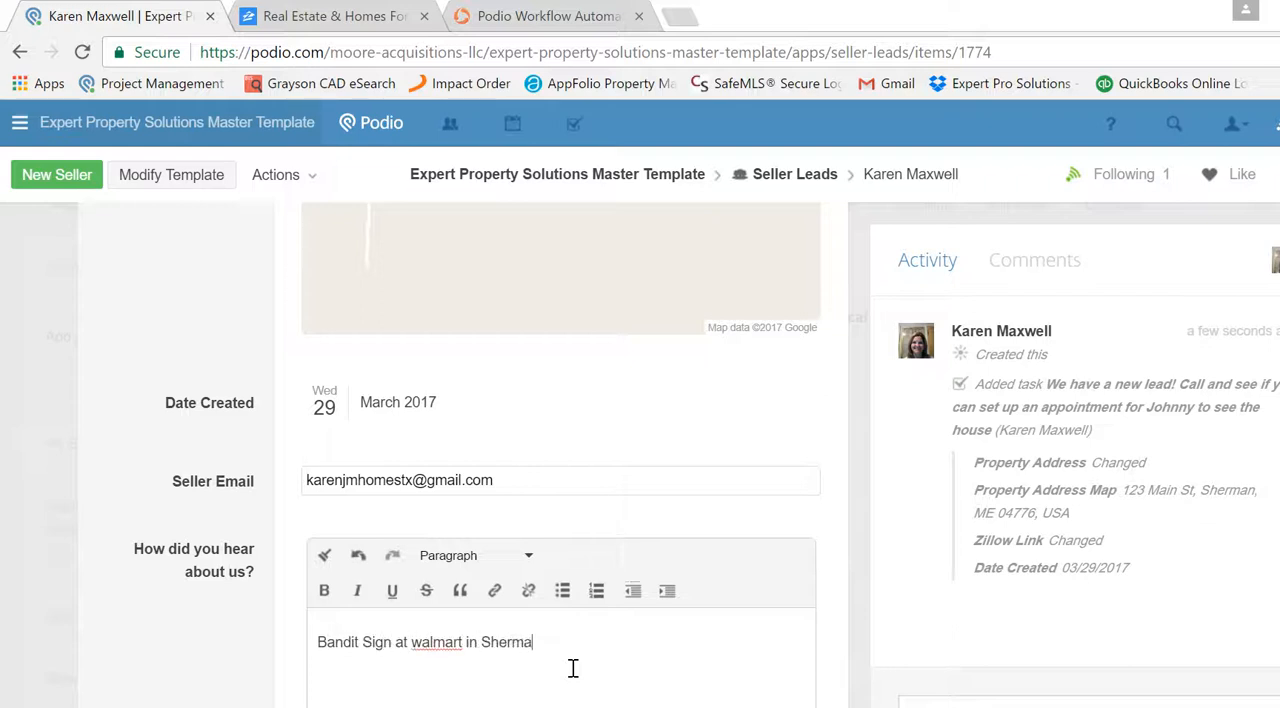
type("n on Hwy 82 Access road")
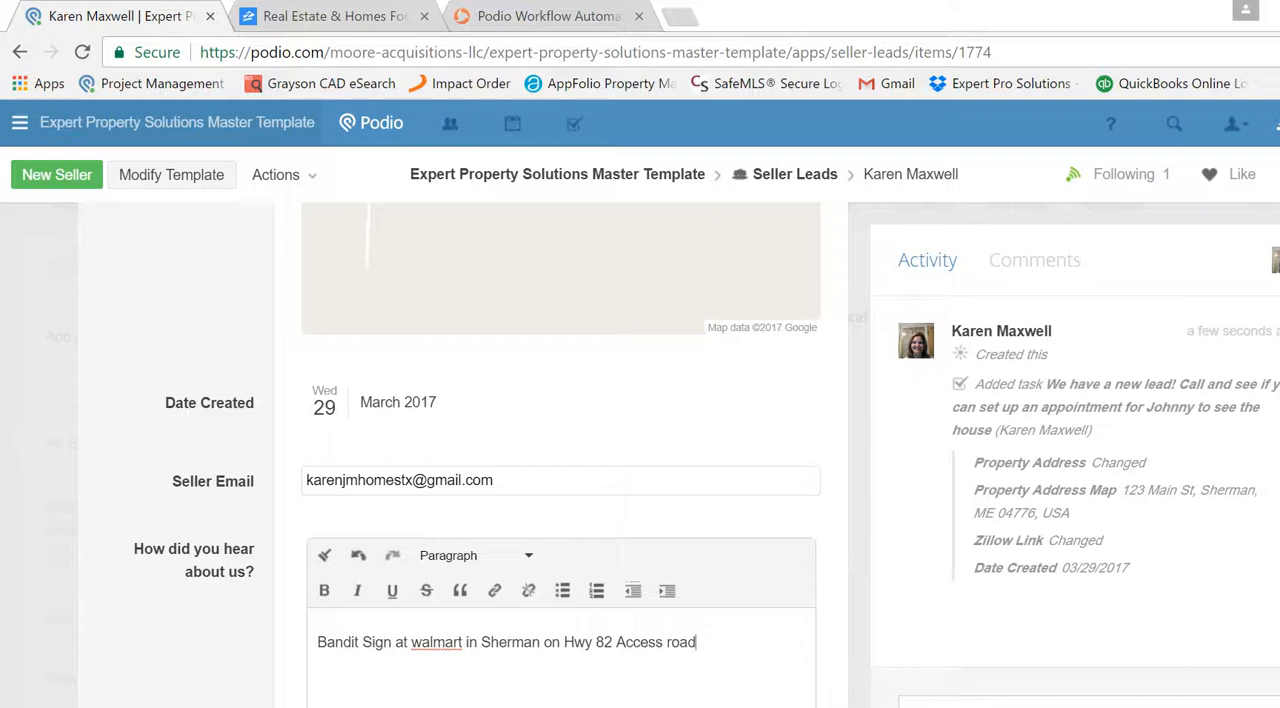
- Set the lead's Contact Status to Initial Contact Made
scroll(560, 450, "down", 3)
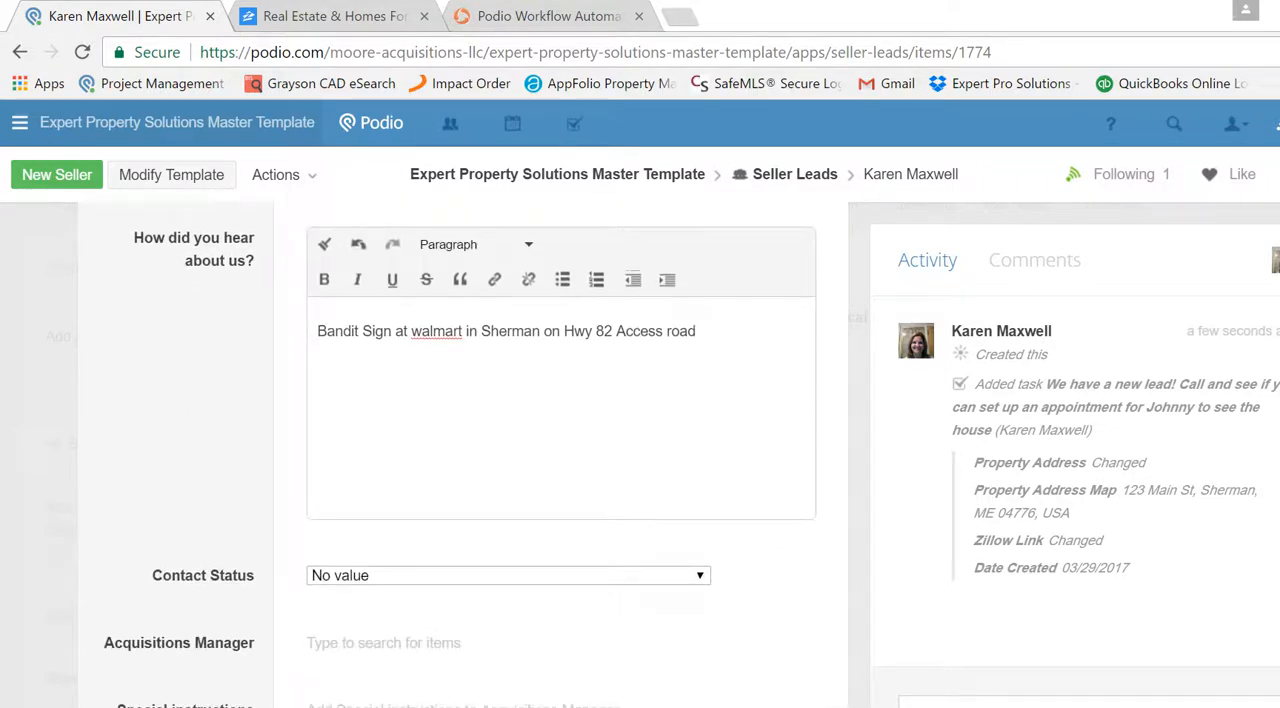
left_click(559, 580)
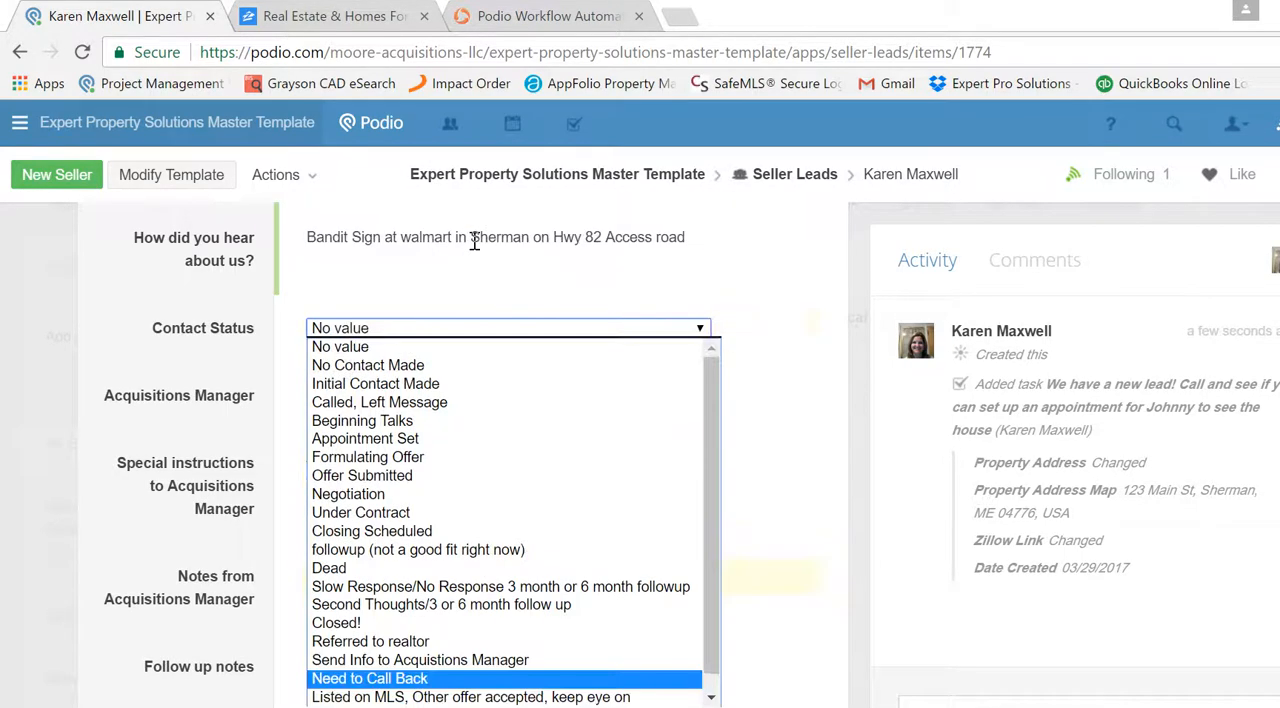
left_click(428, 385)
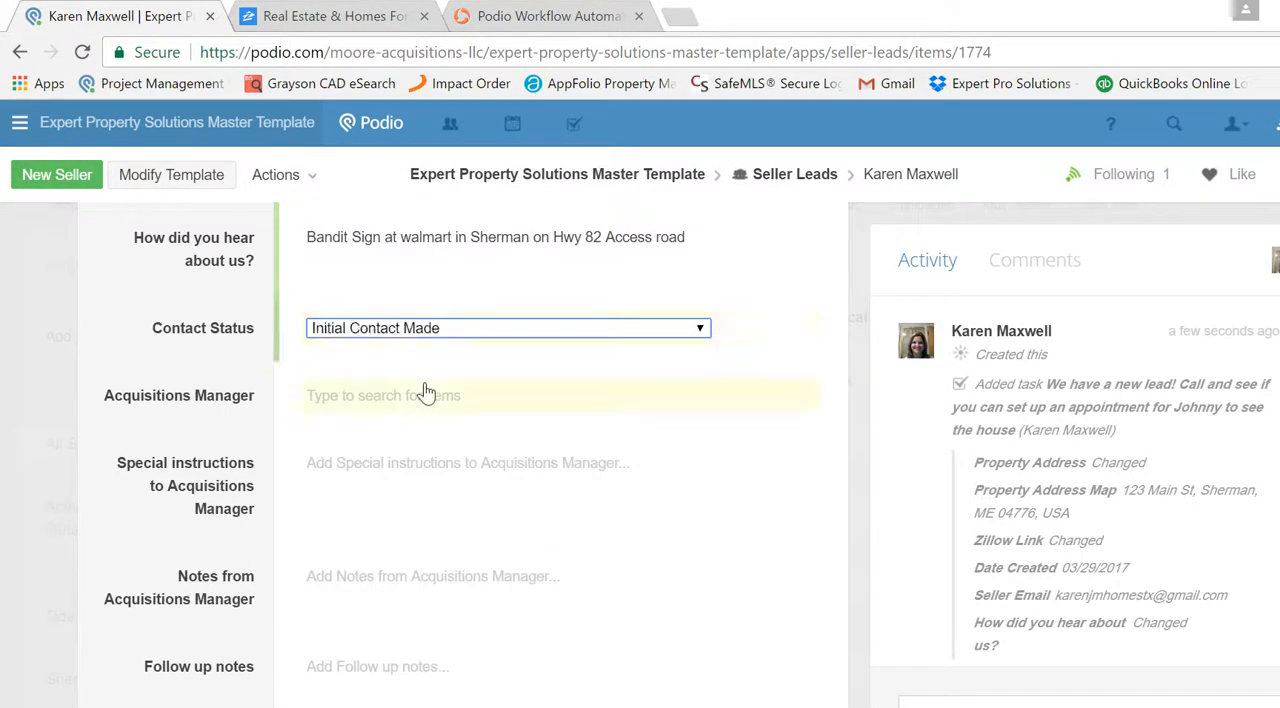
- Search for the acquisitions manager by first name and assign the matching contact in the lead's Acquisitions Manager field
left_click(421, 402)
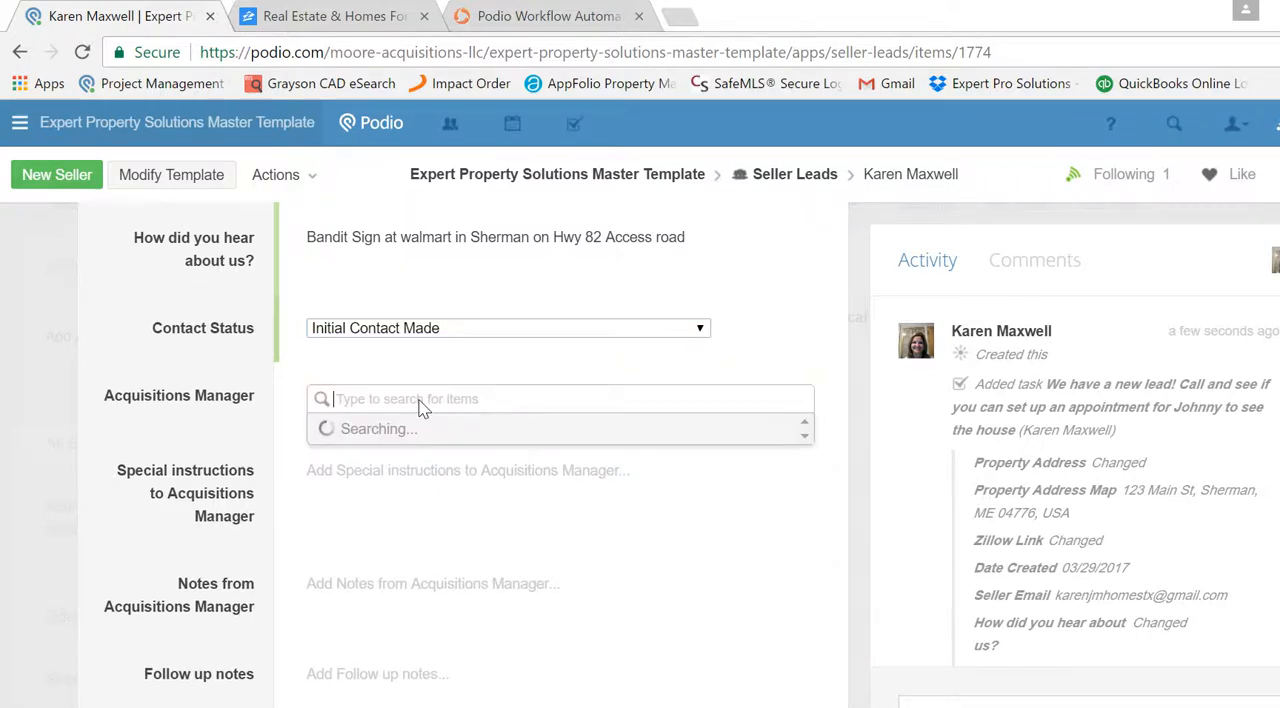
type("Karen")
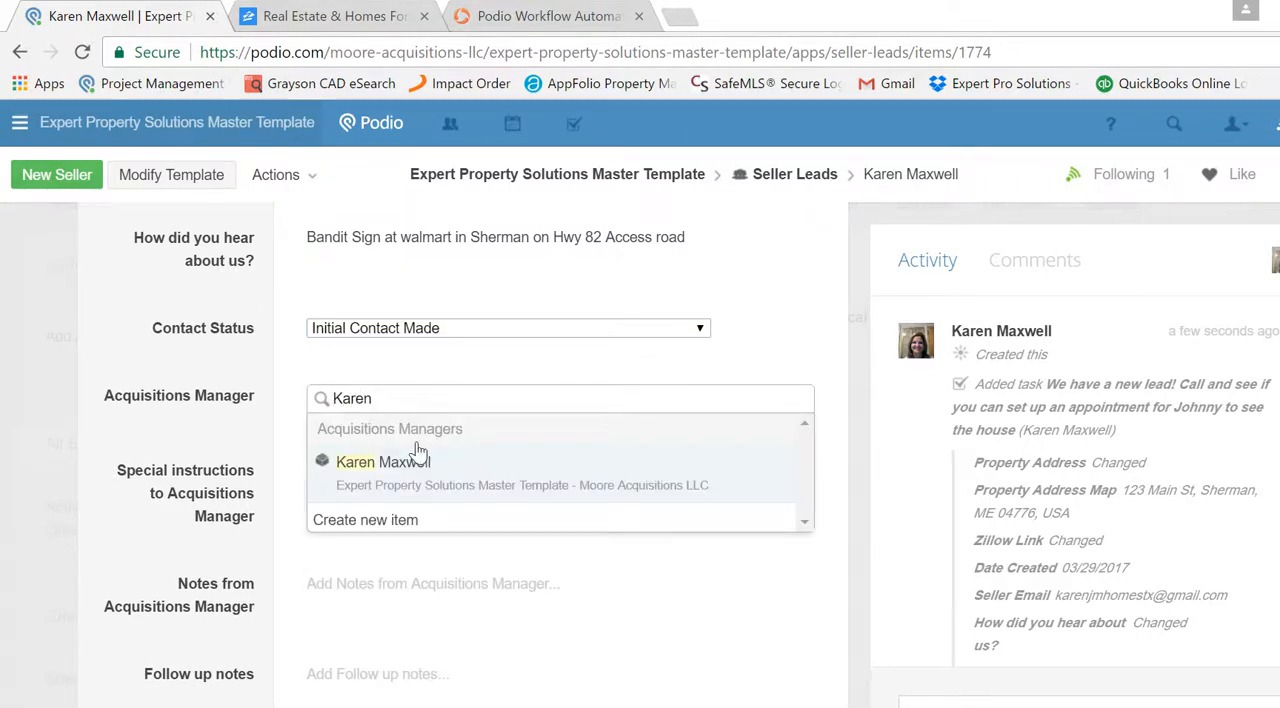
left_click(418, 458)
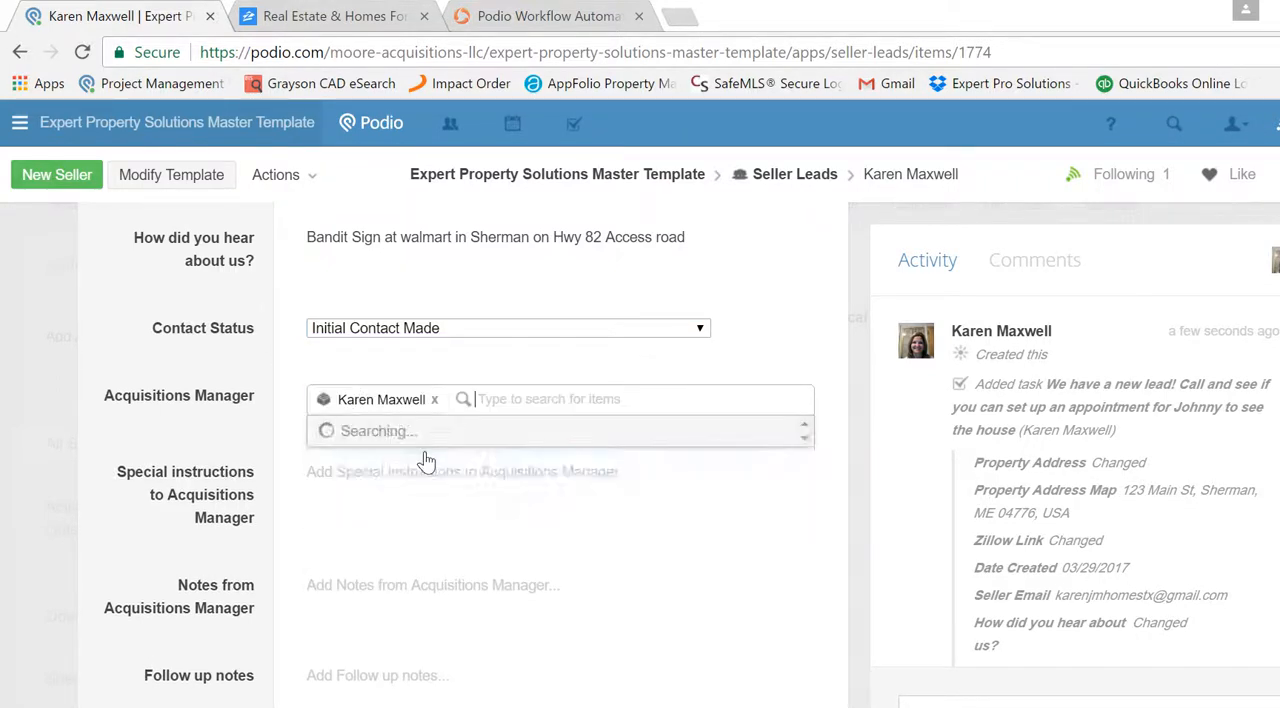
left_click(297, 452)
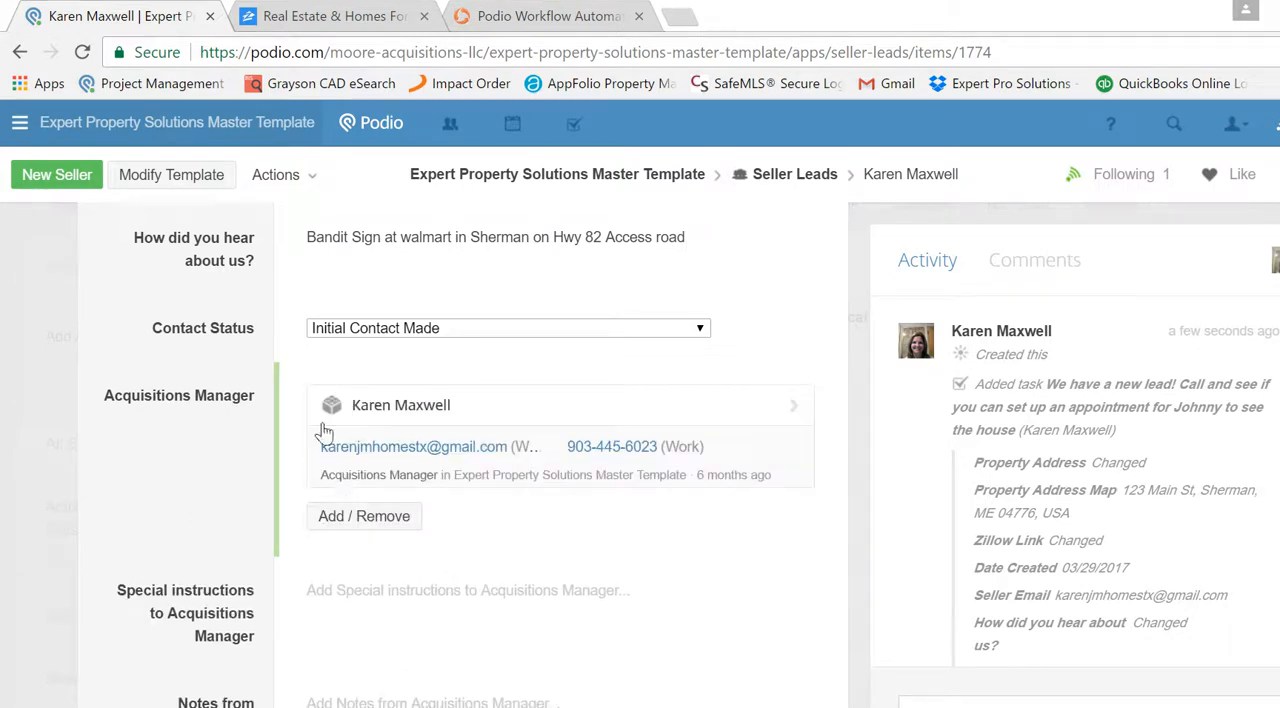
- Fill in Special instructions to Acquisitions Manager with "Seller is available after 10 am anyday except Thursdays."
left_click(518, 591)
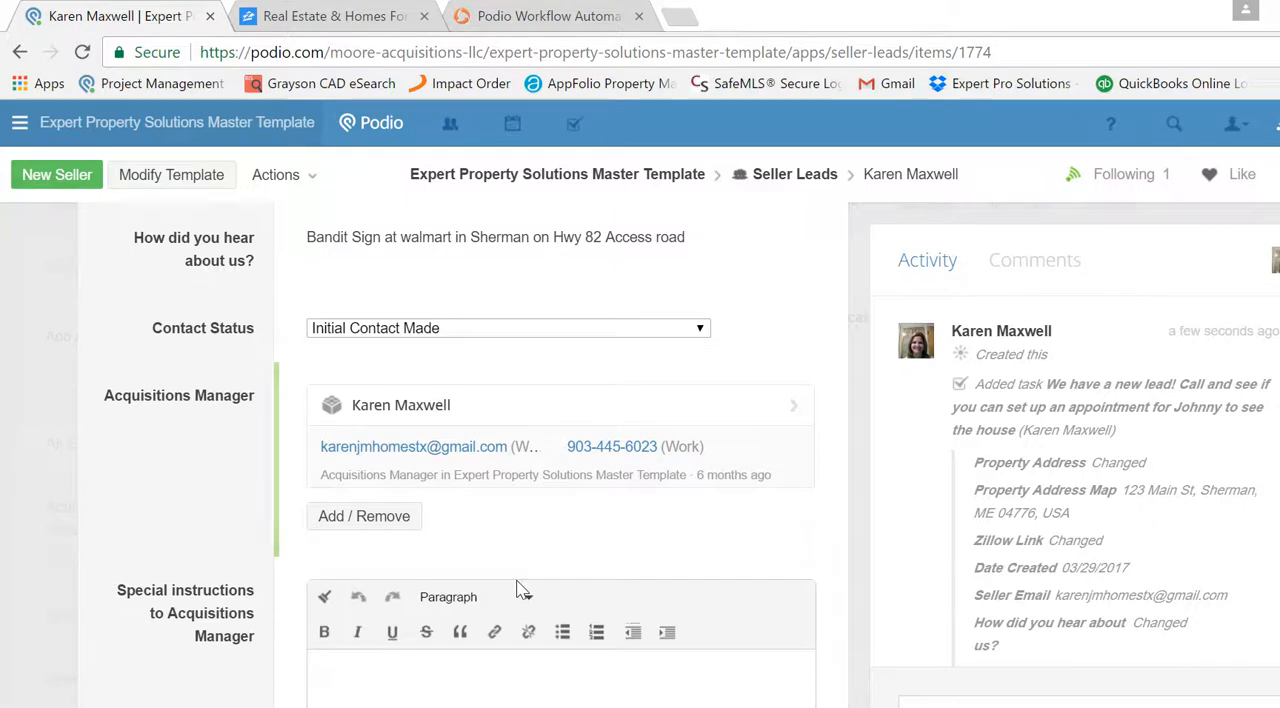
type("Seller is ")
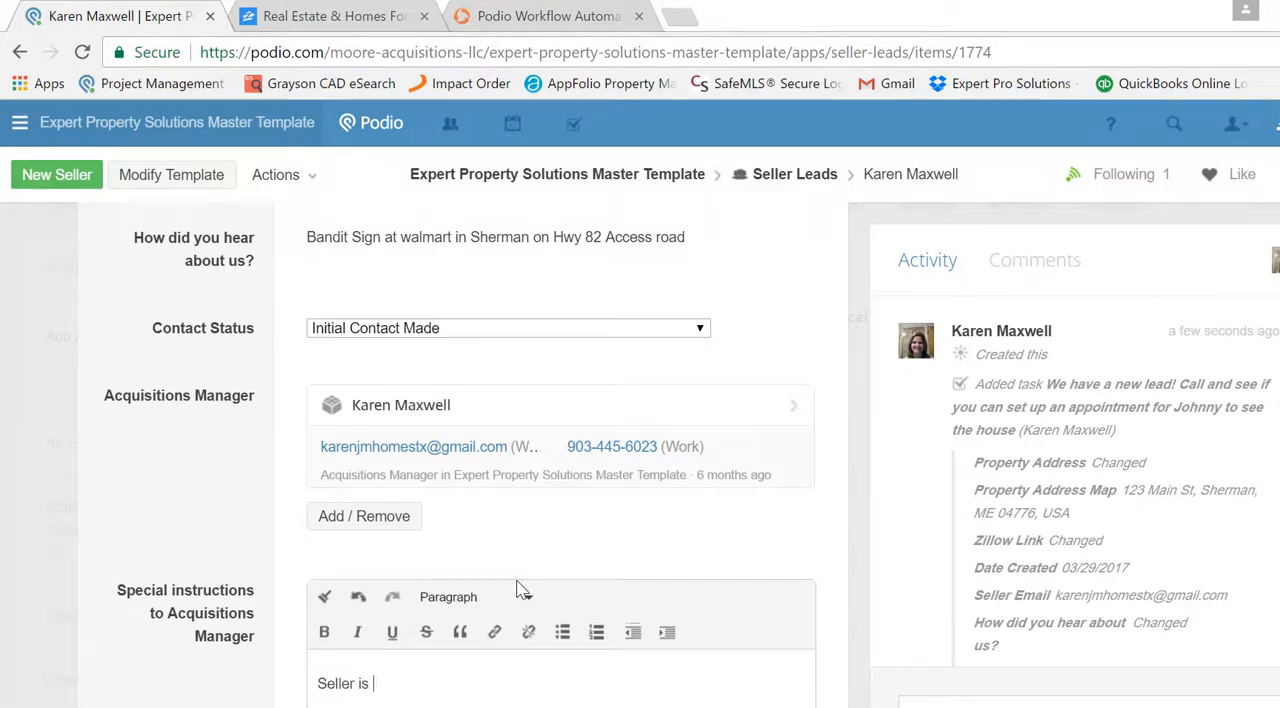
type("available after 10 am ")
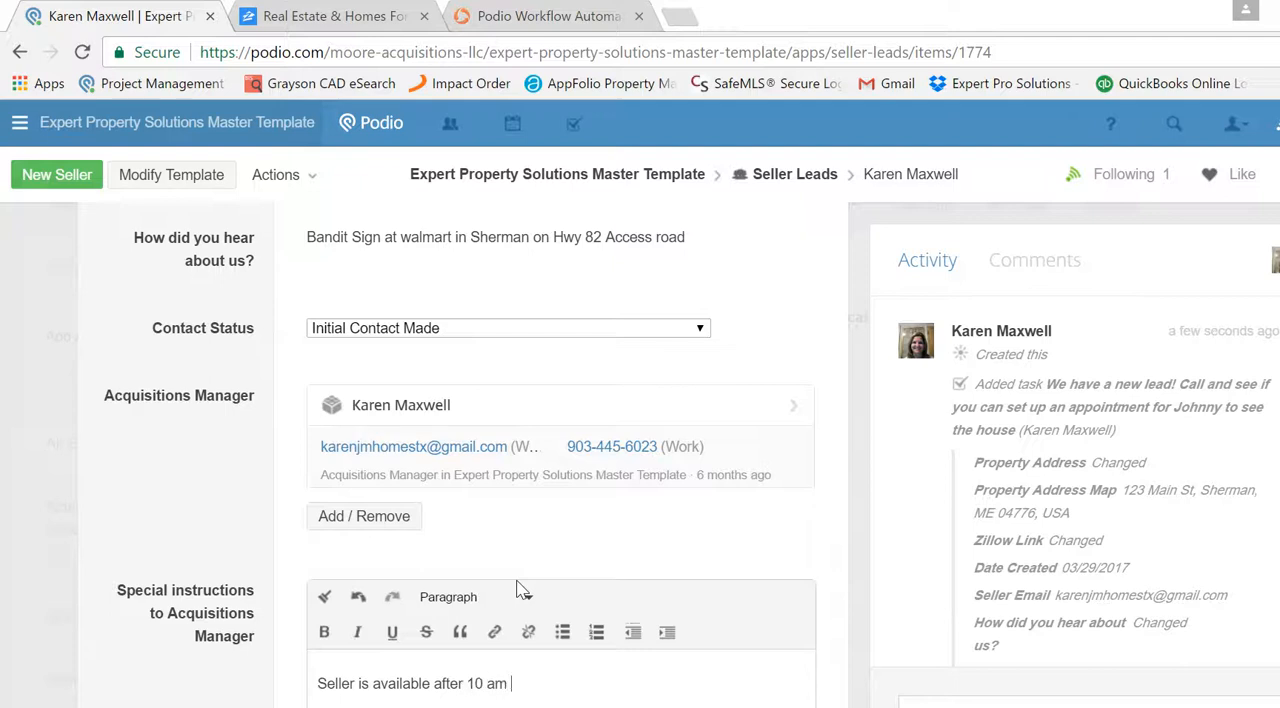
type("anyday")
type(" exc")
type("pet")
key("BackSpace")
key("BackSpace")
key("BackSpace")
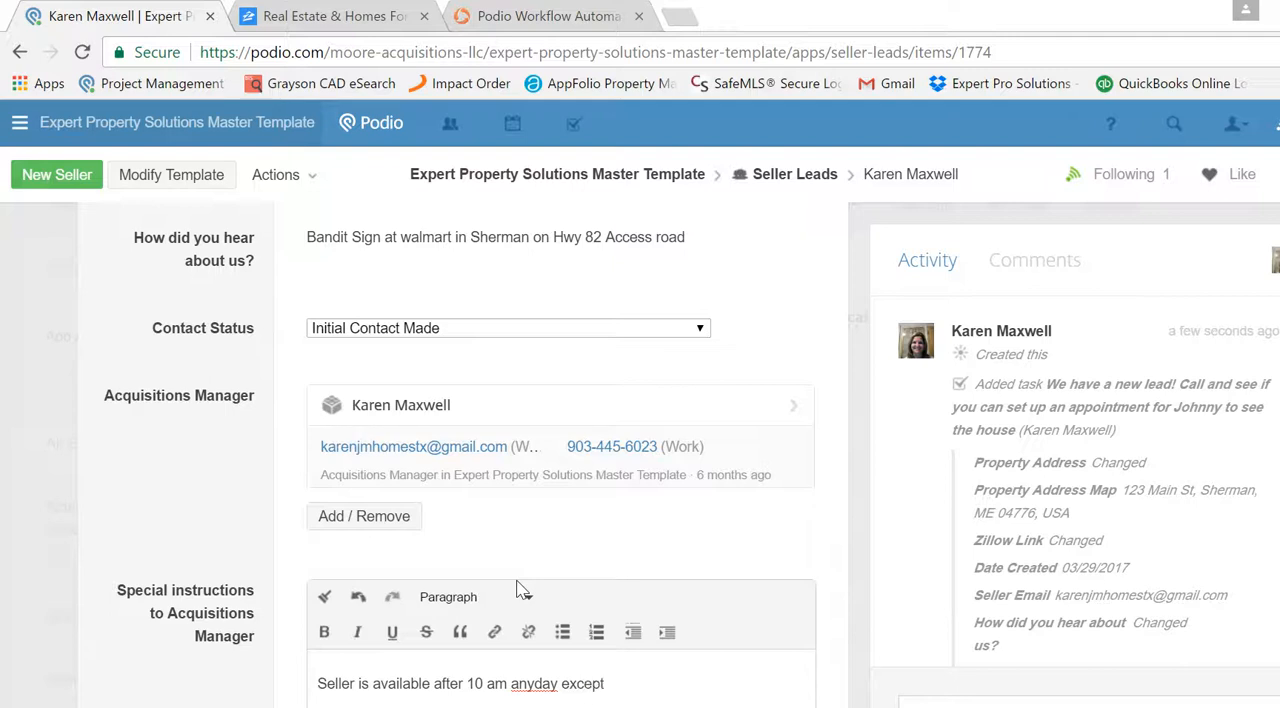
type("ept Thursdays.")
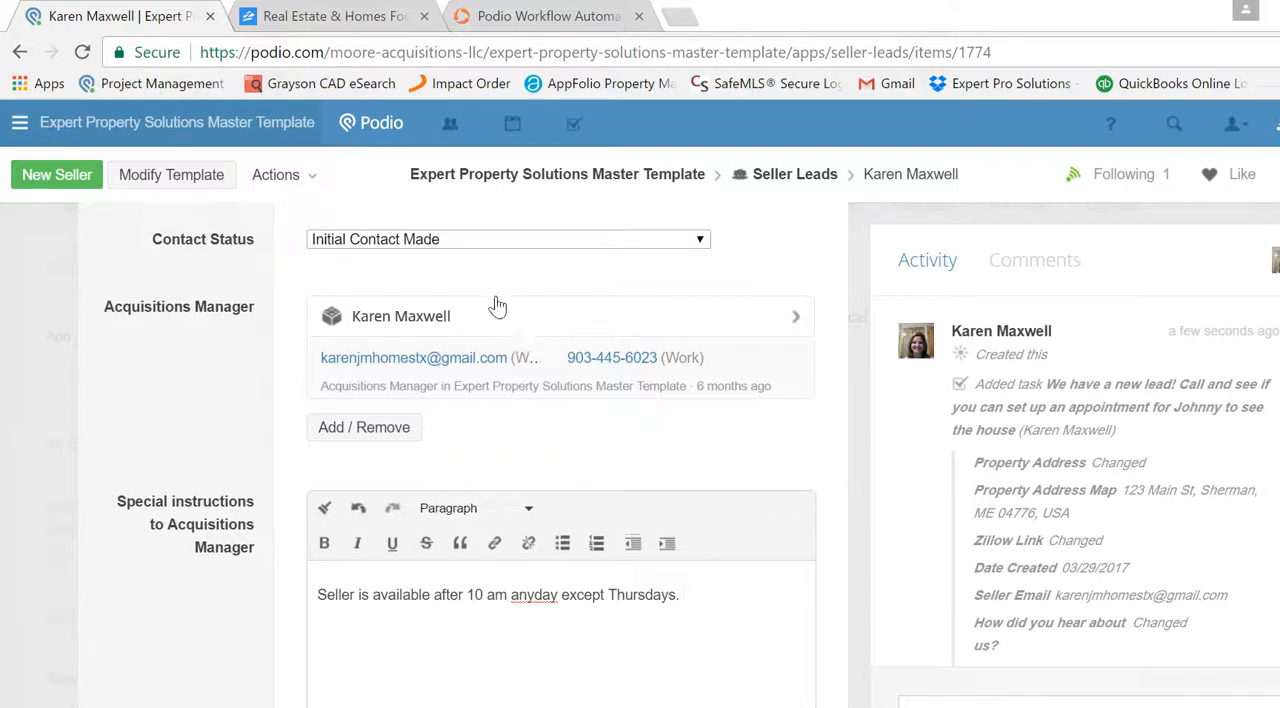
- Close the Real Estate & Homes and Podio Workflow Automation browser pages, keeping only the lead record open
left_click(425, 17)
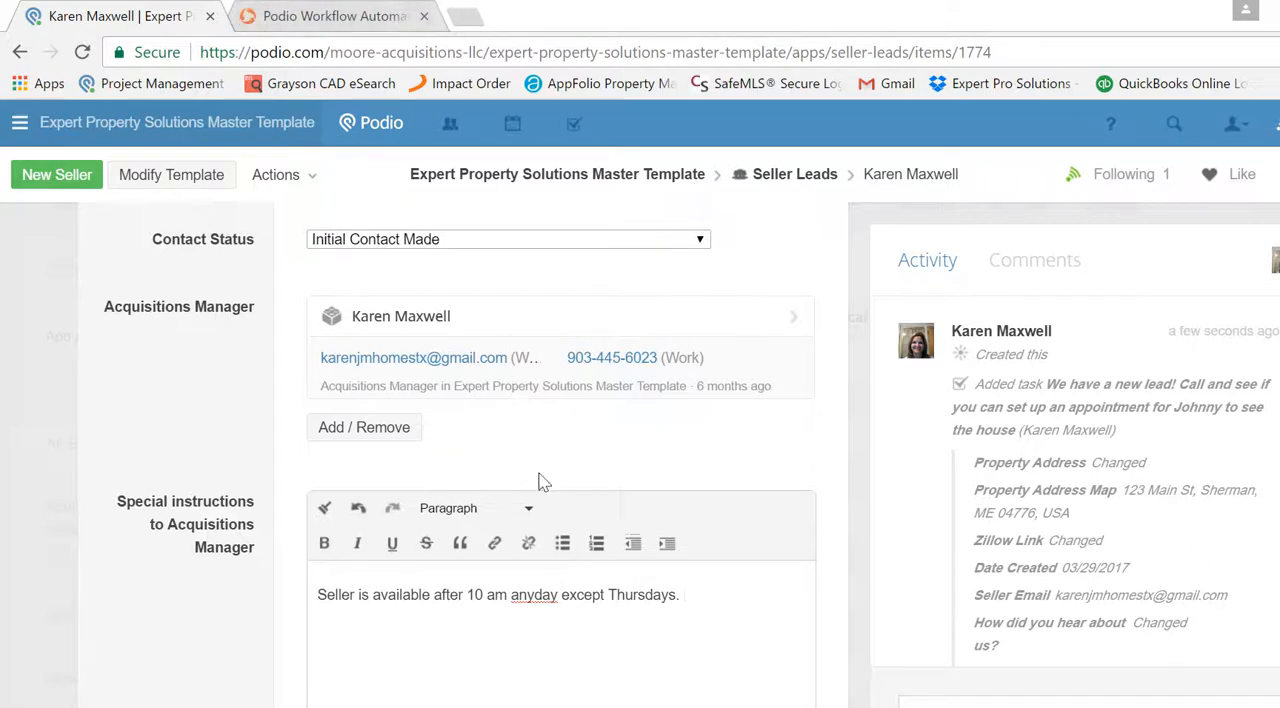
left_click(425, 17)
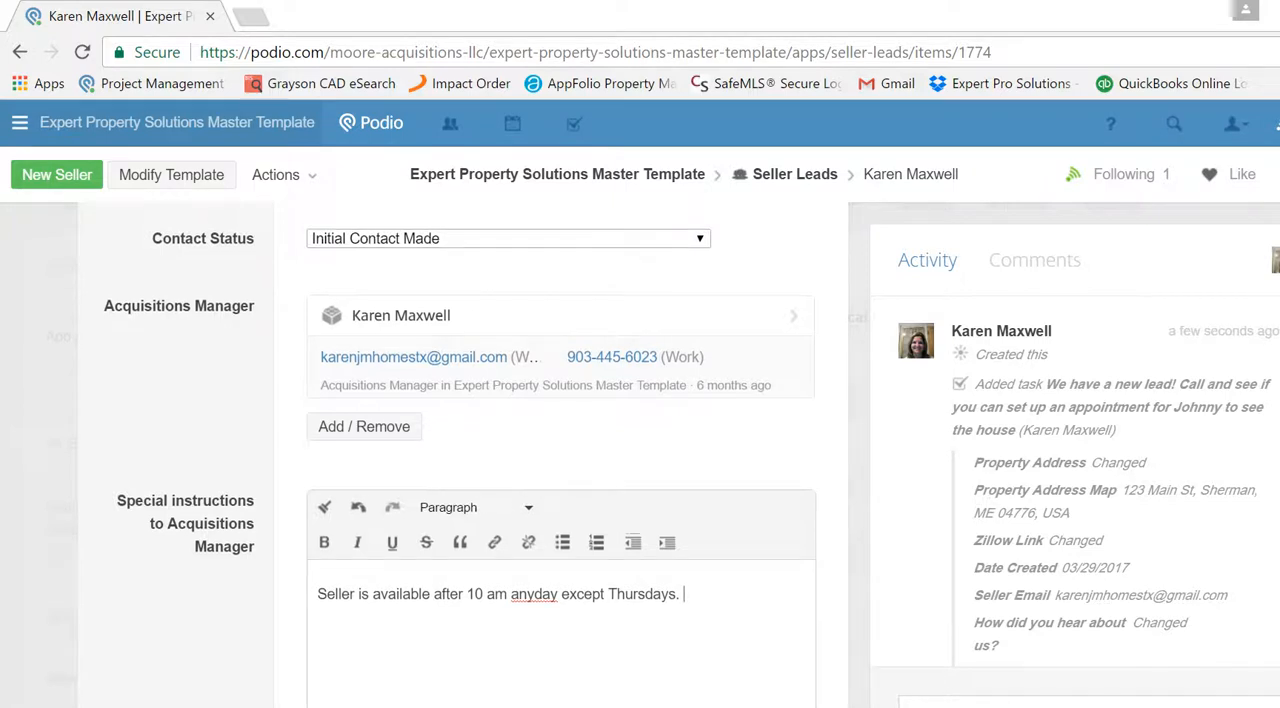
- Examine the options available for the lead's F2F Status without choosing one
scroll(461, 403, "down", 2)
scroll(461, 450, "down", 1)
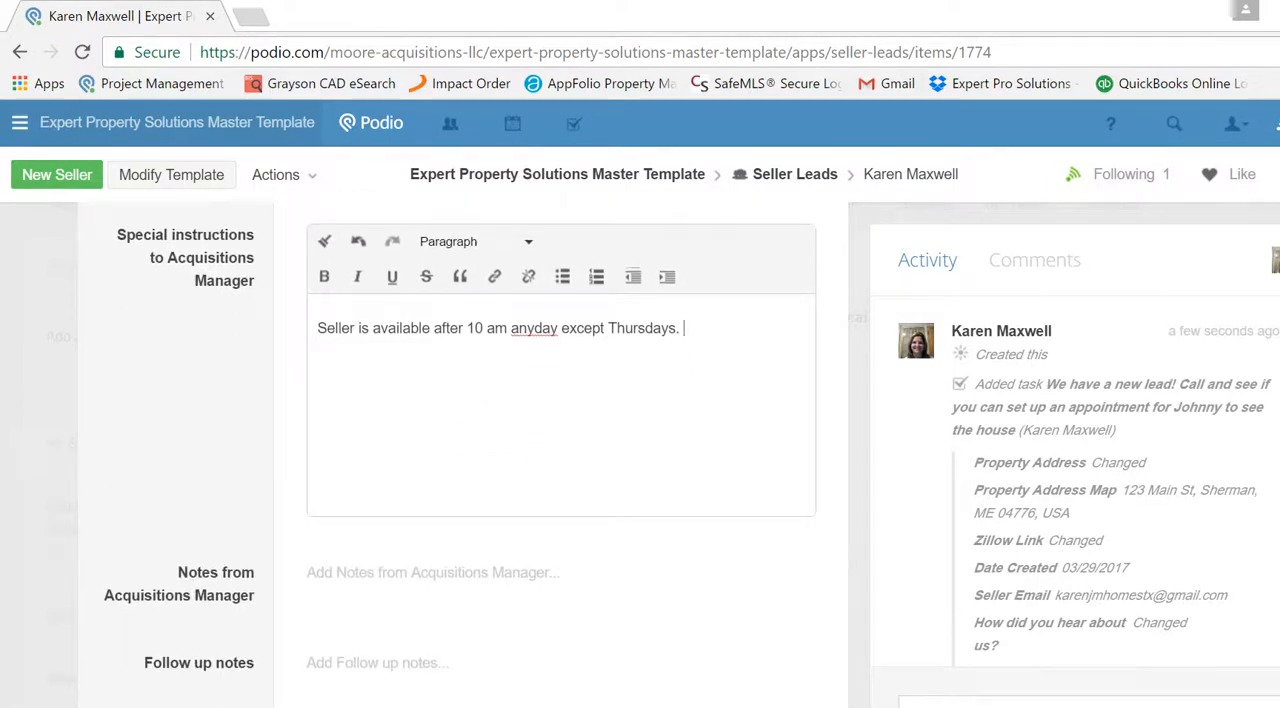
scroll(664, 514, "down", 2)
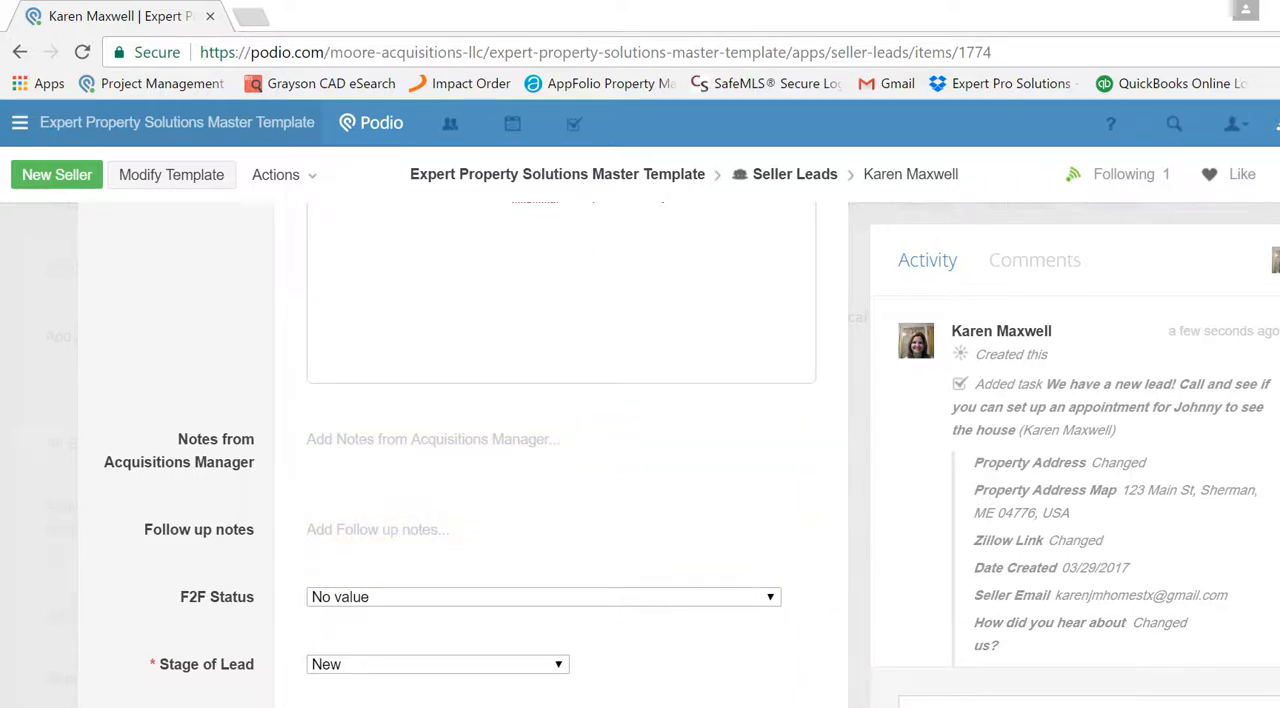
scroll(1136, 636, "down", 1)
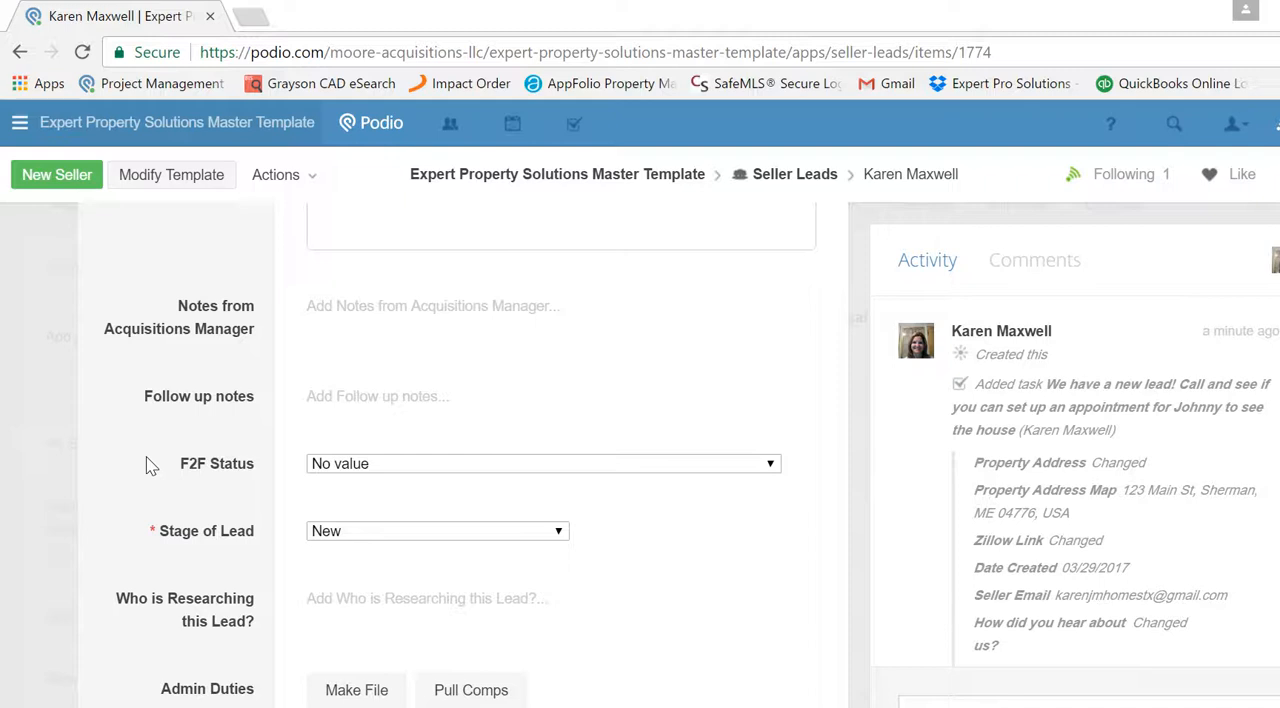
left_click(350, 466)
scroll(350, 466, "down", 2)
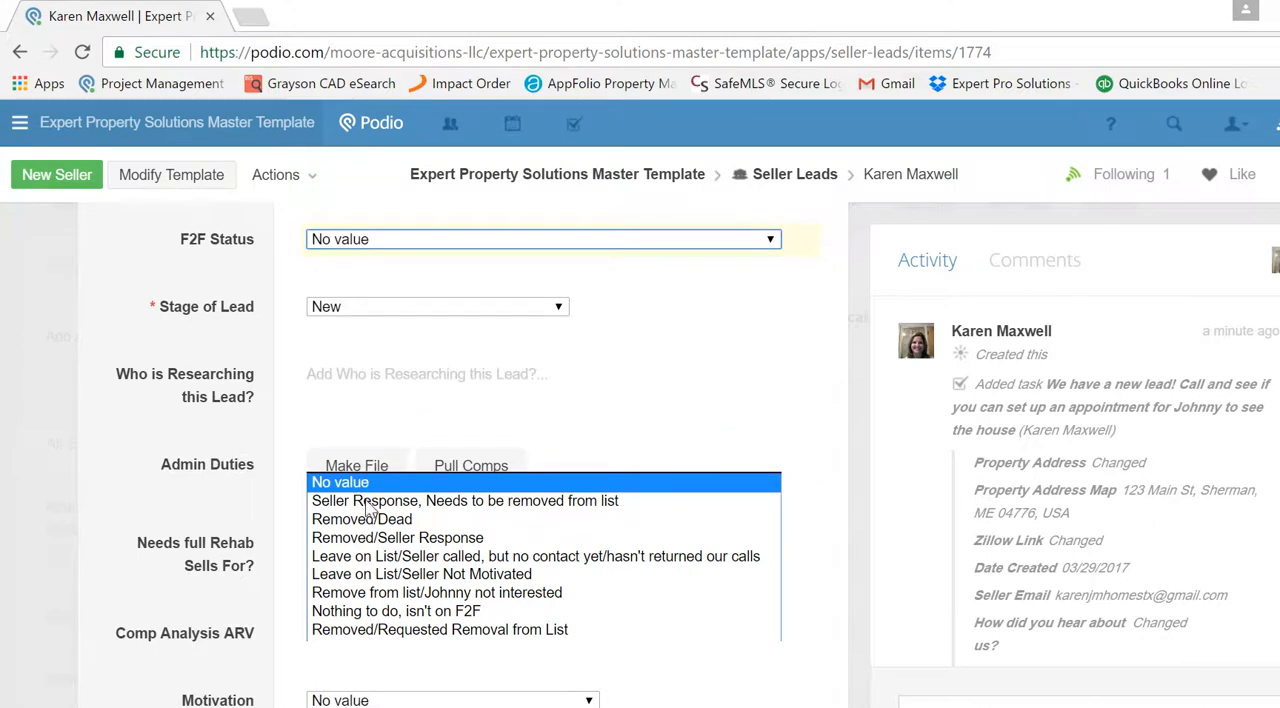
left_click(298, 241)
left_click(338, 244)
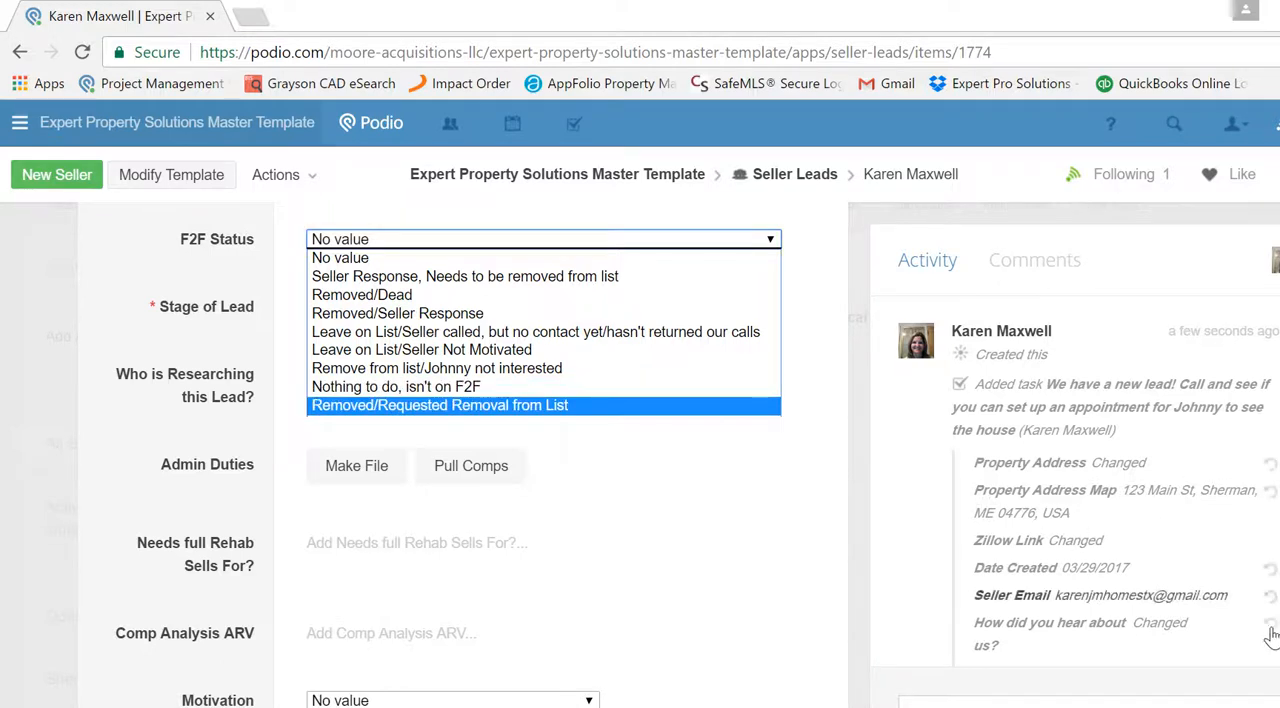
scroll(543, 455, "down", 2)
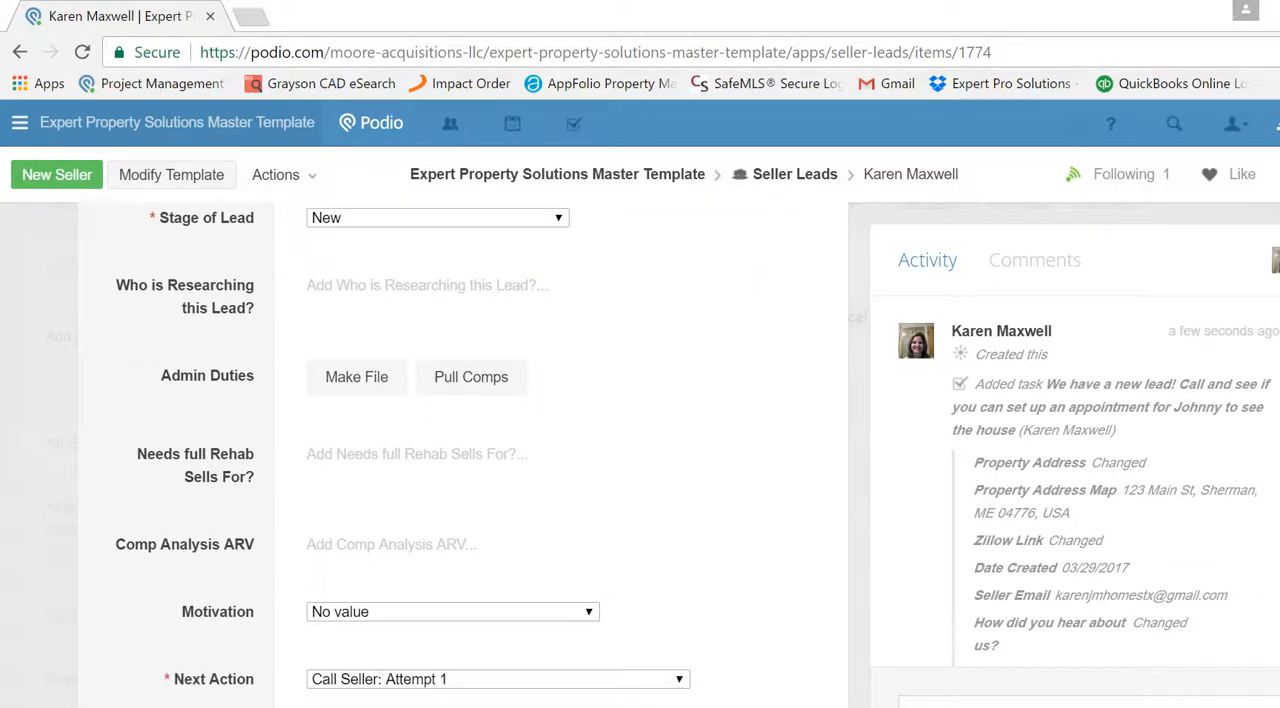
- Return to the Seller Leads list and reopen the new lead's record
left_click(1278, 174)
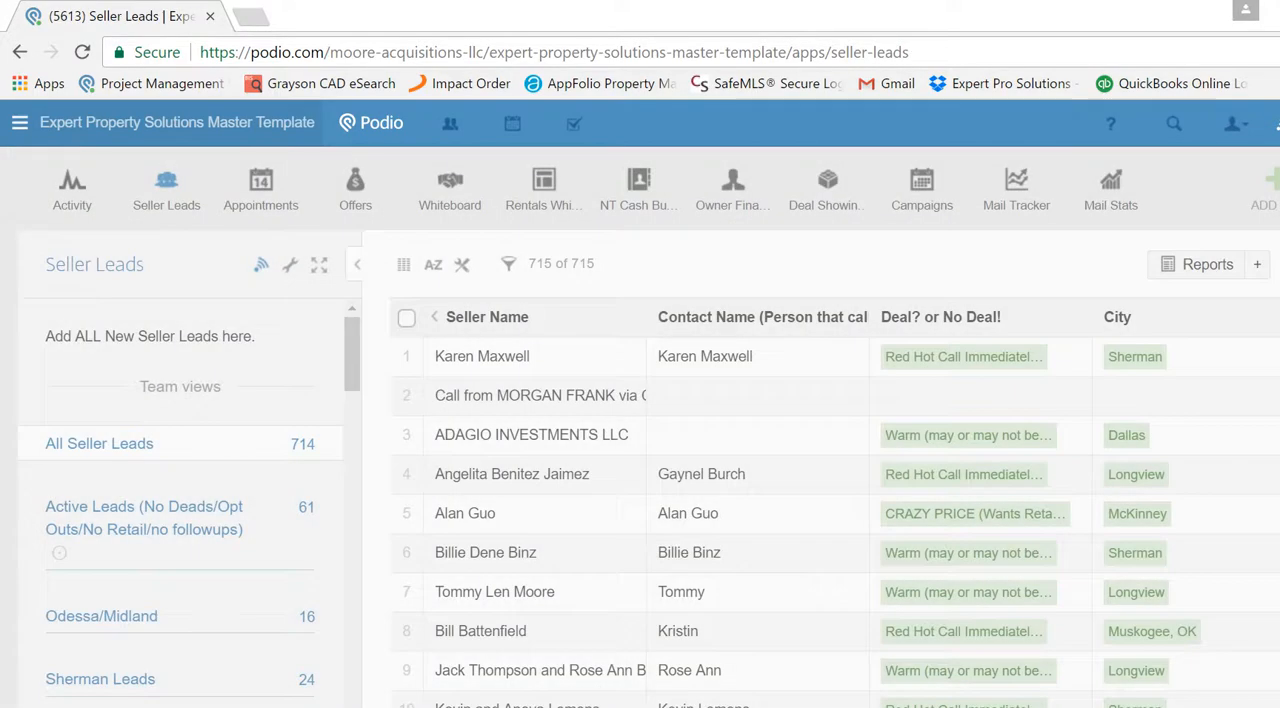
left_click(490, 362)
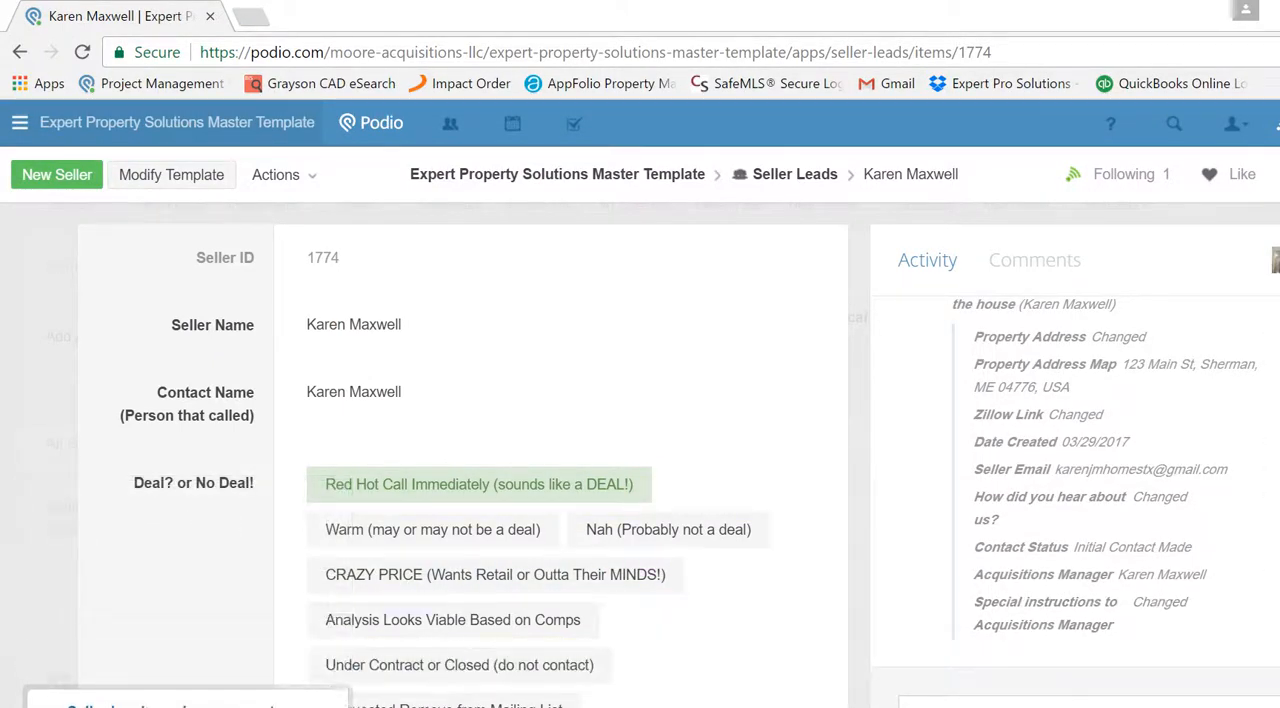
scroll(460, 450, "down", 2)
scroll(460, 450, "down", 8)
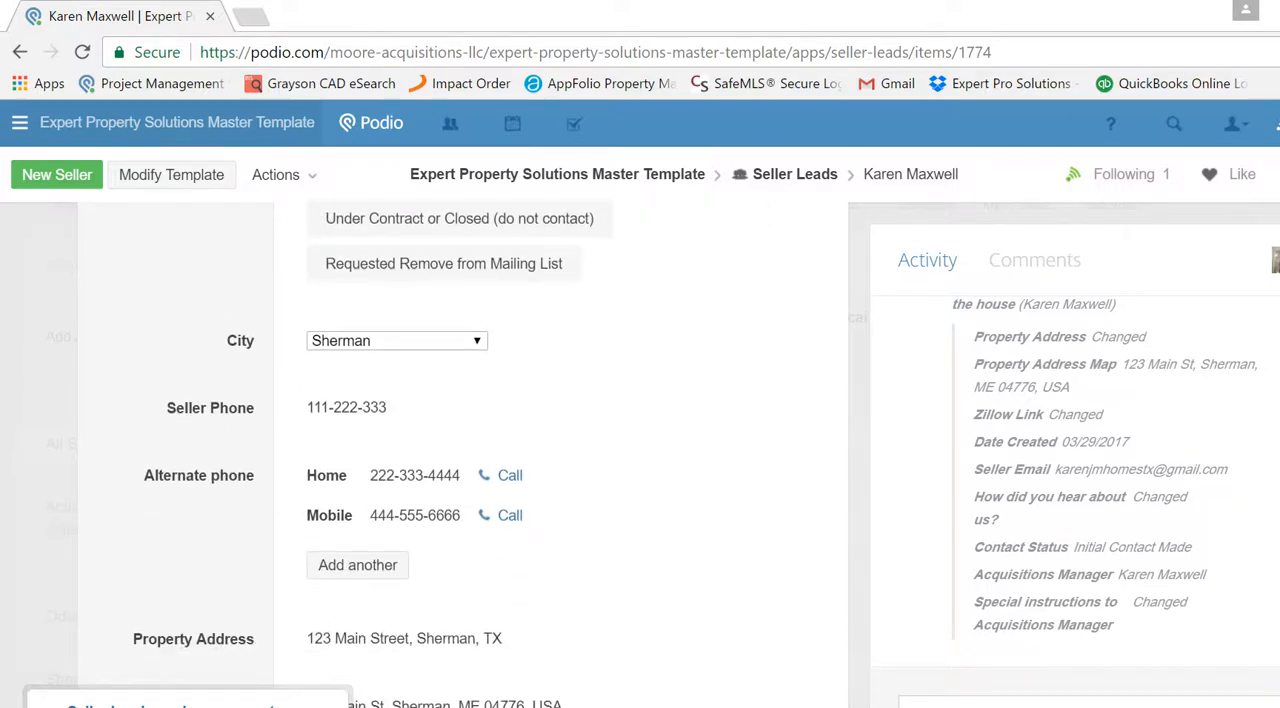
scroll(460, 450, "down", 5)
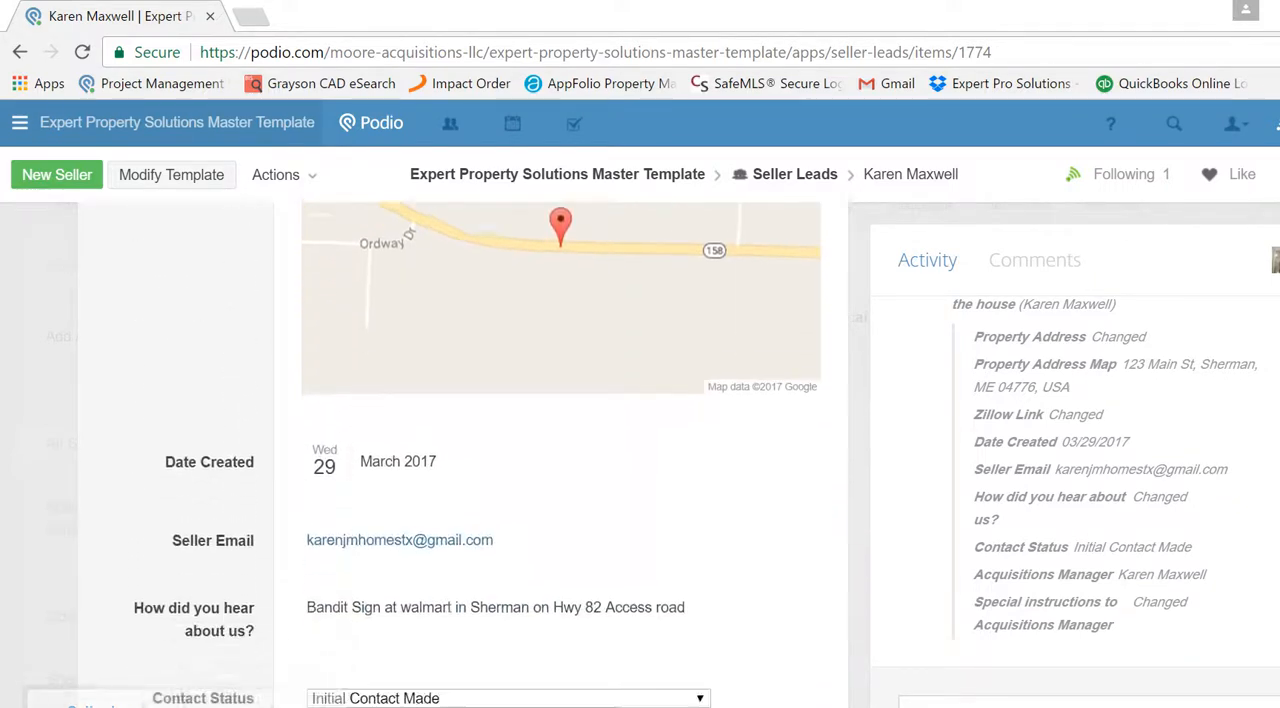
scroll(460, 450, "down", 4)
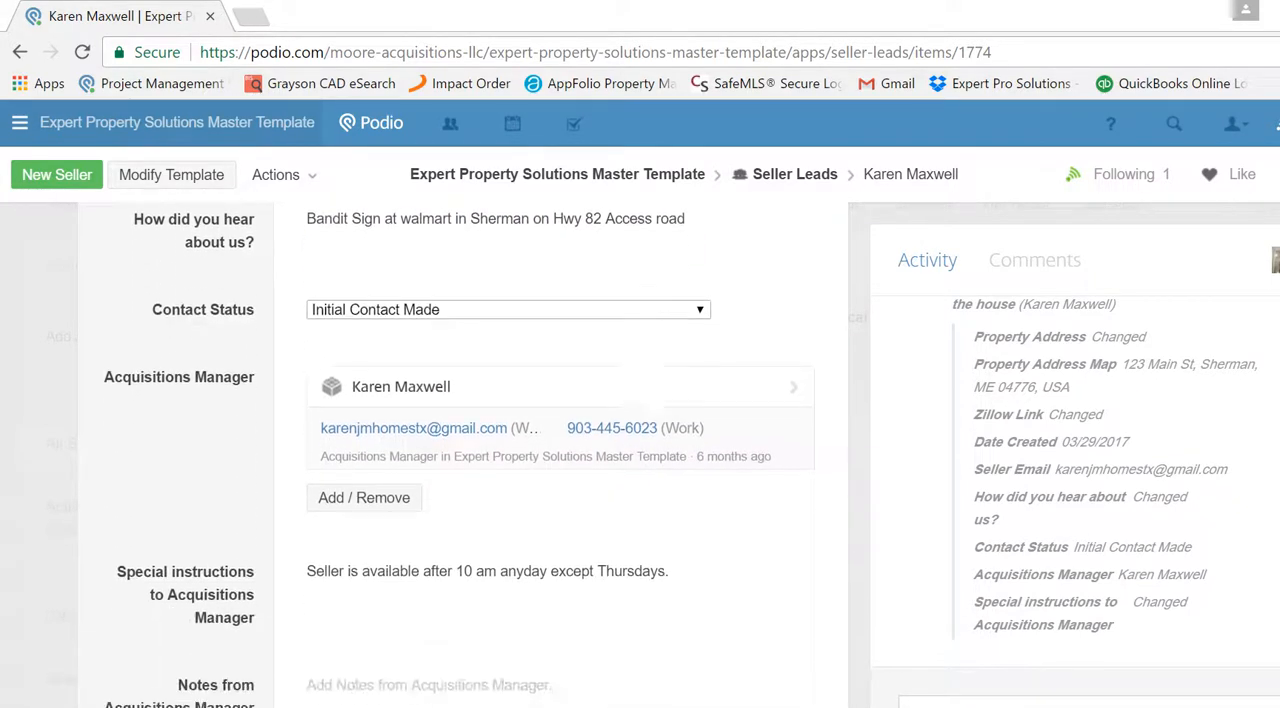
scroll(754, 537, "down", 2)
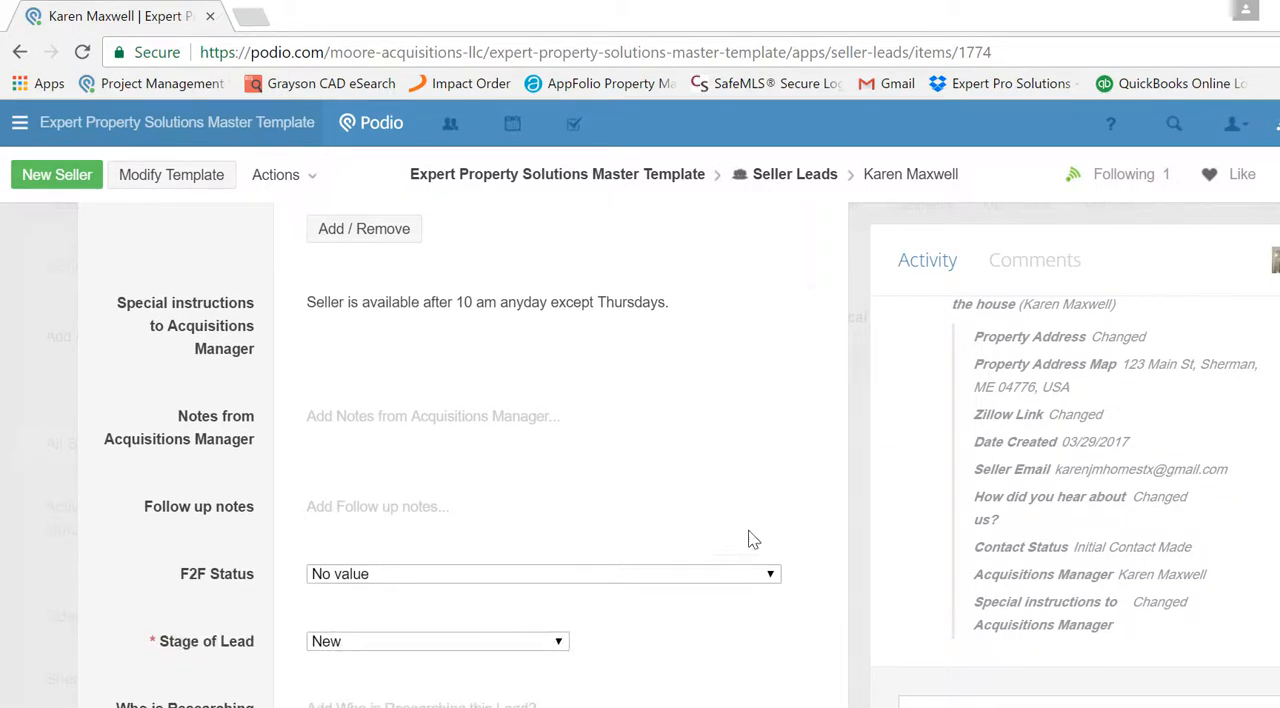
- Review the F2F Status options again in the reopened lead, leaving the field without a value
left_click(683, 577)
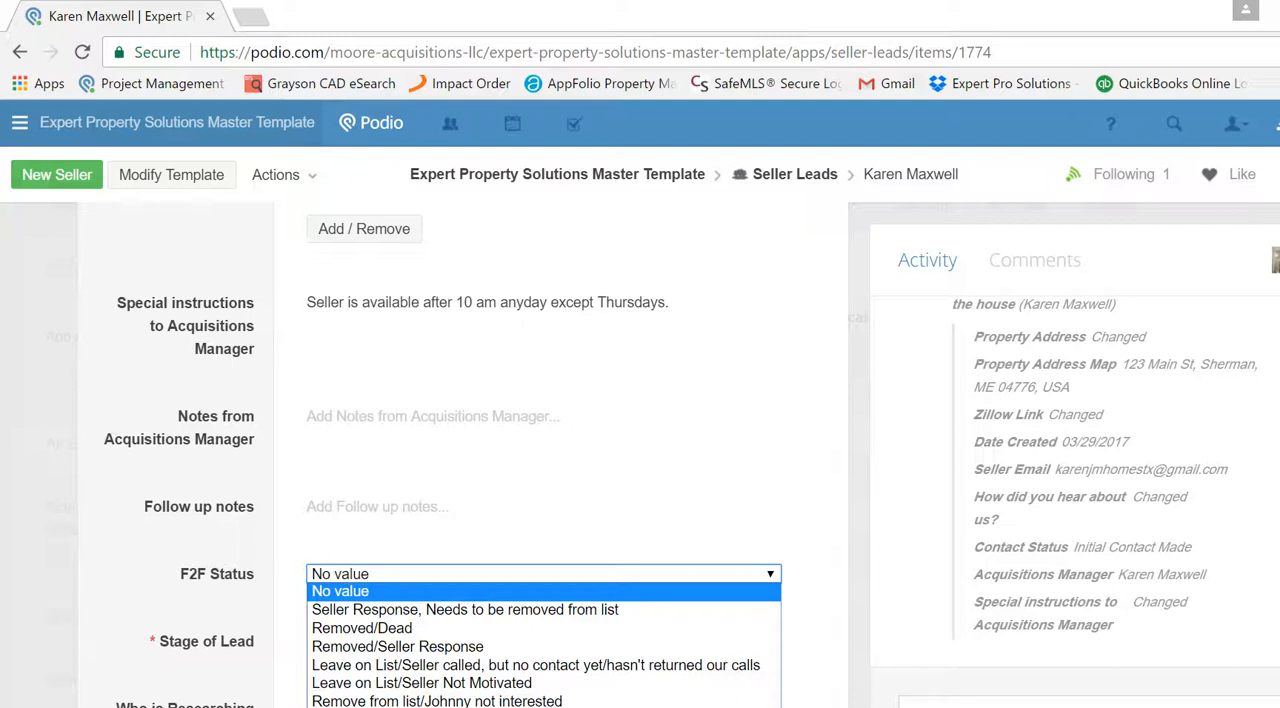
scroll(560, 450, "down", 3)
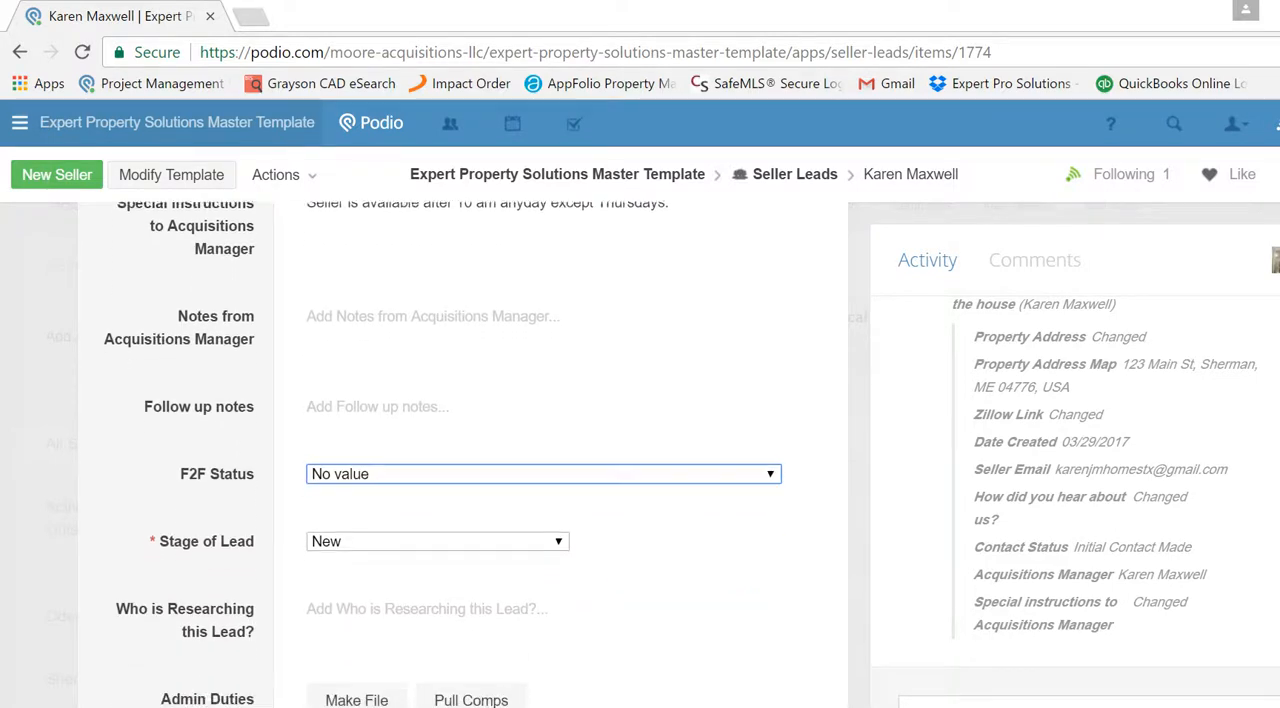
scroll(560, 400, "down", 1)
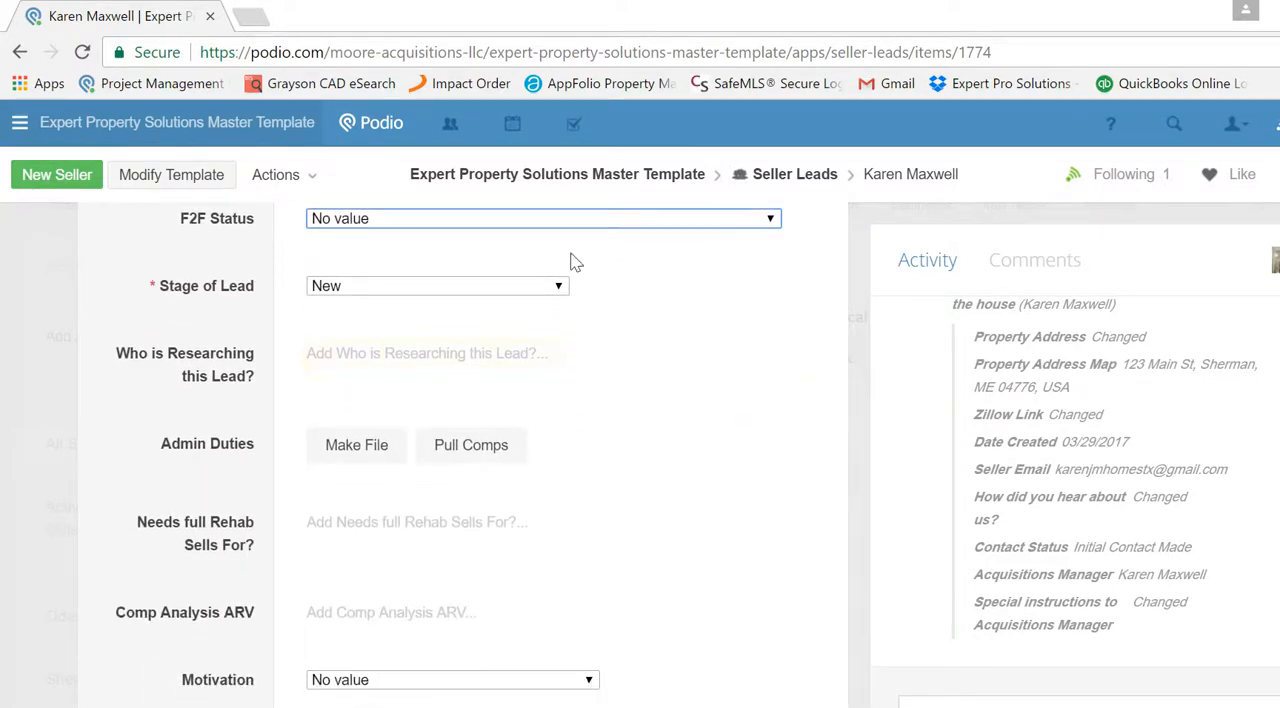
left_click(560, 222)
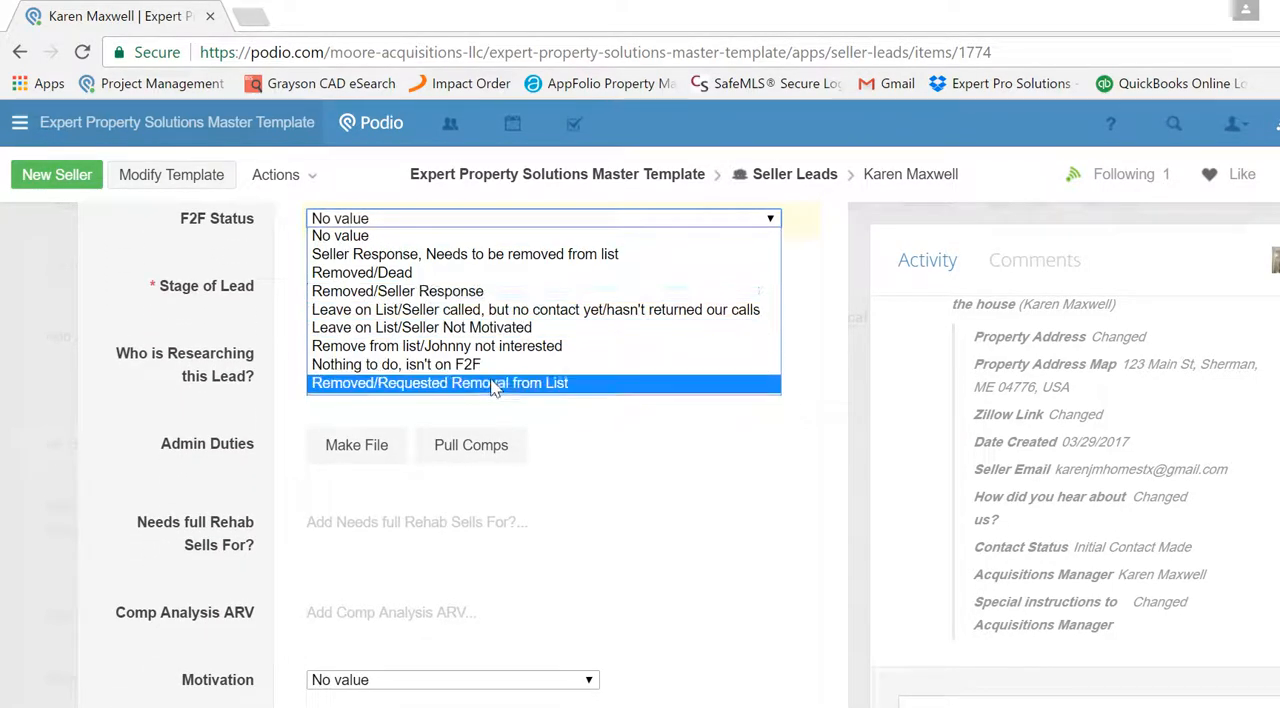
left_click(280, 360)
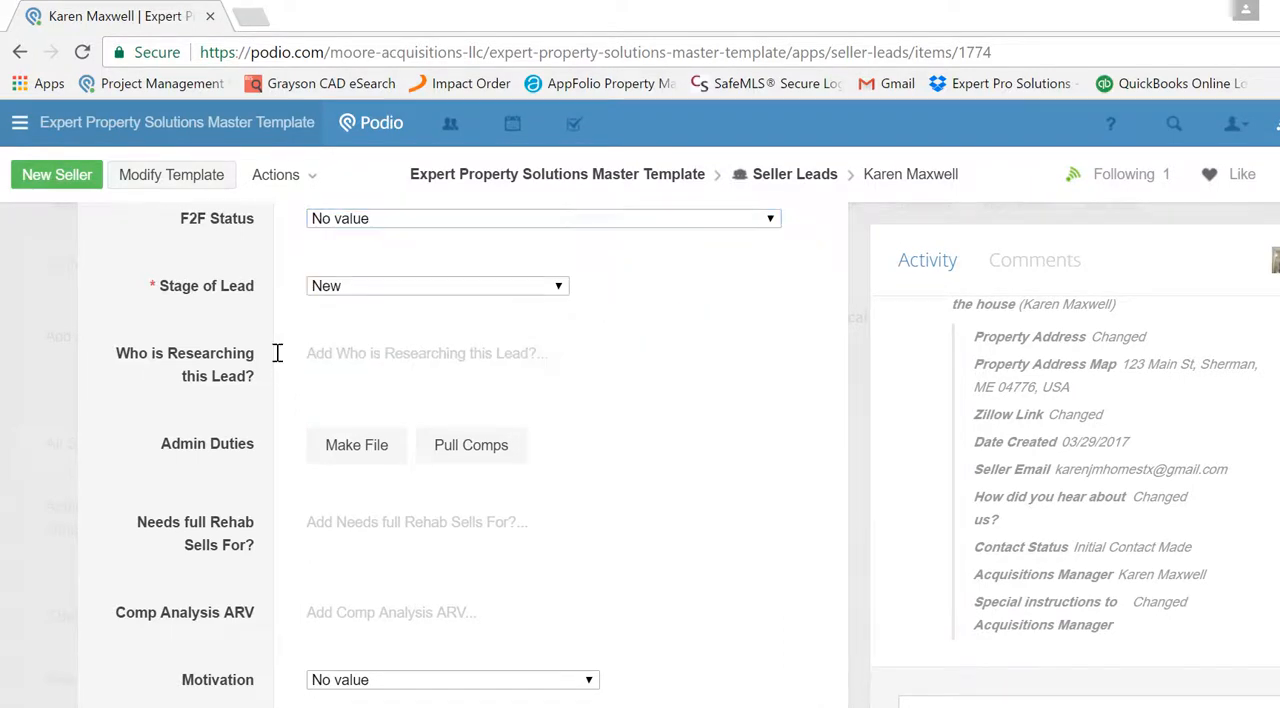
- Set the lead's Stage of Lead to Due Diligence and assign the team member who is researching this lead
left_click(483, 288)
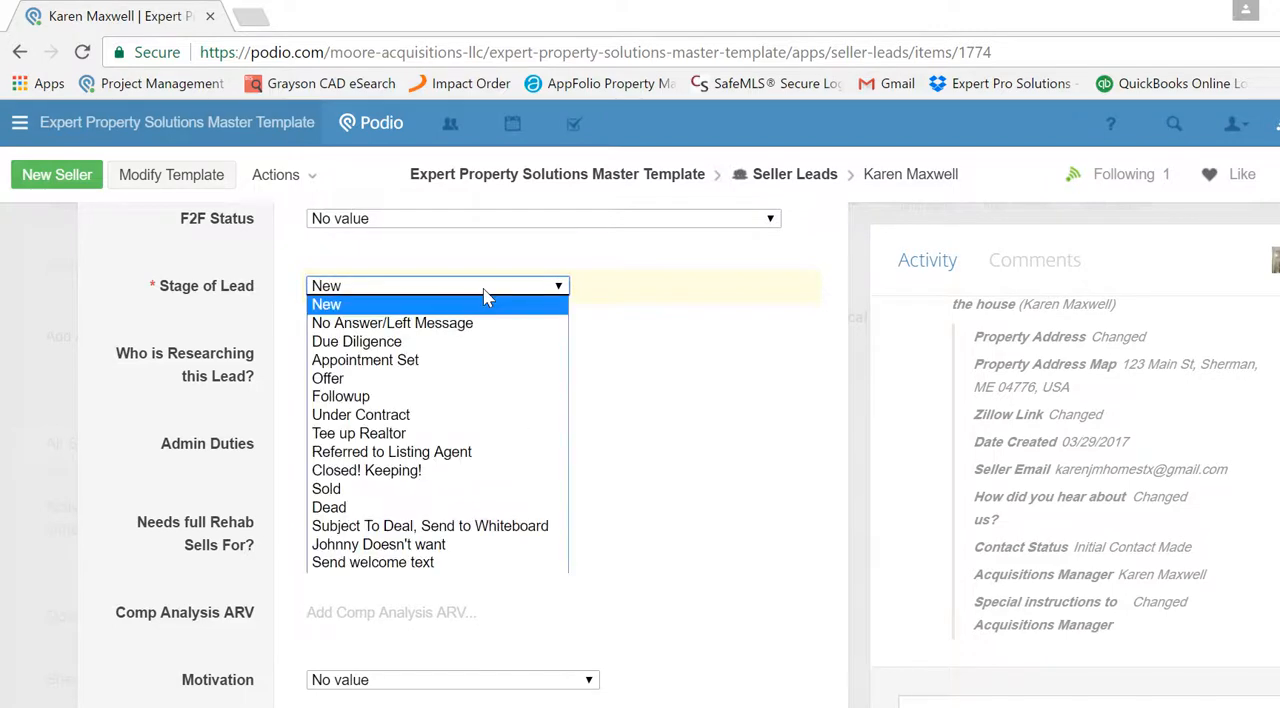
left_click(467, 344)
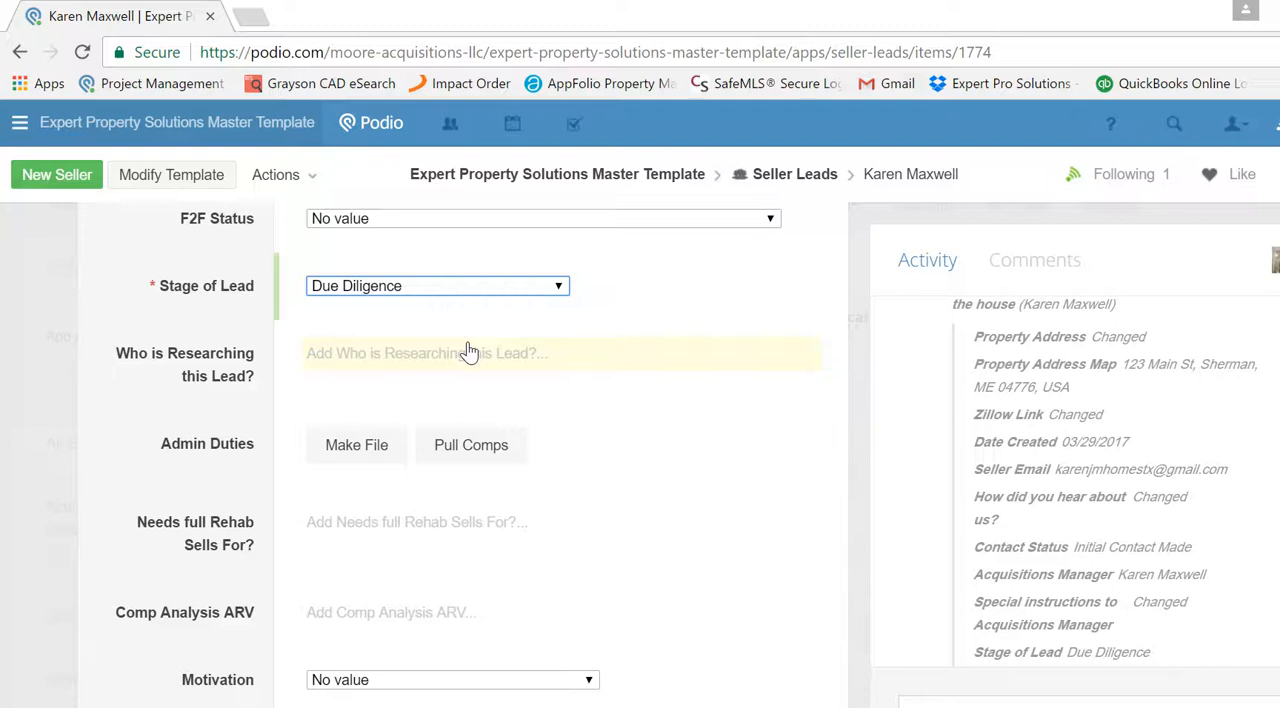
left_click(469, 353)
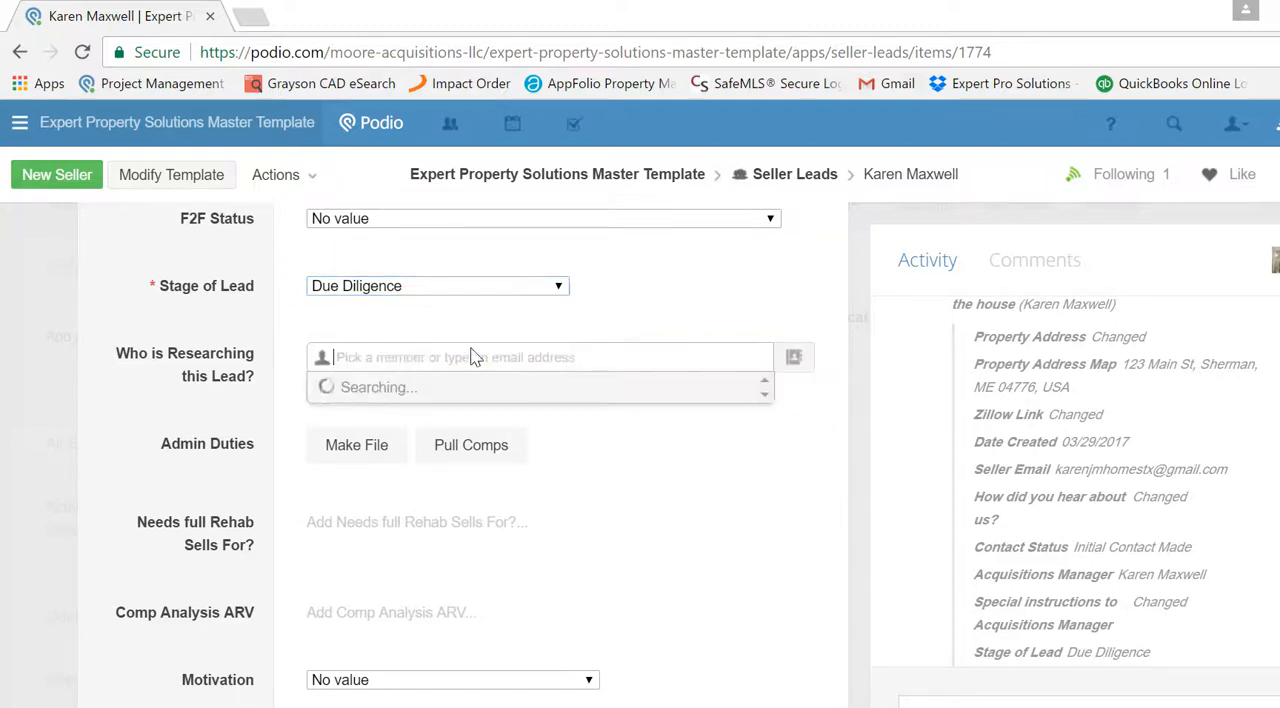
type("Jay")
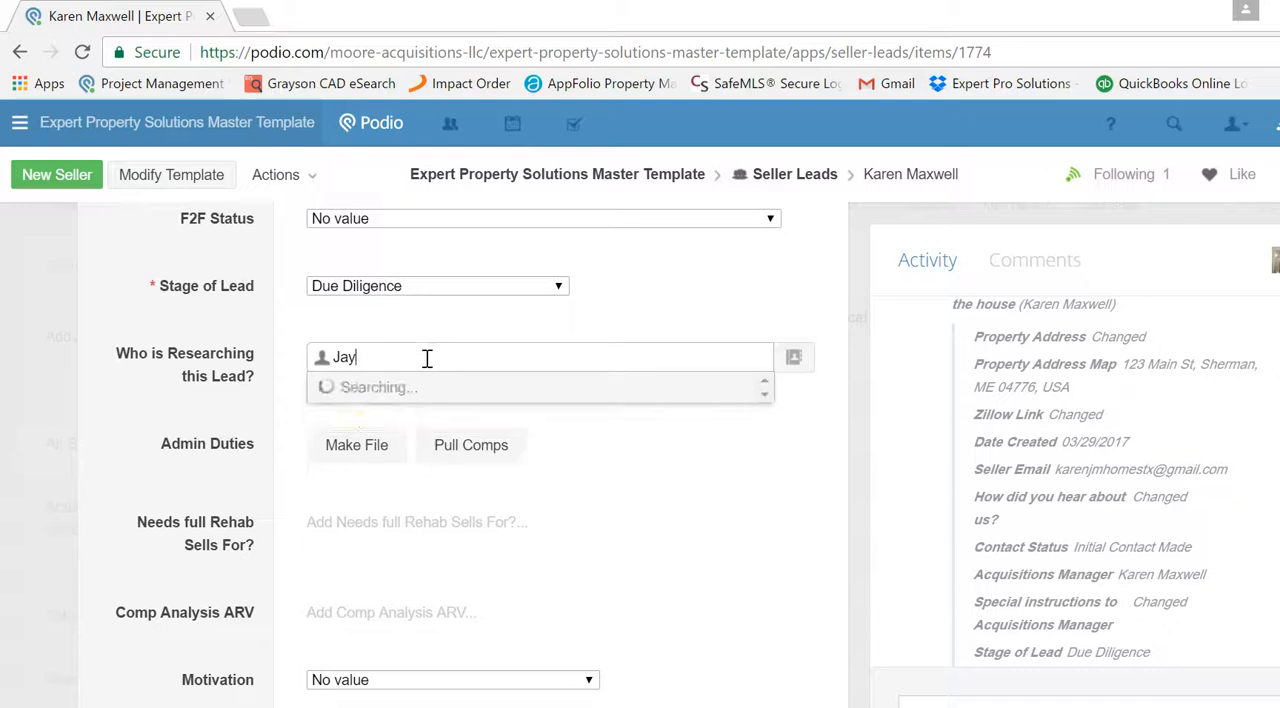
key("BackSpace")
key("BackSpace")
key("BackSpace")
type("Karen")
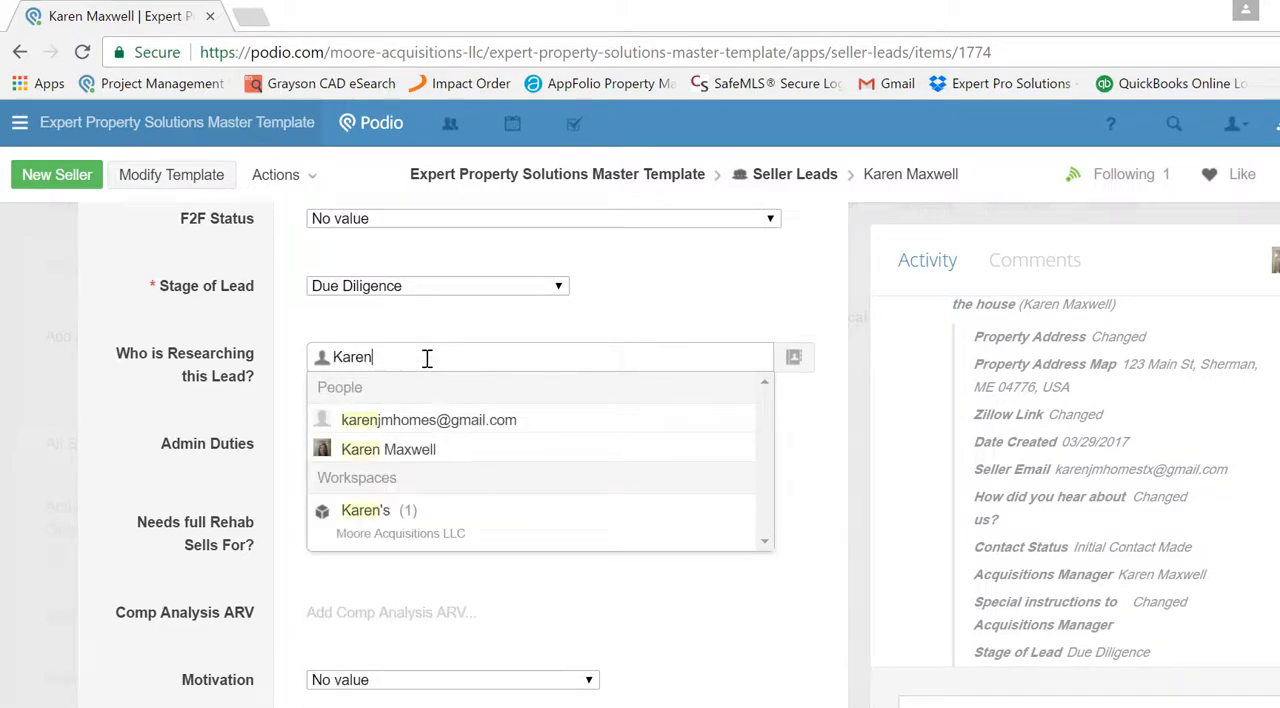
left_click(411, 451)
left_click(283, 445)
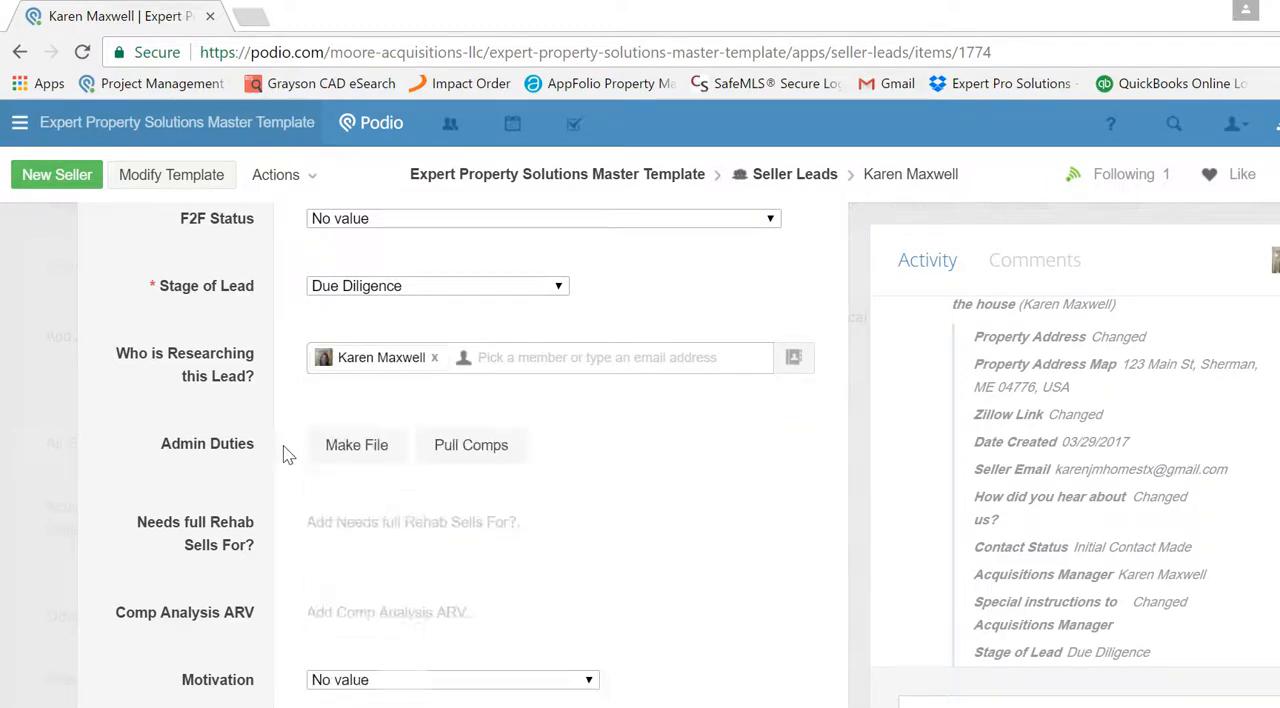
- Mark Make File and Pull Comps as the lead's admin duties, and set Motivation to YES
left_click(360, 516)
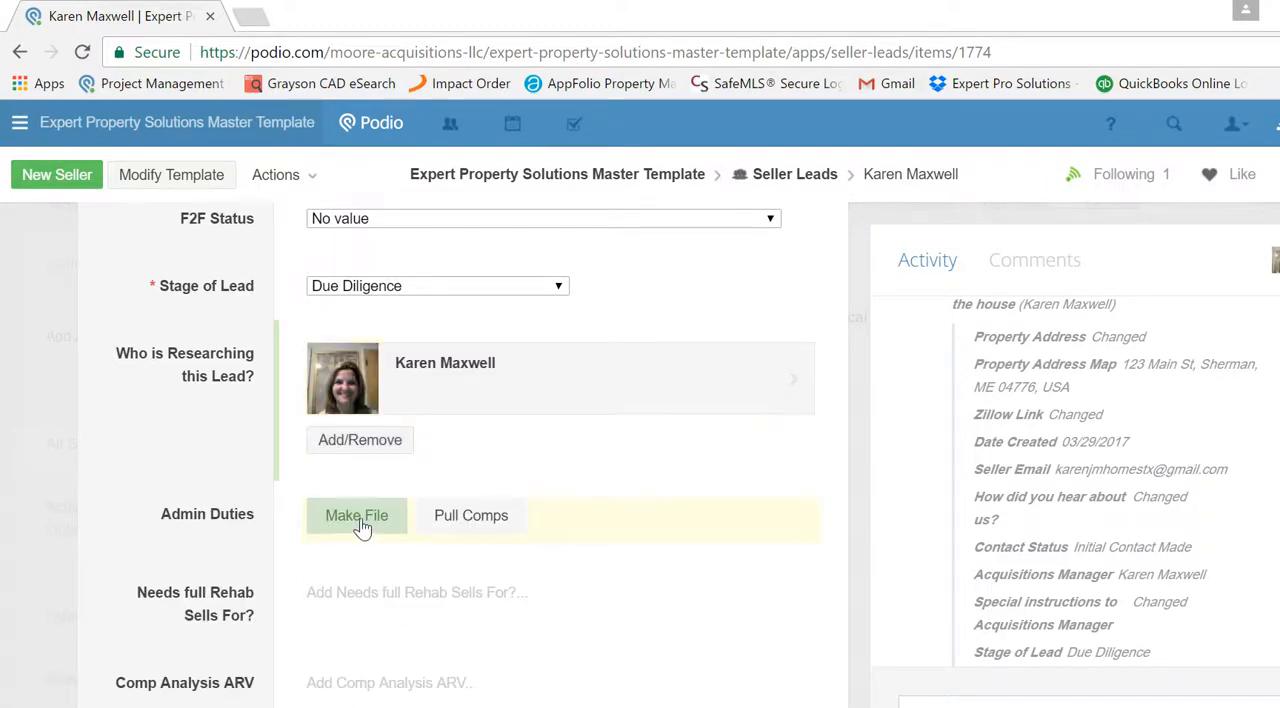
left_click(450, 520)
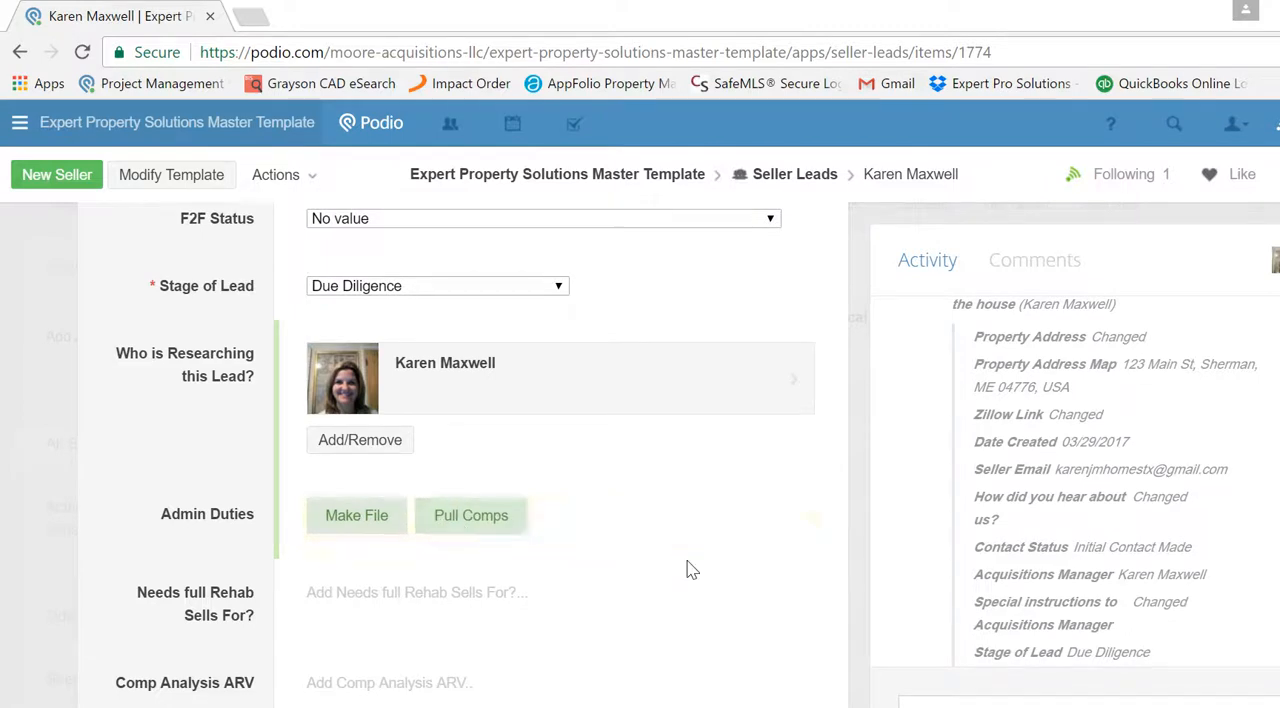
scroll(460, 450, "down", 3)
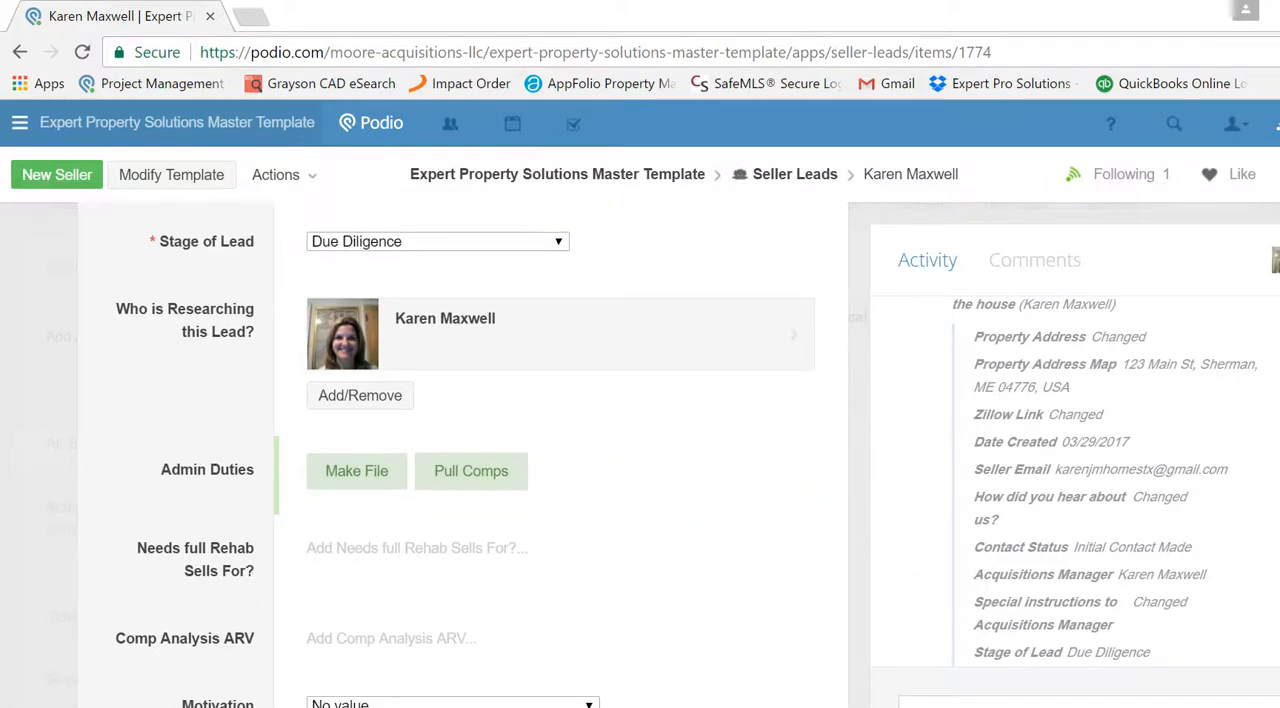
scroll(560, 392, "down", 1)
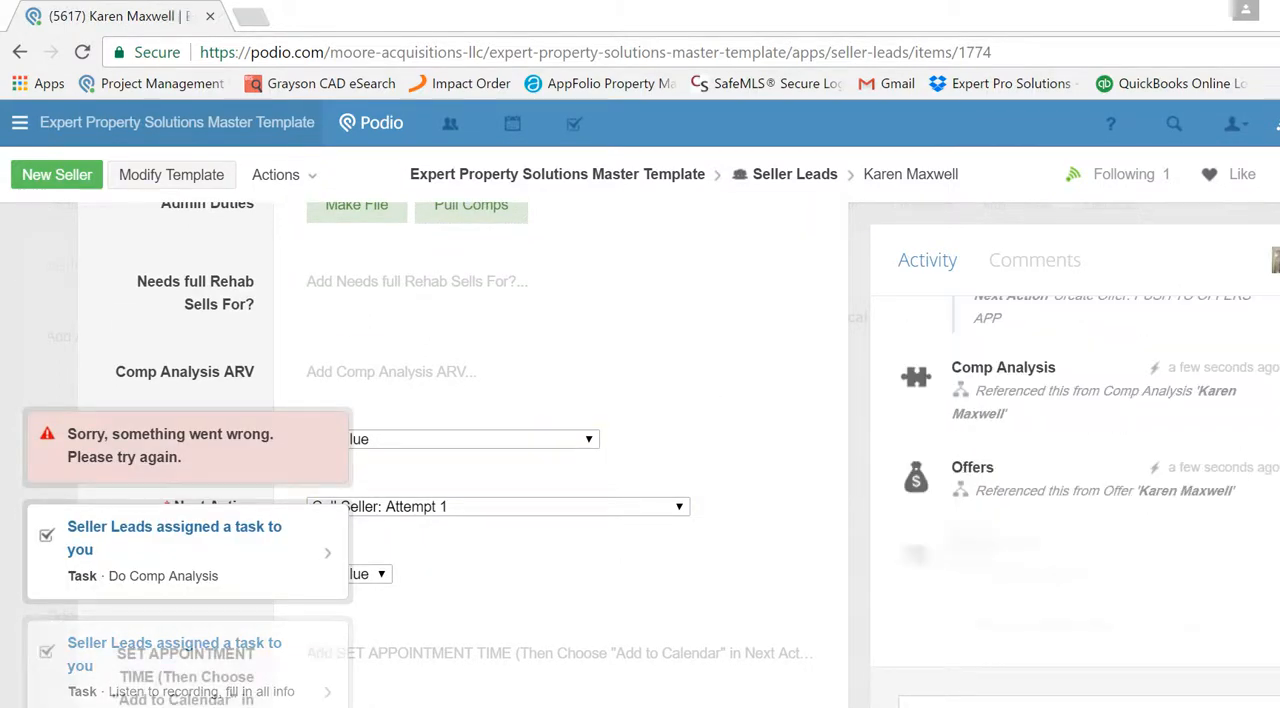
scroll(460, 450, "down", 1)
scroll(458, 454, "down", 1)
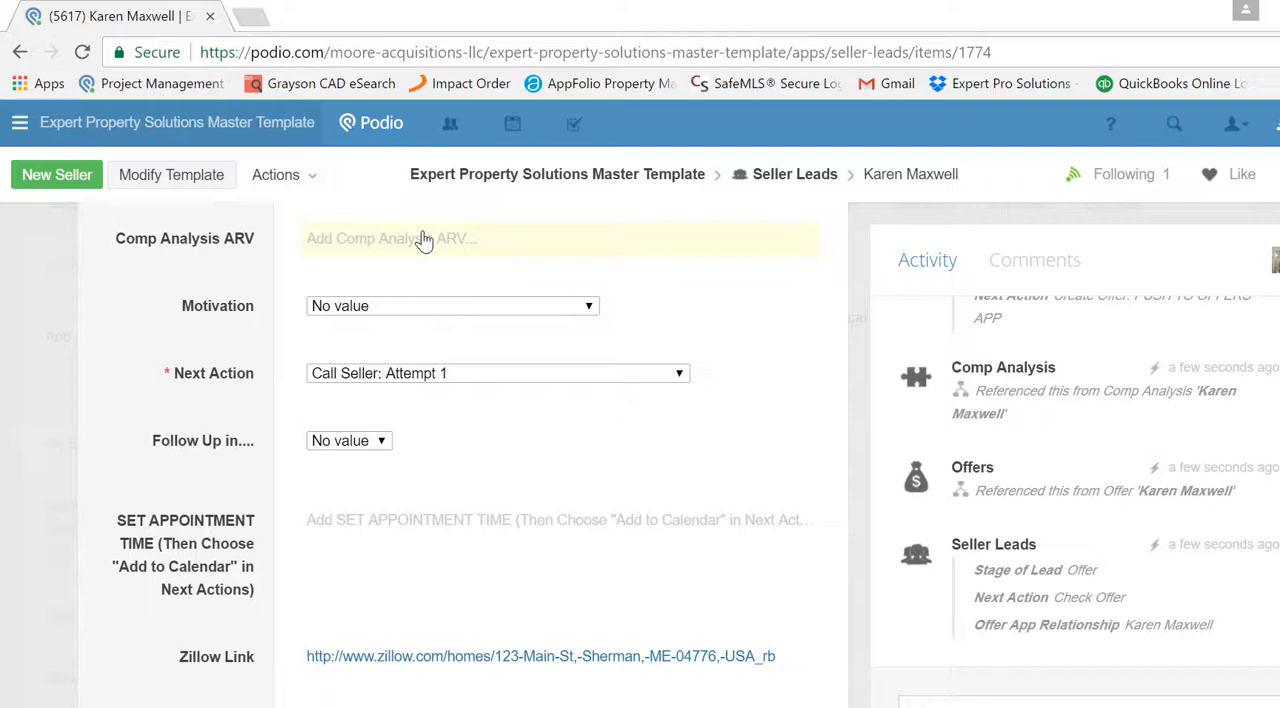
left_click(437, 311)
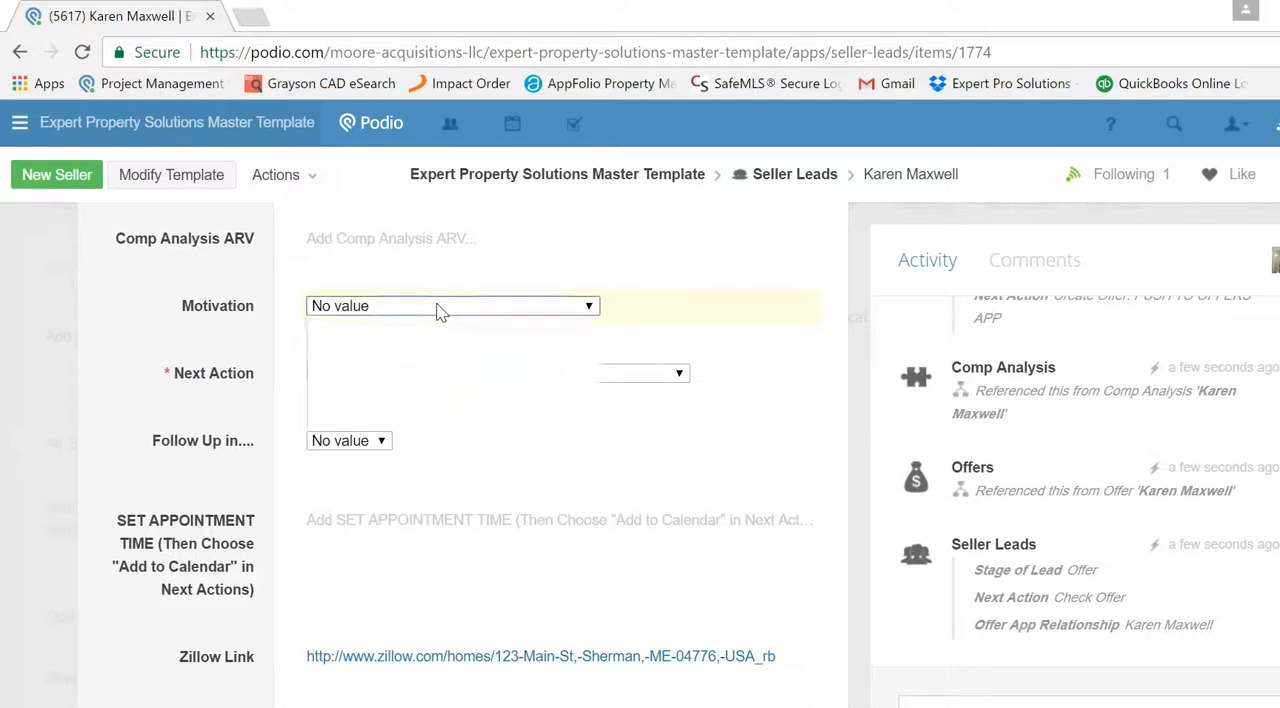
left_click(367, 343)
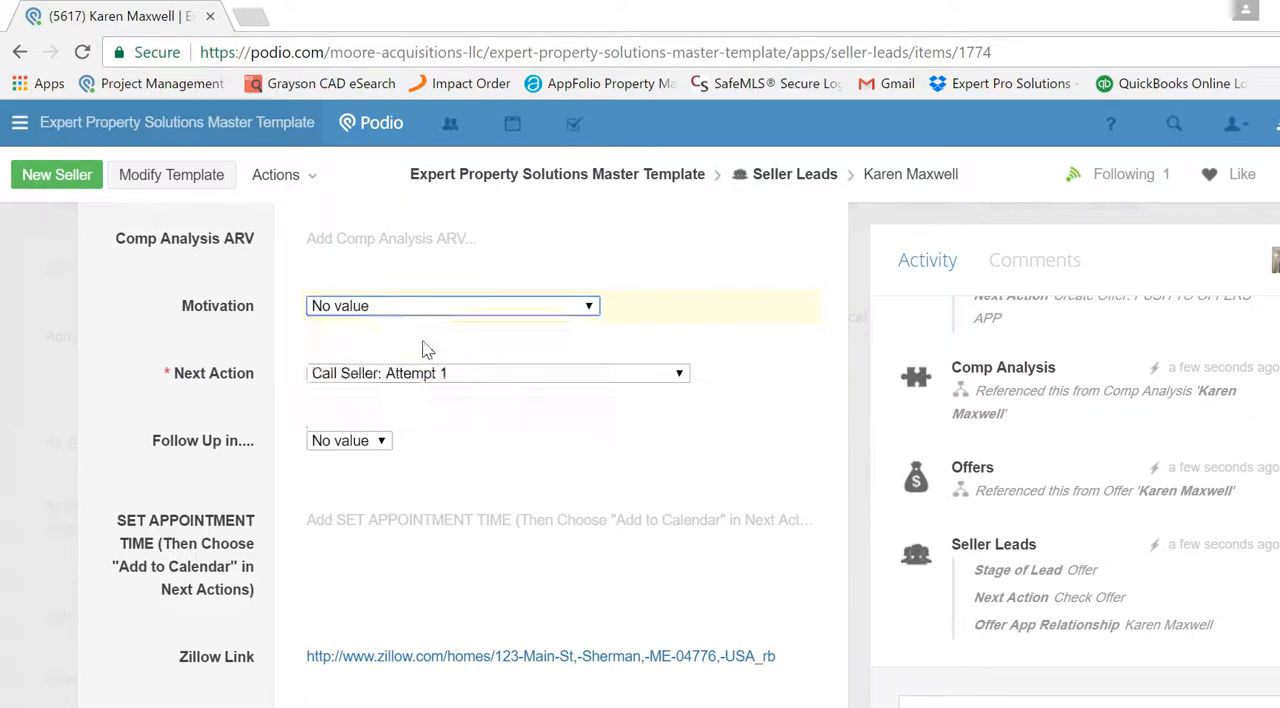
- Set the lead's Next Action to Schedule Appt and look at the appointment date picker without choosing a date
left_click(372, 375)
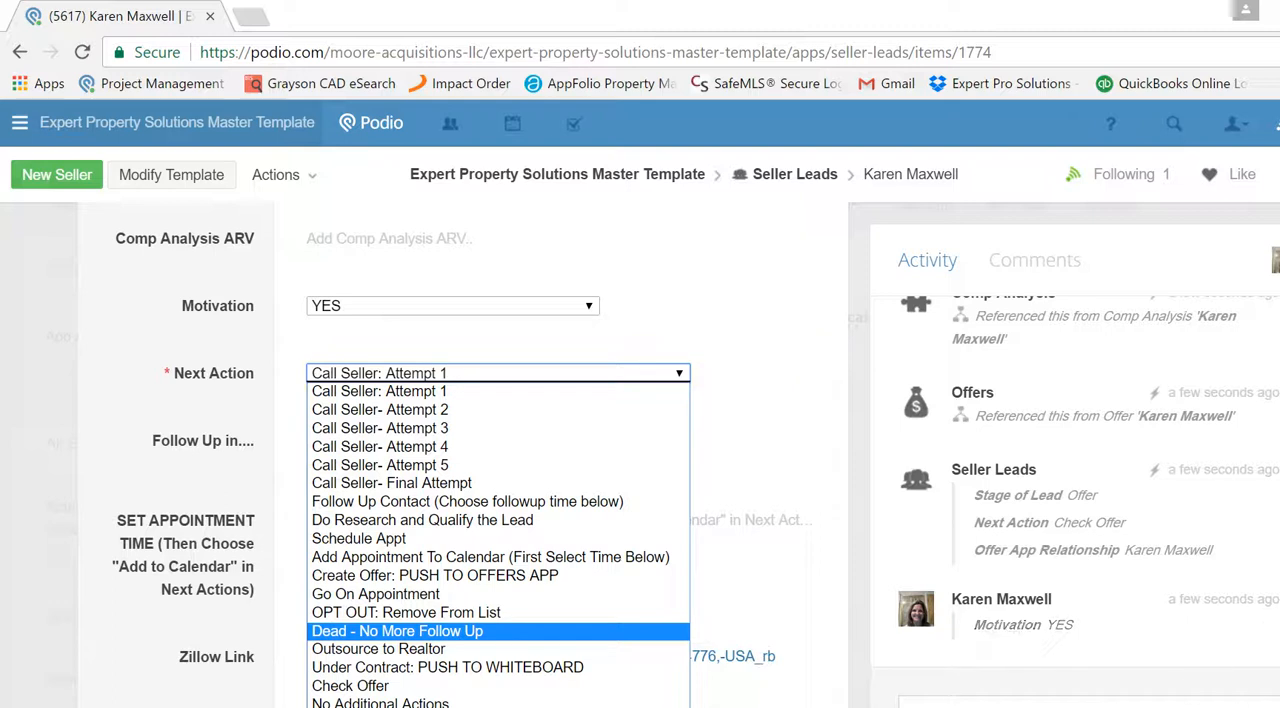
scroll(560, 450, "down", 1)
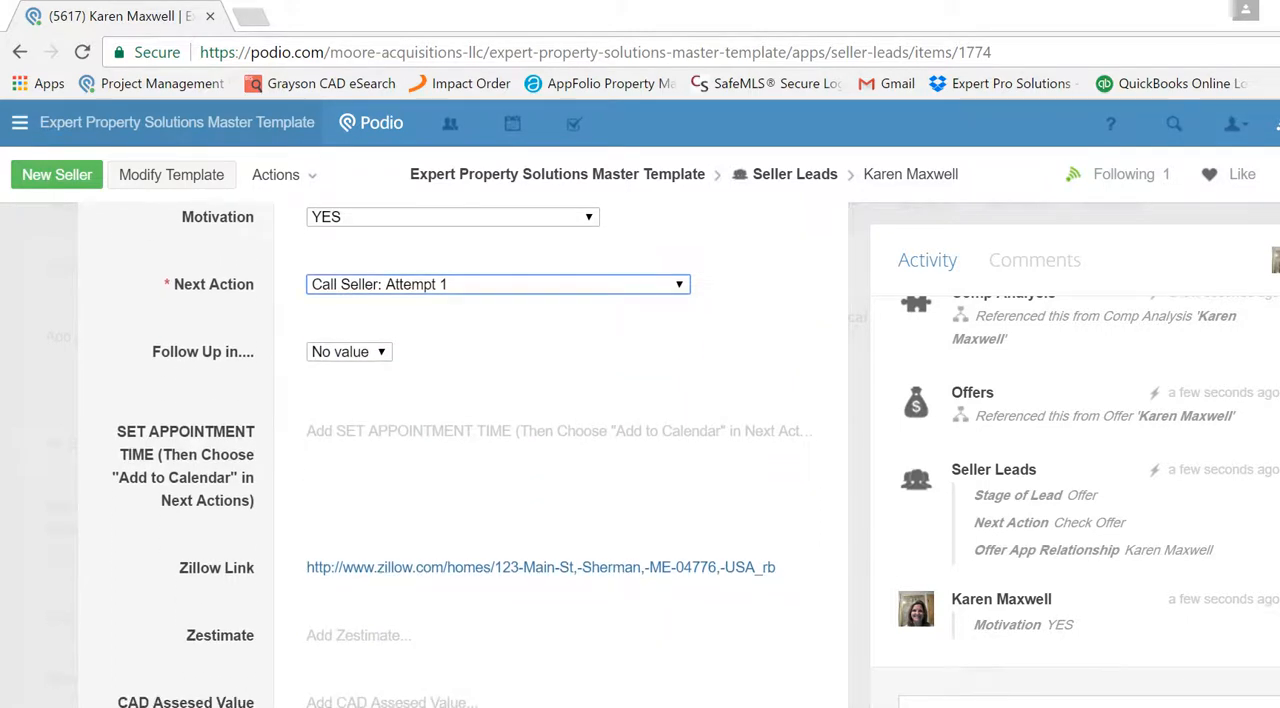
scroll(560, 450, "down", 1)
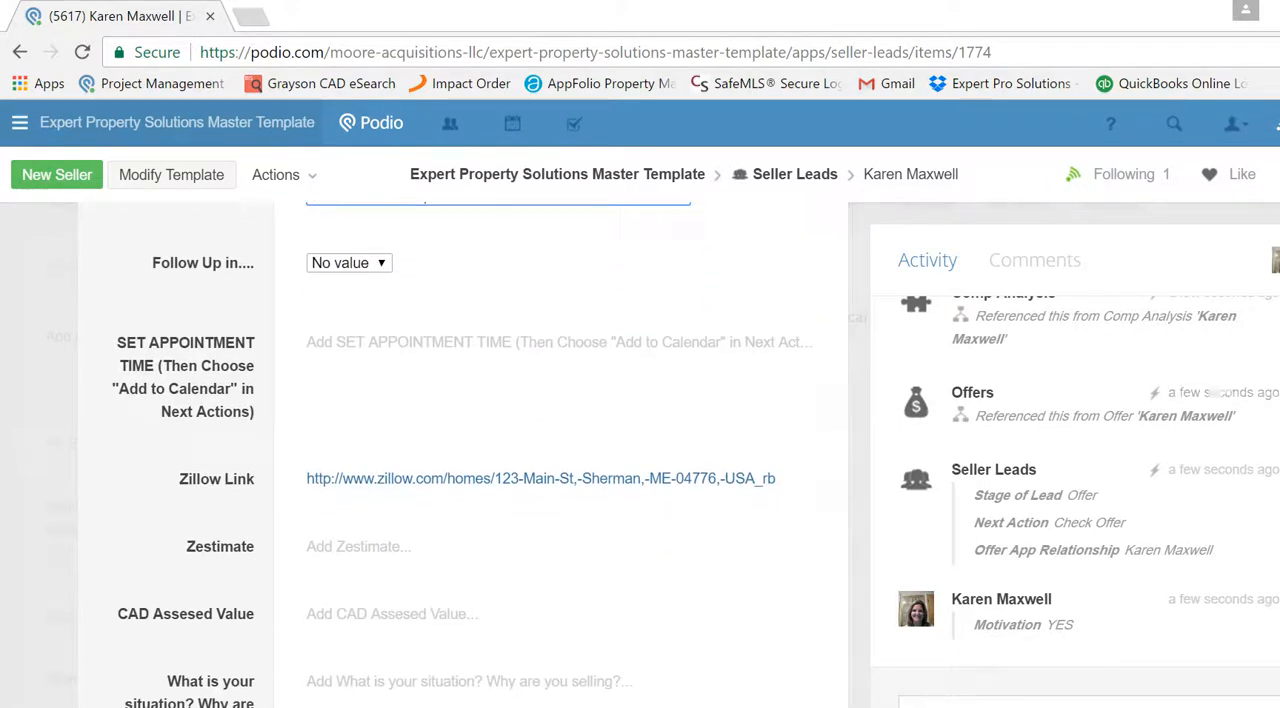
scroll(537, 274, "up", 1)
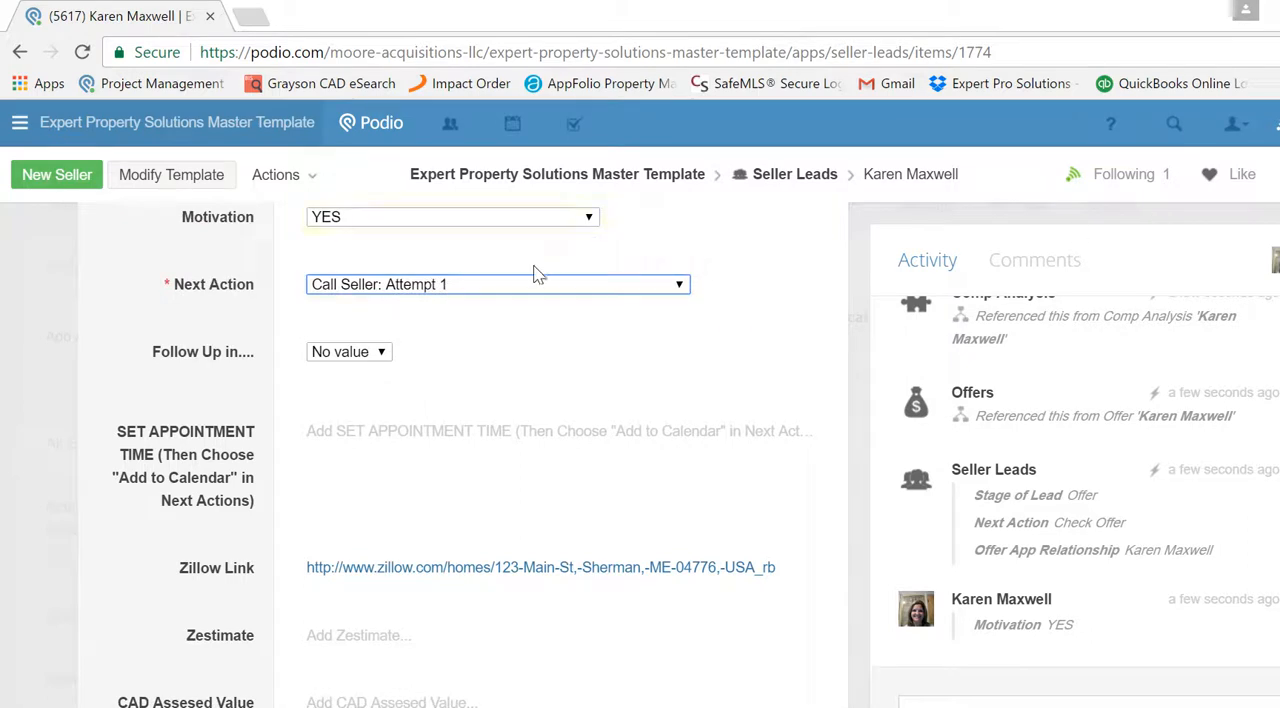
left_click(528, 288)
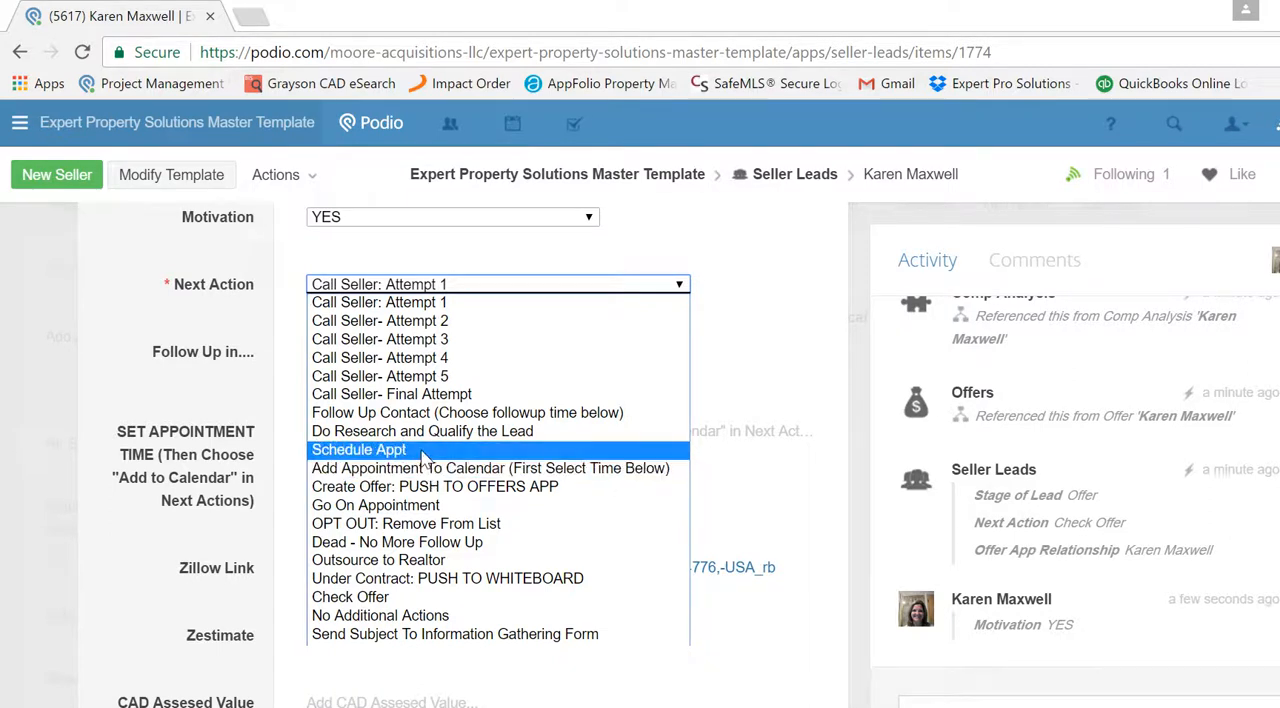
left_click(421, 450)
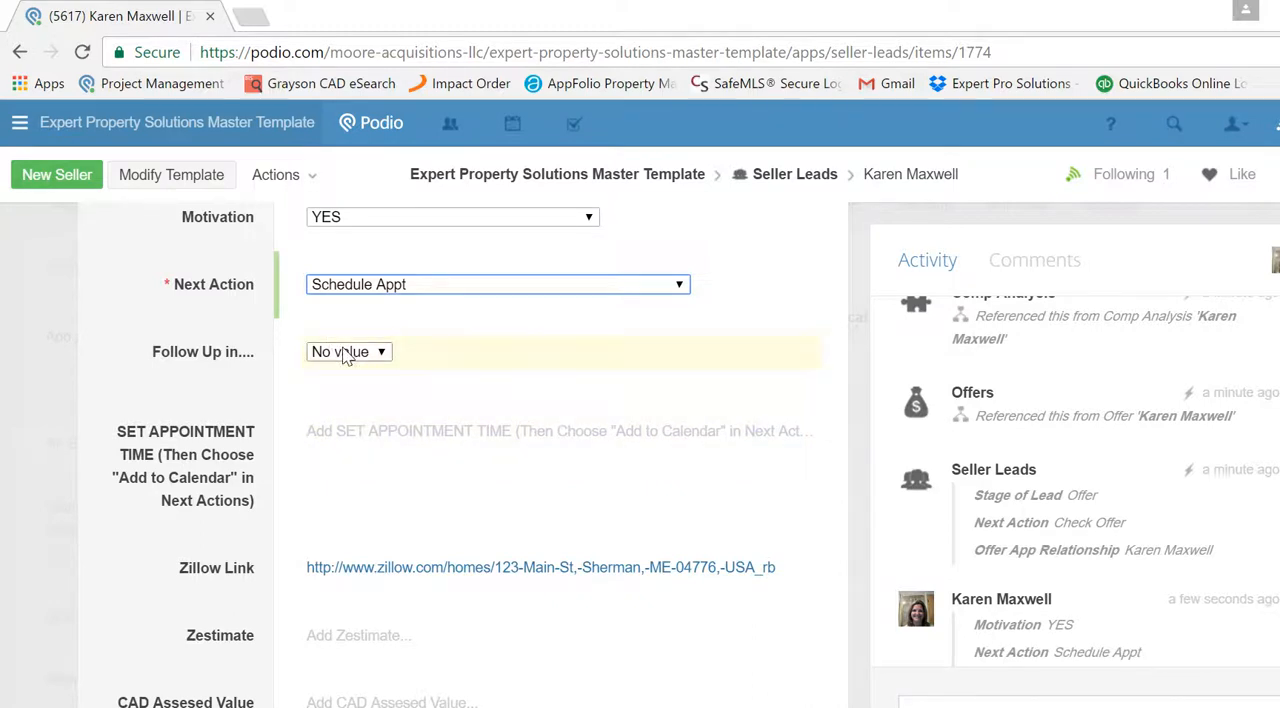
left_click(403, 433)
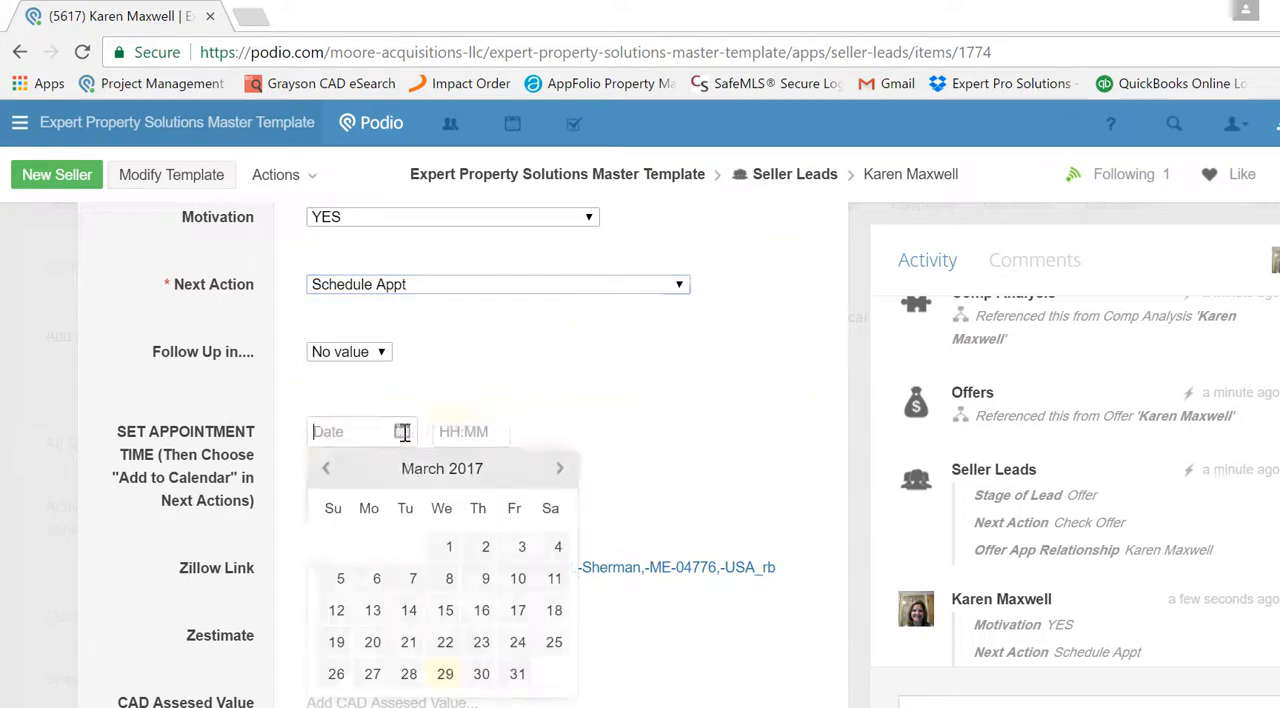
left_click(448, 385)
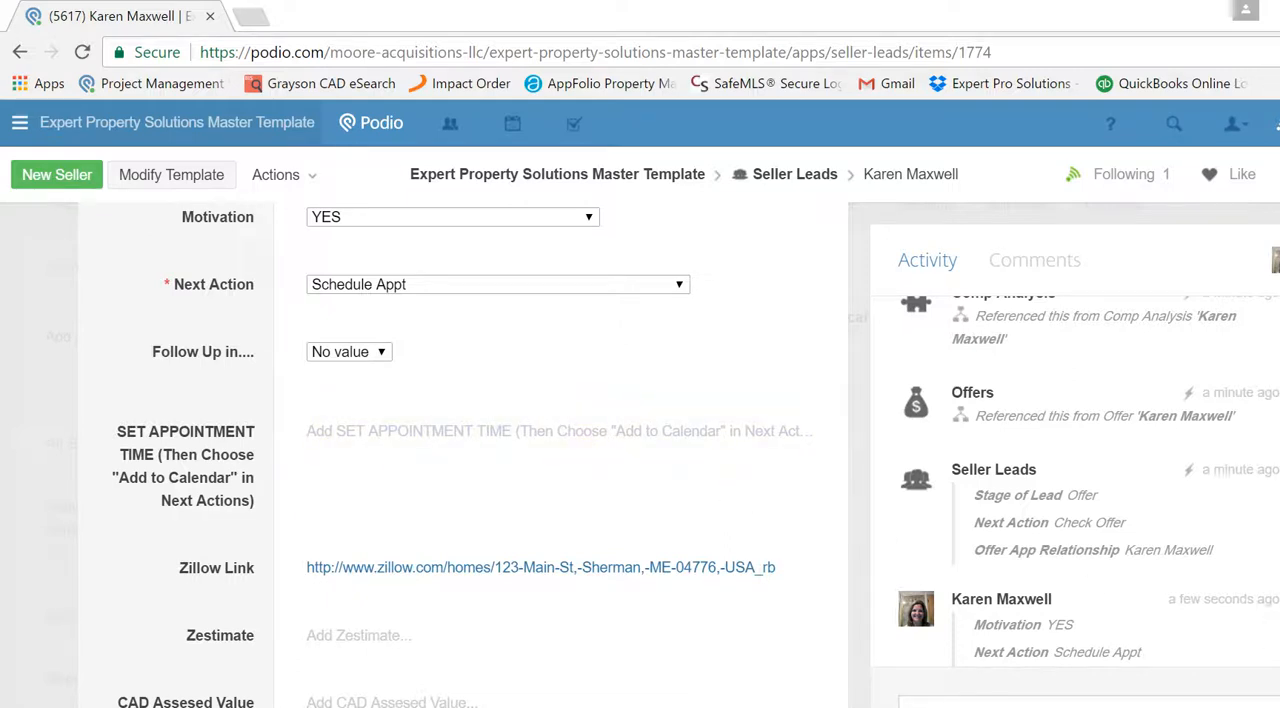
- Enter "Mother died and she no longer needs wants to sell for cash quick!" as the seller's situation and reason for selling
scroll(460, 455, "down", 1)
scroll(460, 455, "down", 1)
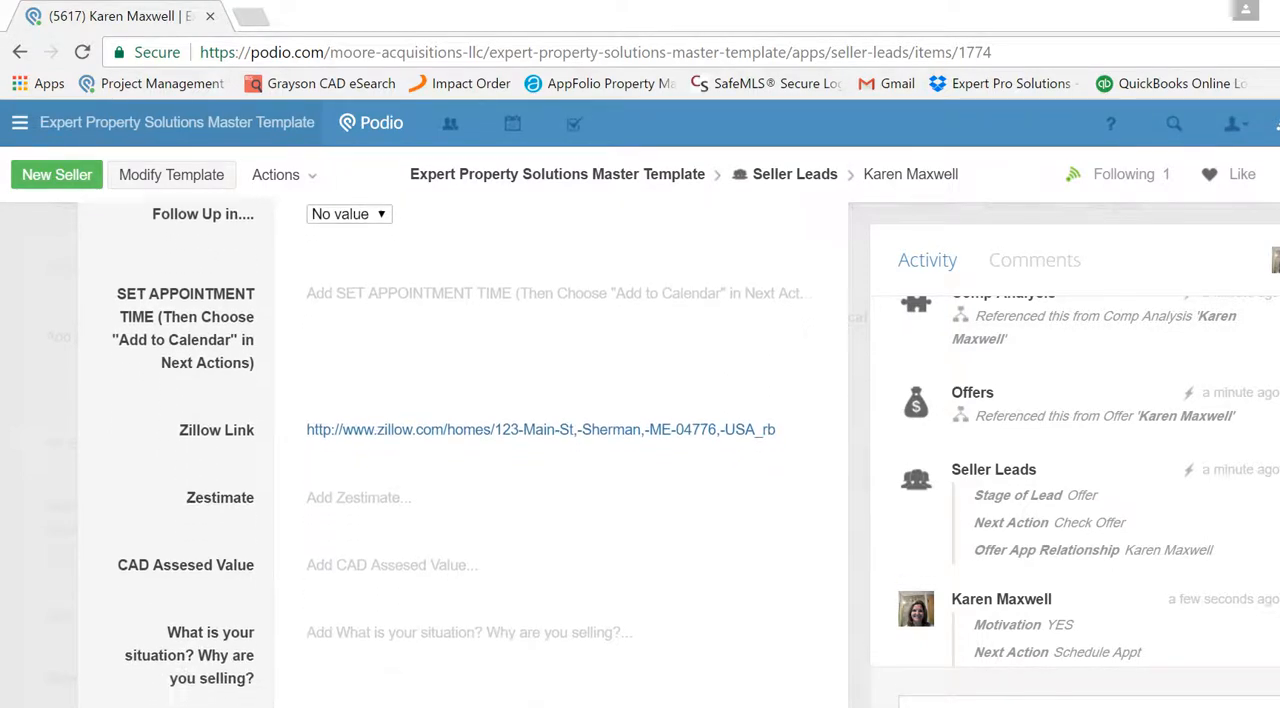
scroll(460, 455, "down", 2)
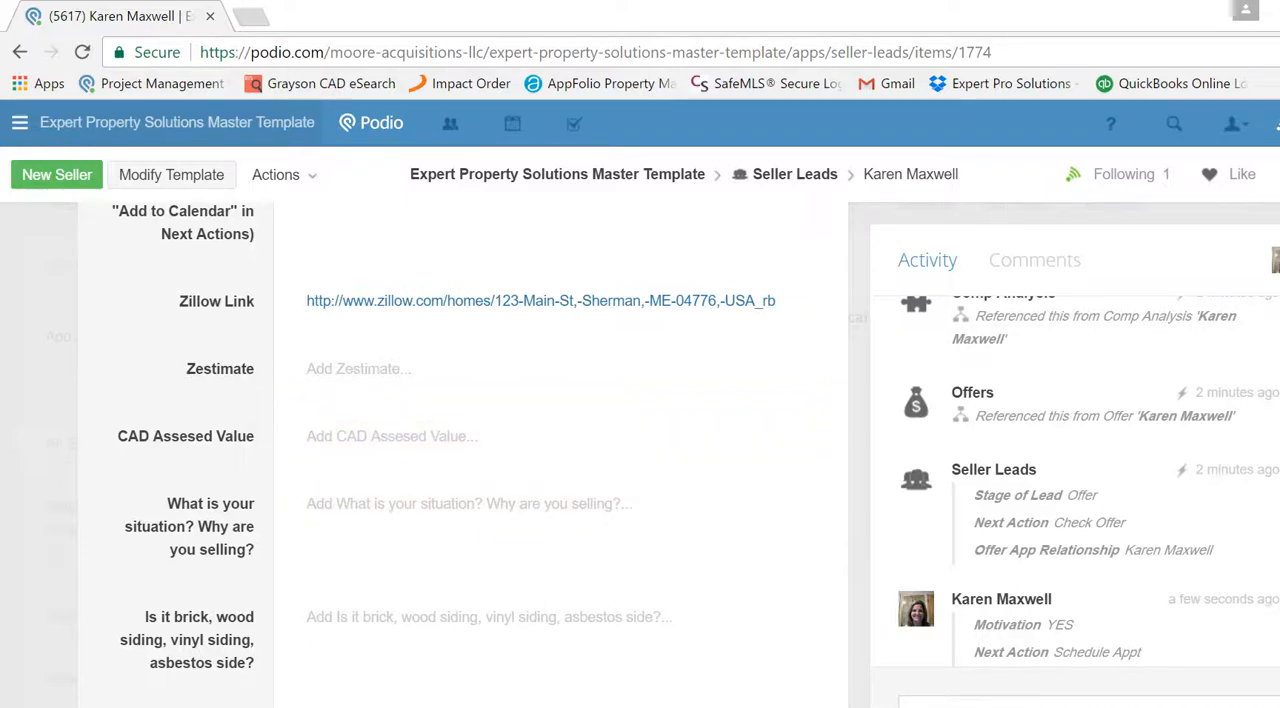
scroll(447, 456, "down", 2)
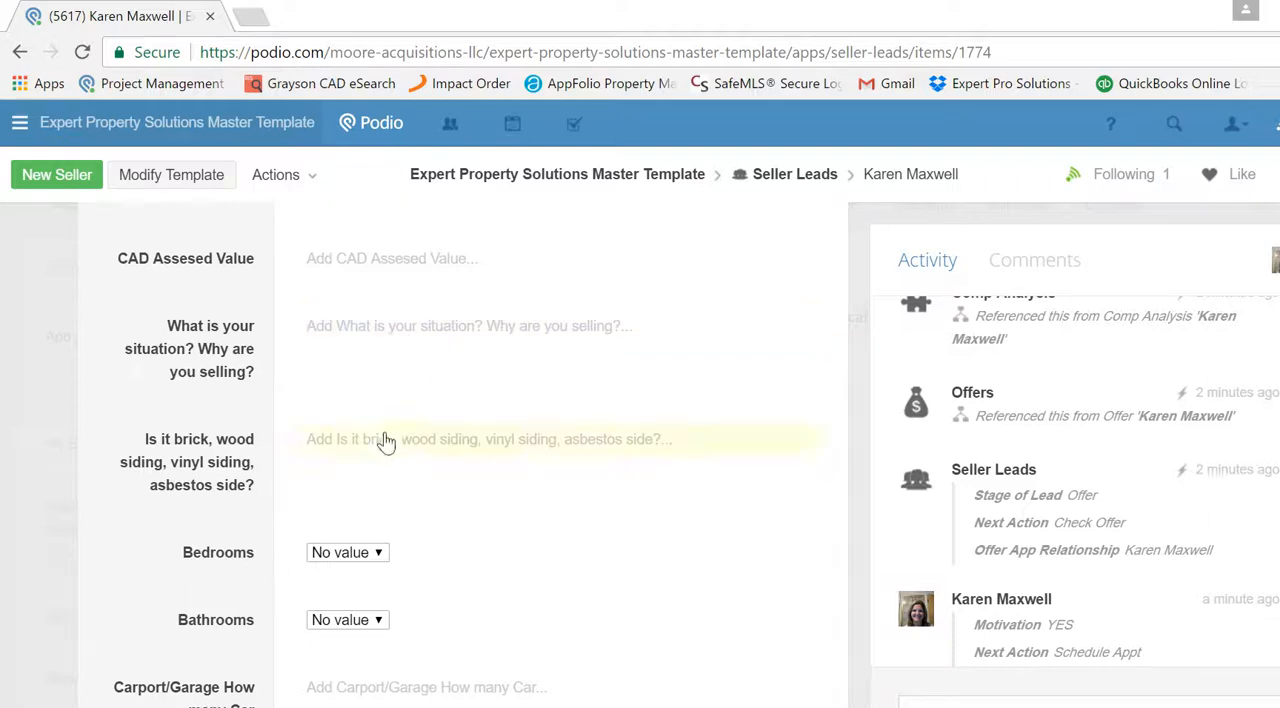
left_click(388, 340)
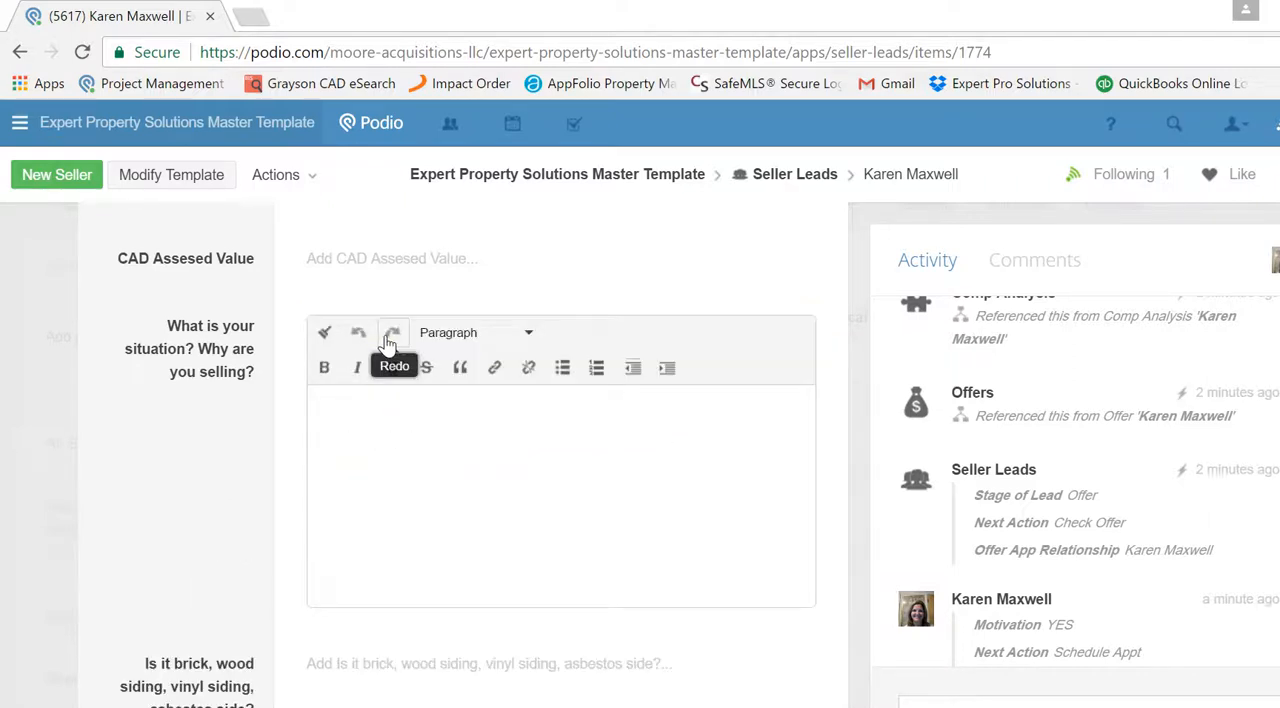
type("Mother died and s")
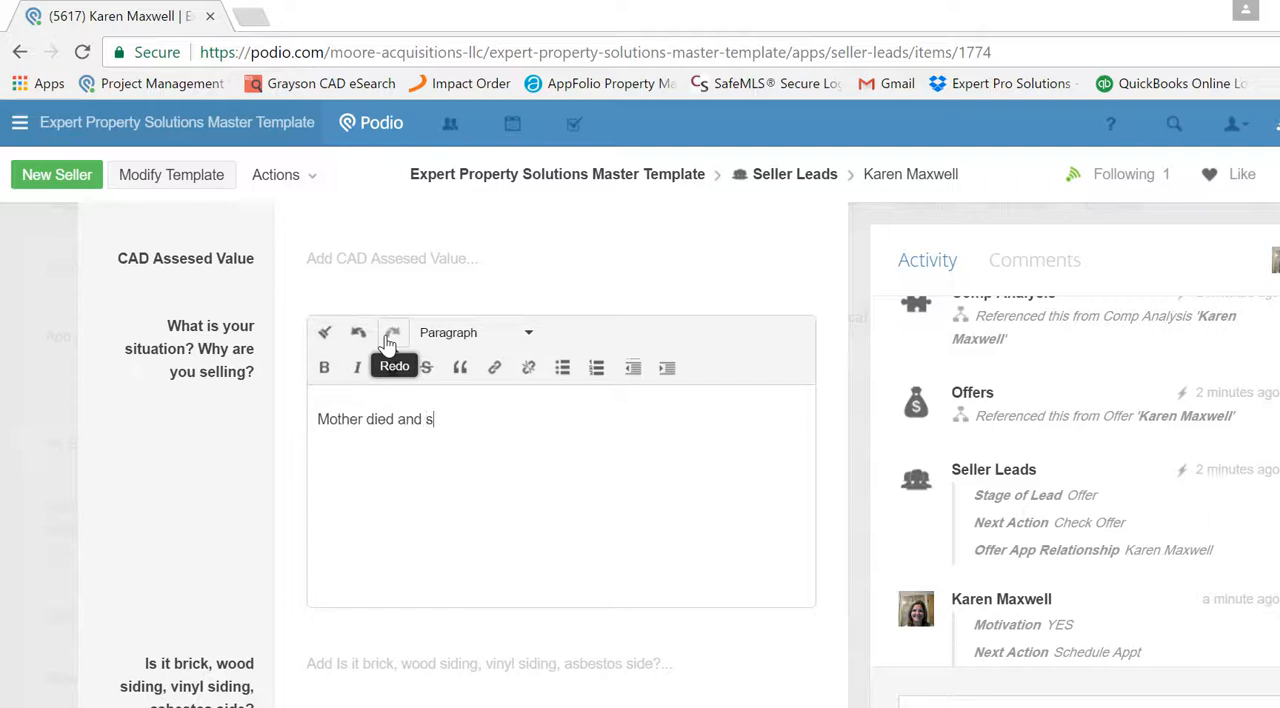
type("he no longer needs wants ")
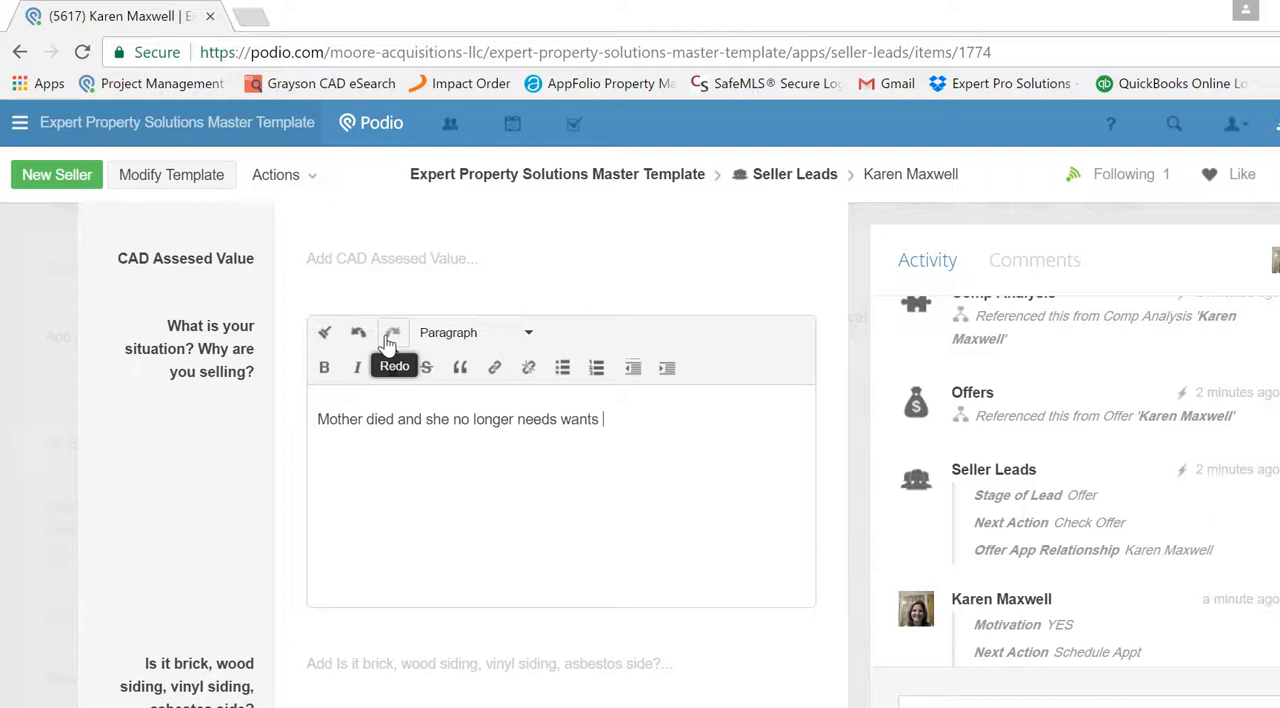
type("to sell for cash quick!")
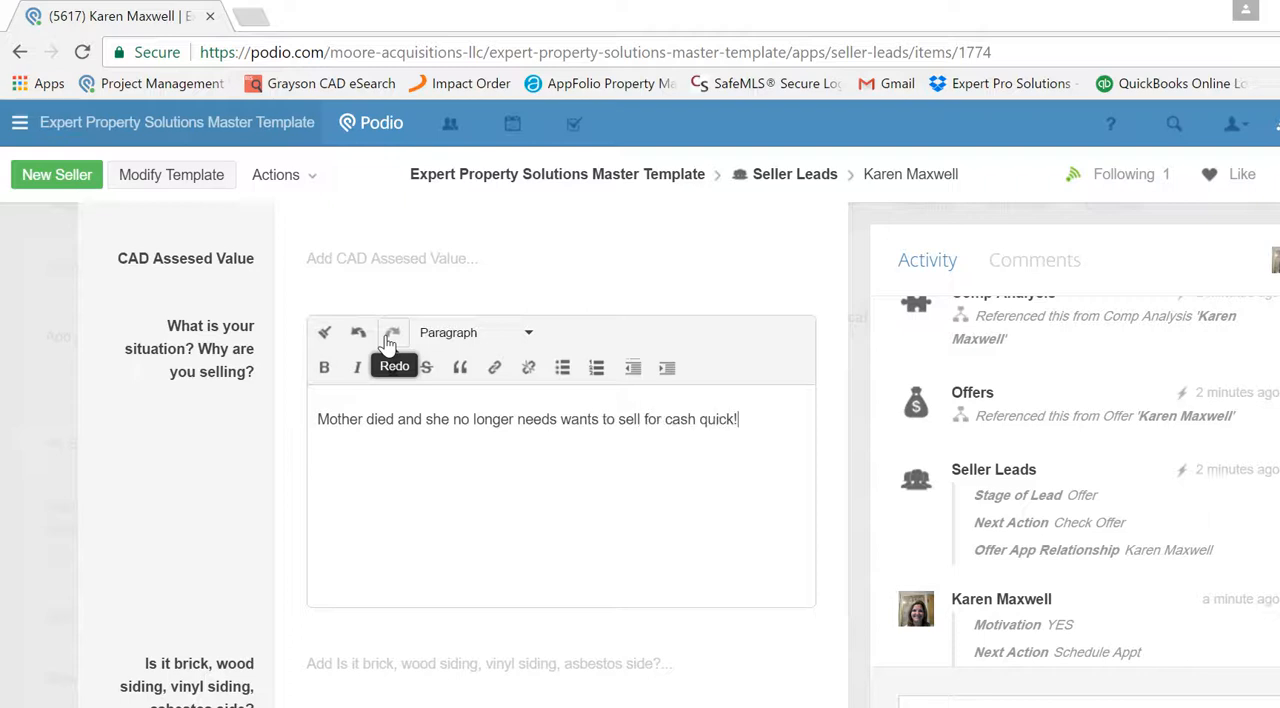
- Enter "wood" as the answer to the question about the house's exterior siding
left_click(418, 668)
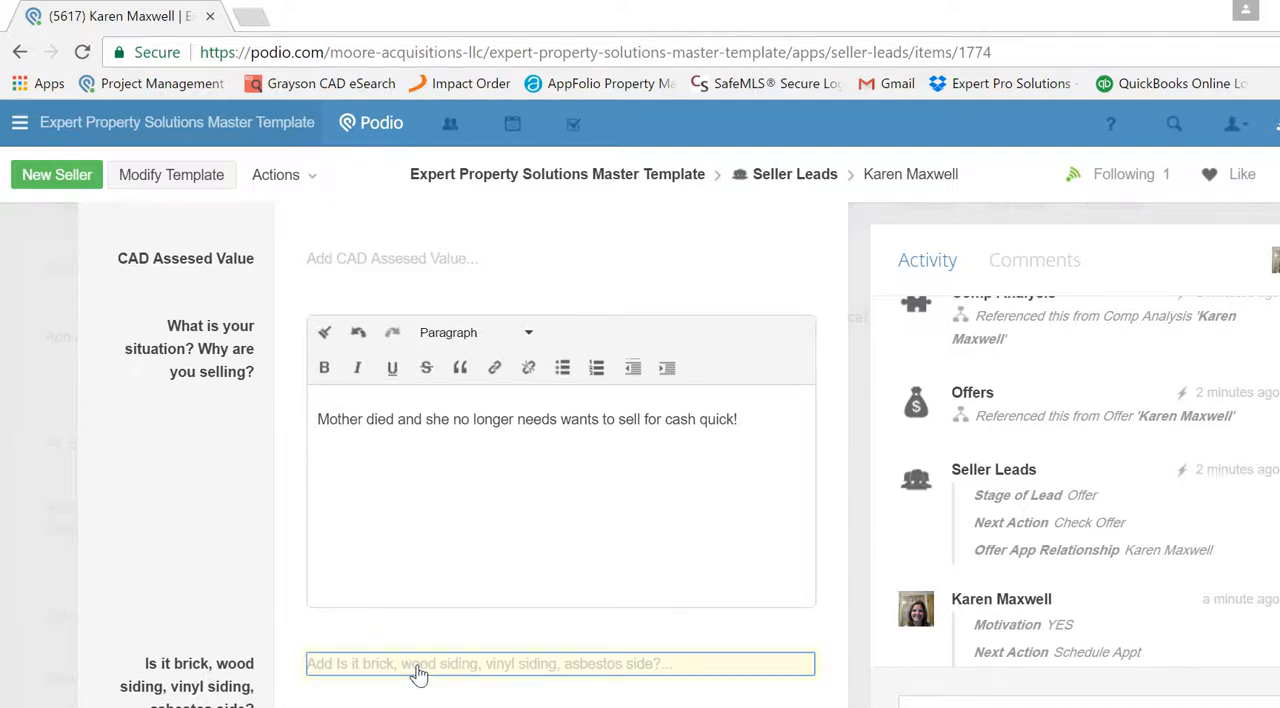
type("ood")
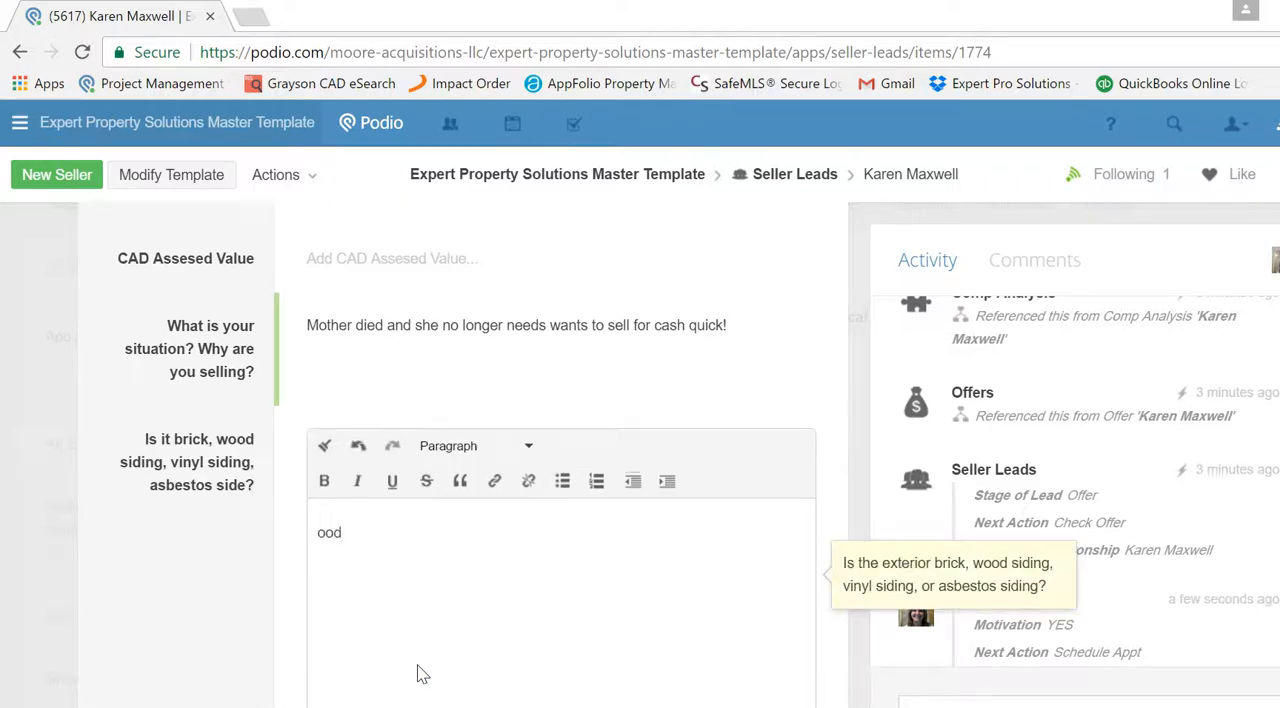
key("BackSpace")
key("BackSpace")
type("wood")
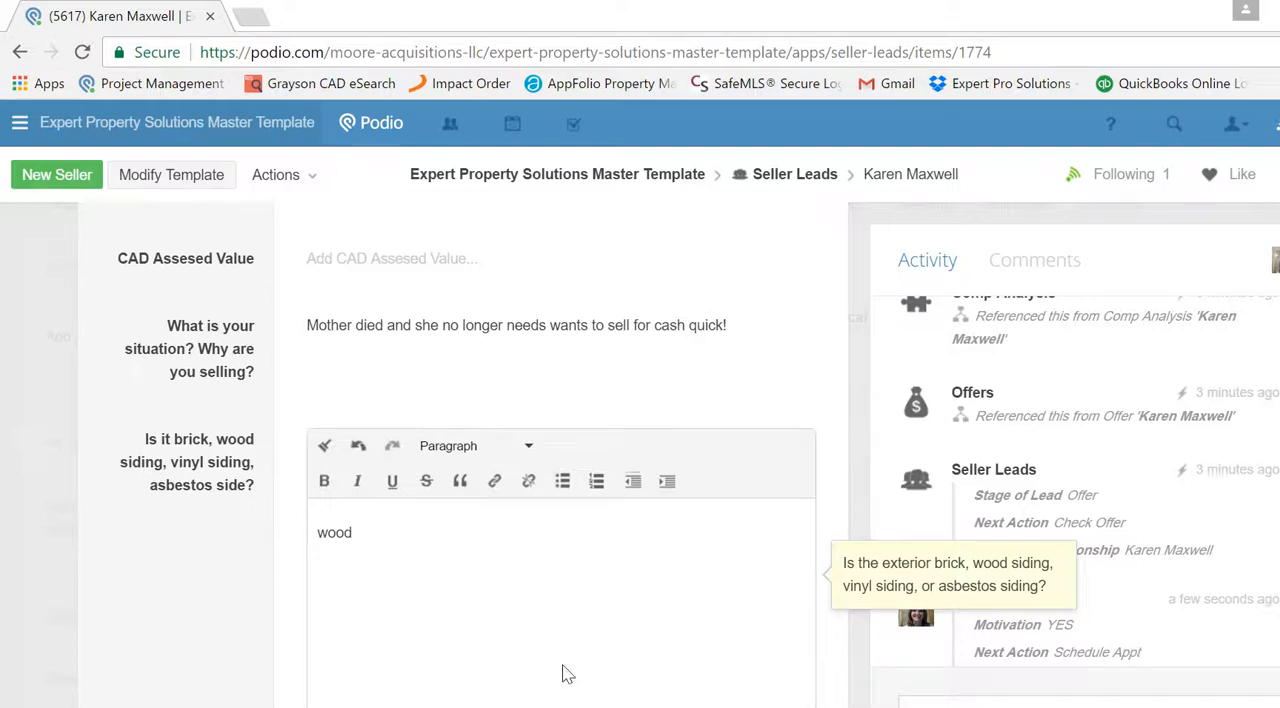
key("Tab")
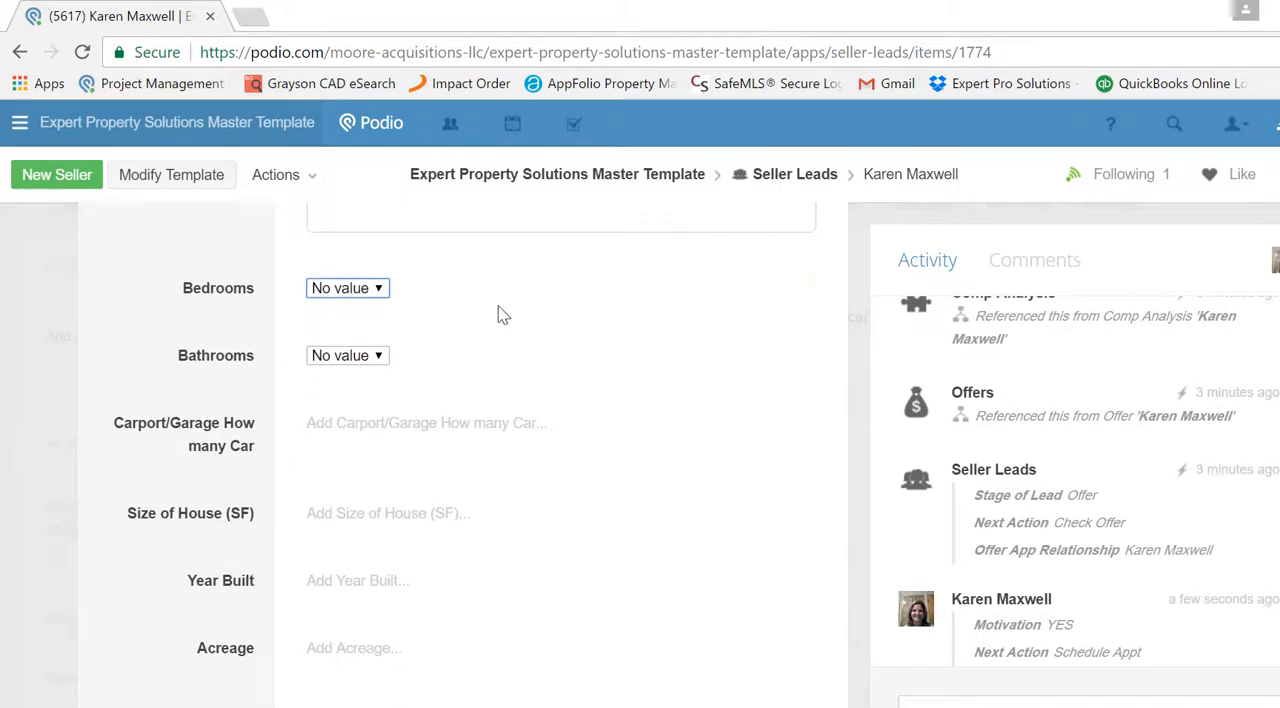
- Set the property's Bedrooms to 2 and Bathrooms to 1
scroll(349, 300, "down", 2)
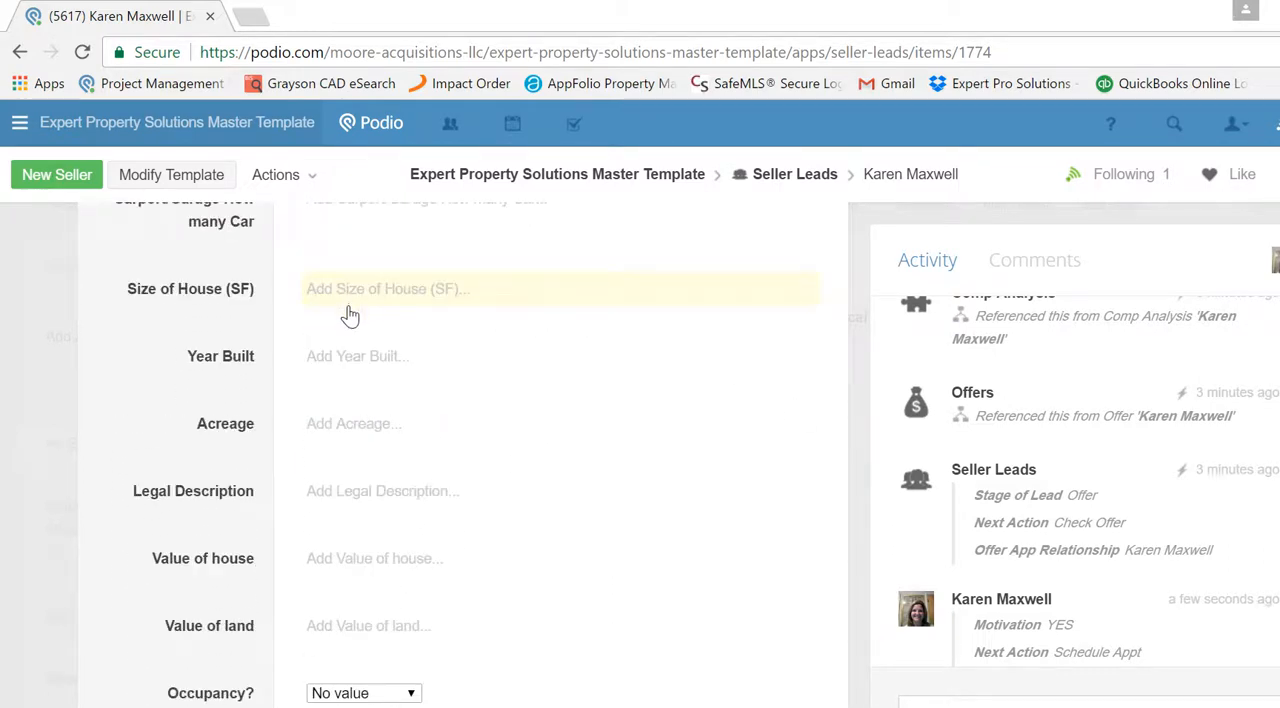
scroll(326, 452, "up", 2)
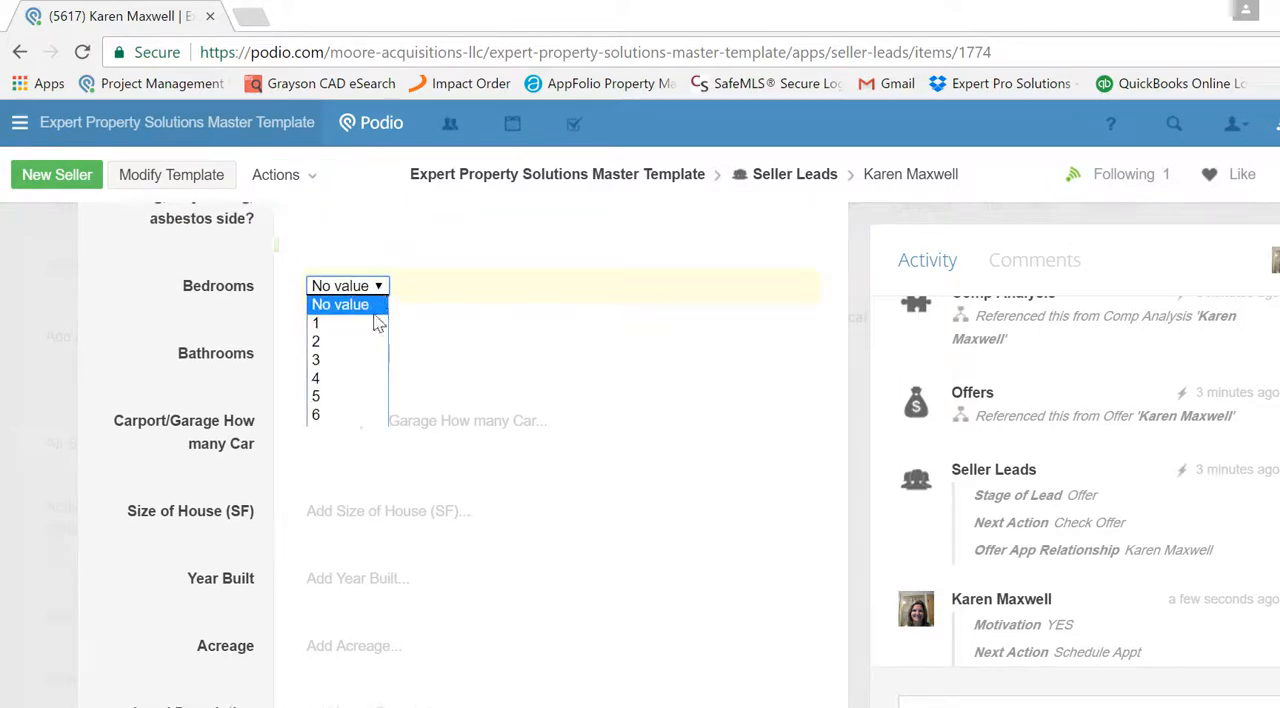
left_click(368, 337)
left_click(372, 357)
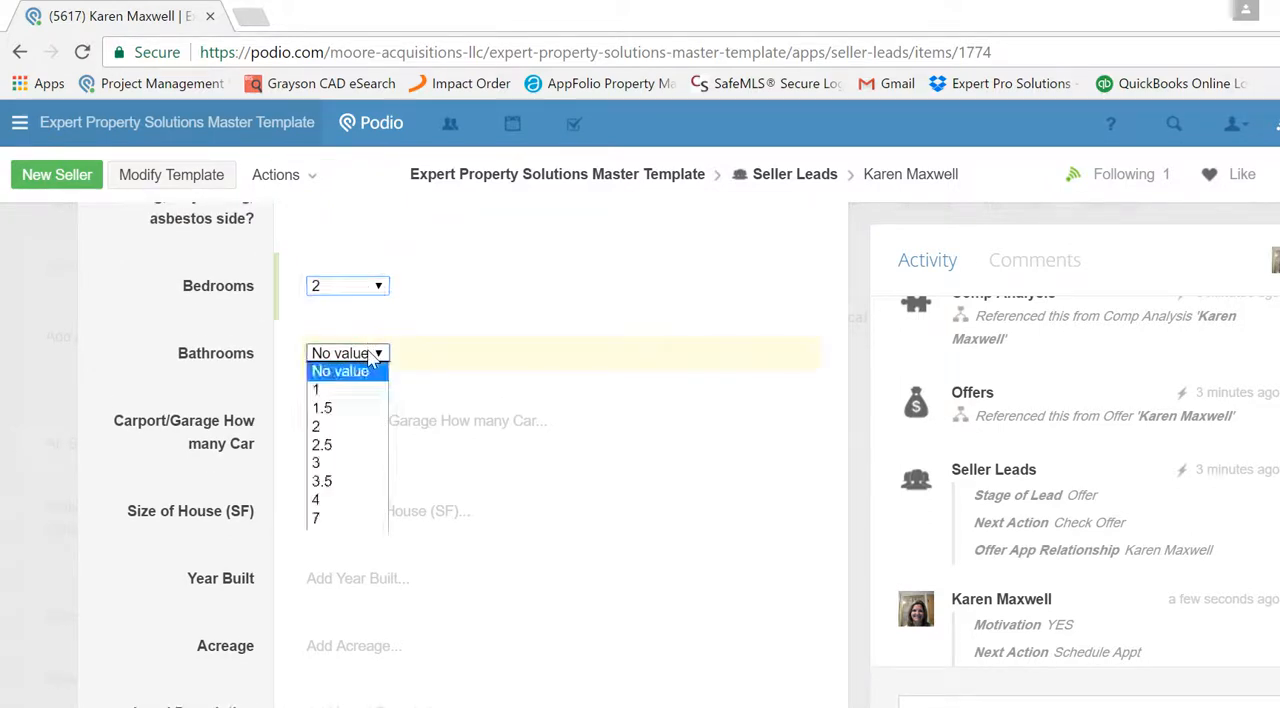
left_click(372, 388)
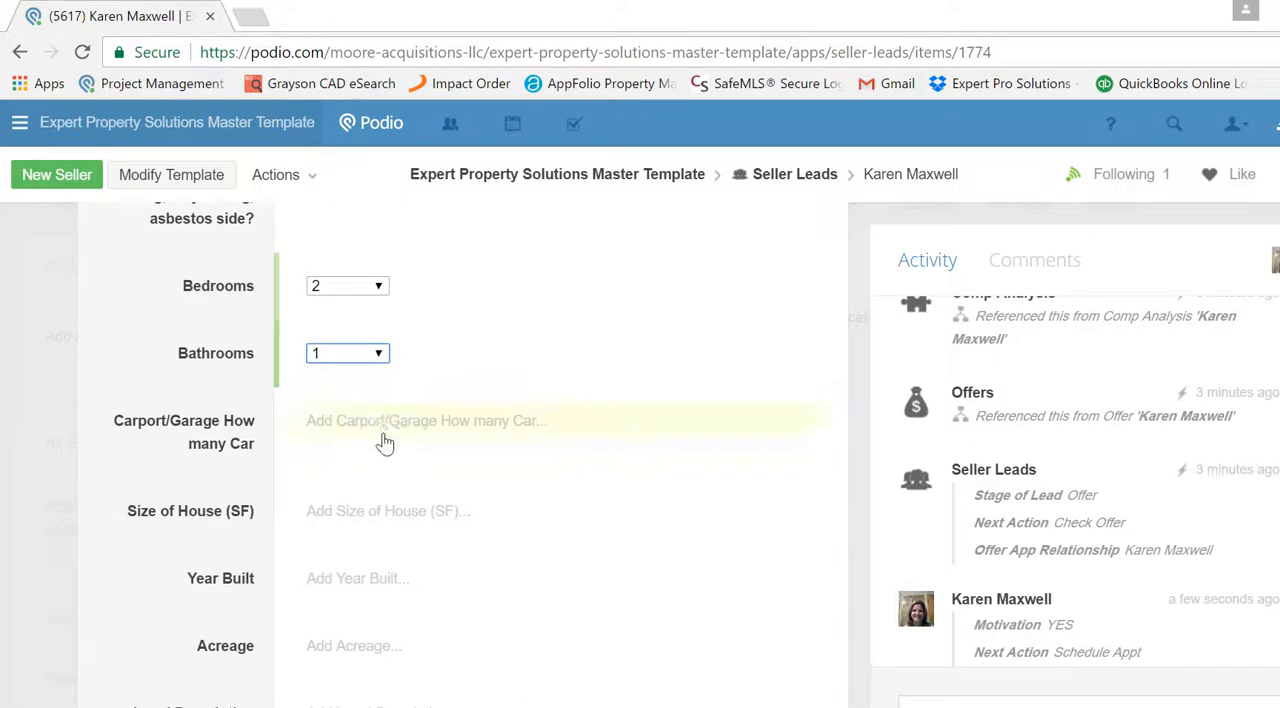
- Enter "none" for the carport or garage car capacity
left_click(382, 438)
type("no")
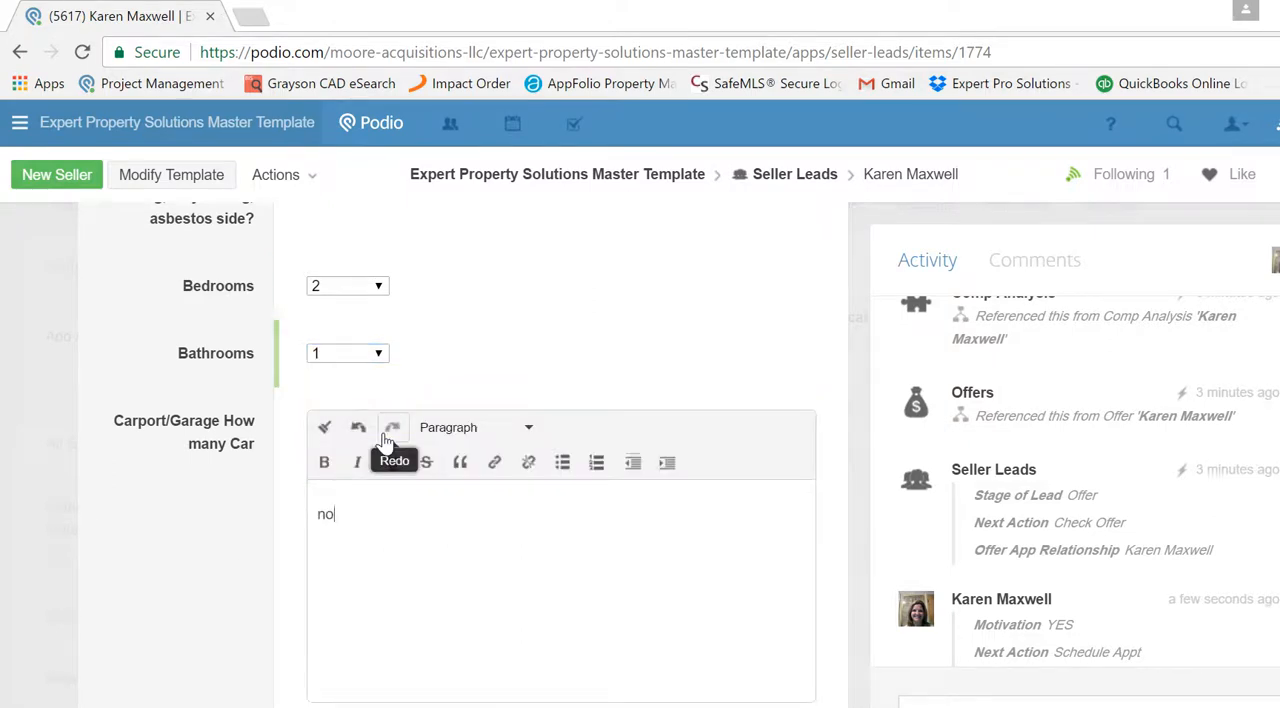
type("ne")
- Set Occupancy to Vacant and mark the property as not listed, leaving the rental amount empty
scroll(593, 462, "down", 4)
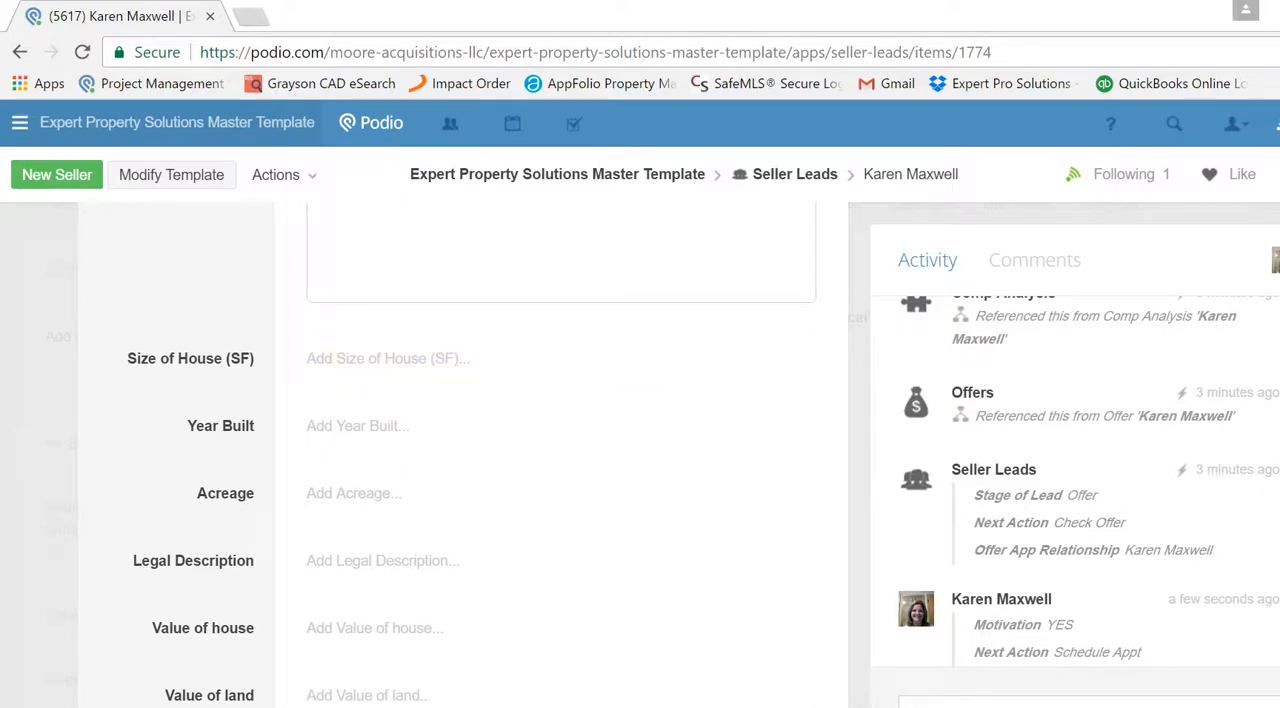
scroll(473, 470, "down", 1)
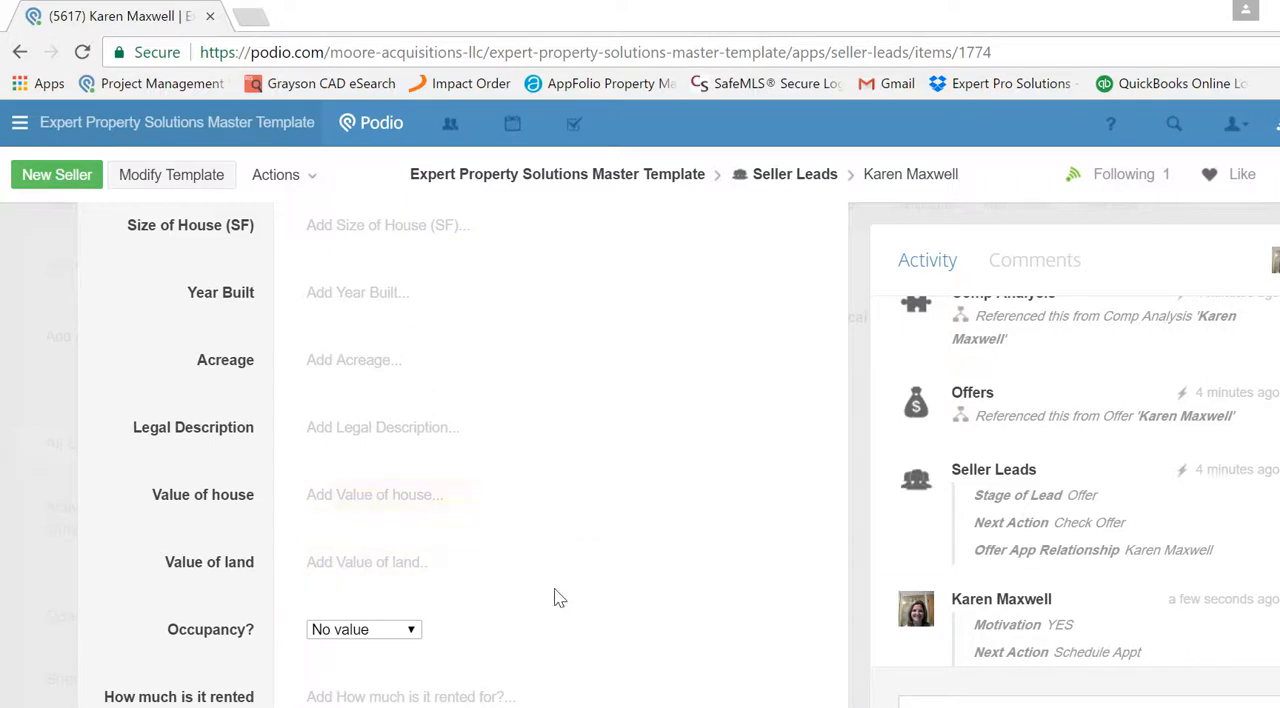
scroll(575, 398, "down", 2)
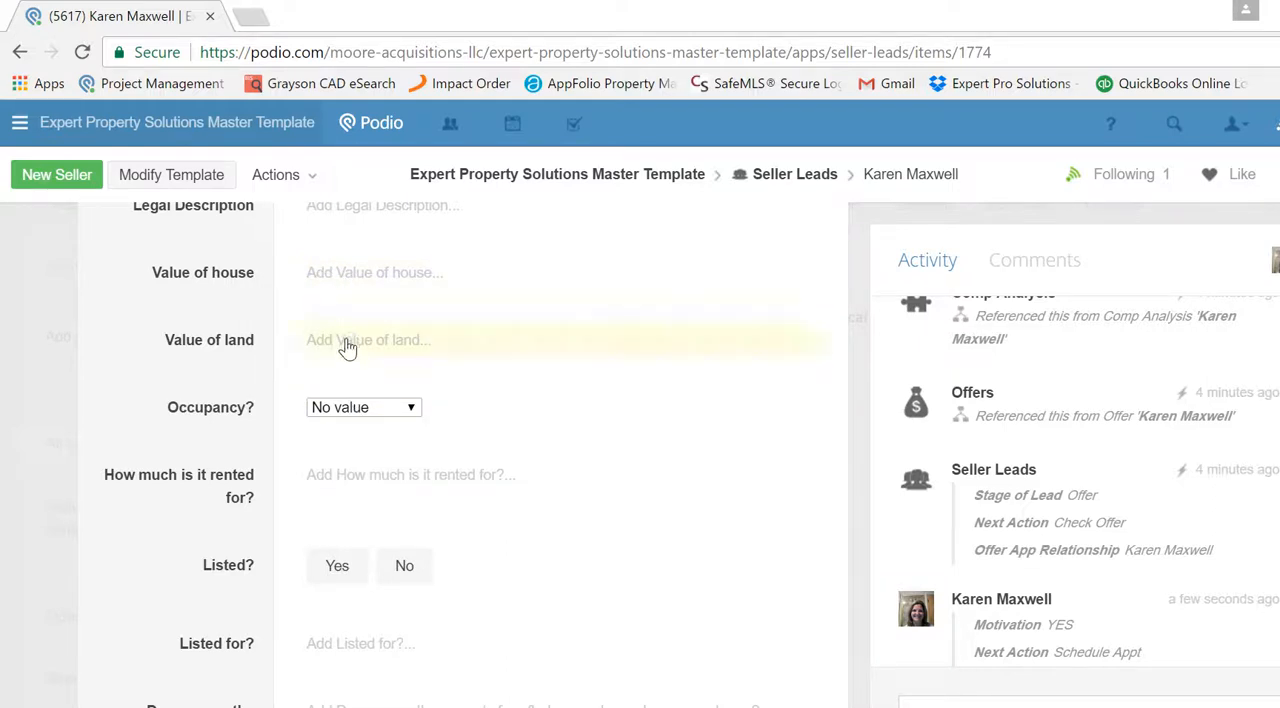
left_click(380, 414)
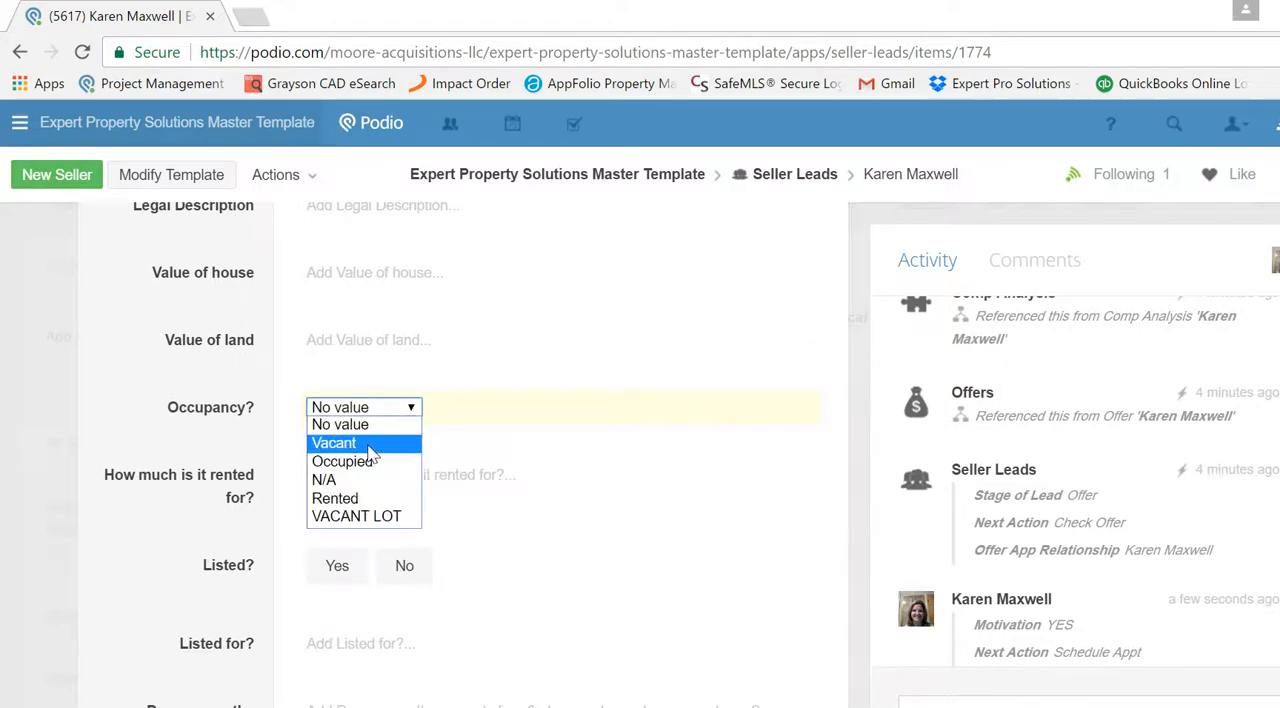
key("Return")
left_click(377, 479)
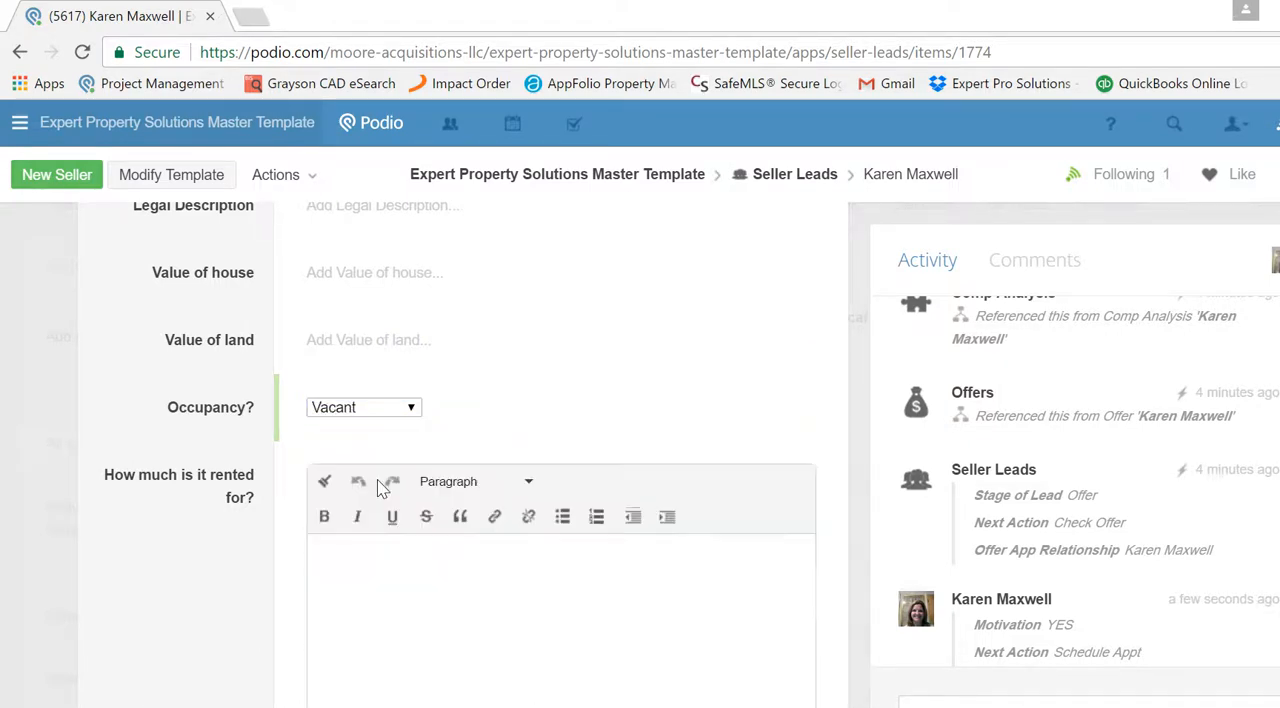
scroll(560, 450, "down", 2)
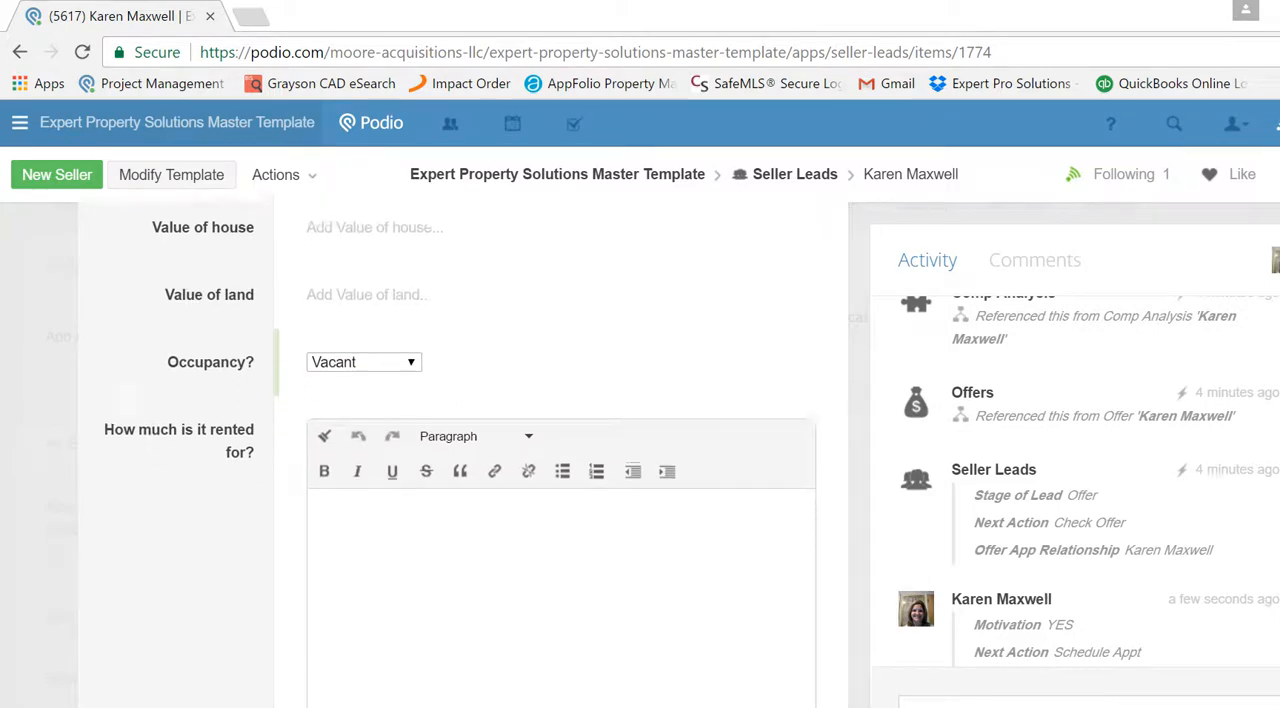
scroll(560, 450, "down", 2)
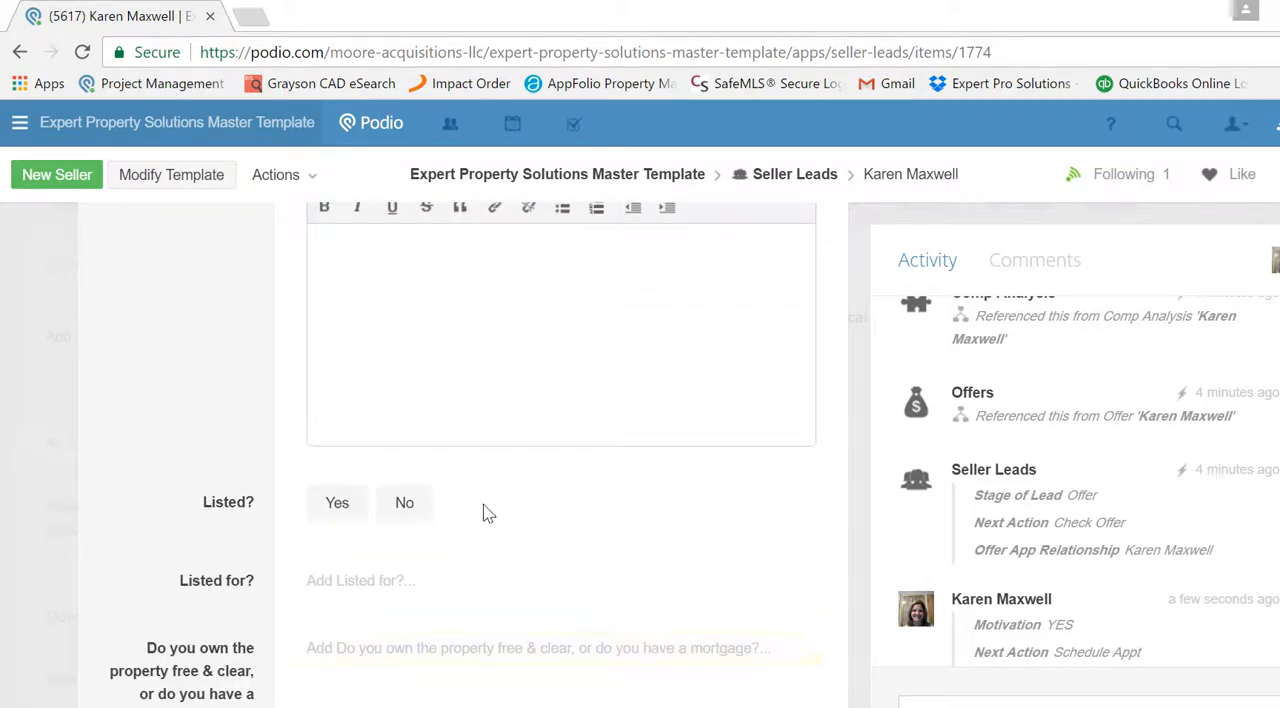
left_click(389, 507)
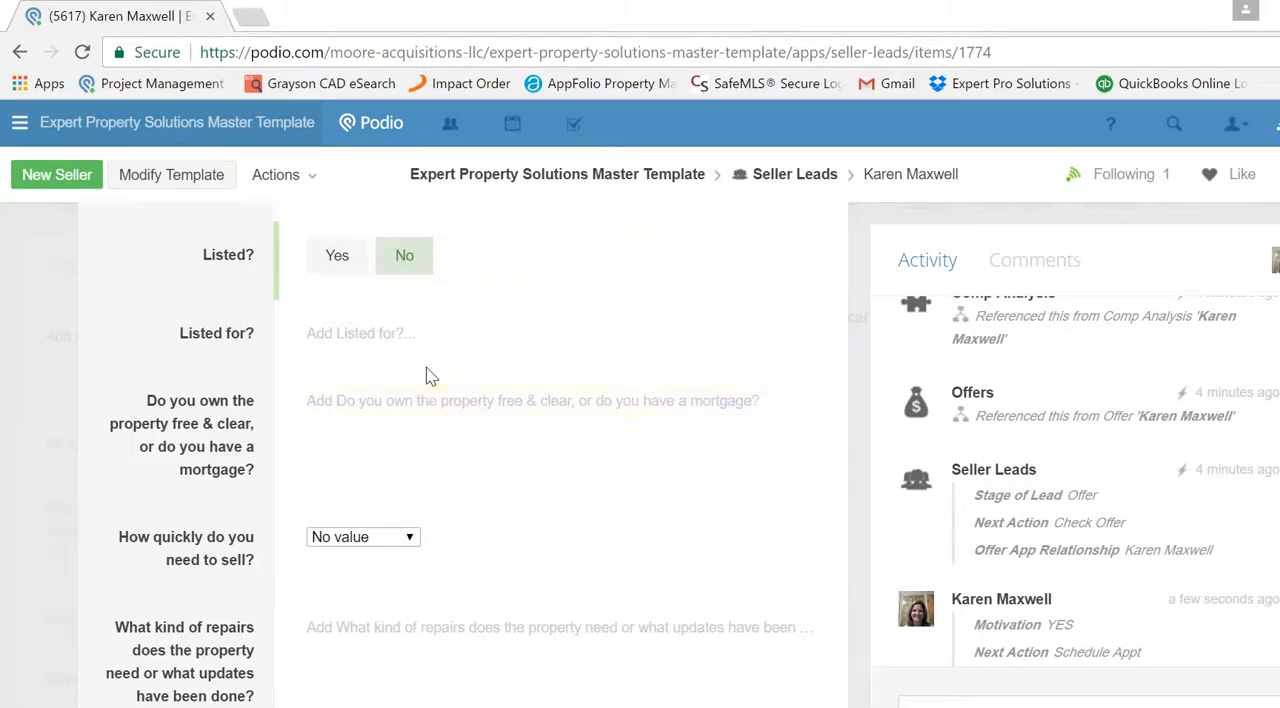
- Answer the question about owning the property outright or having a mortgage with "free and clear"
left_click(424, 404)
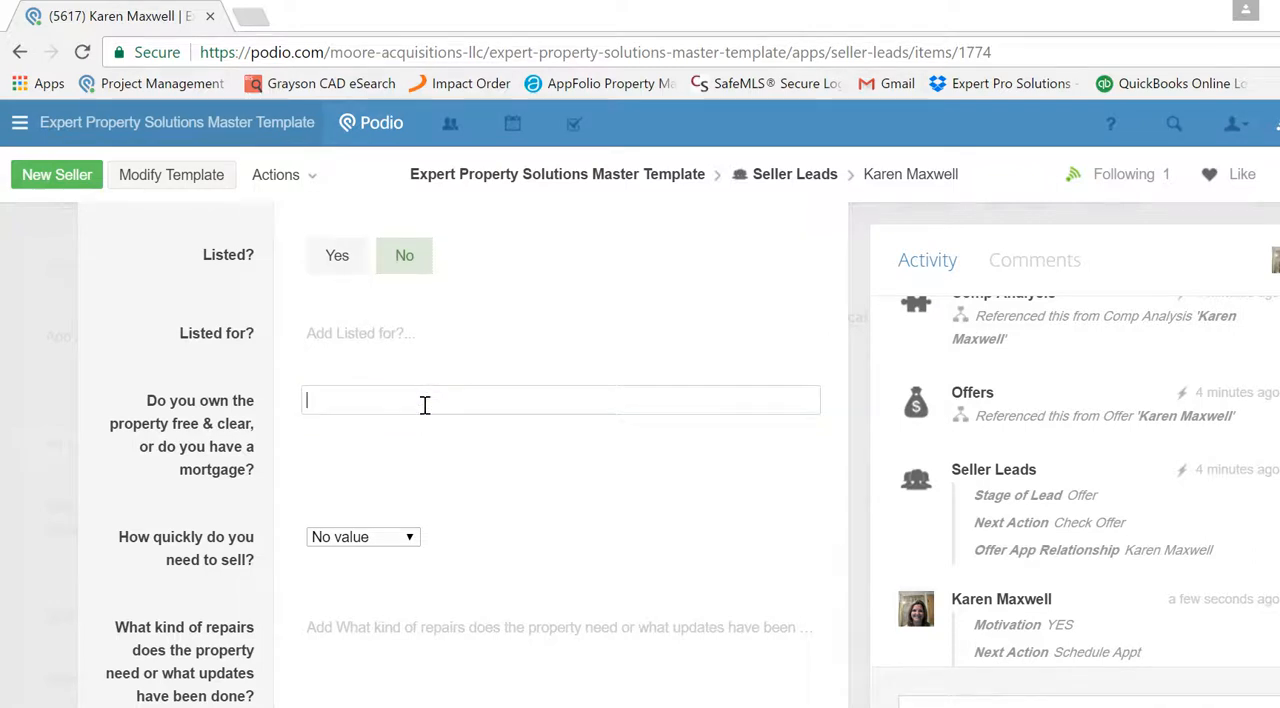
type("free and clear")
scroll(460, 440, "down", 1)
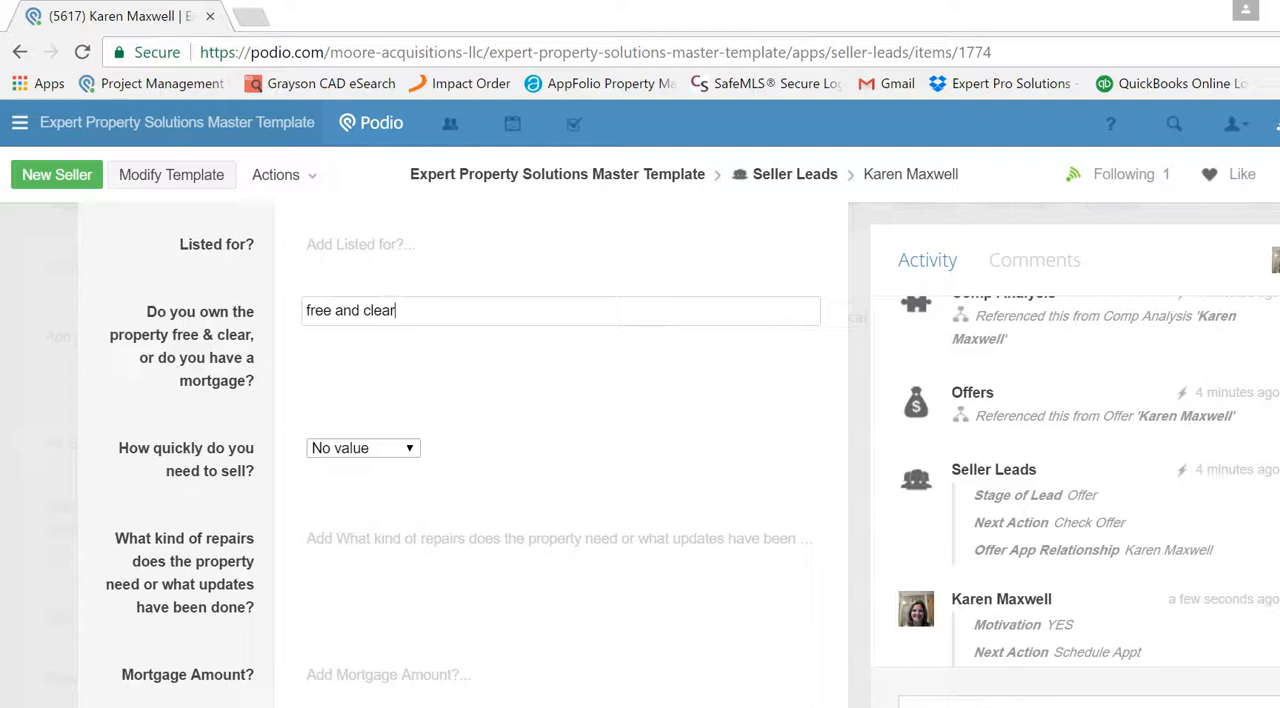
- Set how quickly the seller needs to sell to ASAP and enter "complete rehab" as the repairs needed
left_click(410, 452)
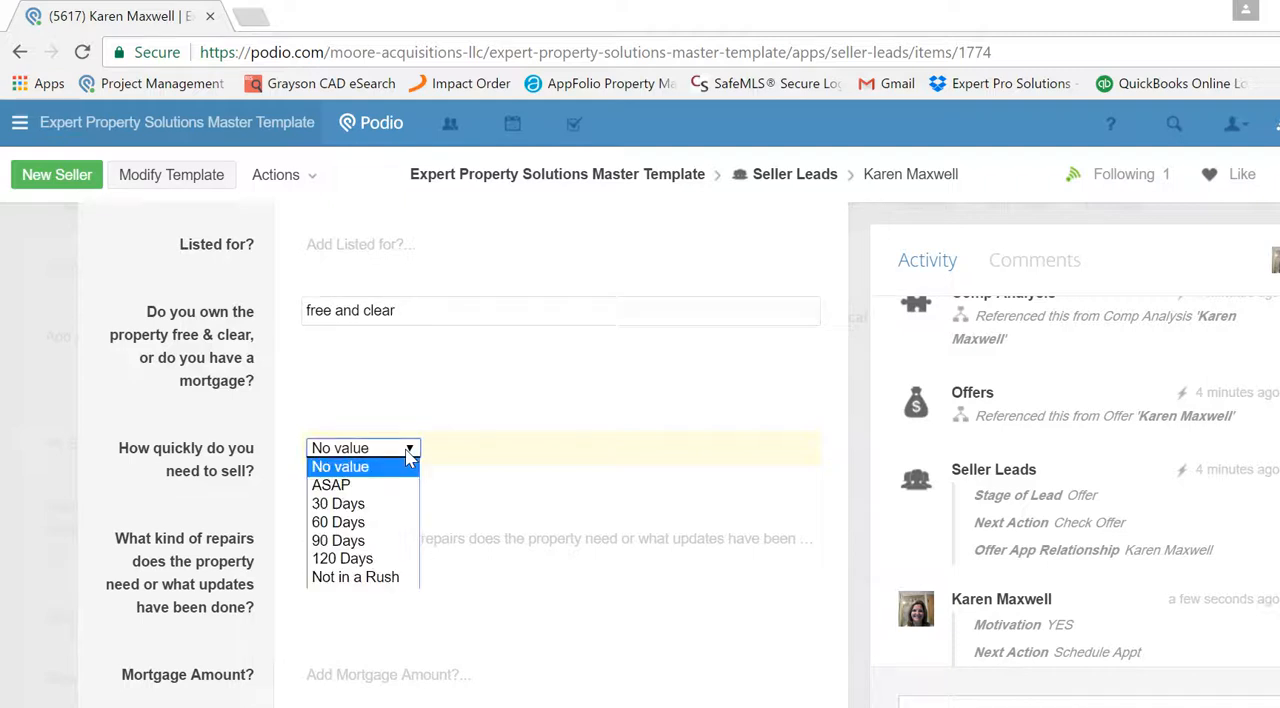
left_click(401, 488)
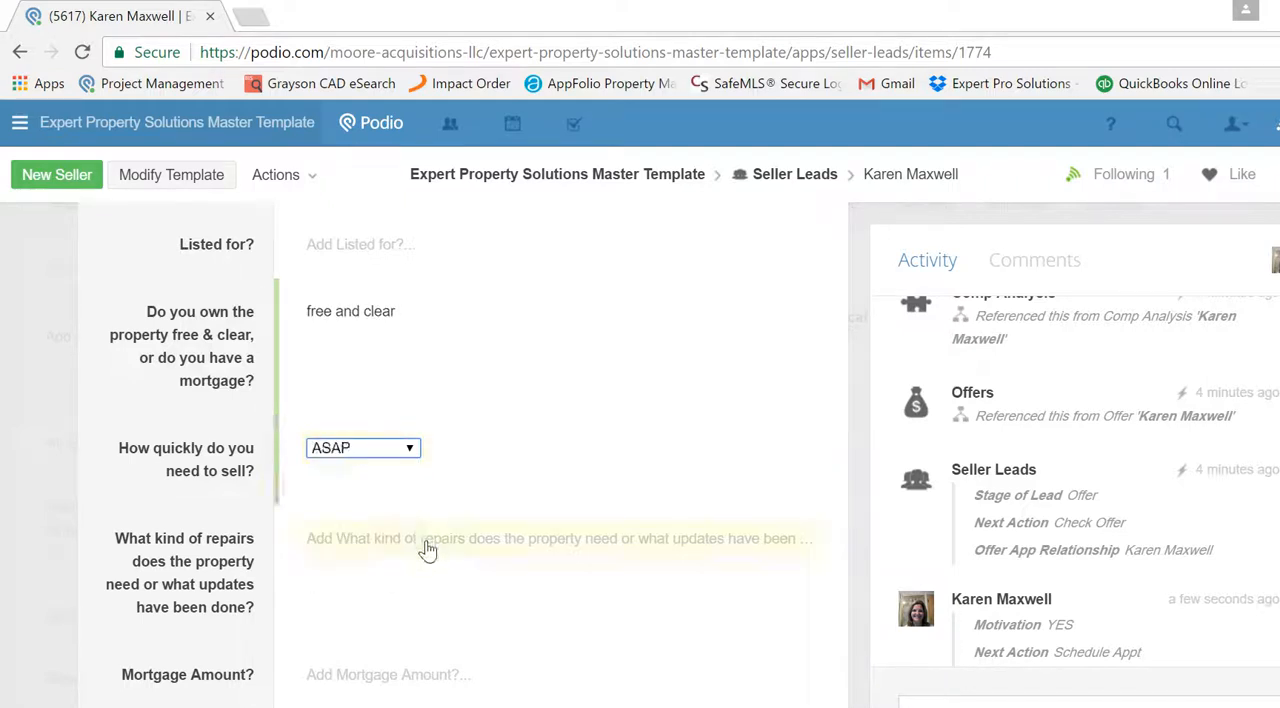
left_click(428, 541)
type("complete")
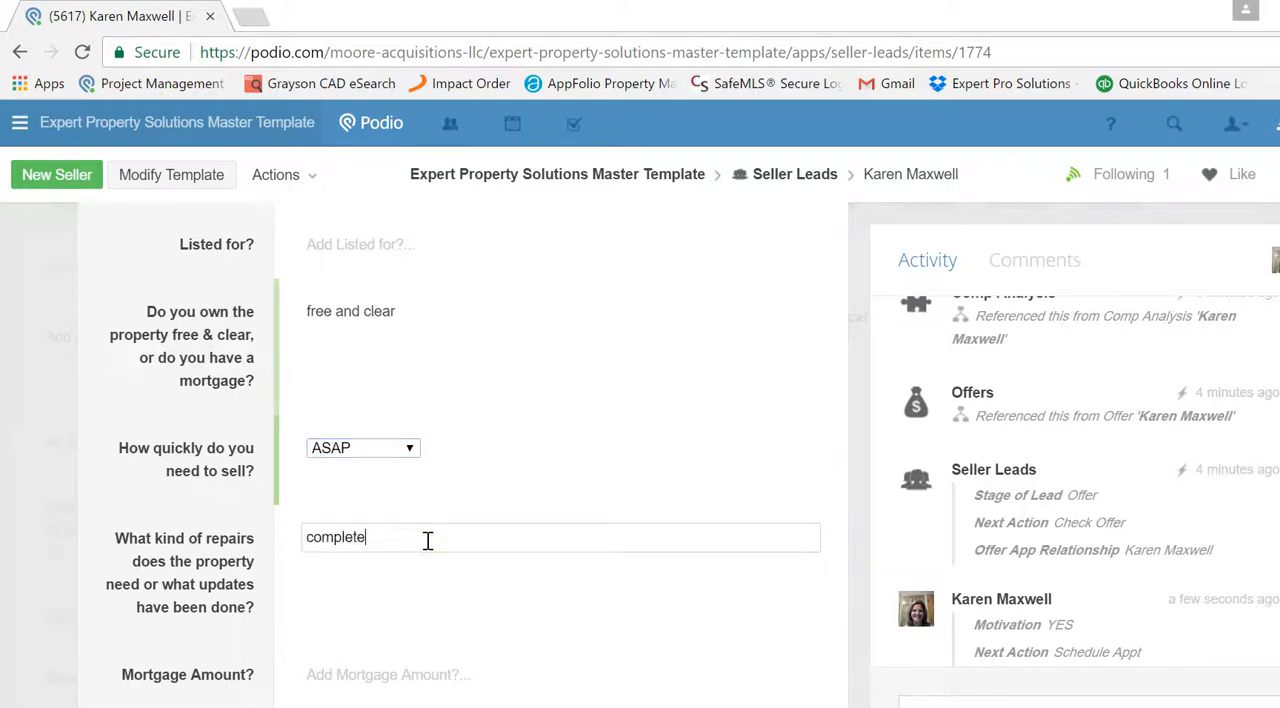
type(" rehab")
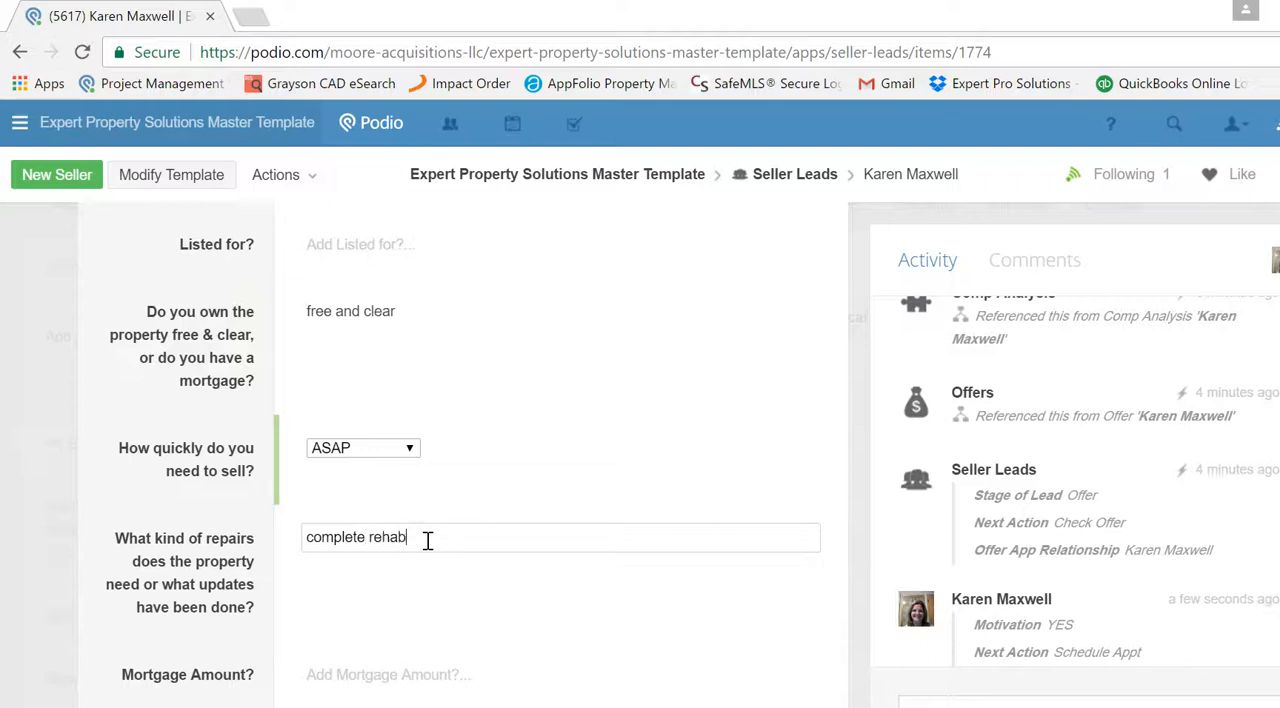
- Set both the Mortgage Amount and the Monthly Payment to 0
left_click(476, 680)
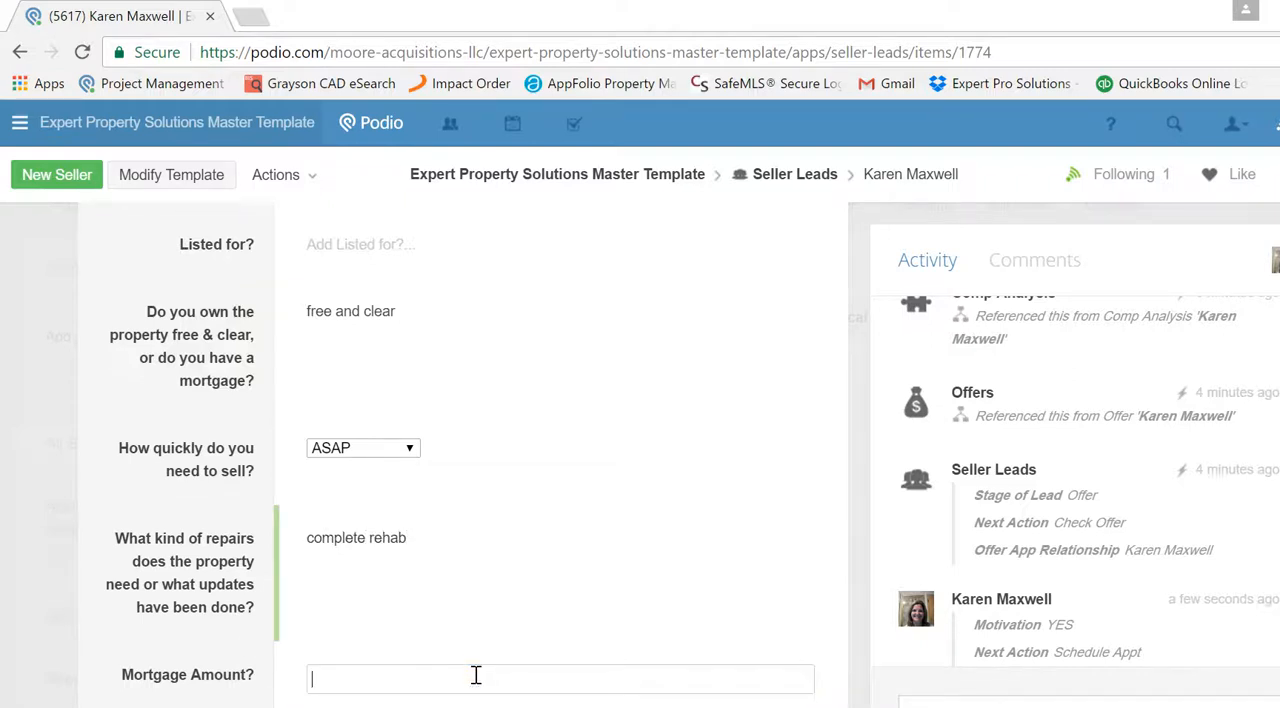
type("0")
key("Tab")
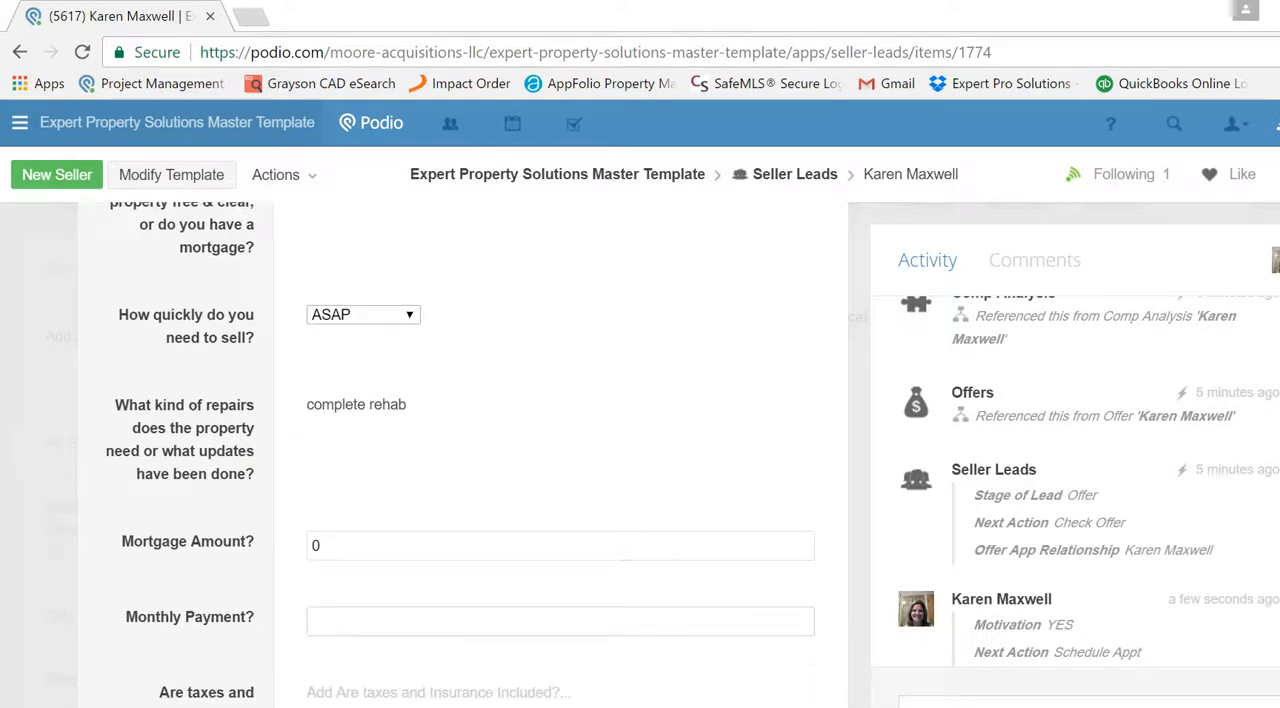
type("0")
- Enter 10,000 as the seller's bottom dollar cash price for a fast close
scroll(560, 454, "down", 3)
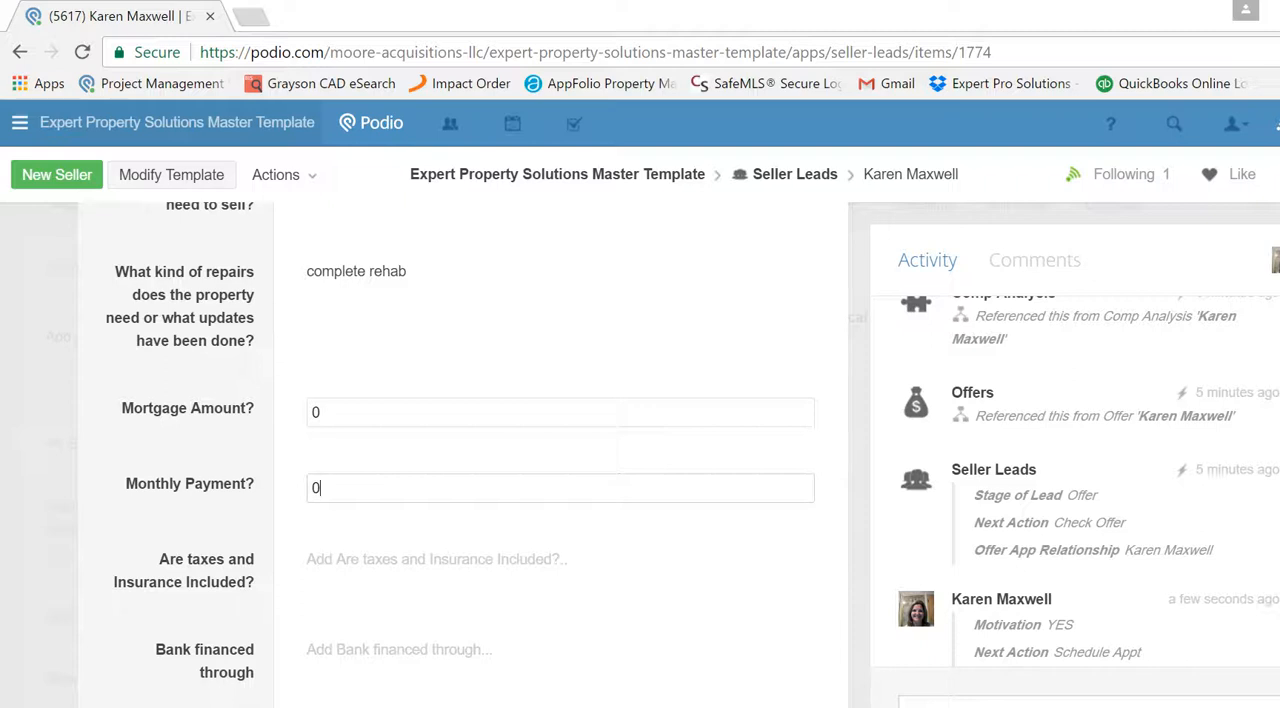
scroll(560, 454, "down", 3)
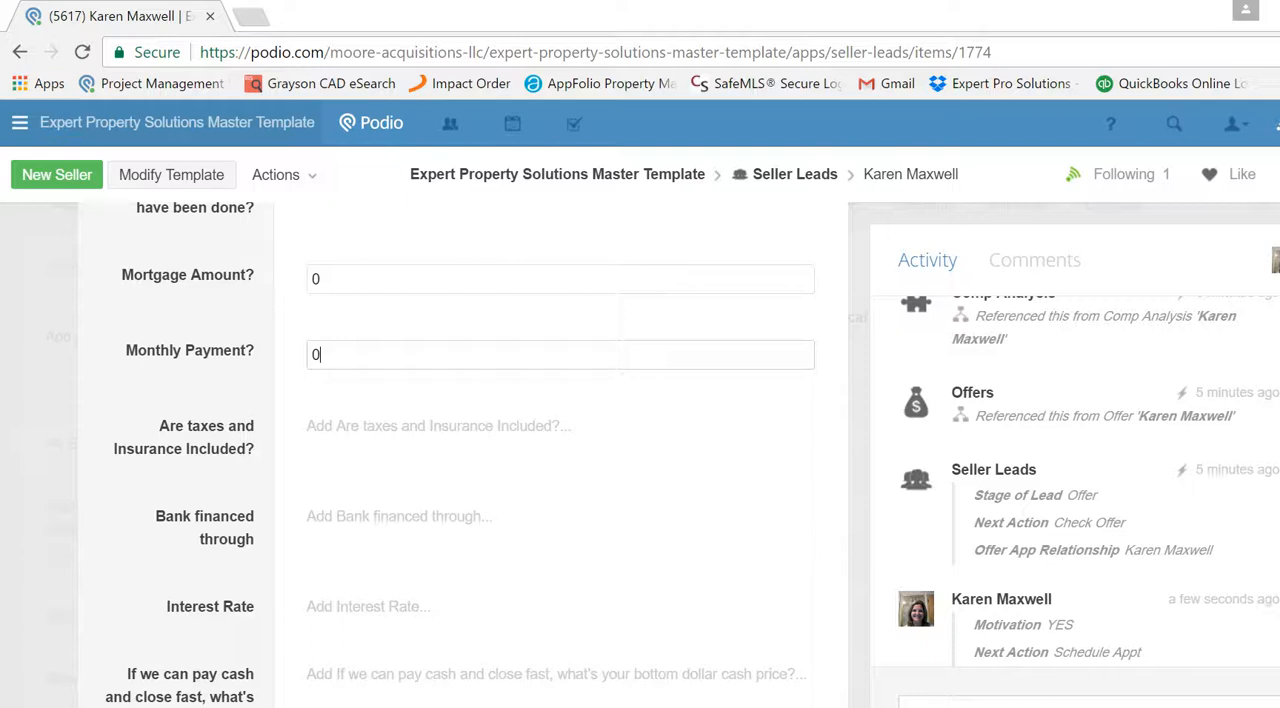
scroll(560, 454, "down", 3)
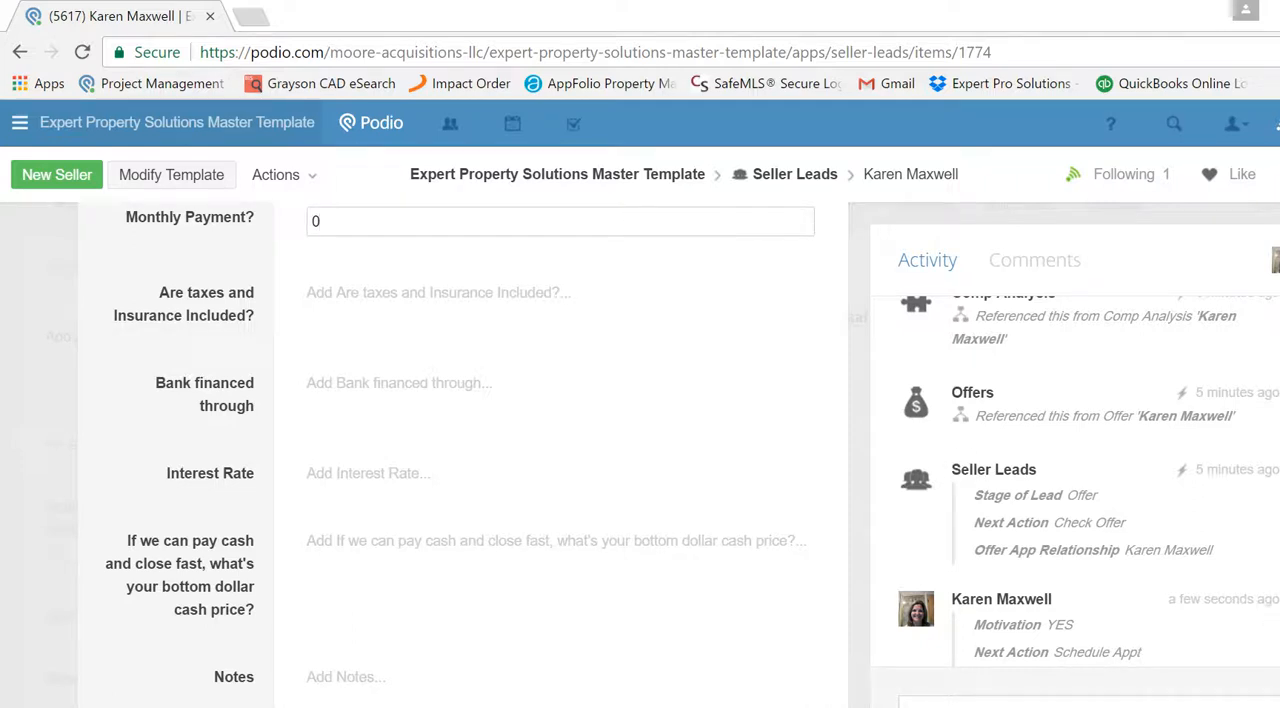
scroll(459, 457, "down", 1)
scroll(459, 457, "down", 1)
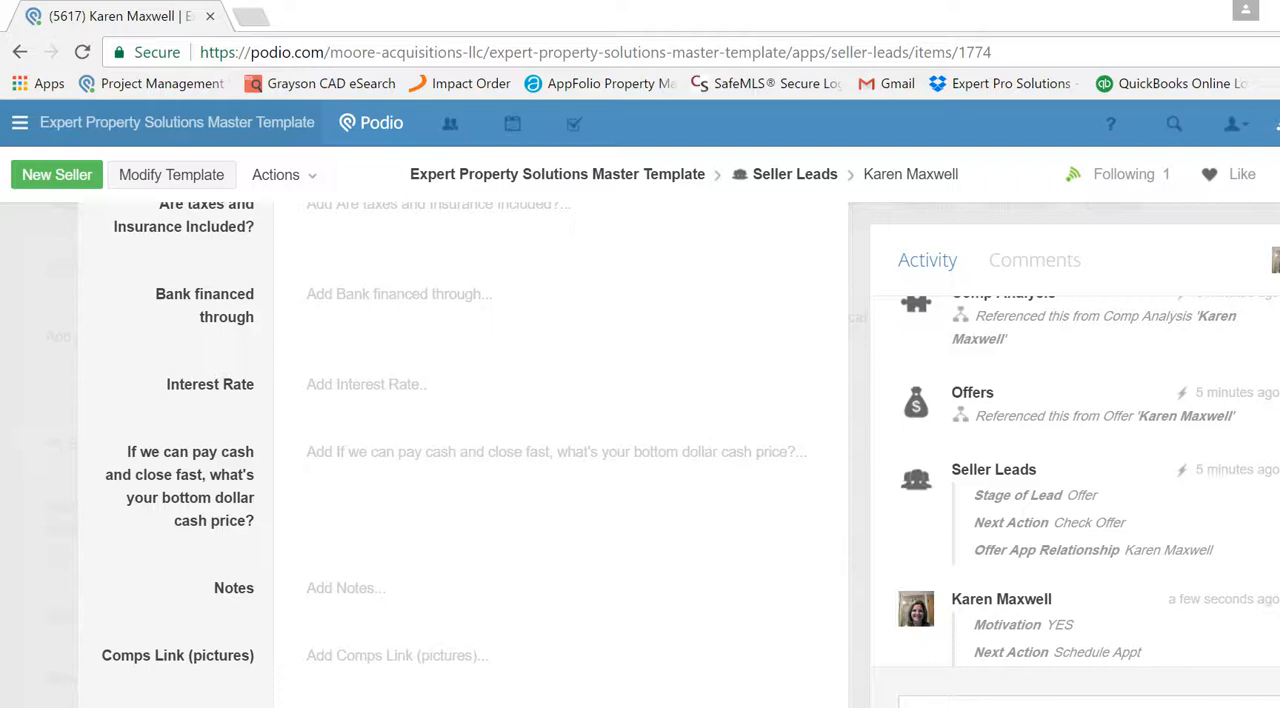
left_click(435, 457)
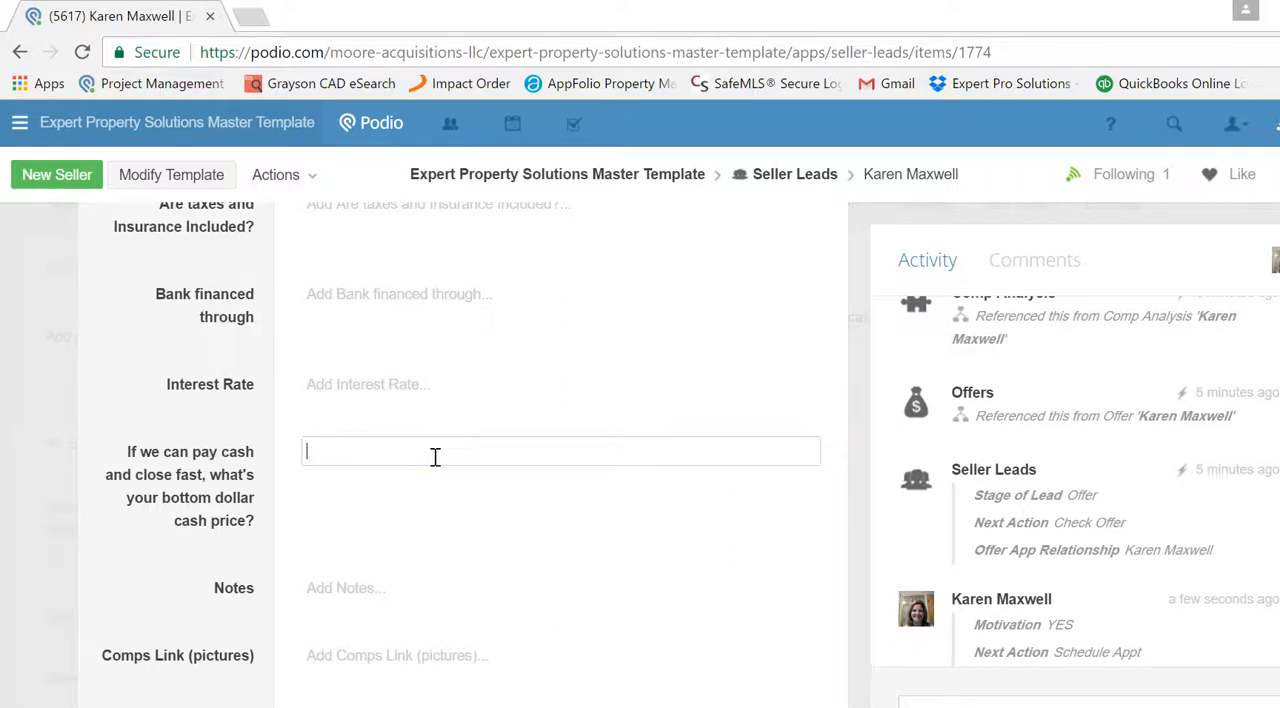
type("10,00000")
- Look through the lead's remaining fields, from Notes and the comps links to the follow-up texts and Appointment Relationship
scroll(460, 450, "down", 4)
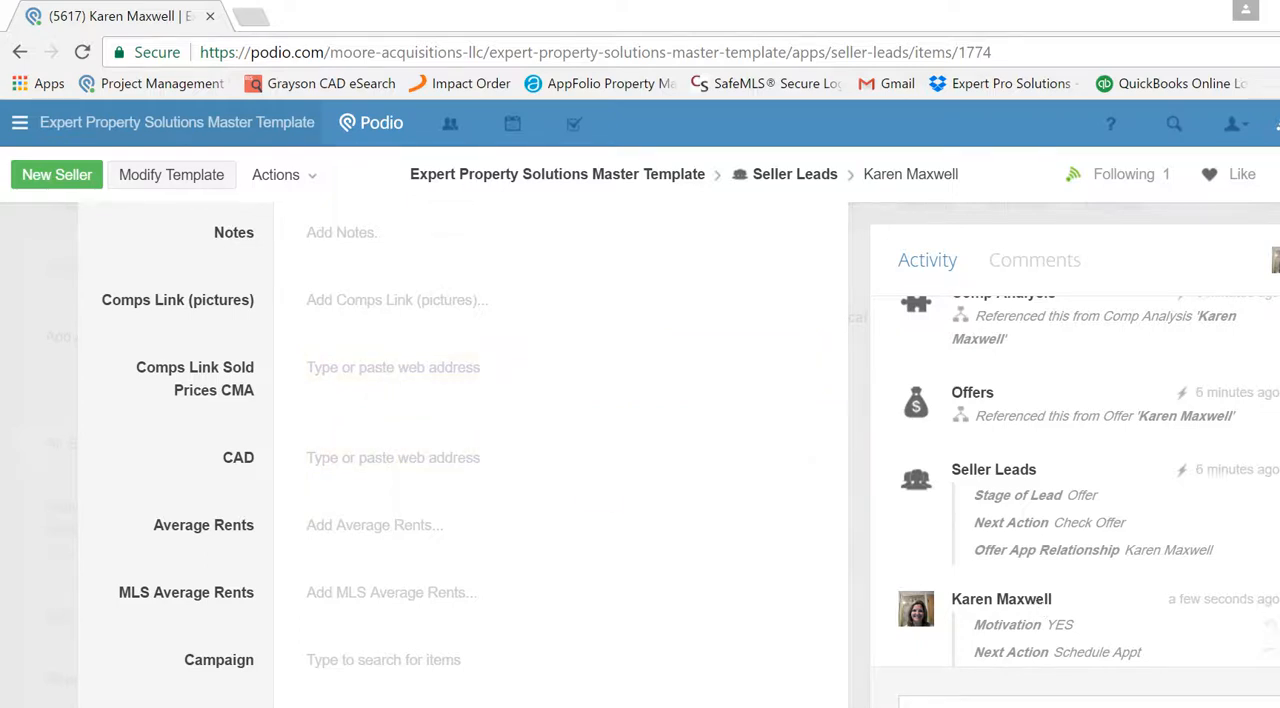
scroll(654, 542, "down", 2)
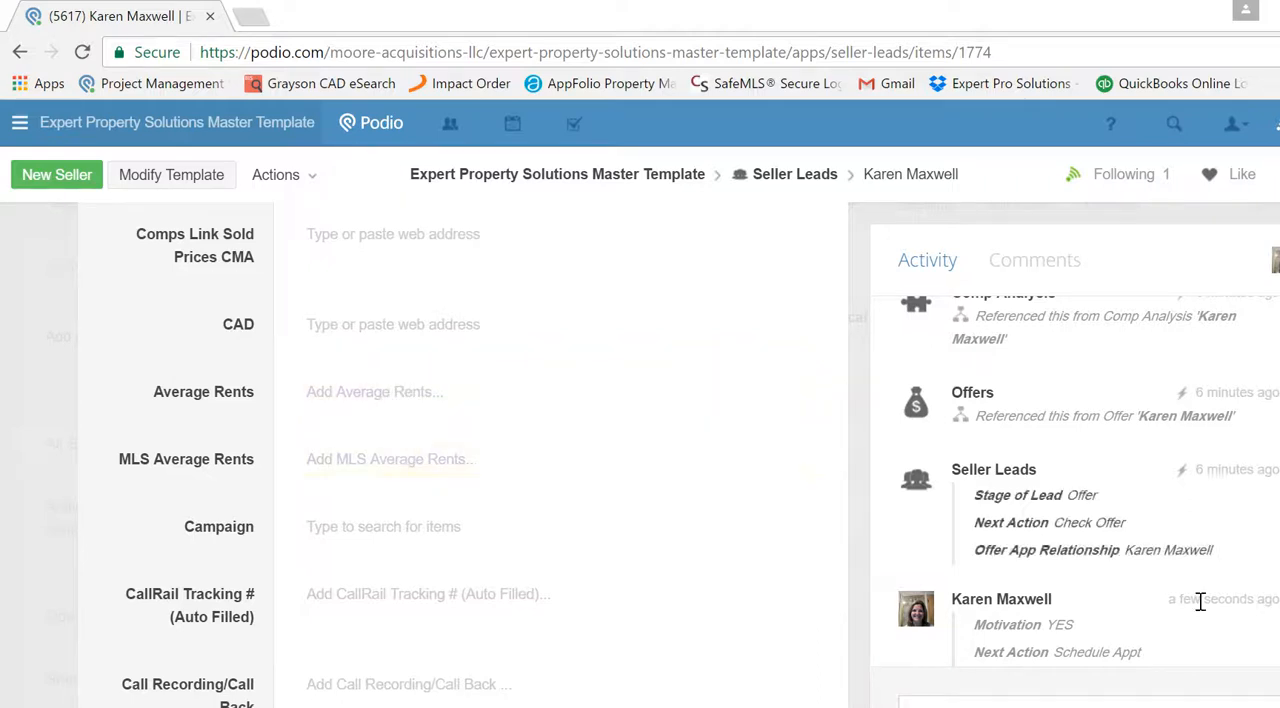
scroll(619, 483, "down", 2)
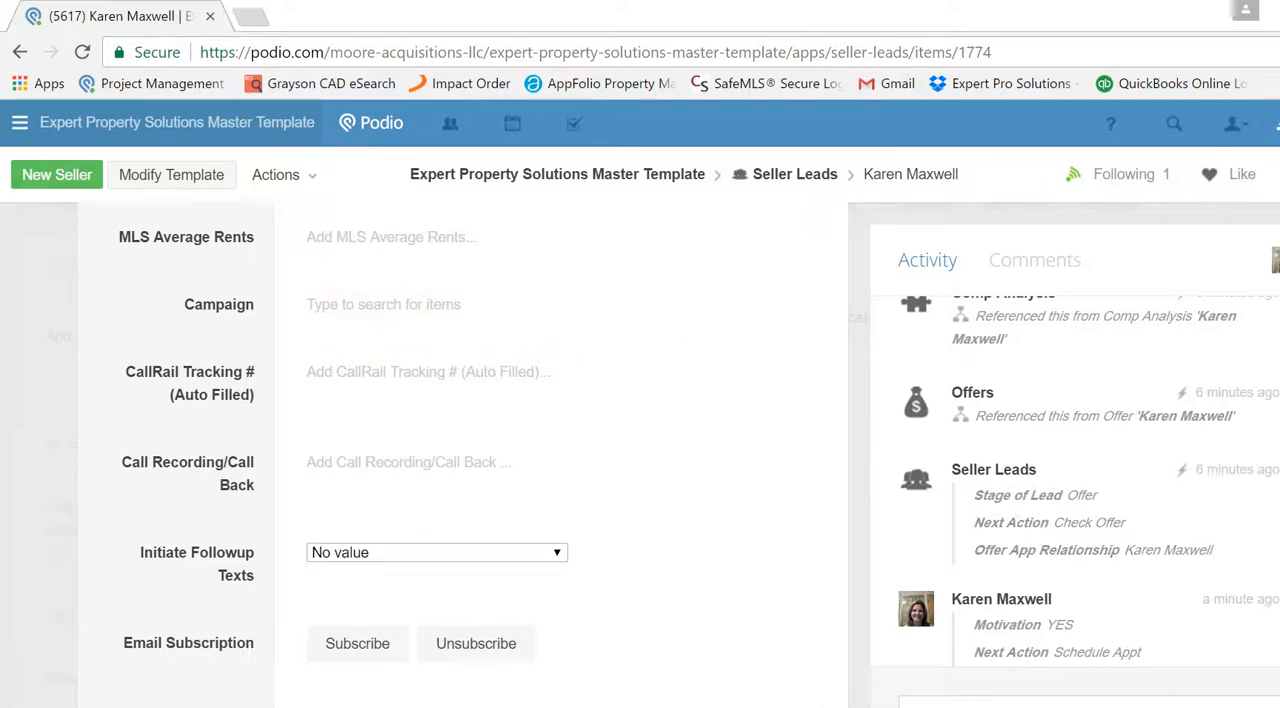
scroll(460, 450, "down", 2)
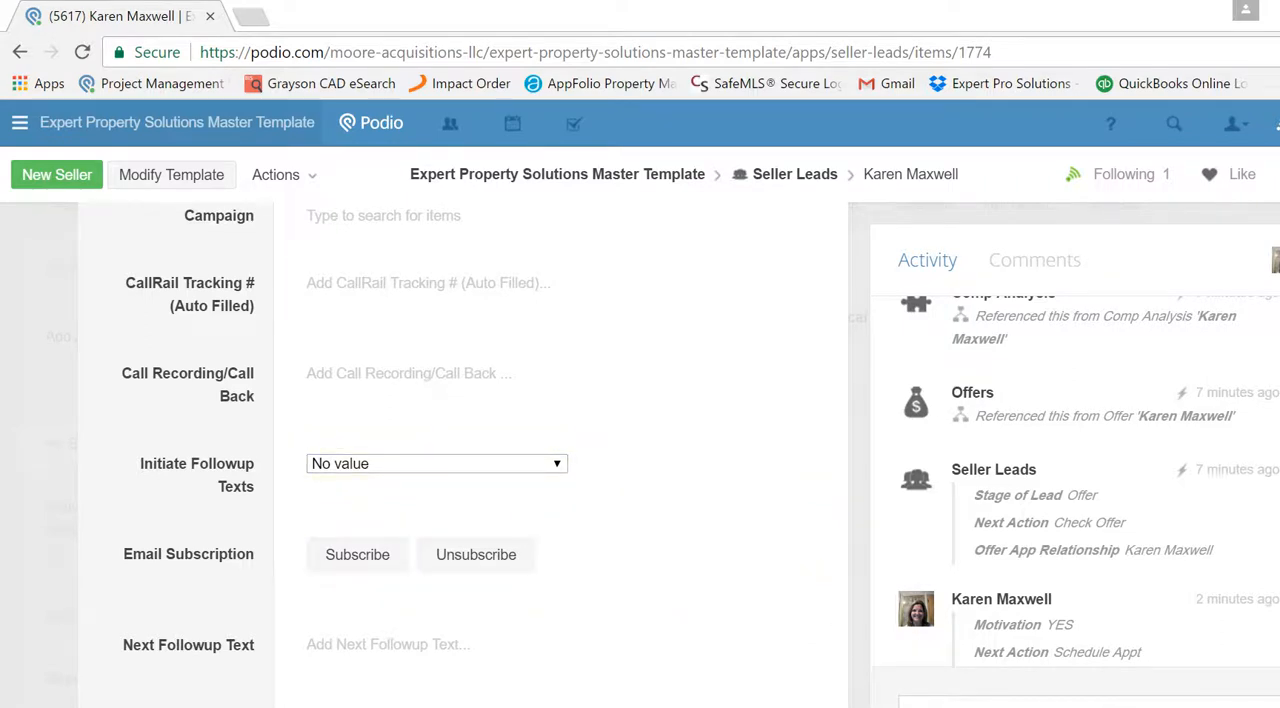
scroll(460, 450, "down", 3)
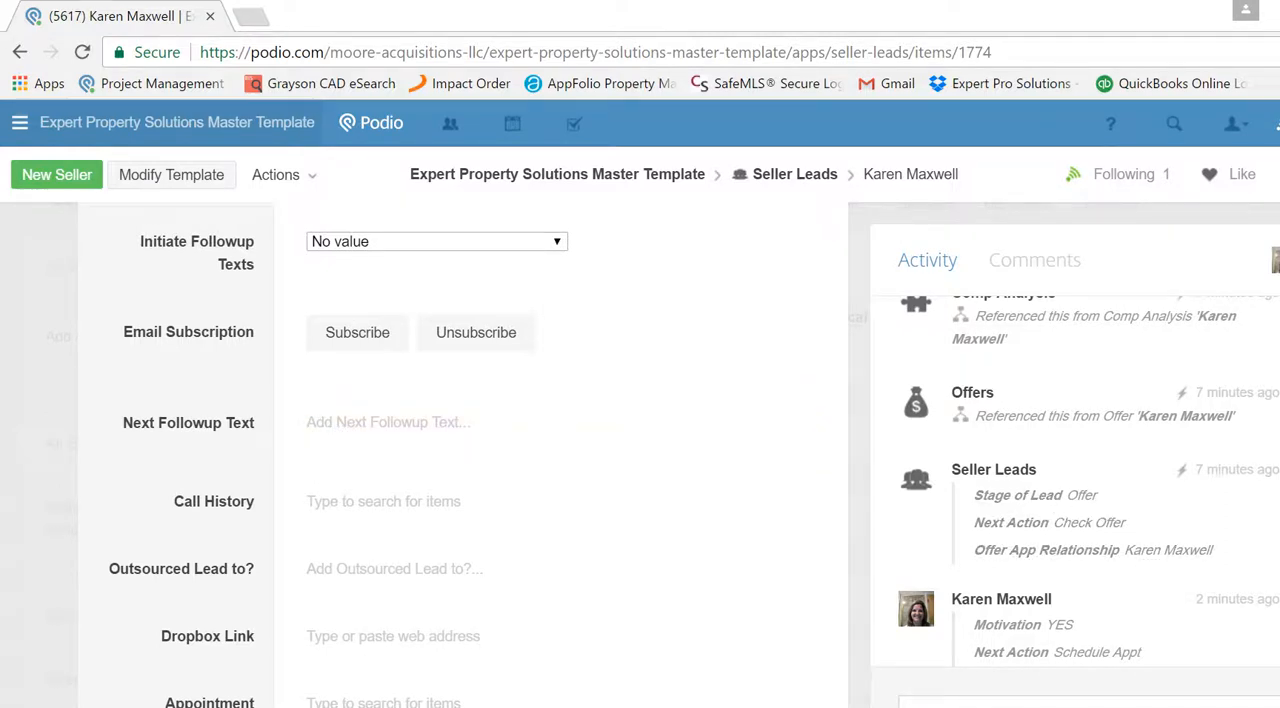
scroll(450, 450, "down", 5)
scroll(450, 450, "up", 4)
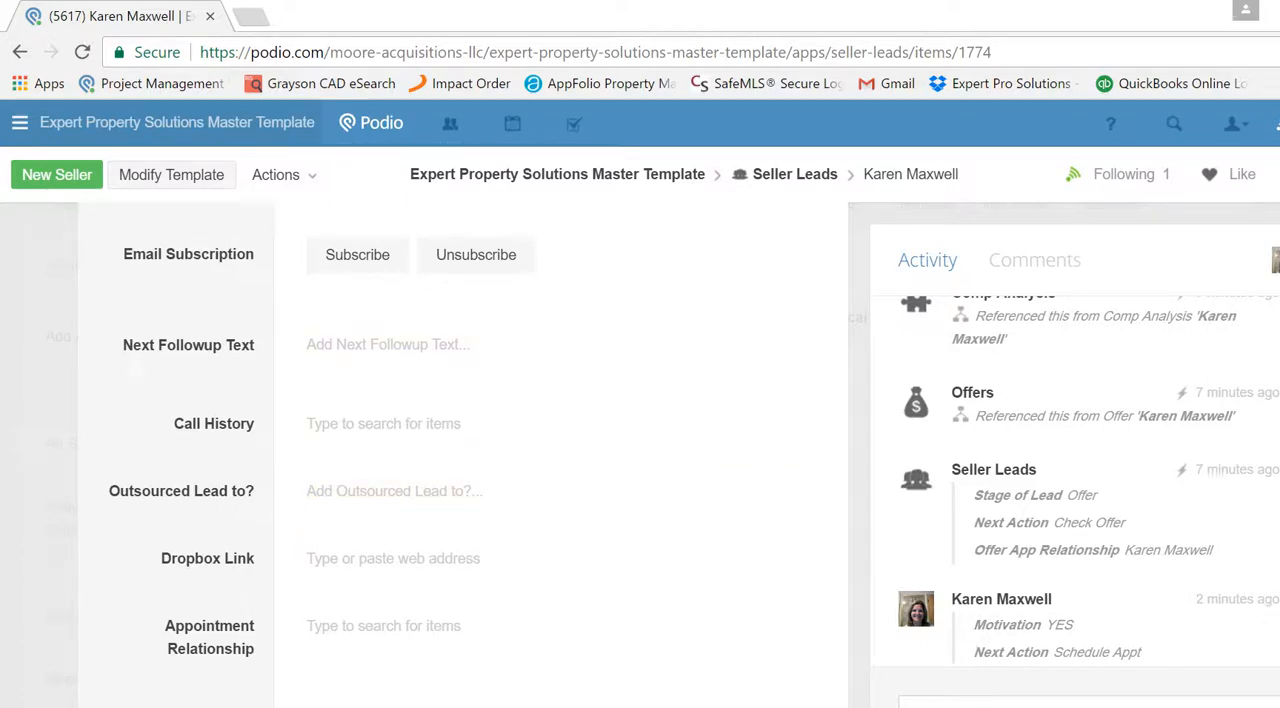
- Post the comment "SMS: hows it going?" on the lead to text the seller
left_click(1000, 703)
type("S")
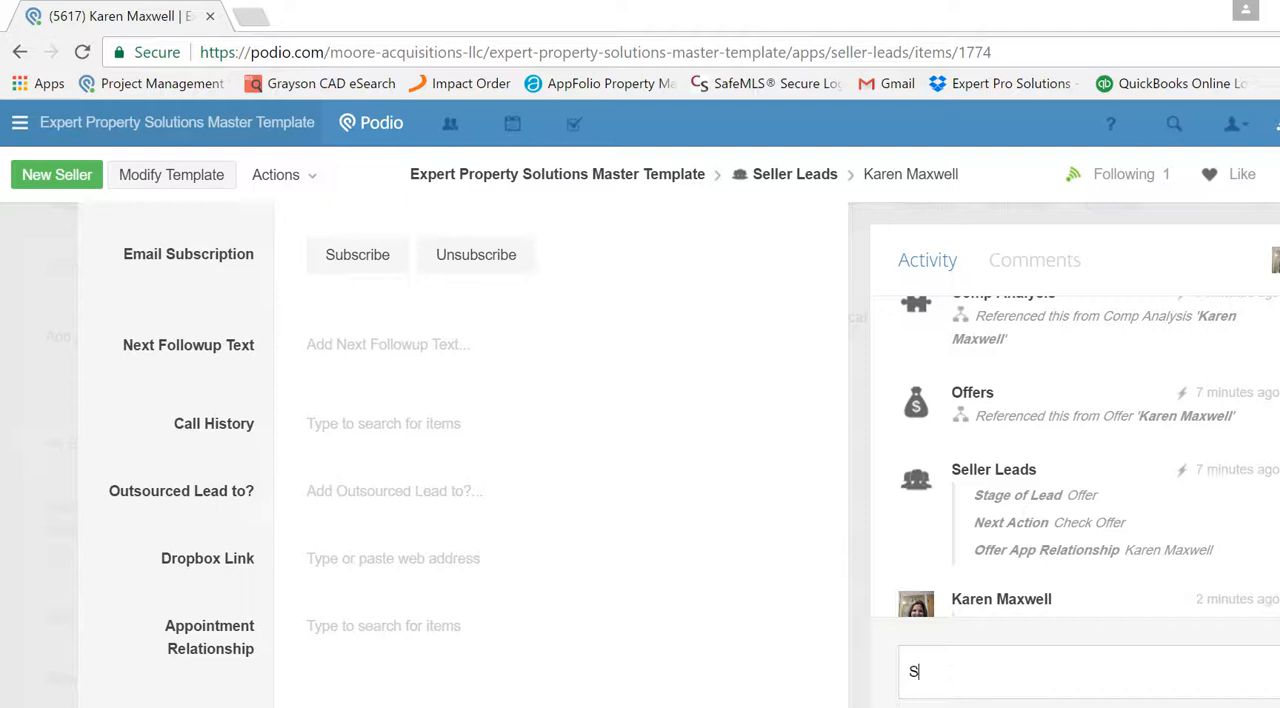
type("MS: hows it going?")
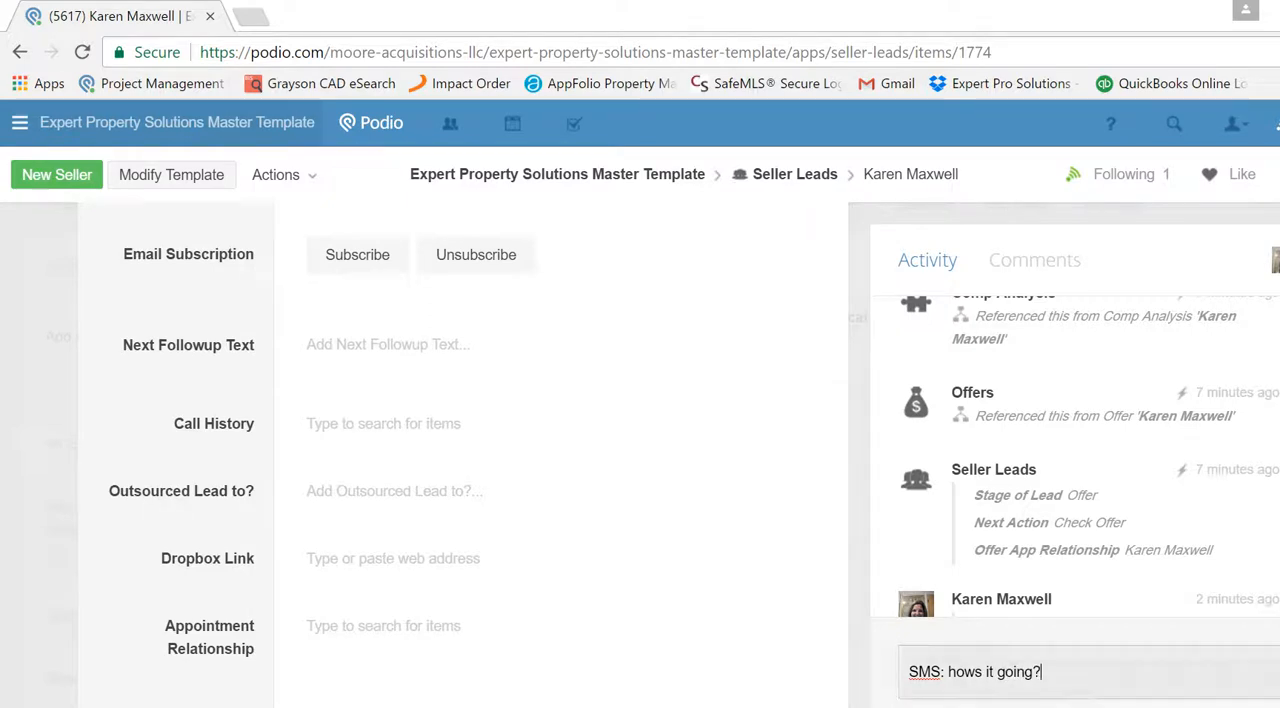
key("Return")
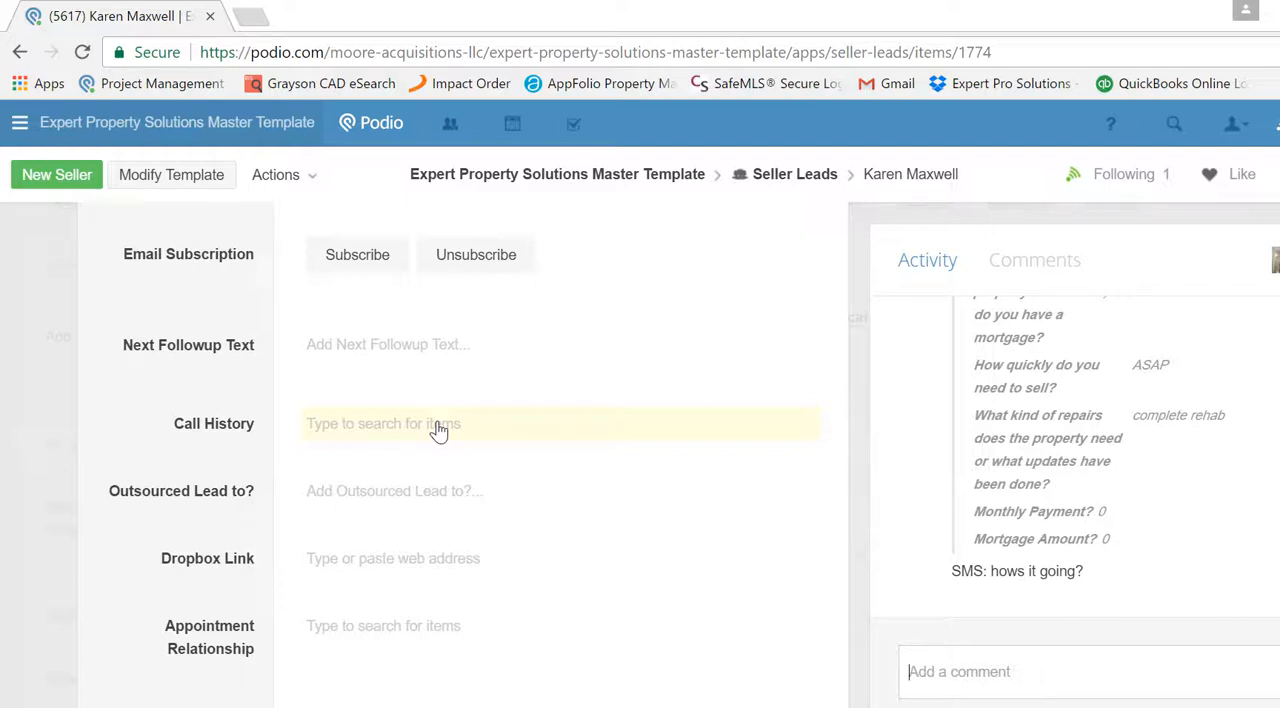
- Look through the lead's Call History, Outsourced Lead to?, Dropbox Link, relationship and Files fields
scroll(460, 450, "down", 2)
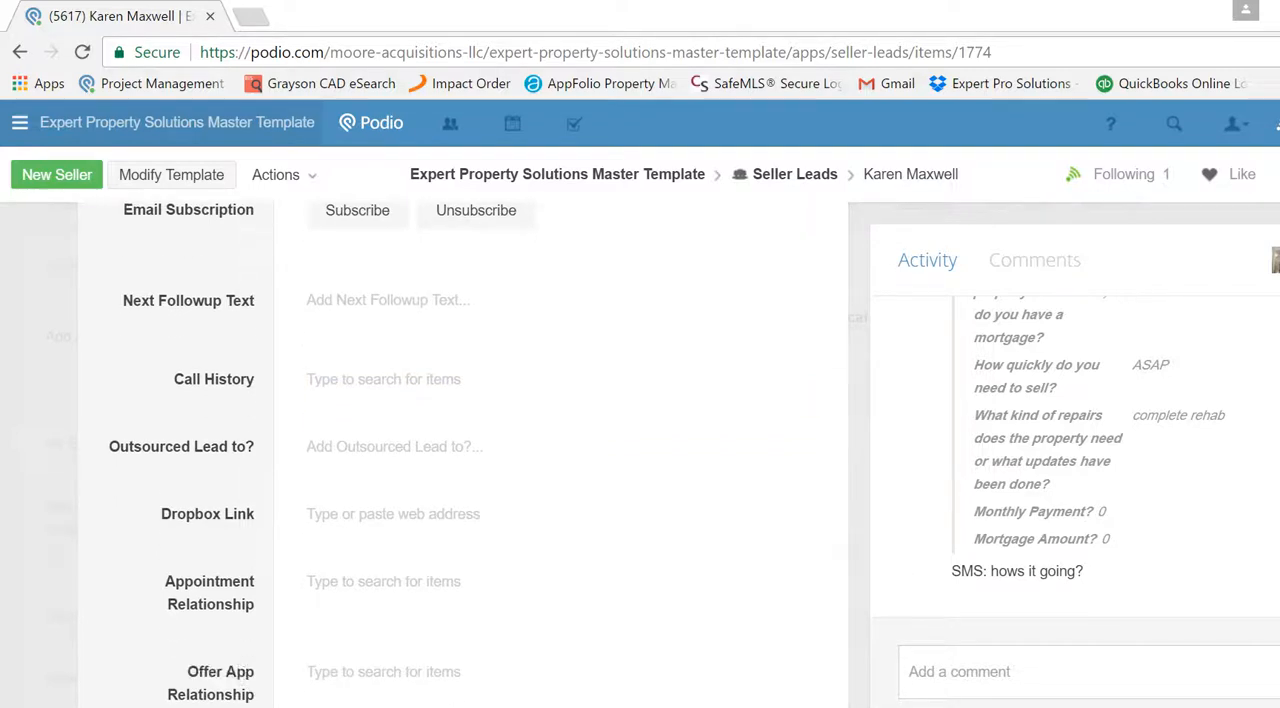
scroll(522, 420, "down", 2)
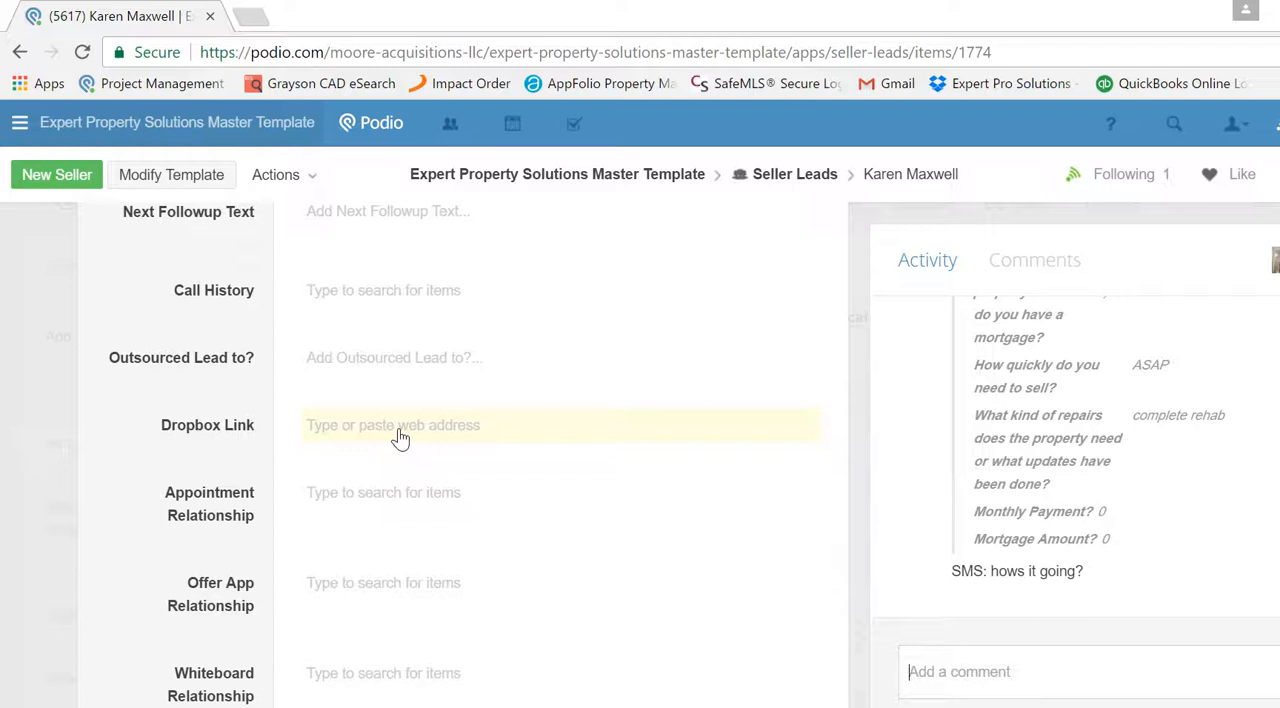
left_click(940, 672)
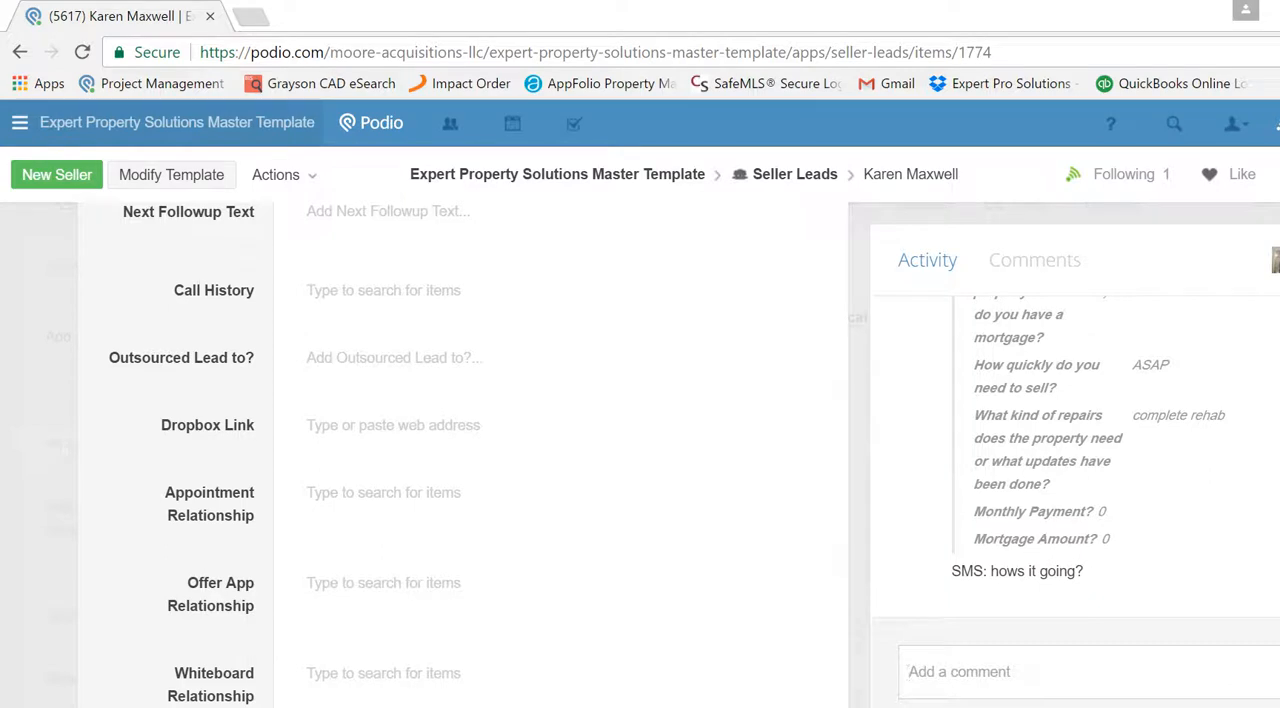
scroll(460, 450, "down", 1)
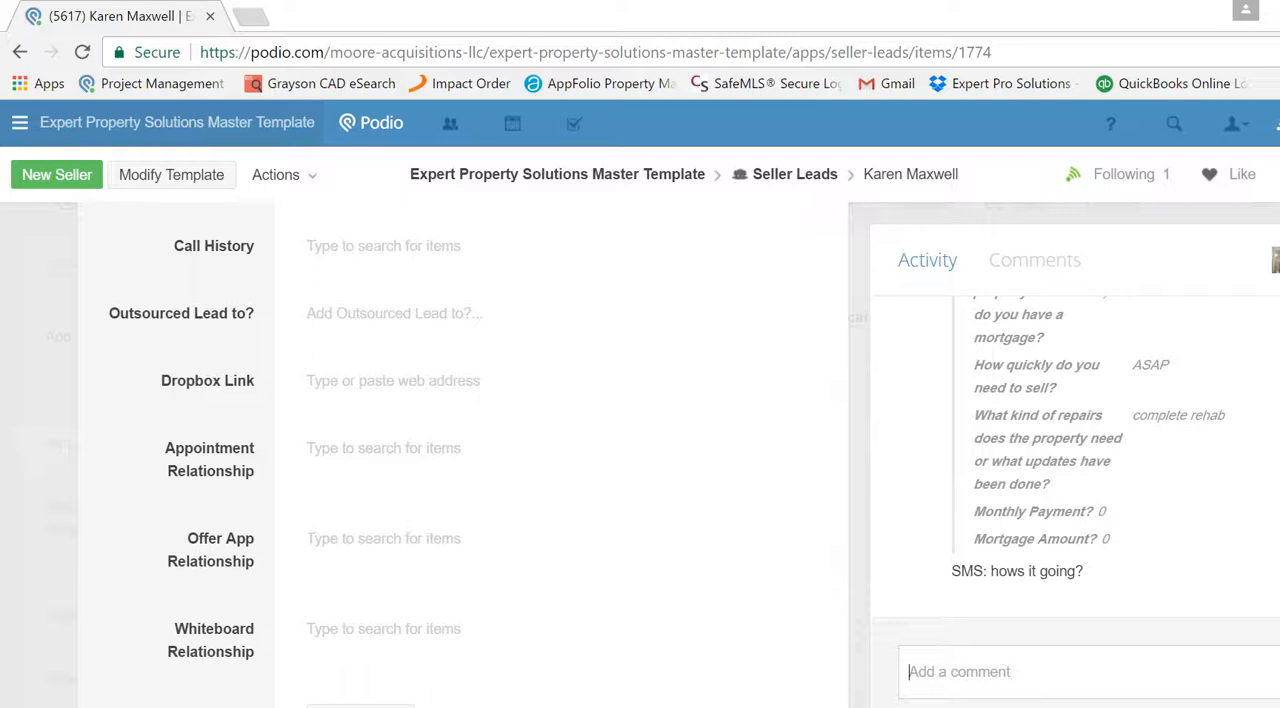
scroll(463, 455, "down", 1)
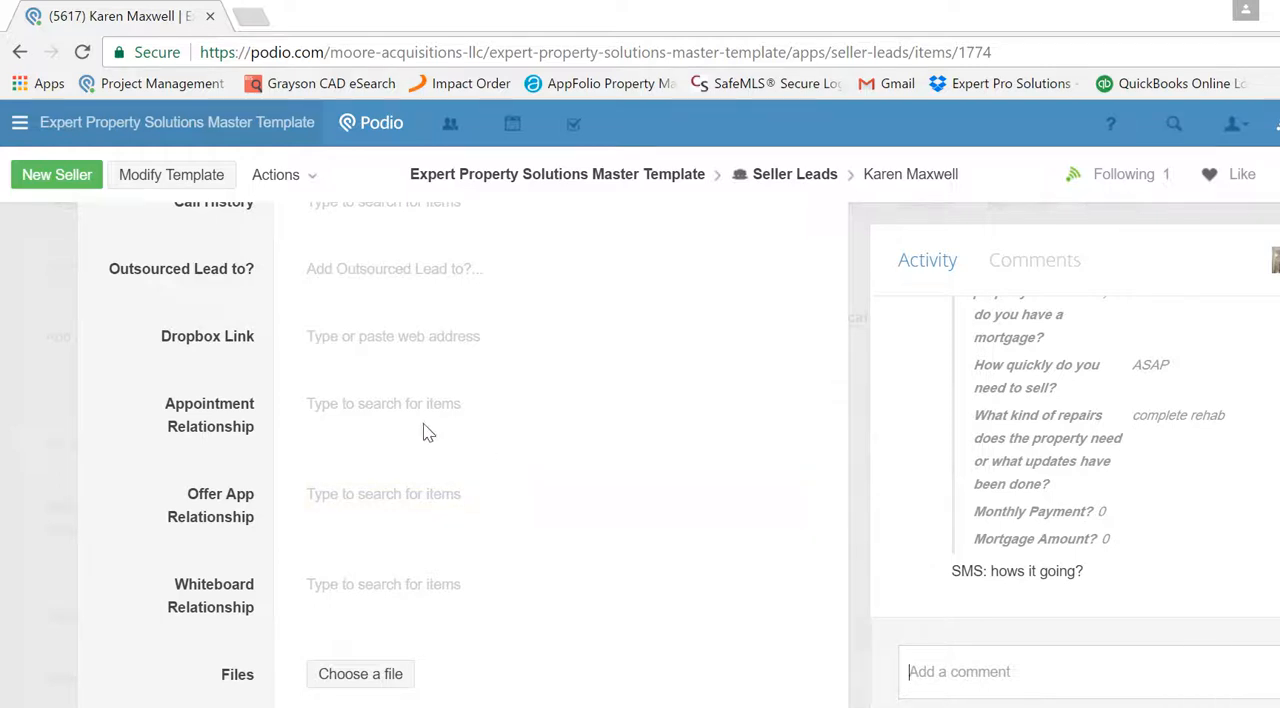
- Set the lead's appointment time to 03/30/2017 at 10:00 PM
scroll(466, 406, "up", 15)
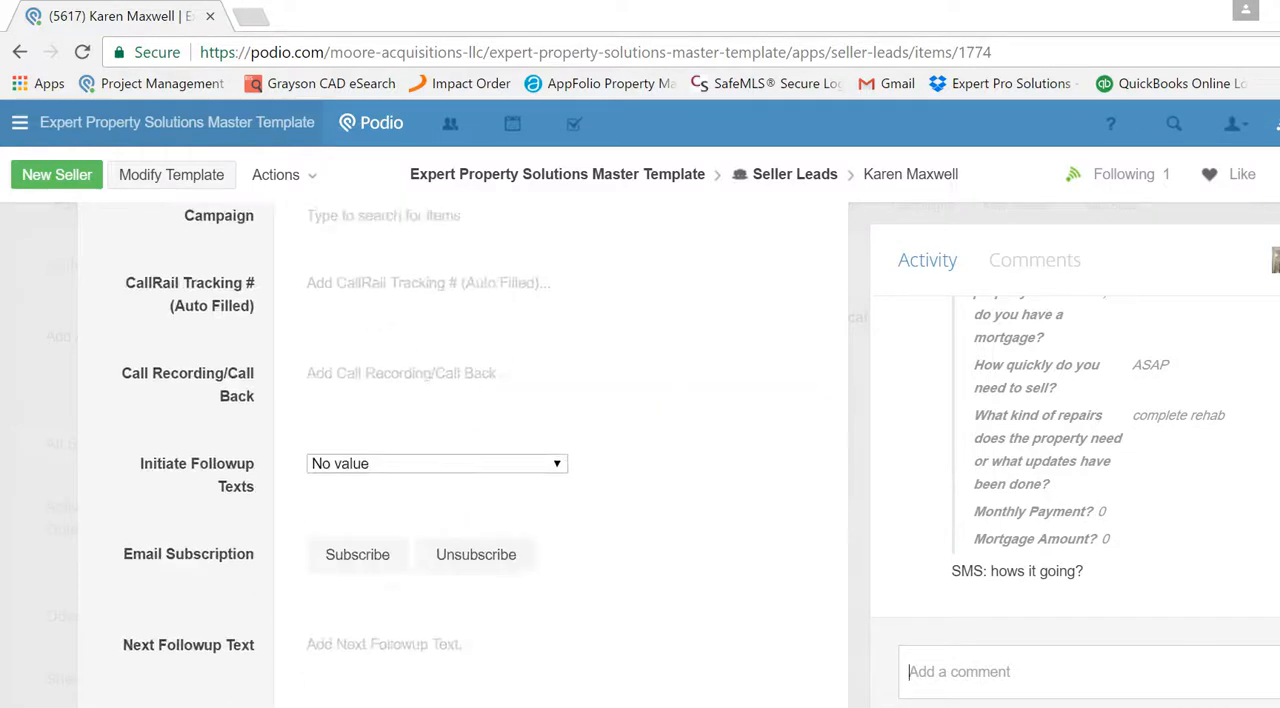
scroll(466, 406, "up", 5)
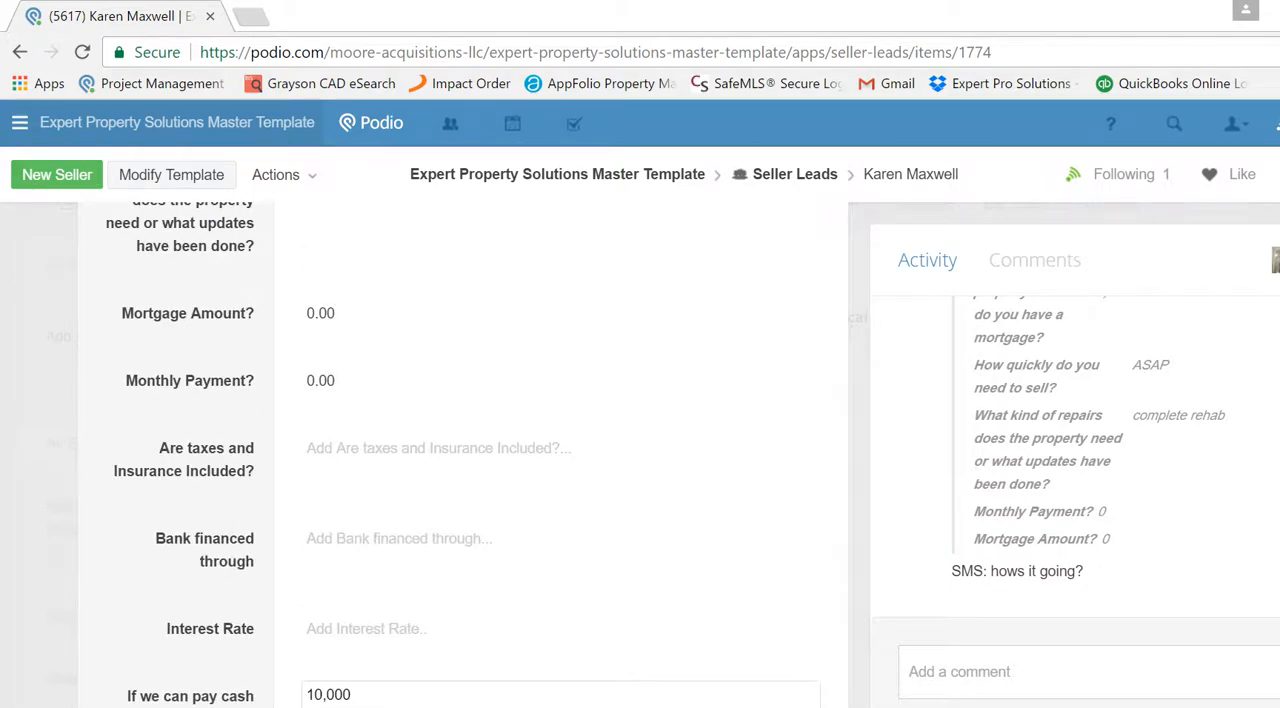
scroll(466, 406, "up", 5)
scroll(466, 406, "up", 5)
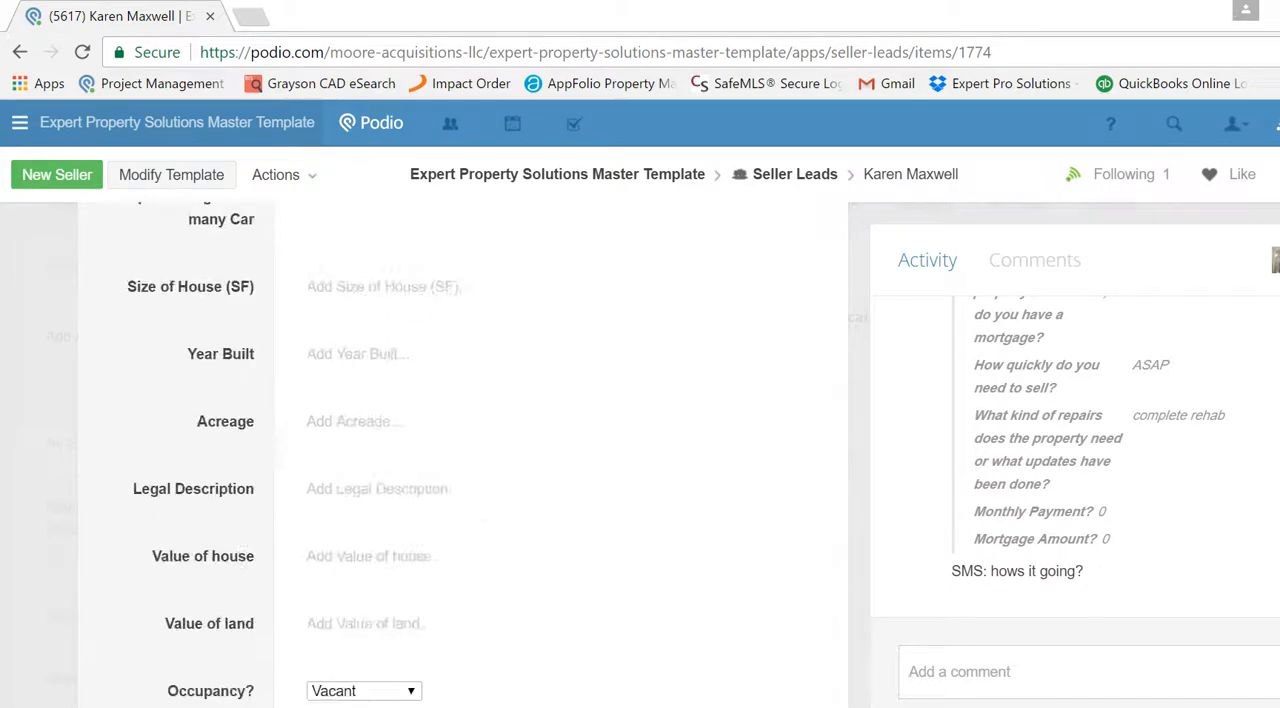
scroll(466, 406, "up", 5)
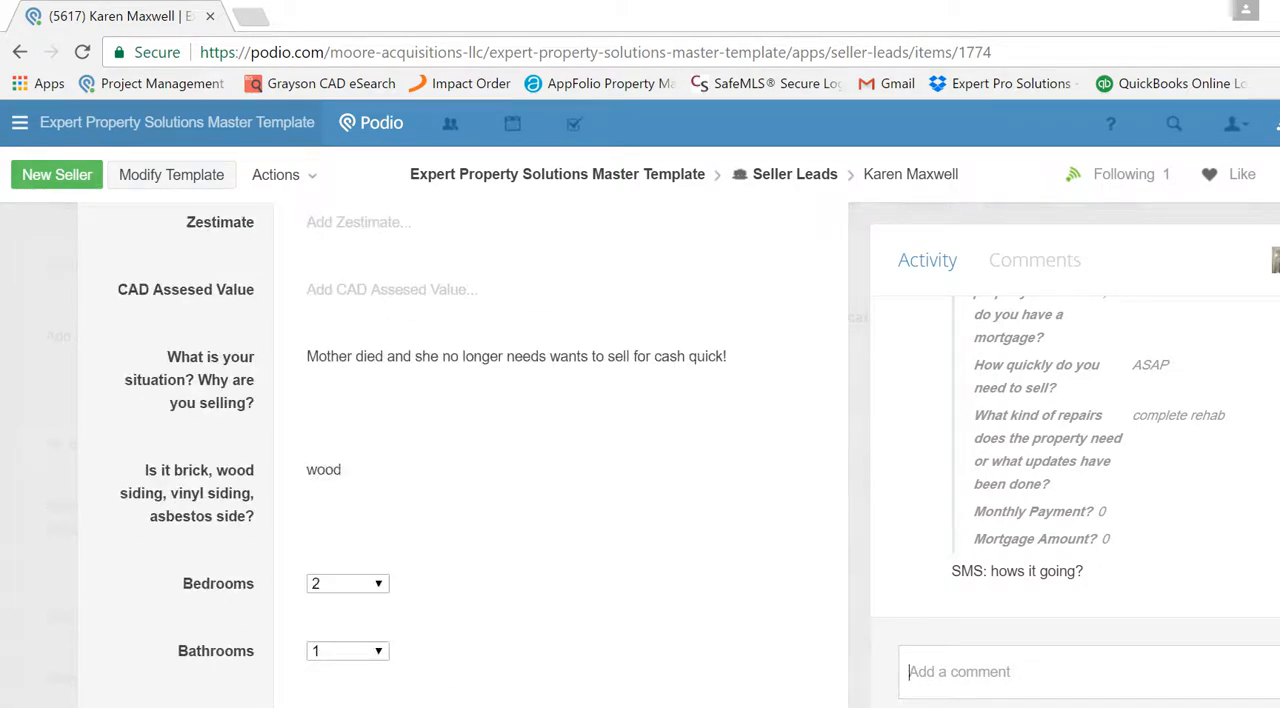
scroll(462, 450, "up", 5)
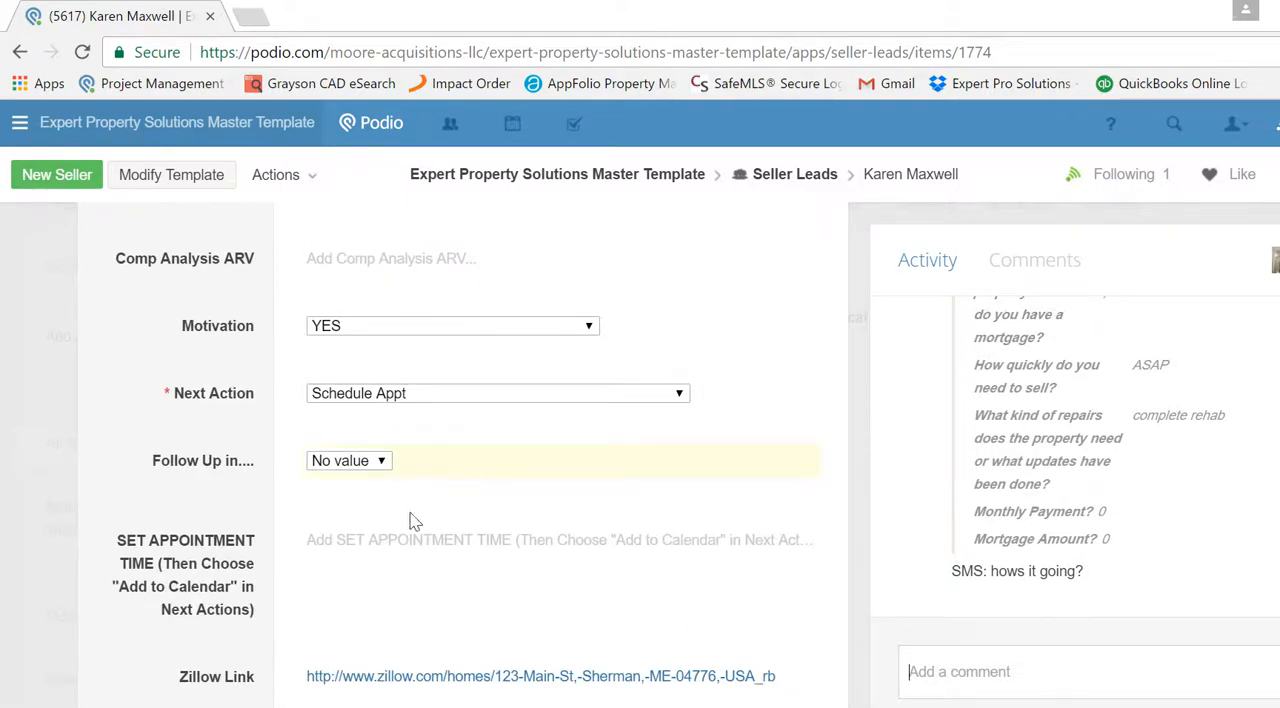
left_click(358, 538)
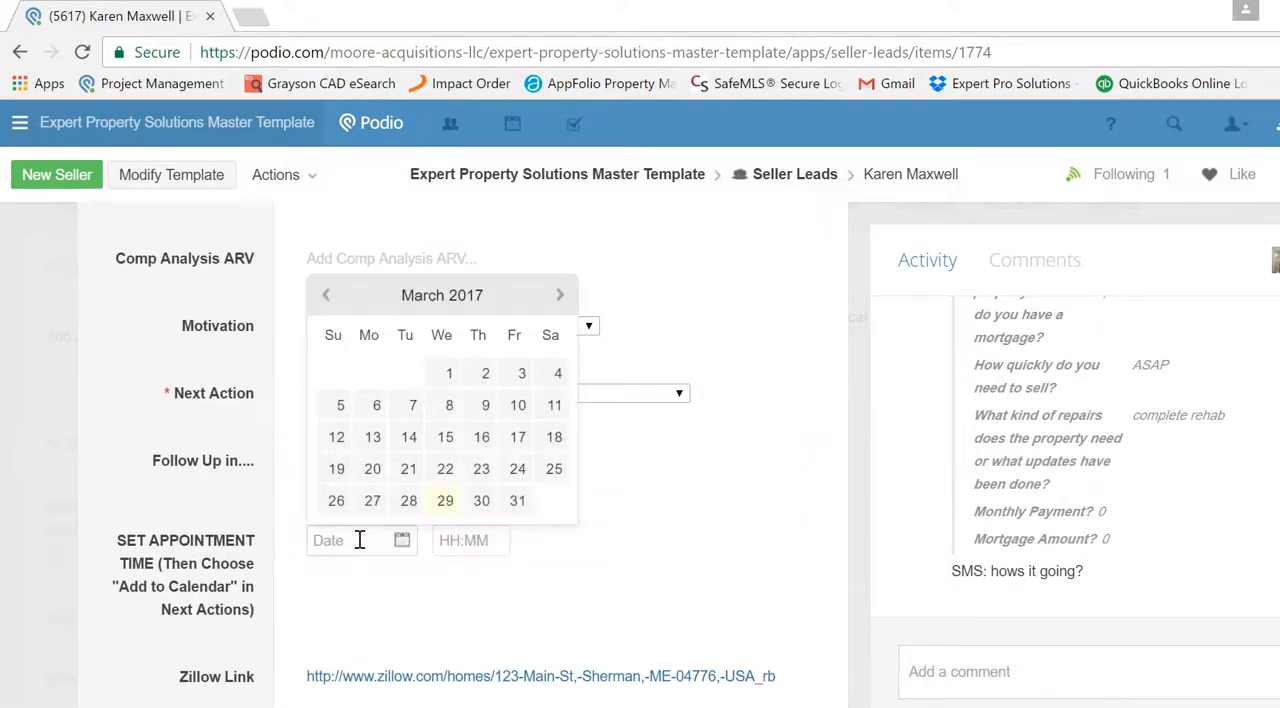
left_click(479, 501)
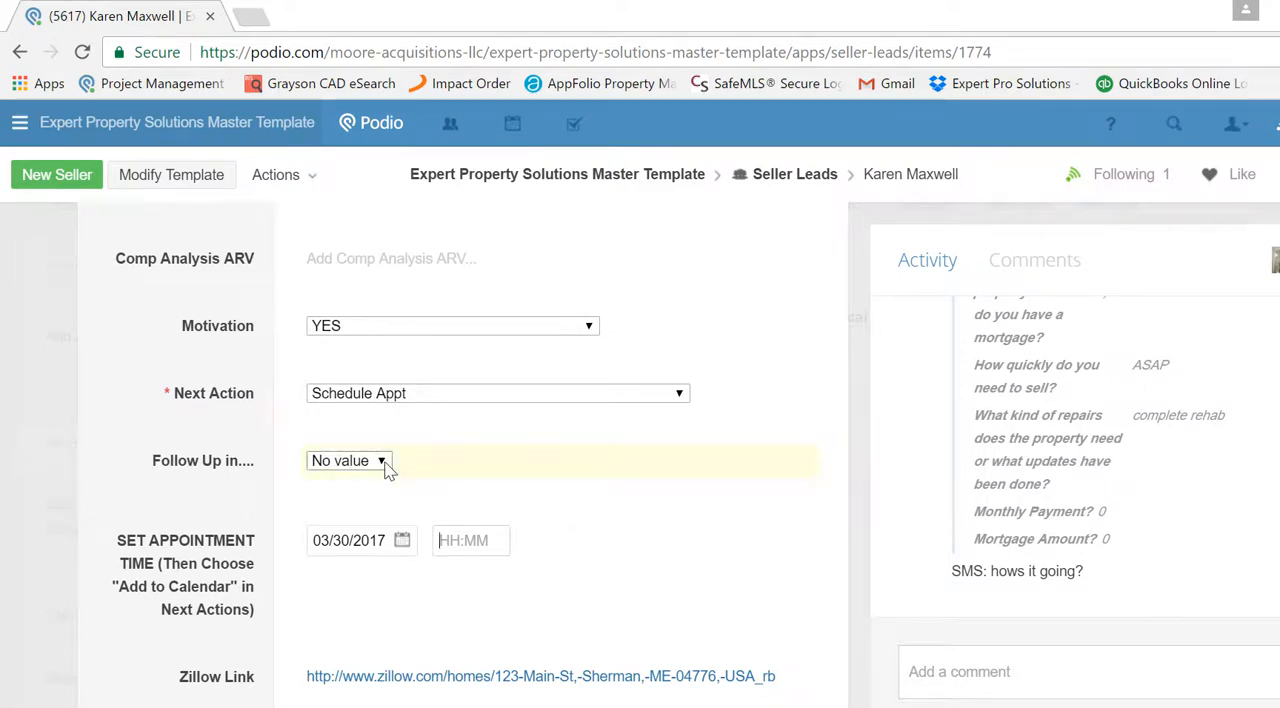
left_click(476, 538)
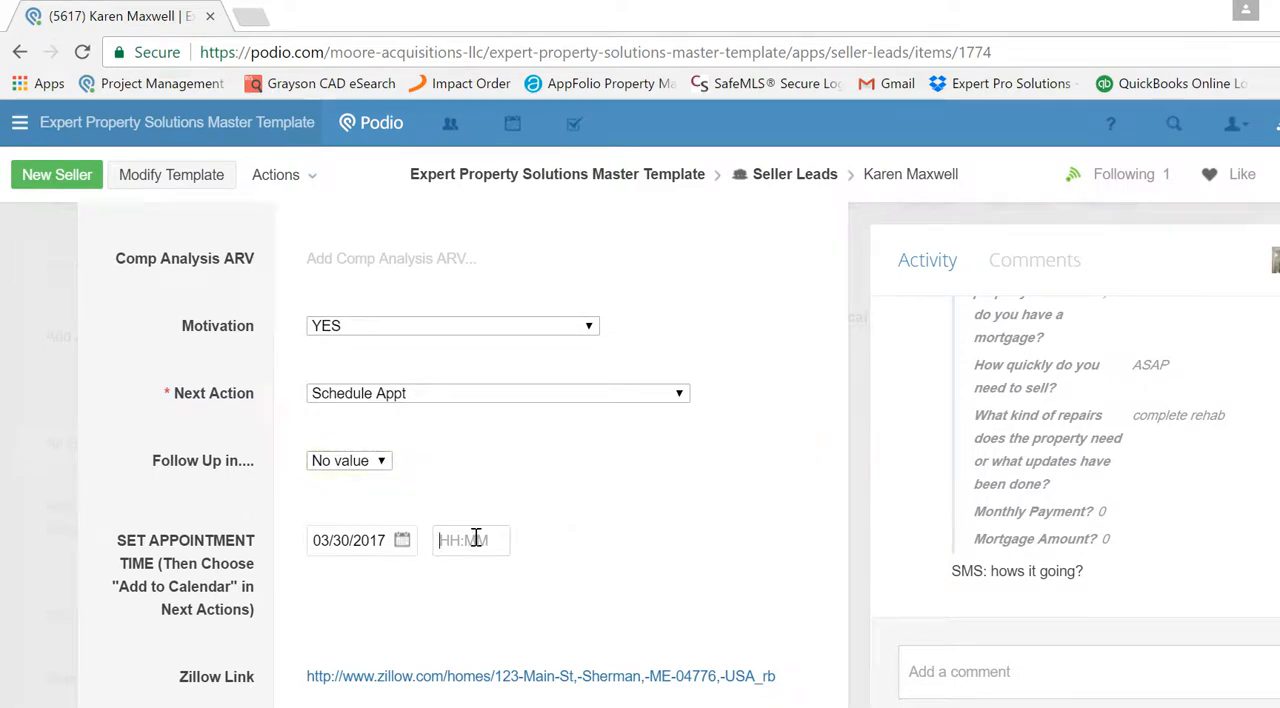
type("10:00 PM")
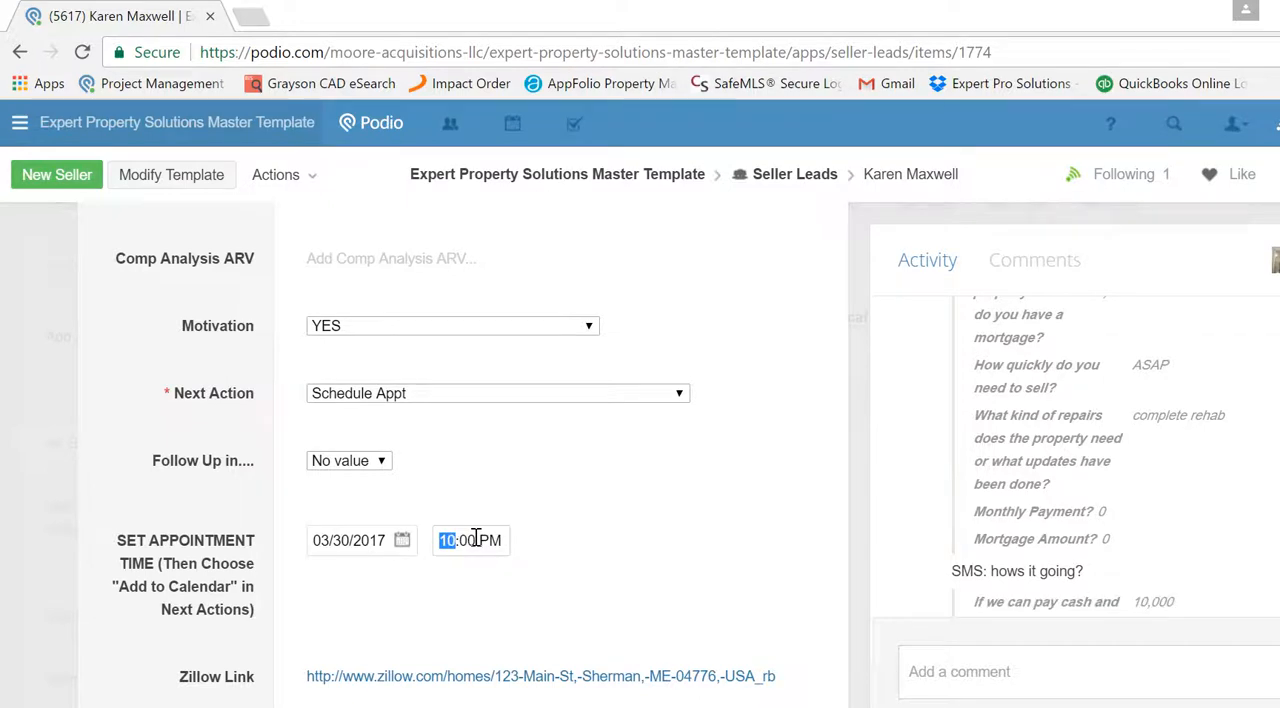
- Change the appointment date to 03/31/2017 and set Next Action to Add Appointment To Calendar (First Select Time Below)
left_click(405, 544)
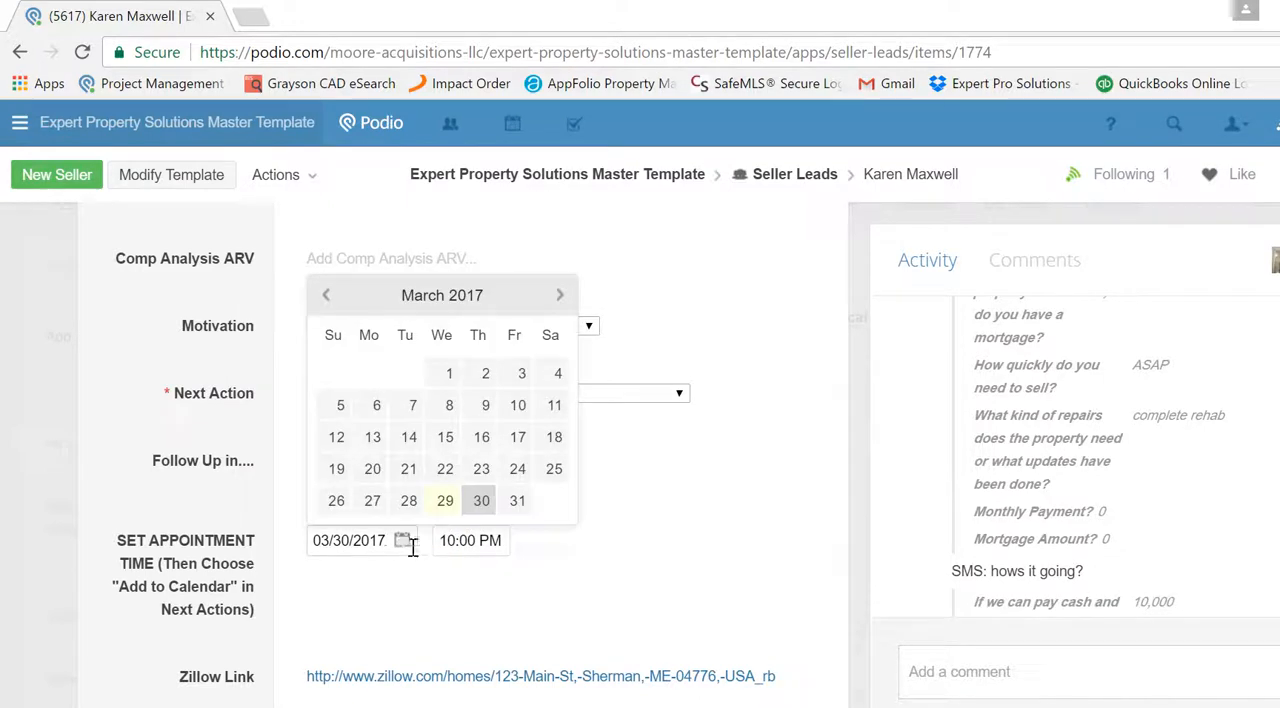
left_click(517, 502)
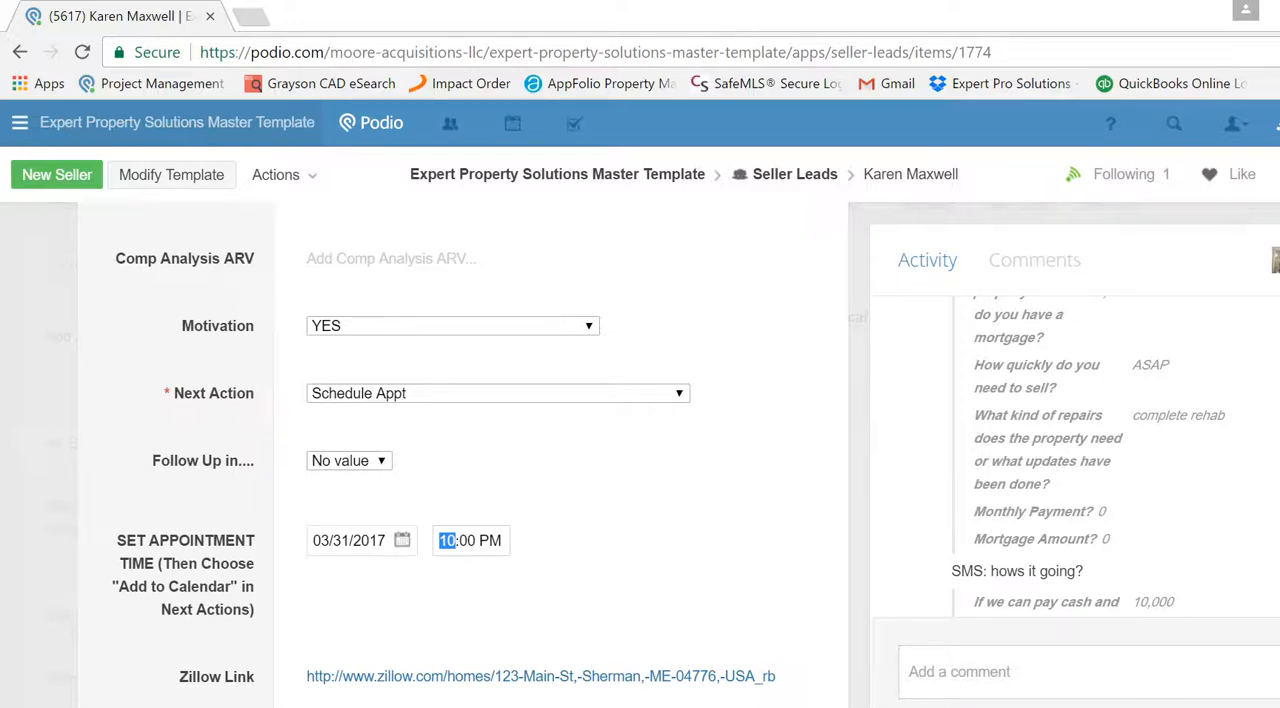
left_click(380, 396)
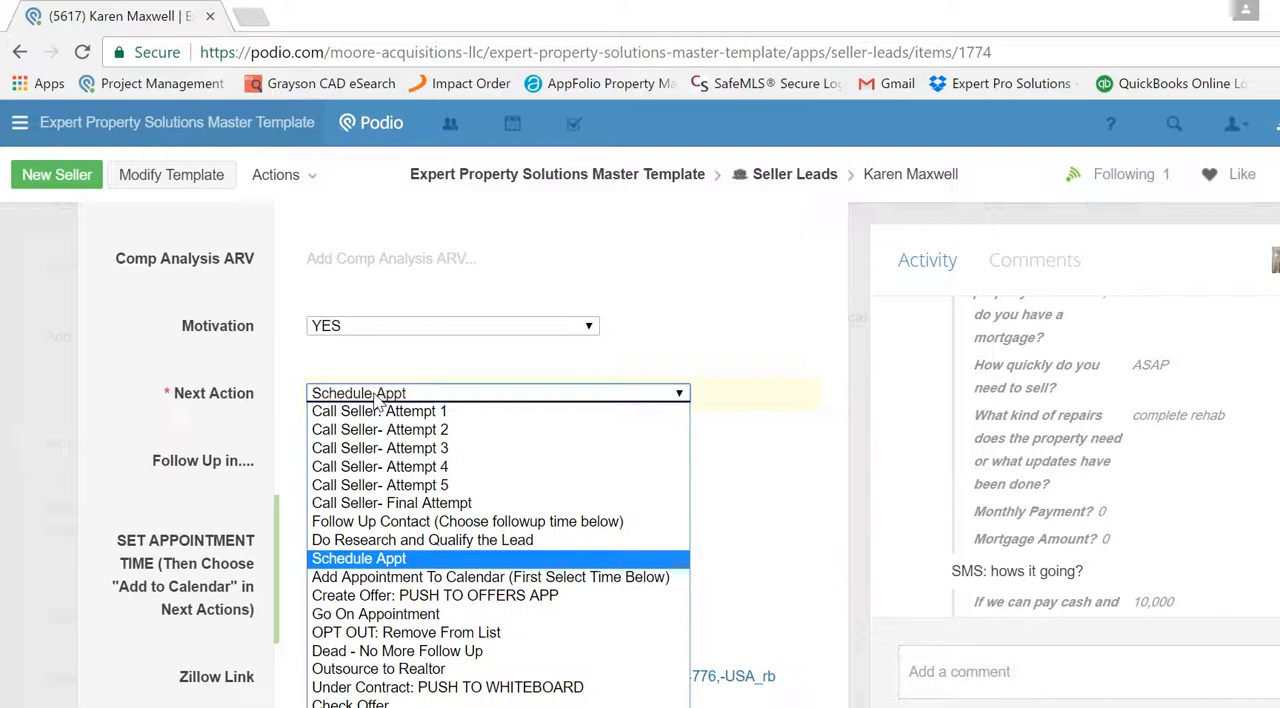
left_click(393, 580)
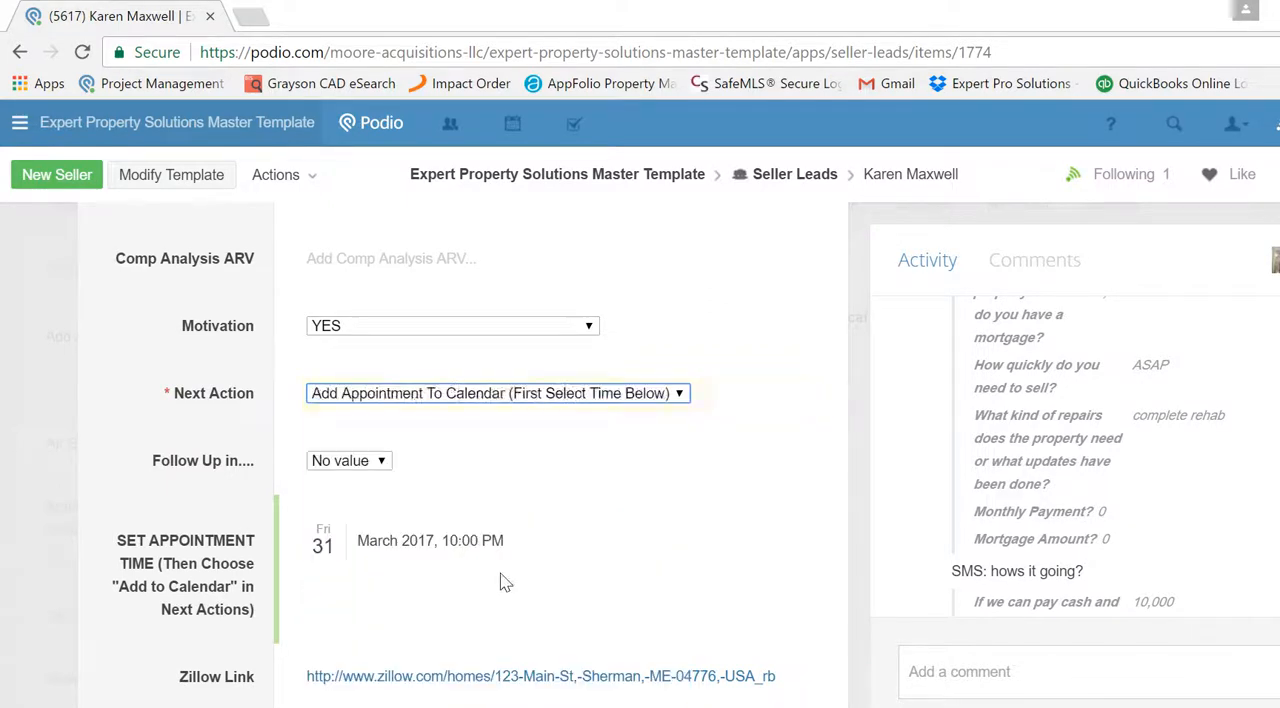
- Look through the lead's fields from Next Action down to Appointment Relationship for the linked appointment
scroll(463, 455, "down", 1)
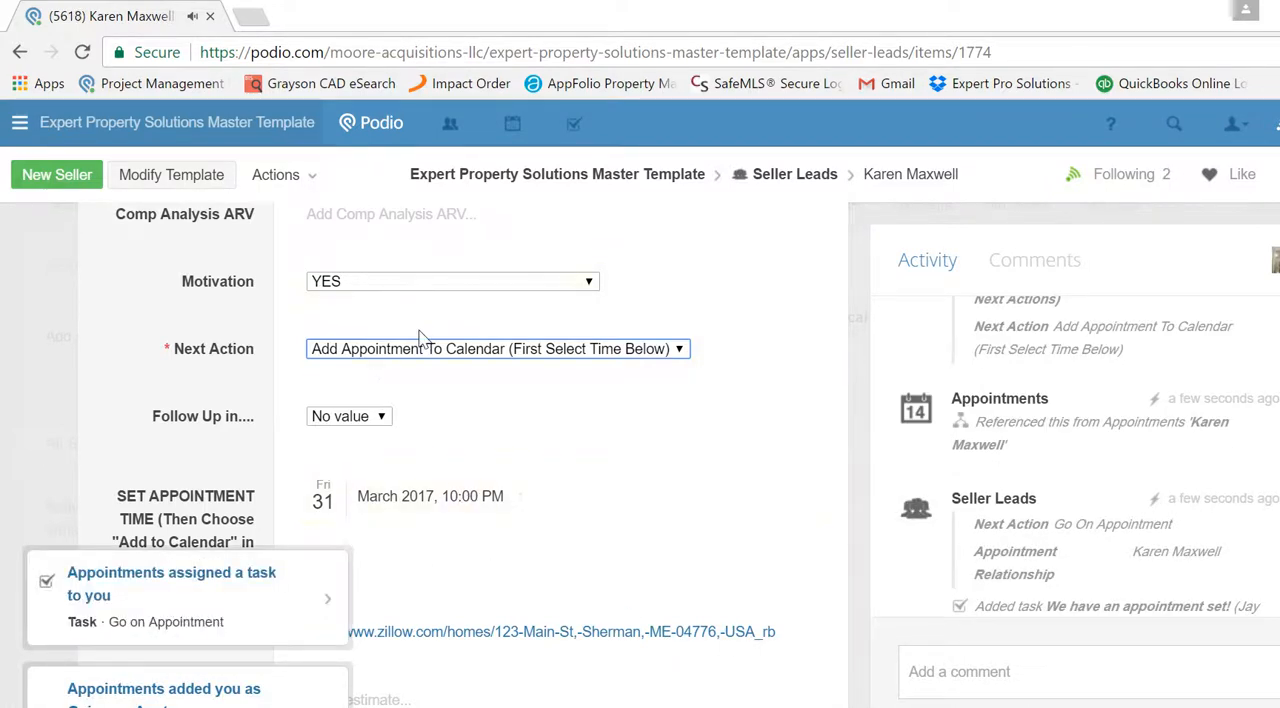
scroll(463, 455, "down", 1)
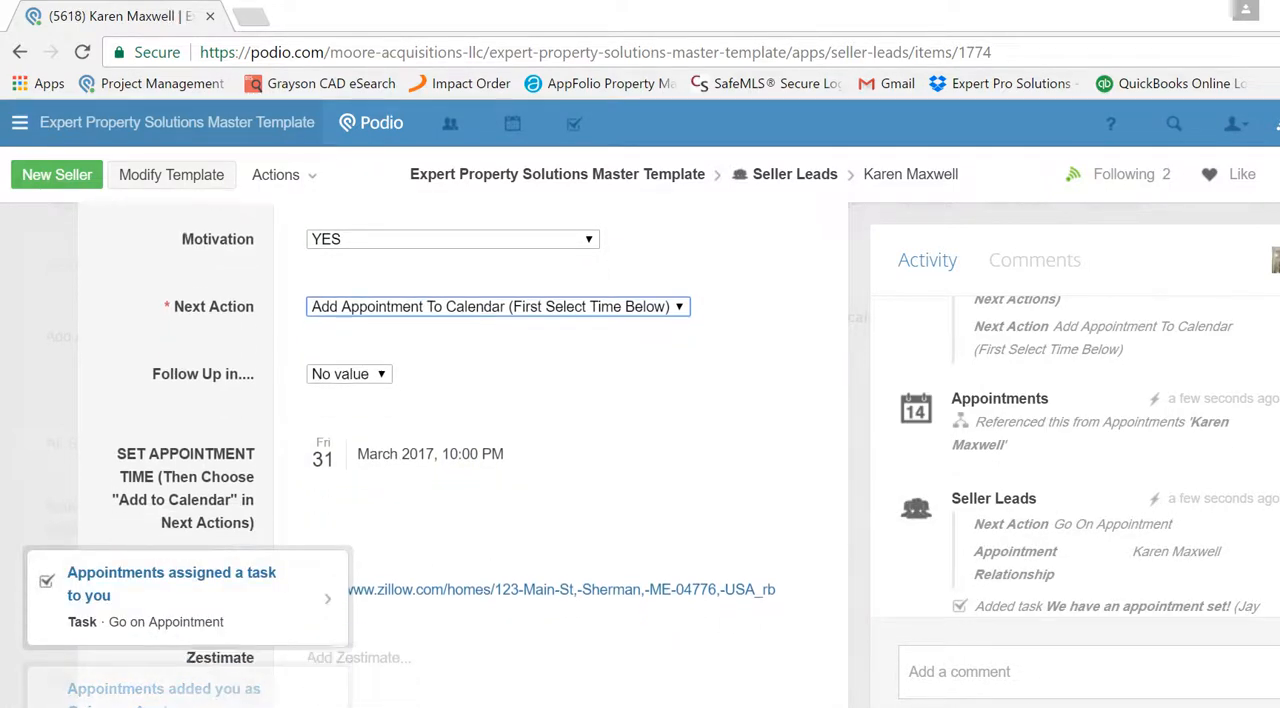
scroll(463, 455, "down", 5)
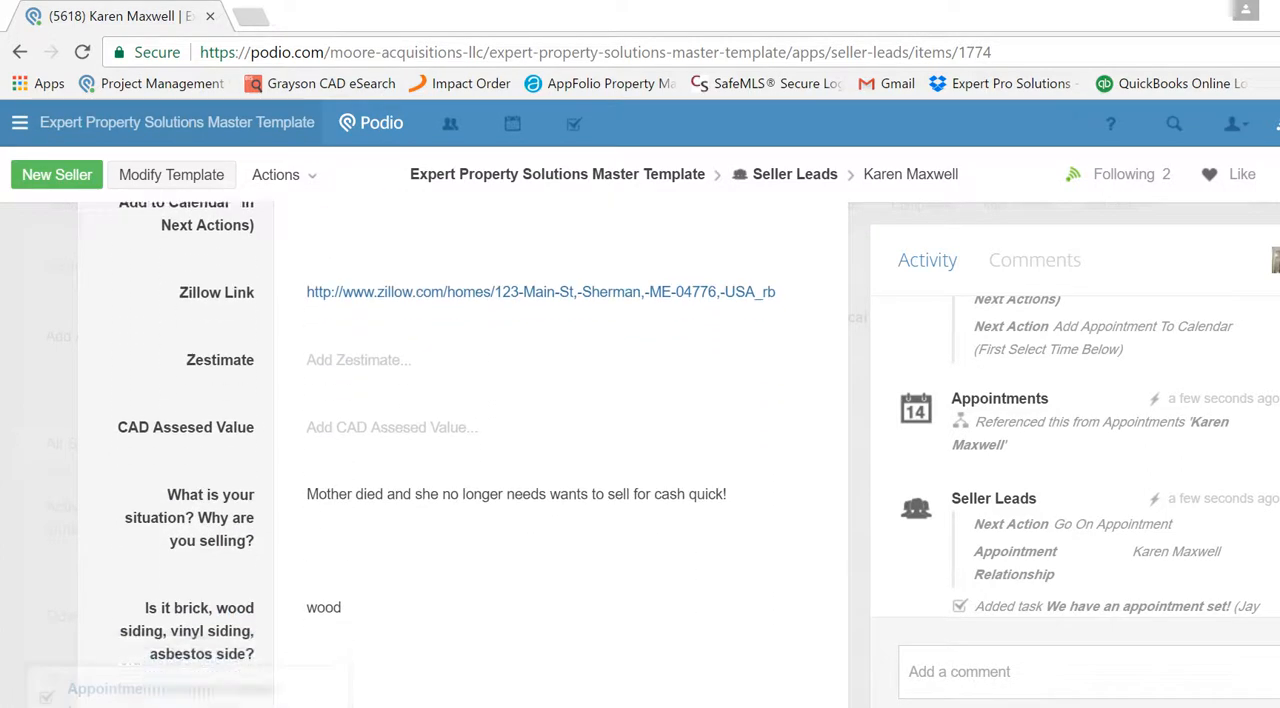
scroll(463, 455, "down", 12)
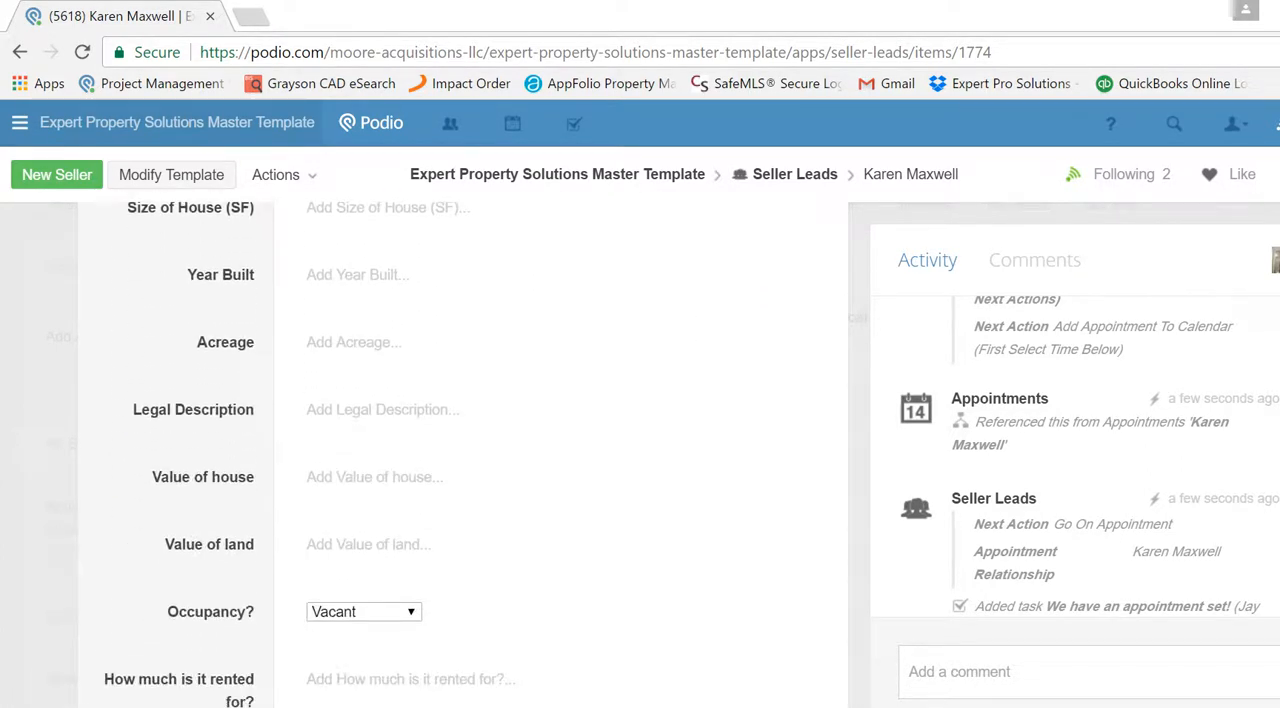
scroll(463, 455, "down", 9)
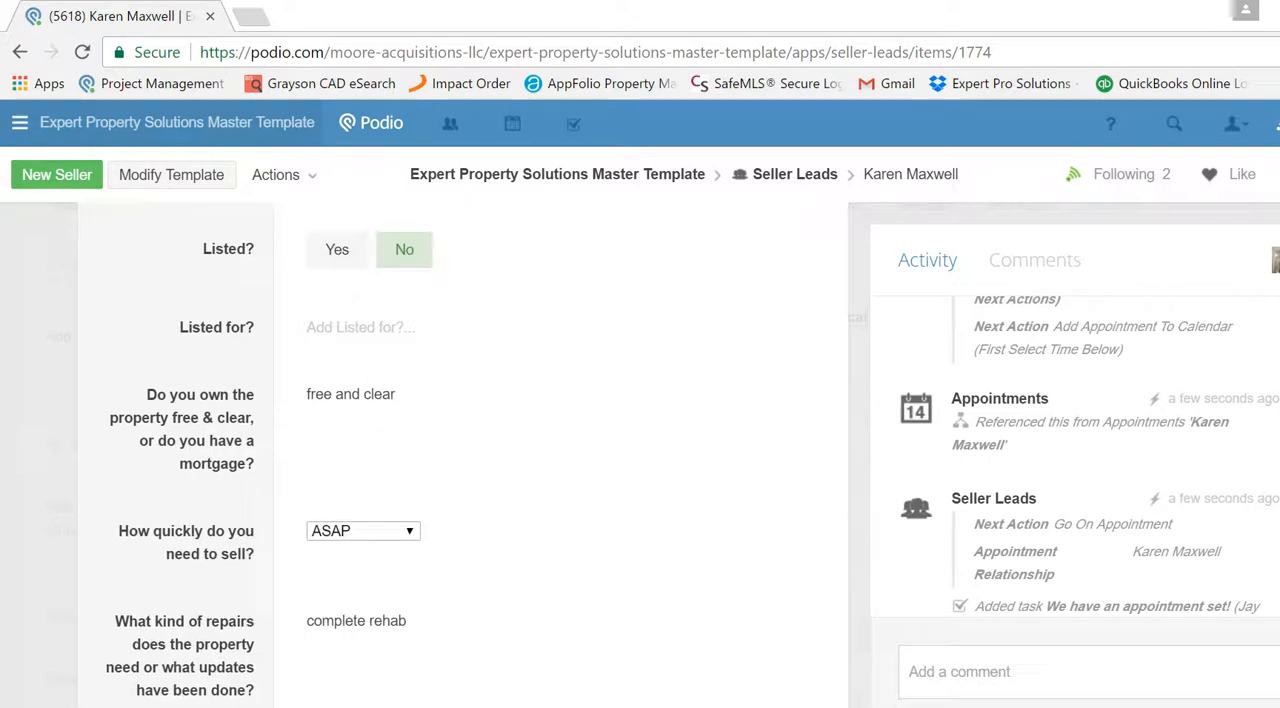
scroll(463, 455, "down", 5)
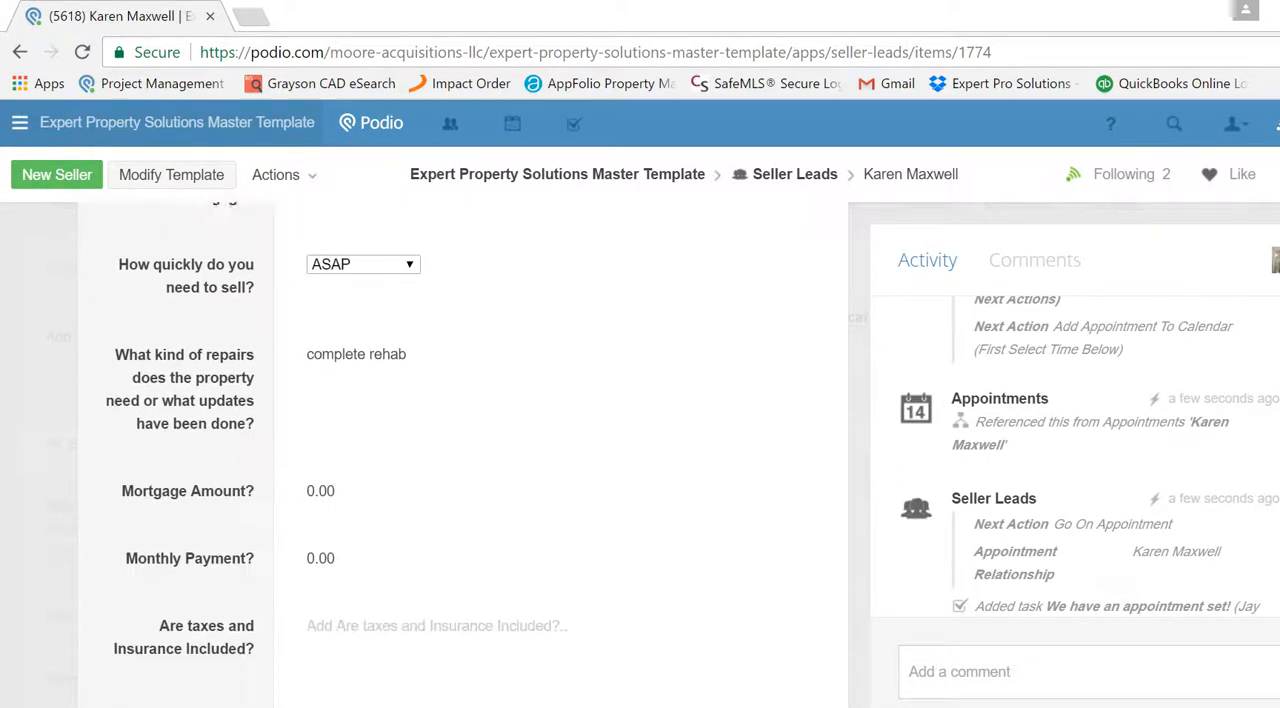
scroll(463, 455, "down", 9)
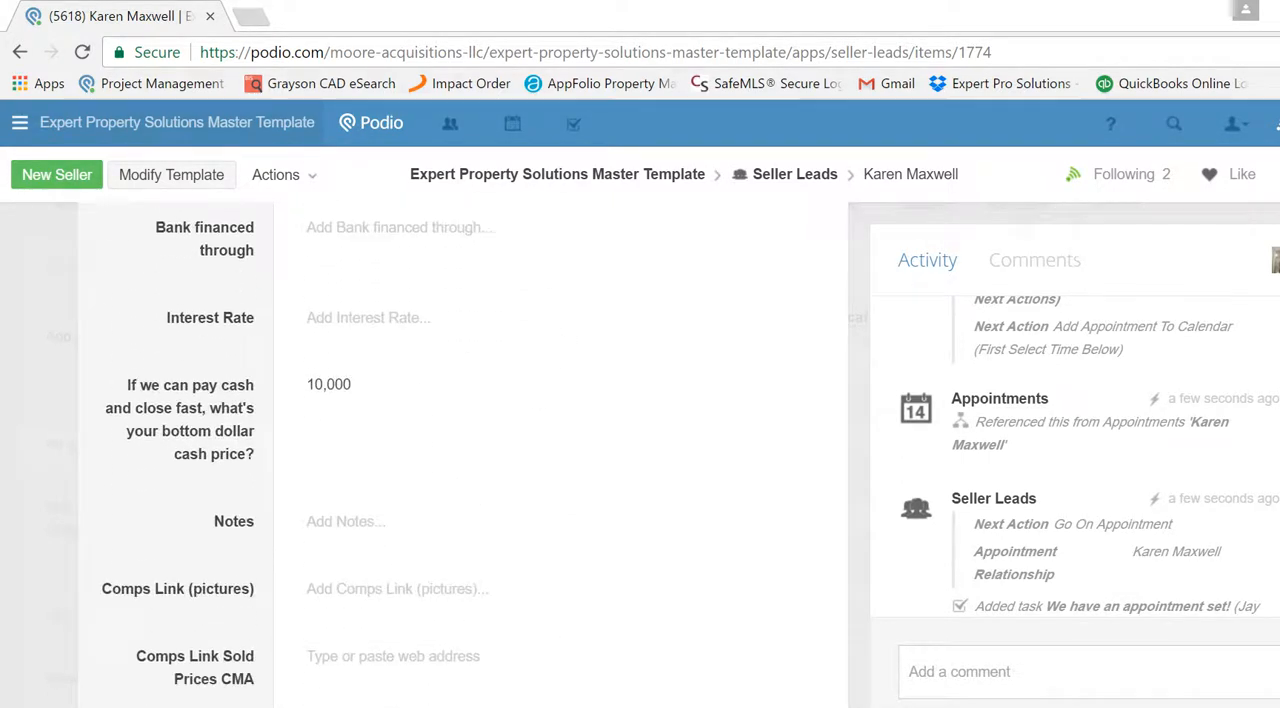
scroll(463, 455, "down", 12)
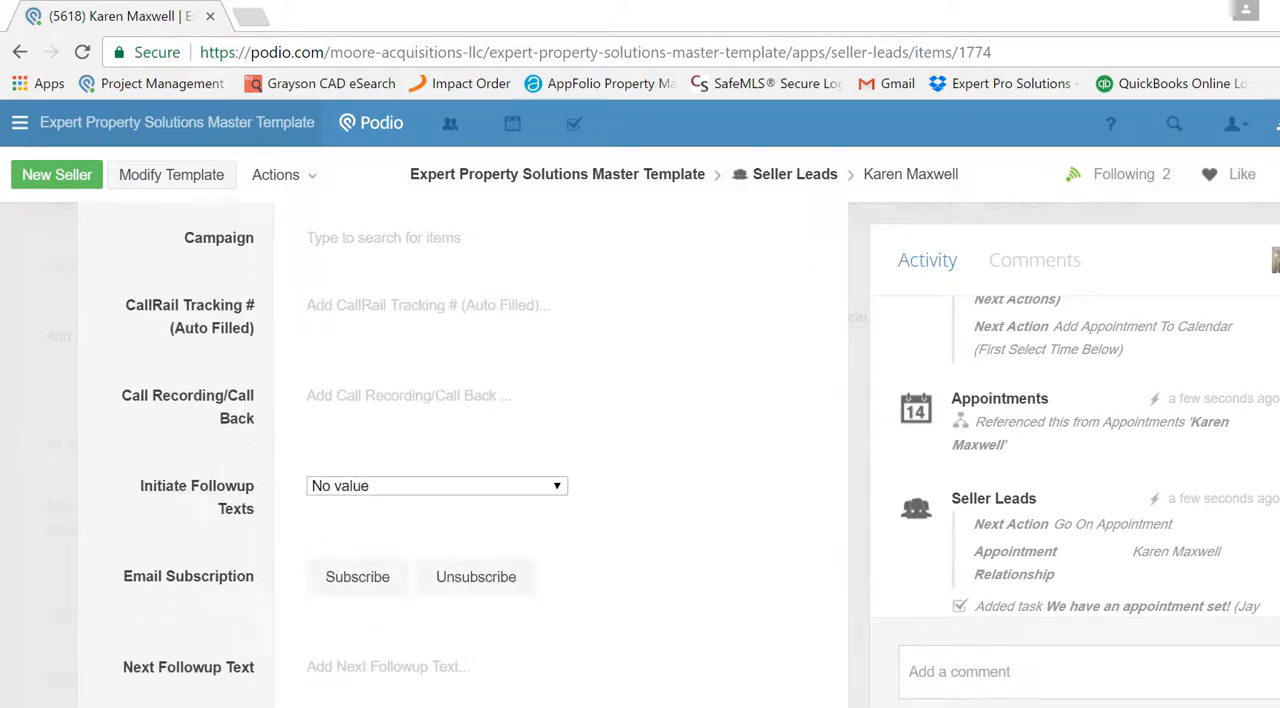
scroll(463, 455, "down", 6)
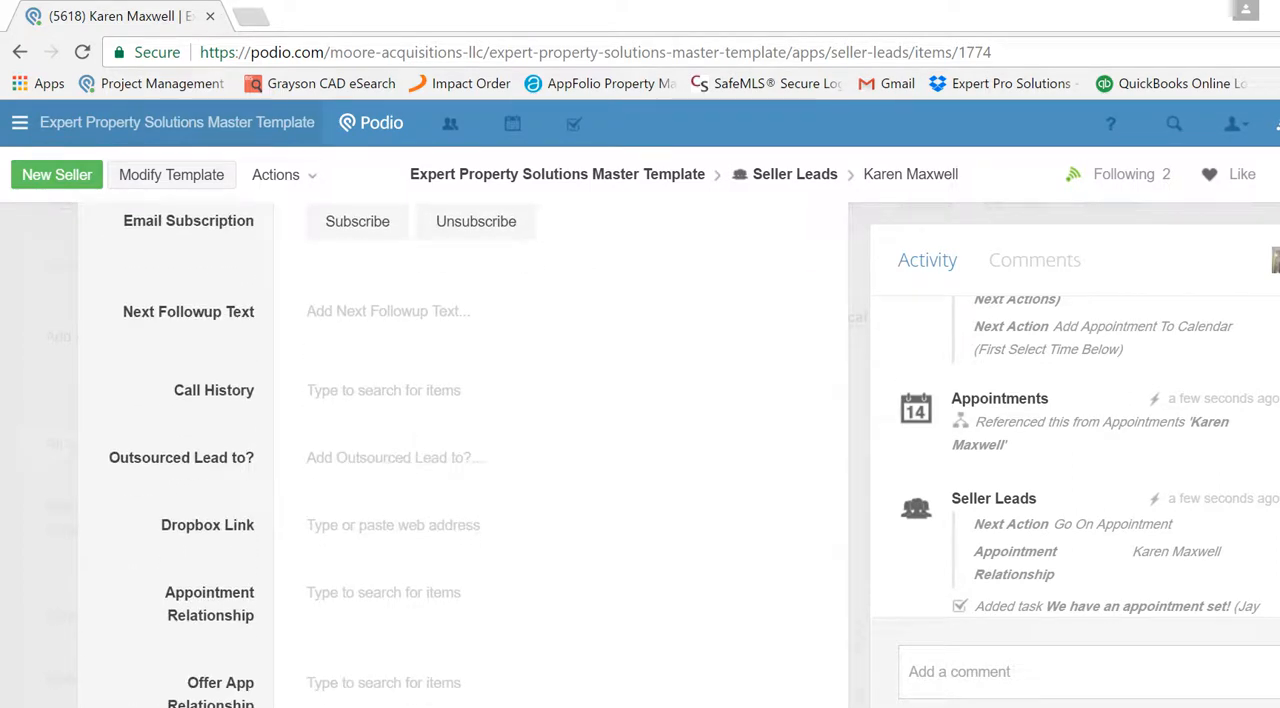
- Reload the lead page and examine the appointment linked in the Appointment Relationship field
left_click(82, 52)
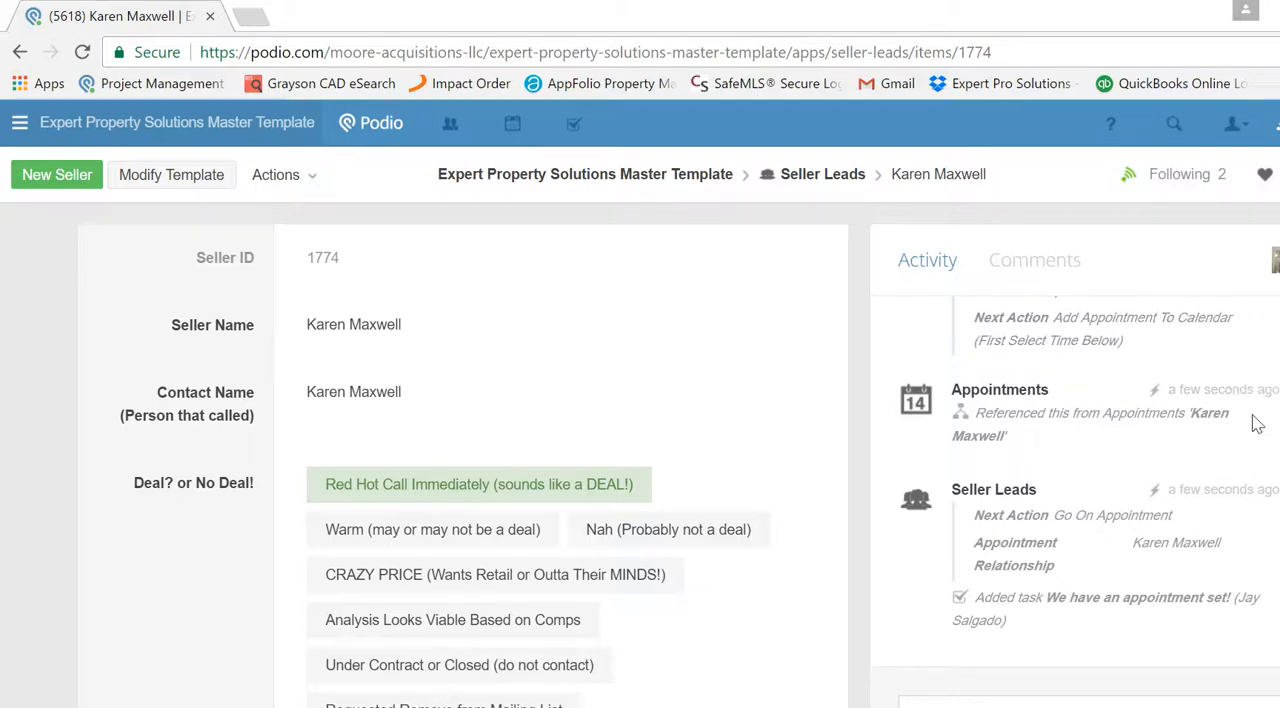
scroll(463, 456, "down", 15)
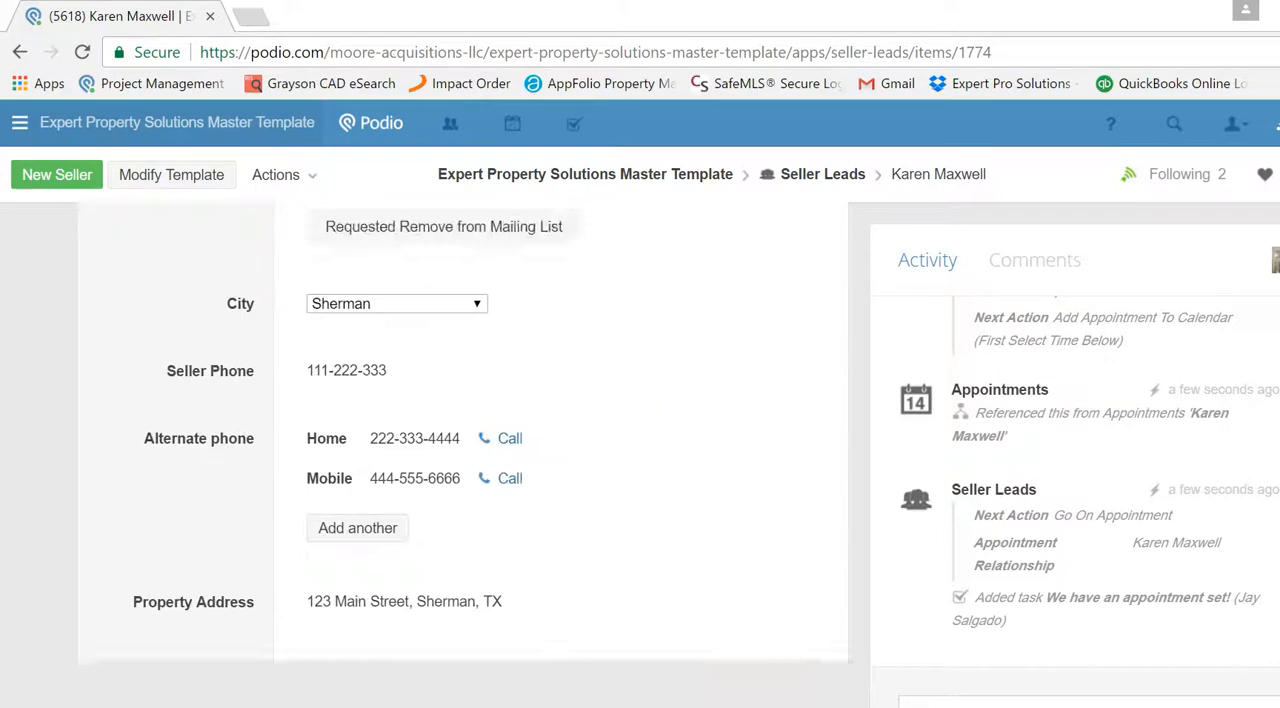
scroll(463, 456, "down", 5)
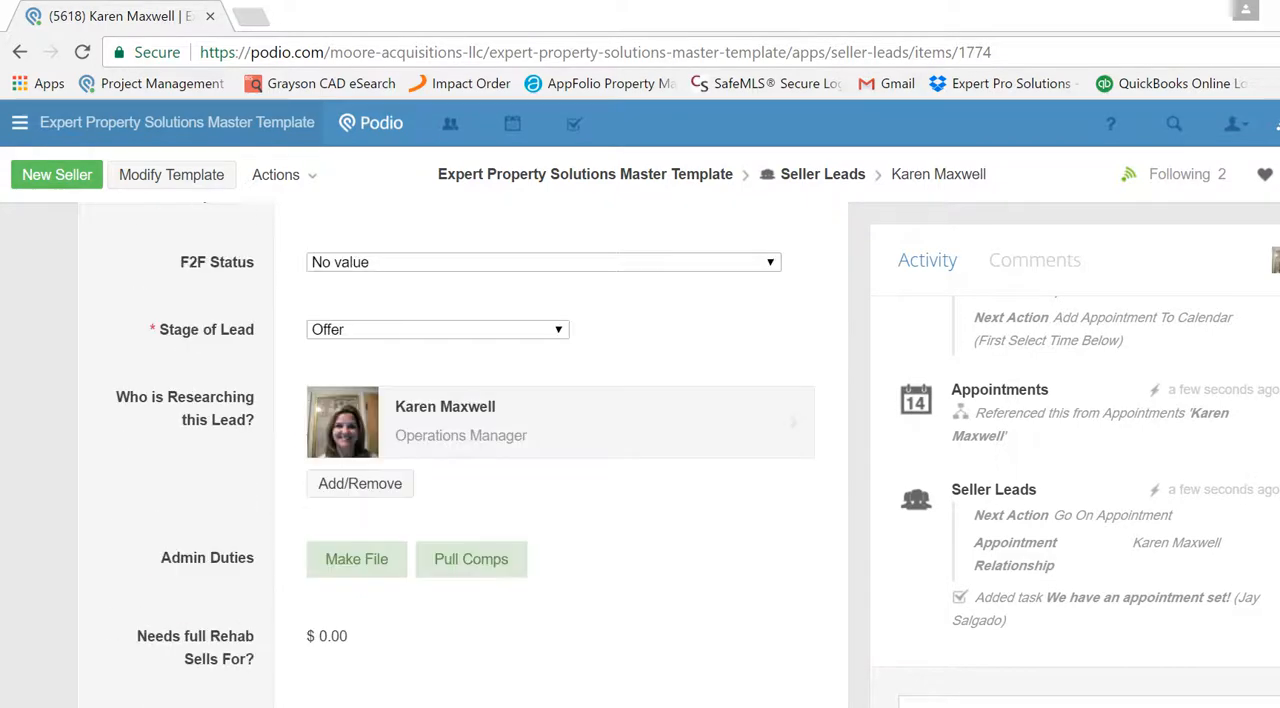
scroll(463, 456, "down", 15)
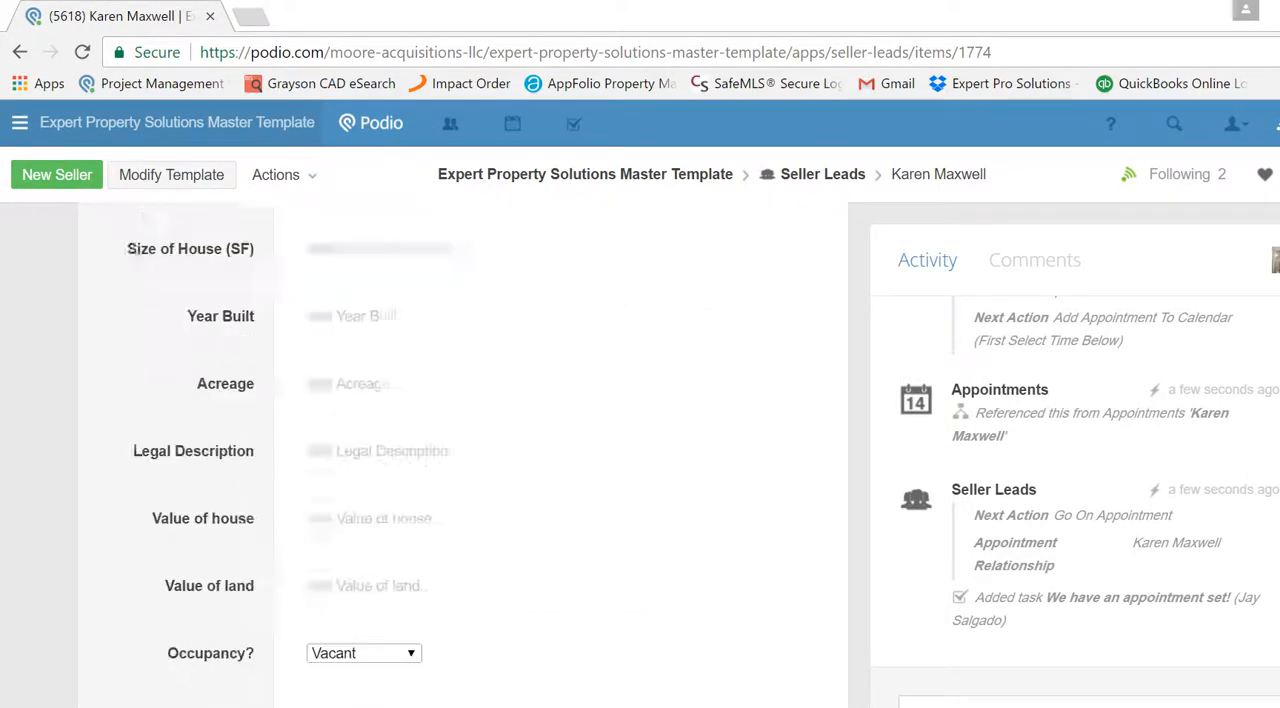
scroll(463, 456, "down", 5)
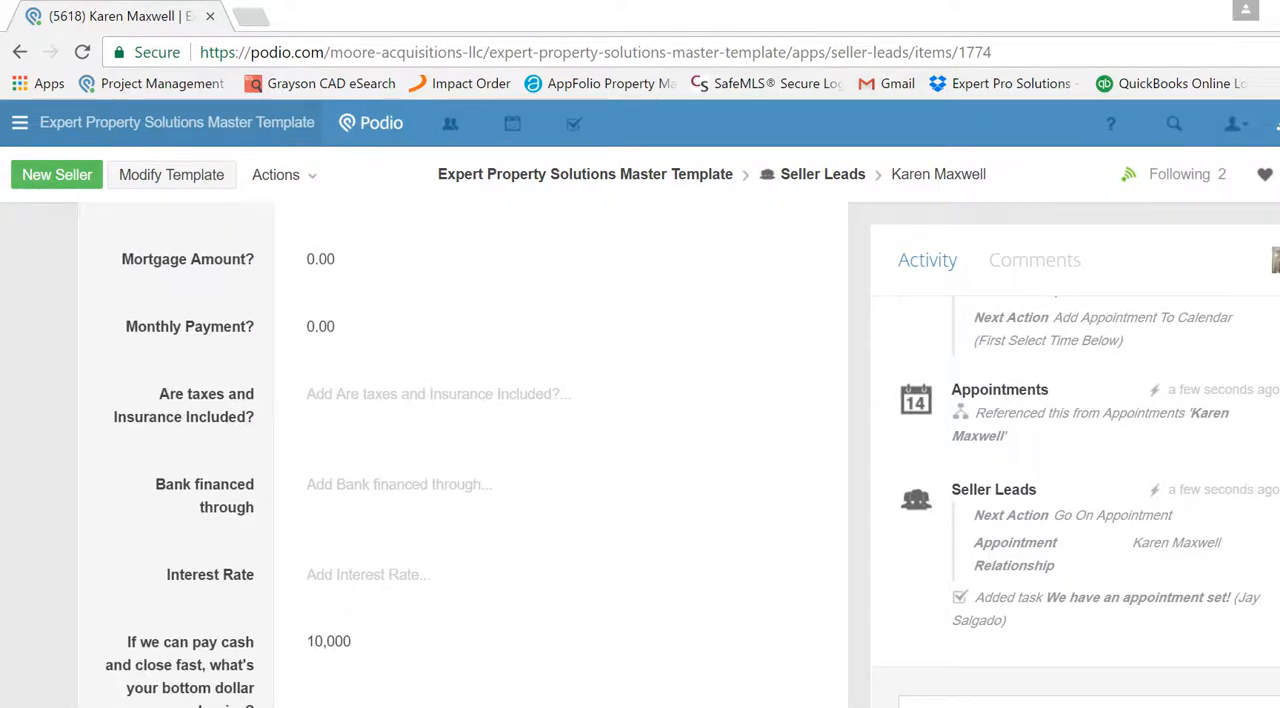
scroll(463, 456, "down", 5)
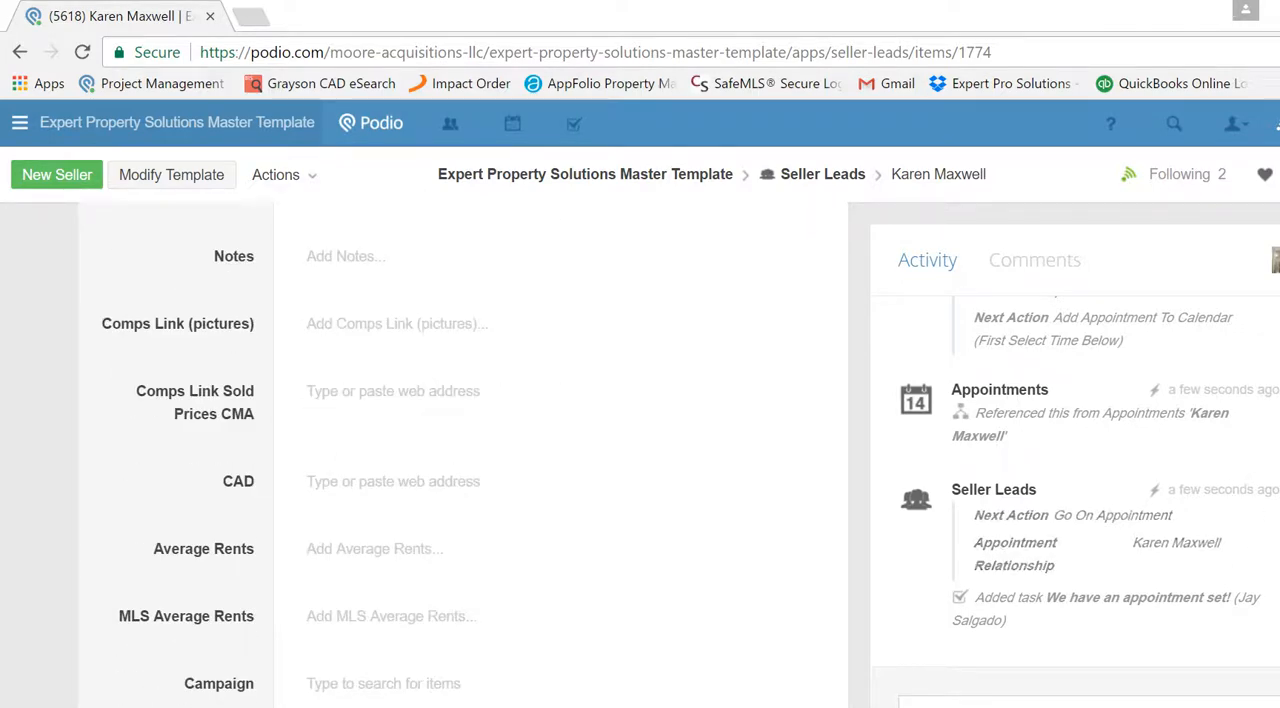
scroll(463, 456, "down", 5)
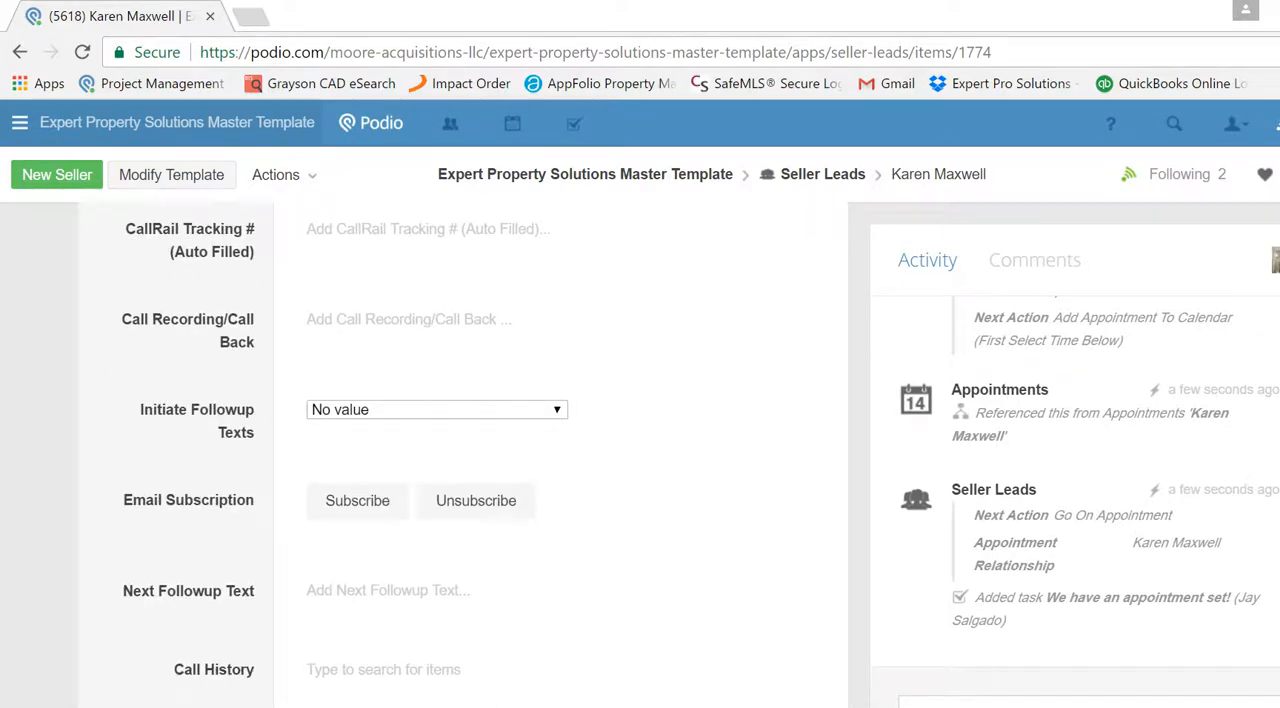
scroll(463, 456, "up", 5)
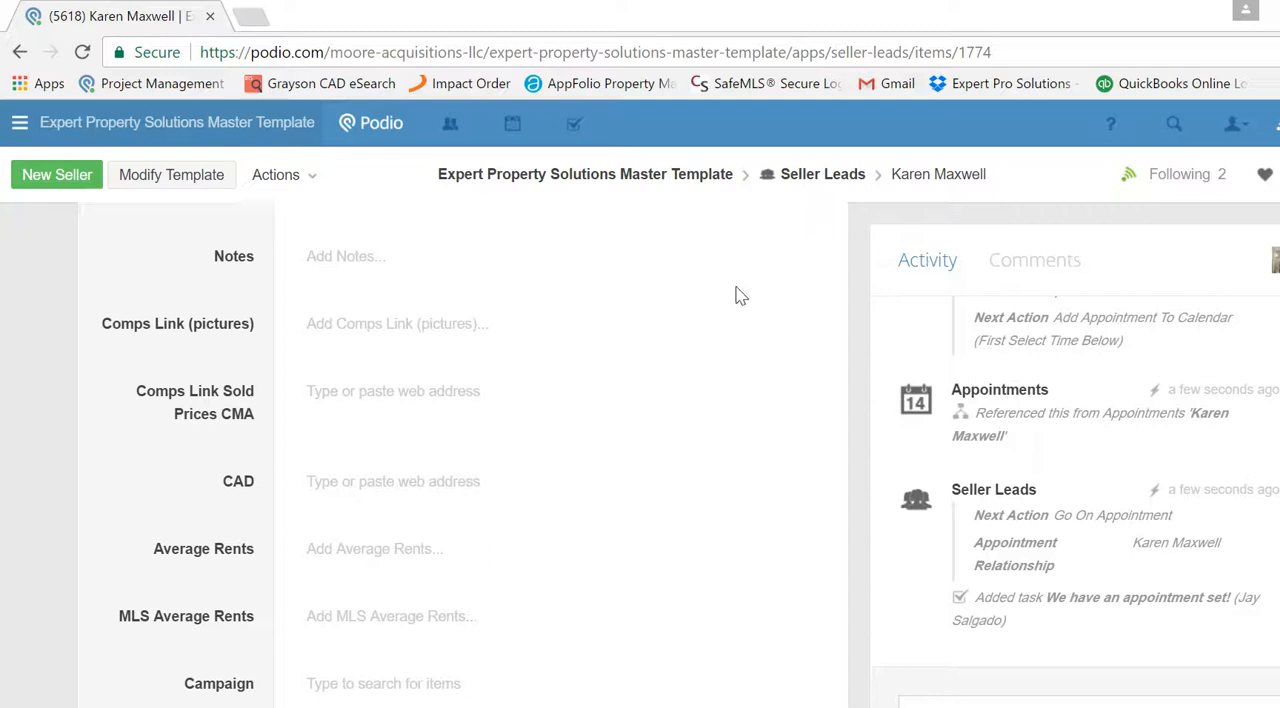
scroll(460, 455, "down", 5)
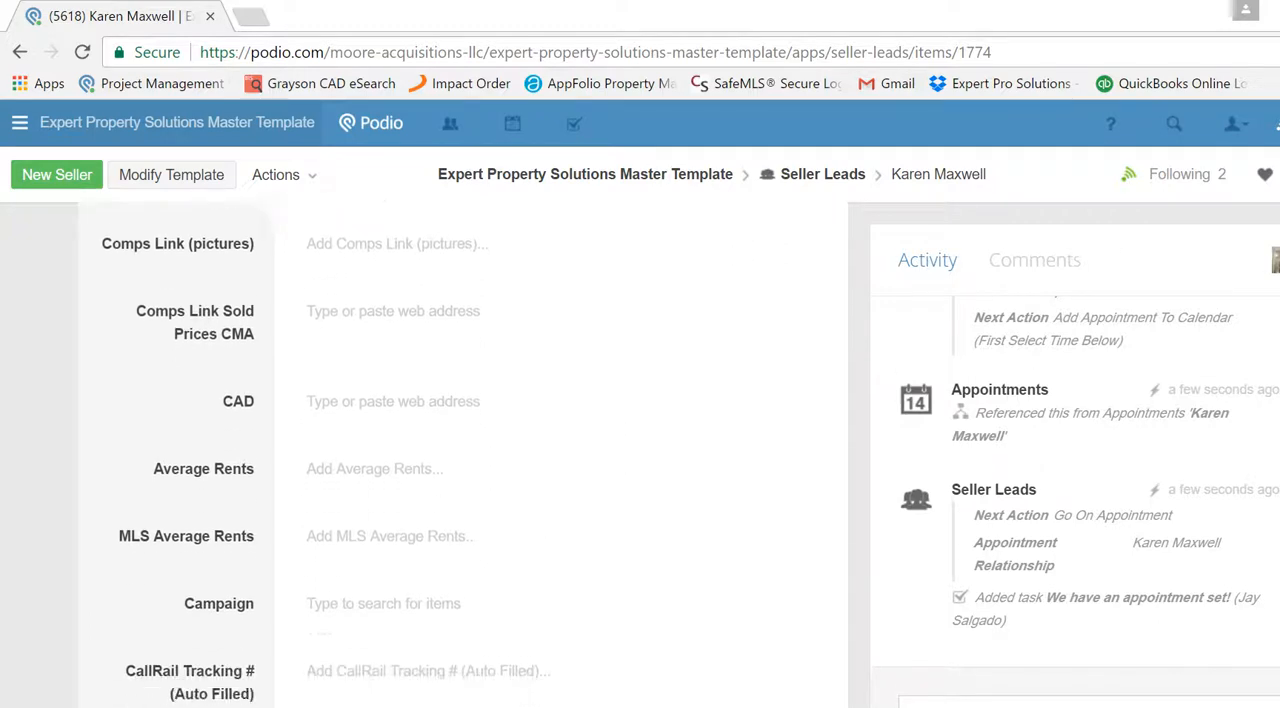
scroll(460, 455, "down", 8)
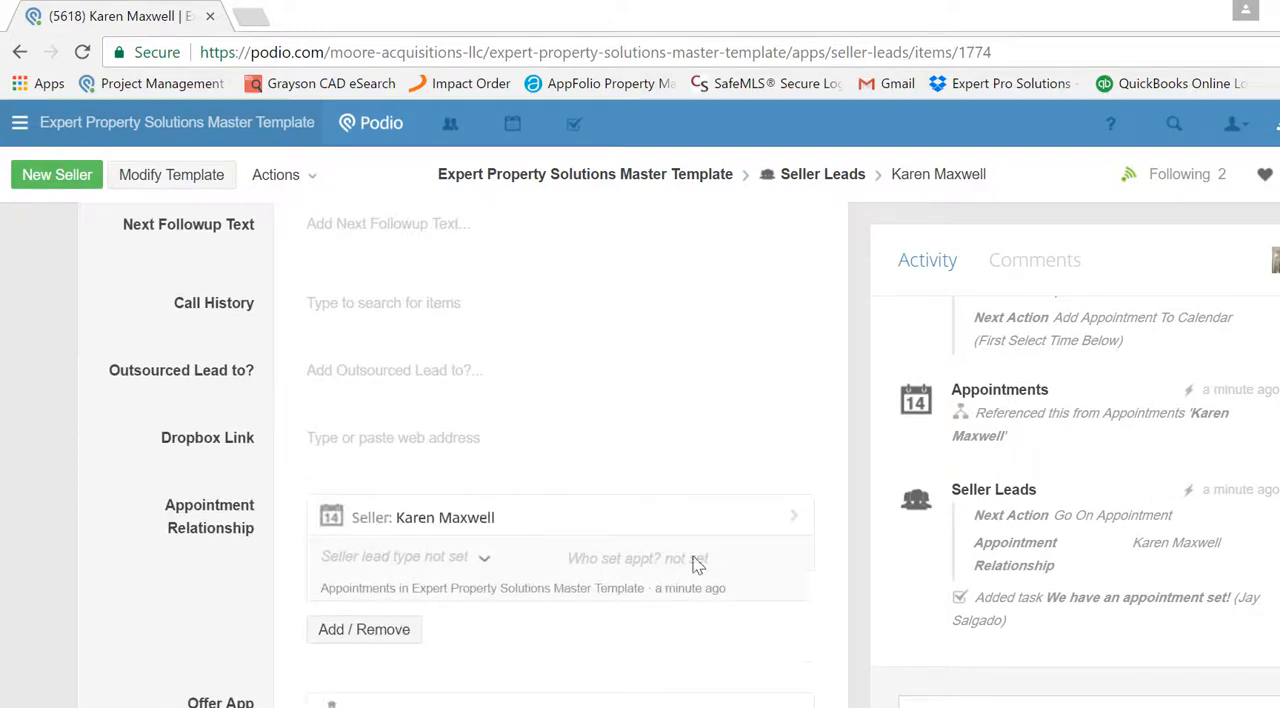
- Open the appointment linked to the lead and assign the operations manager in the Who set appt? field
left_click(415, 533)
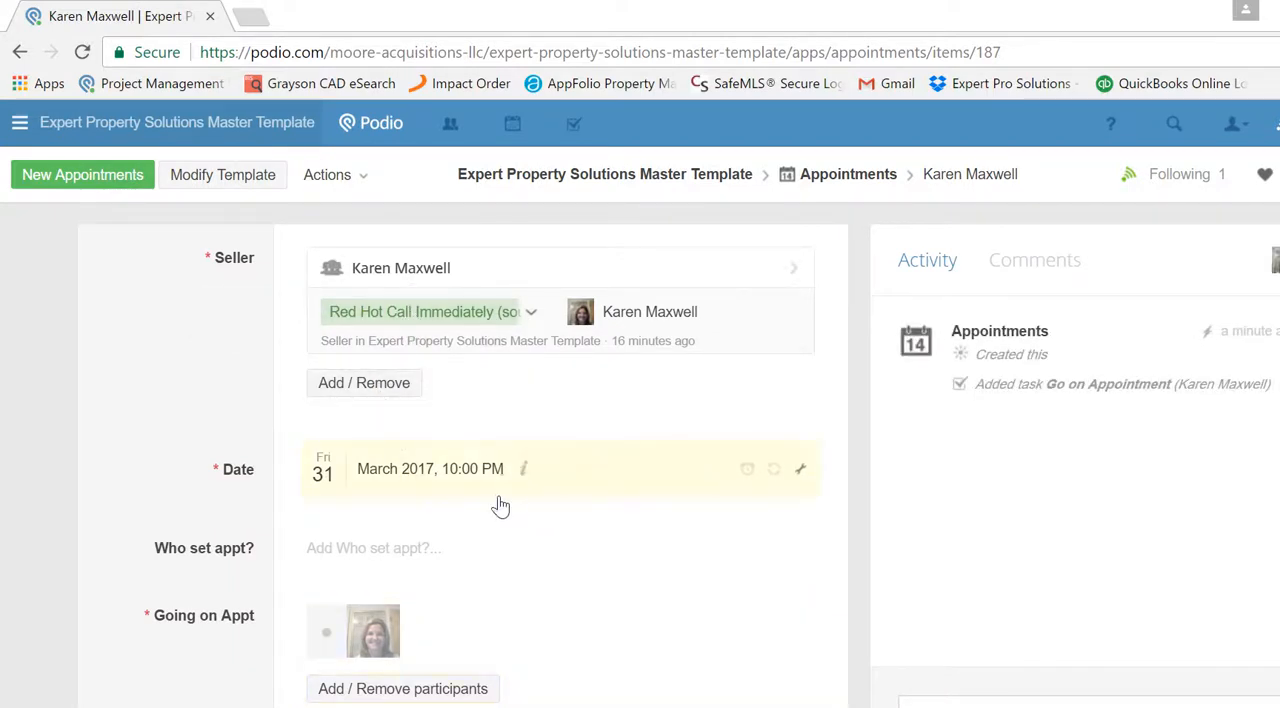
left_click(389, 551)
type("karen")
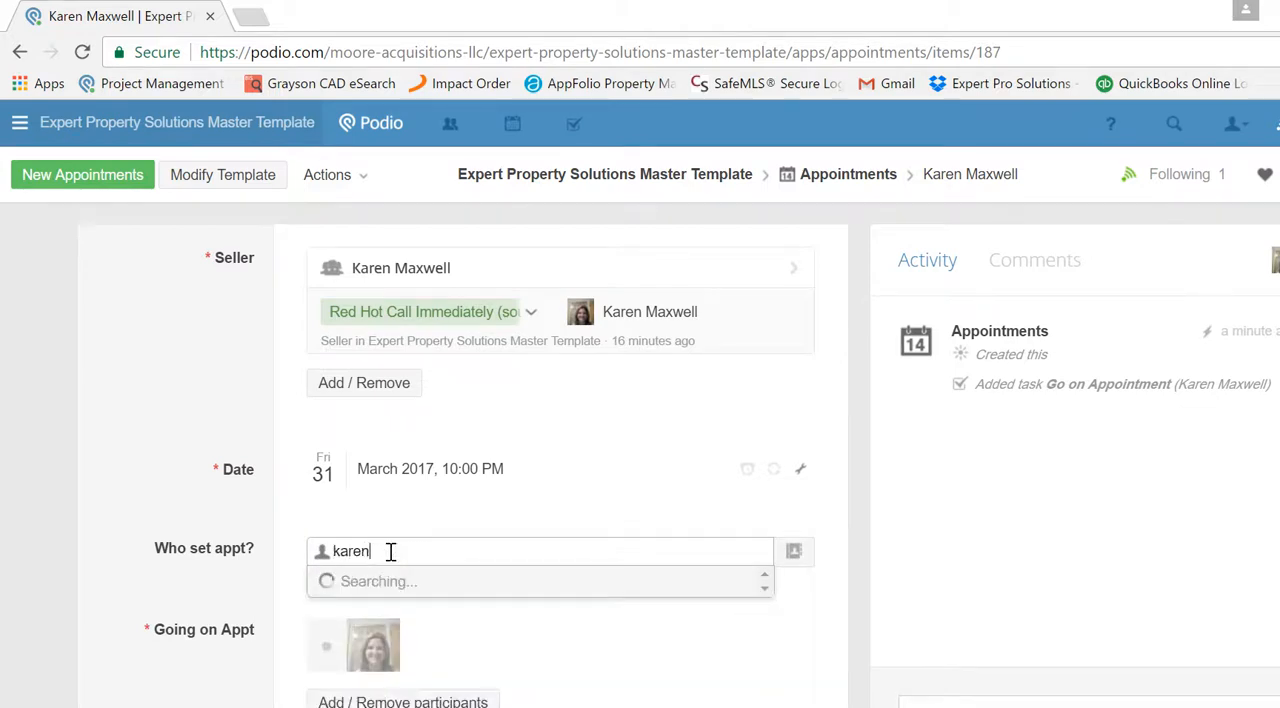
left_click(414, 612)
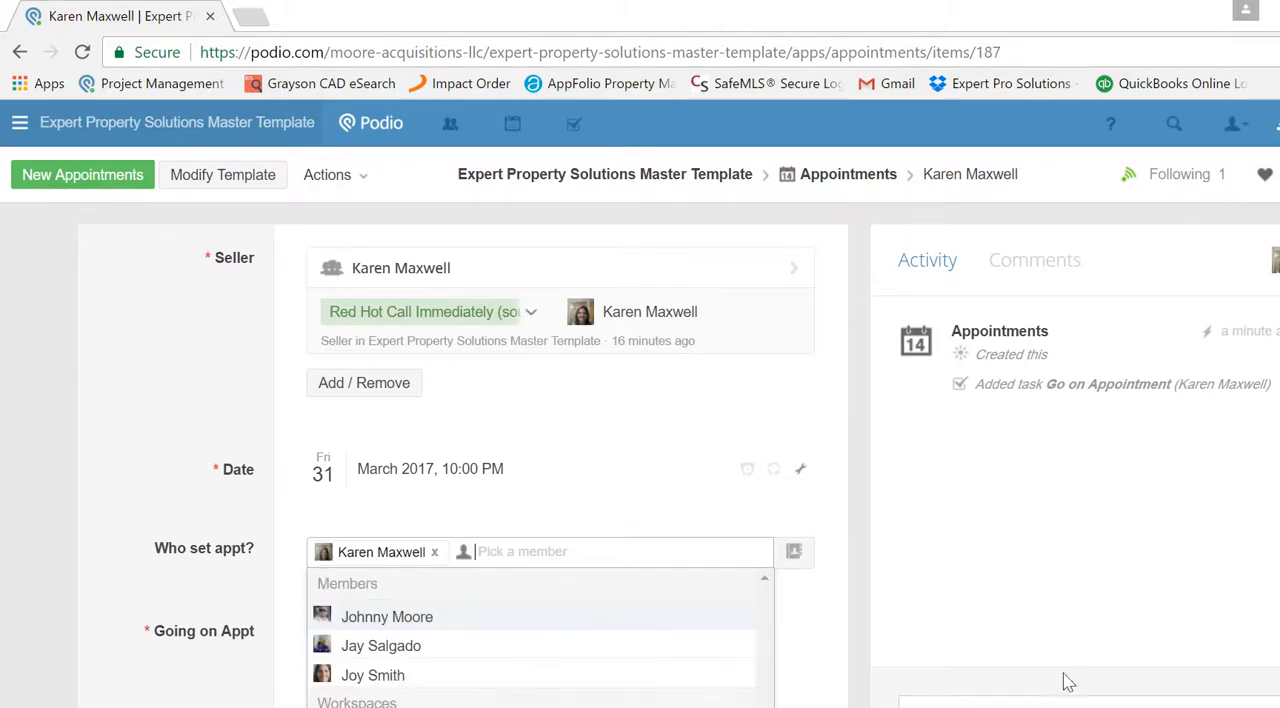
scroll(560, 455, "down", 2)
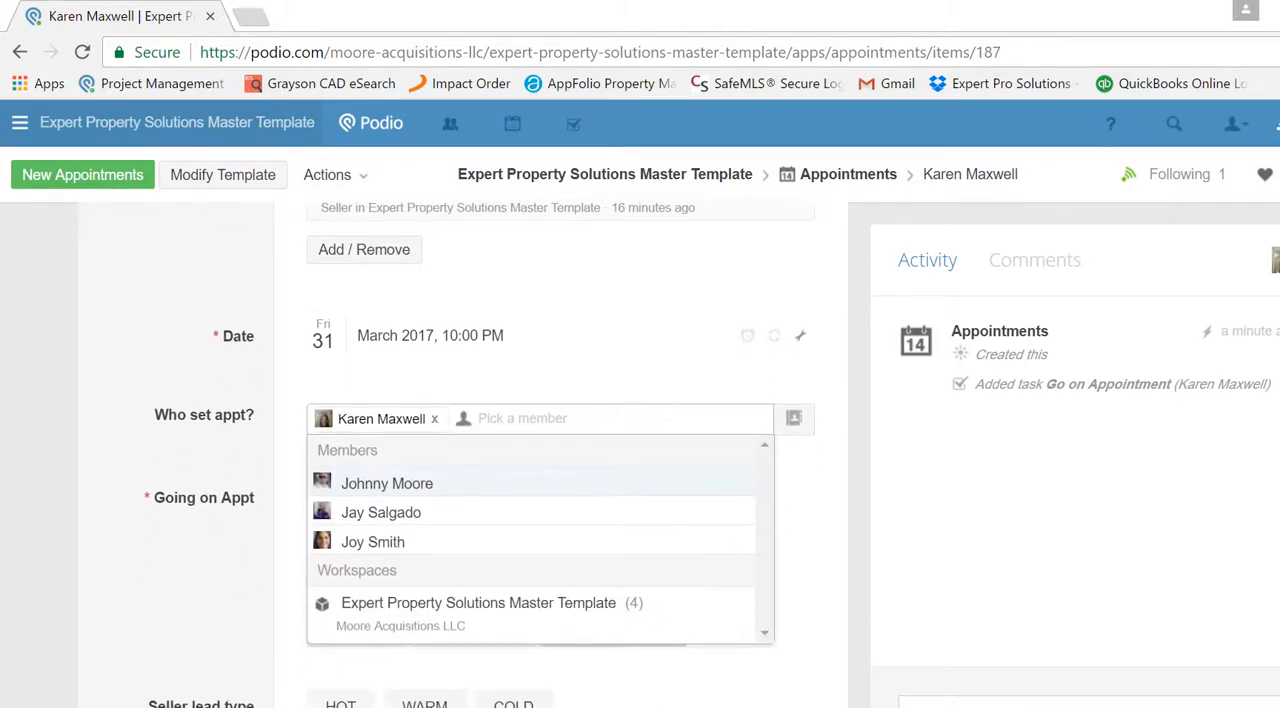
left_click(789, 703)
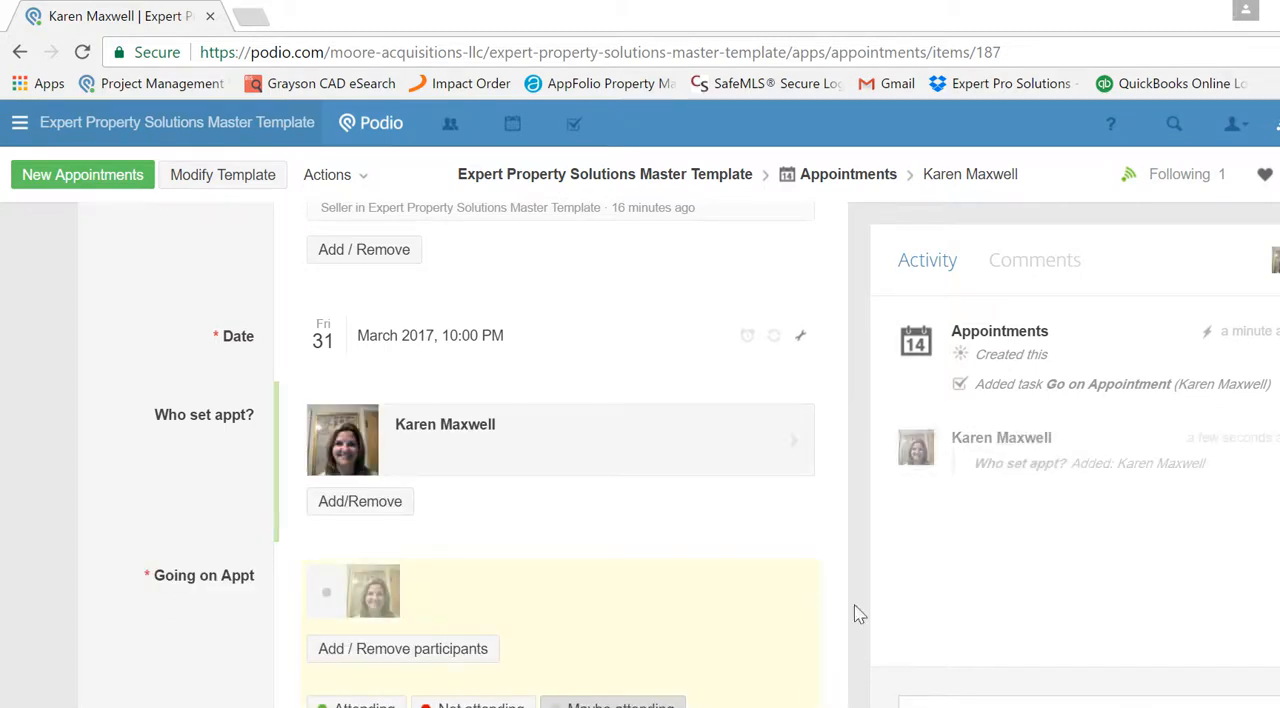
- Mark the appointment participant as Attending and set the seller lead type to HOT
scroll(560, 450, "down", 3)
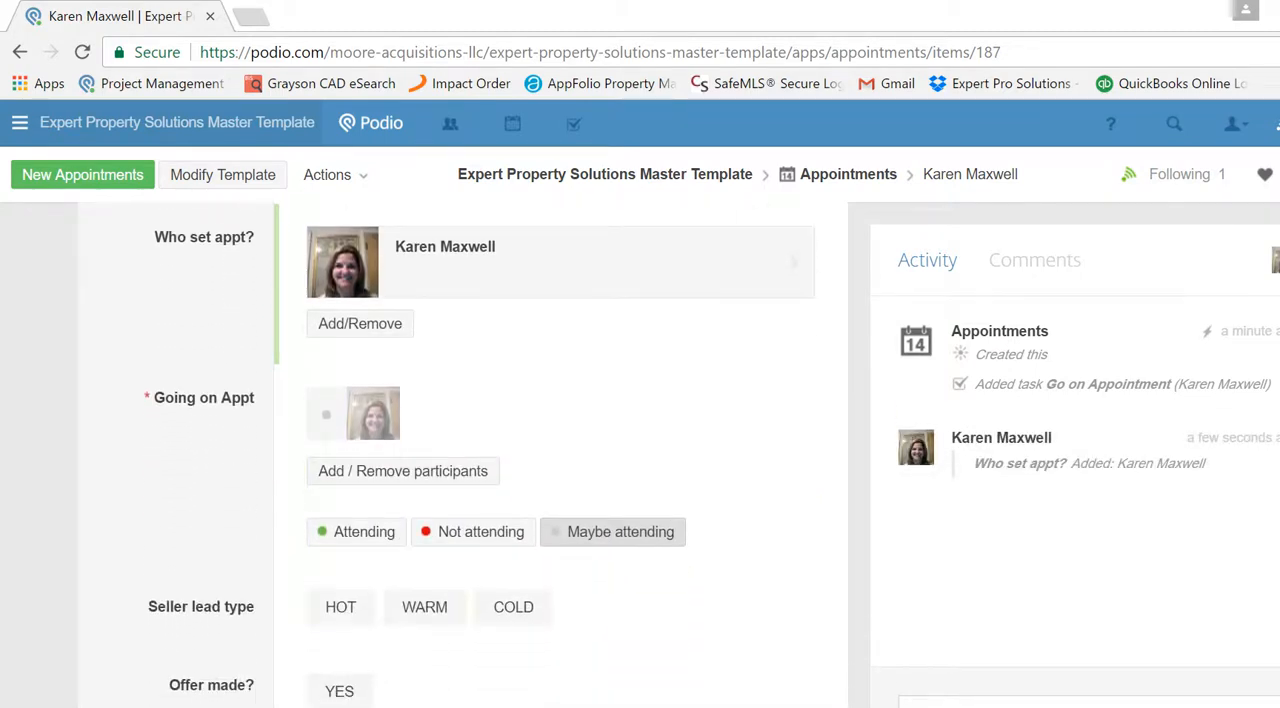
left_click(360, 533)
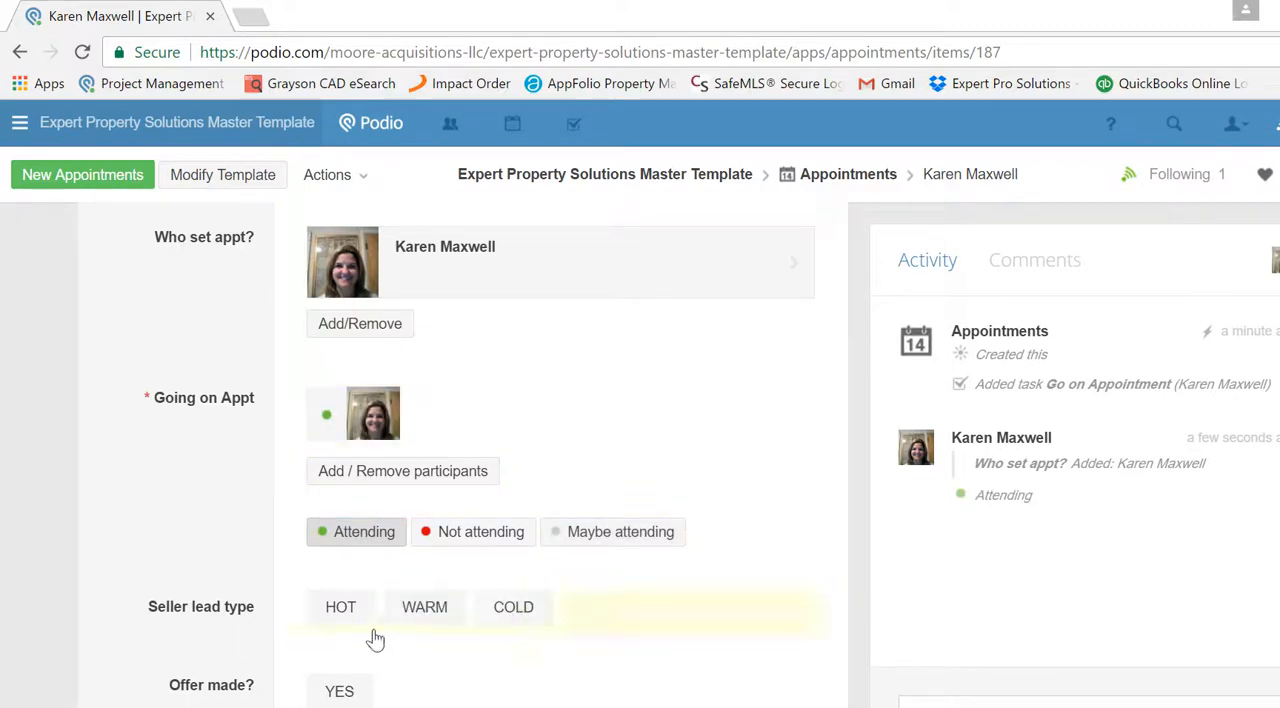
left_click(345, 614)
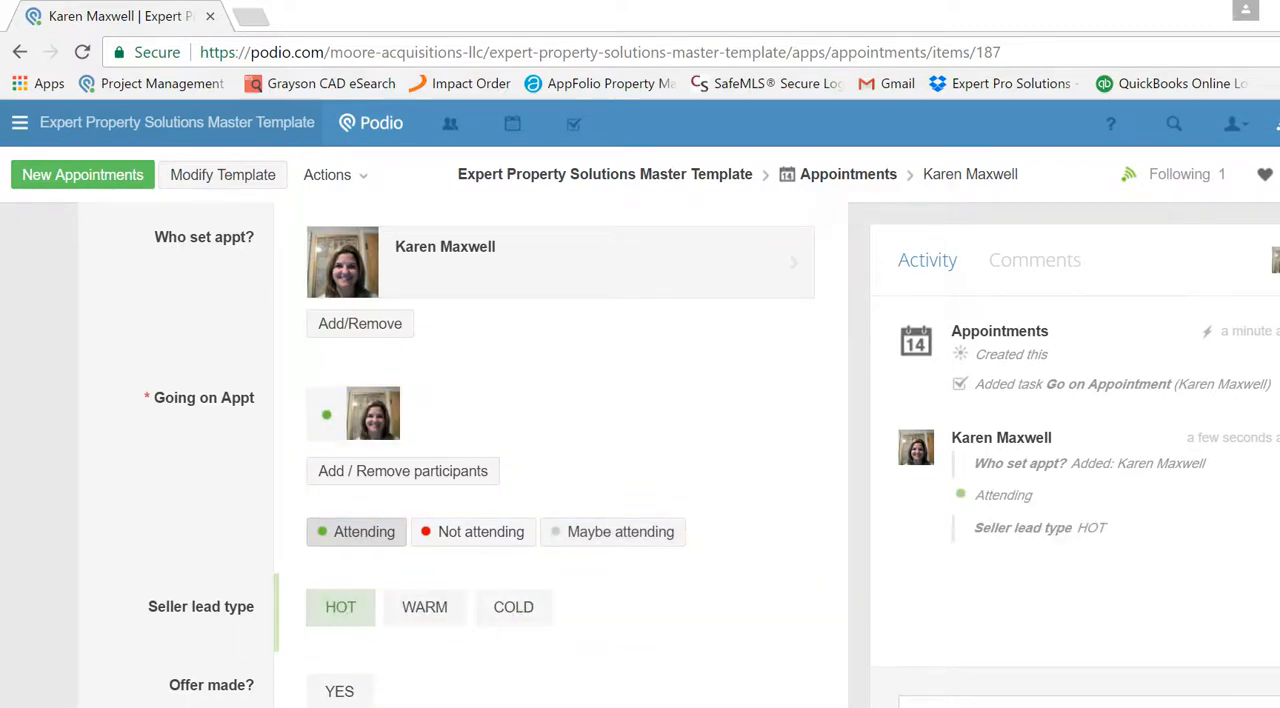
- Set the Appointment Status to Appointment Complete
scroll(460, 450, "down", 2)
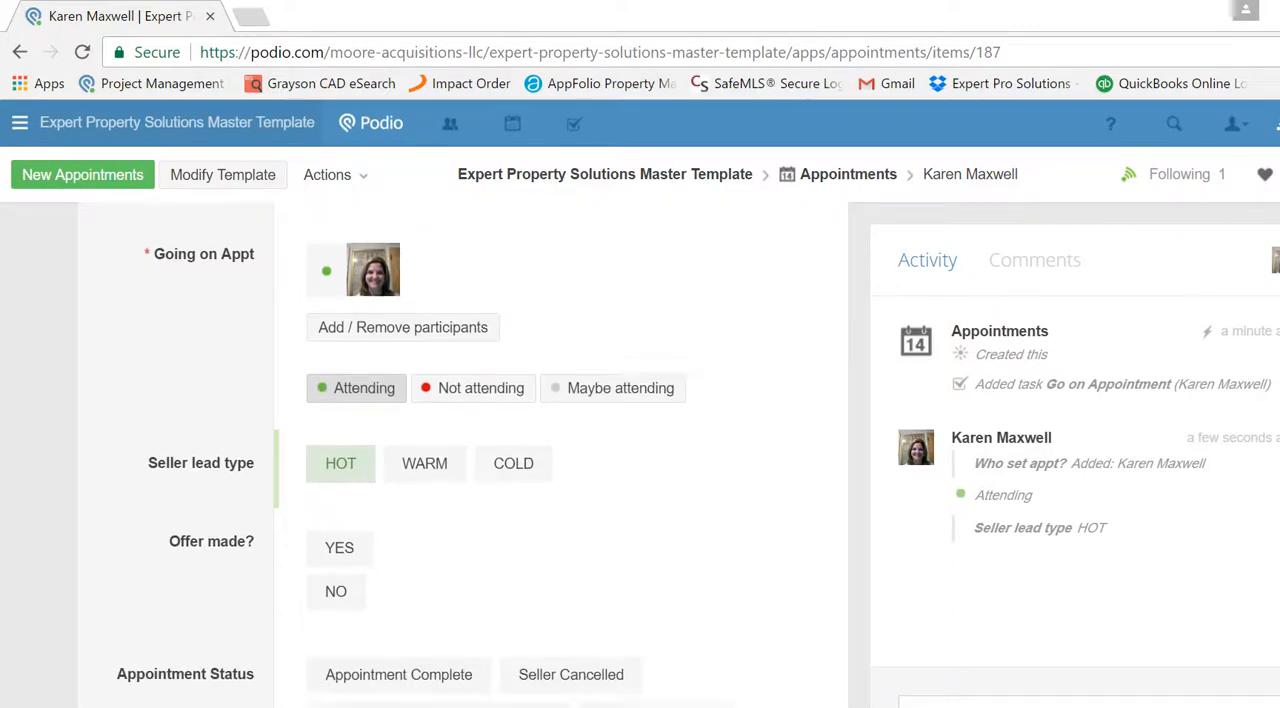
scroll(460, 450, "down", 2)
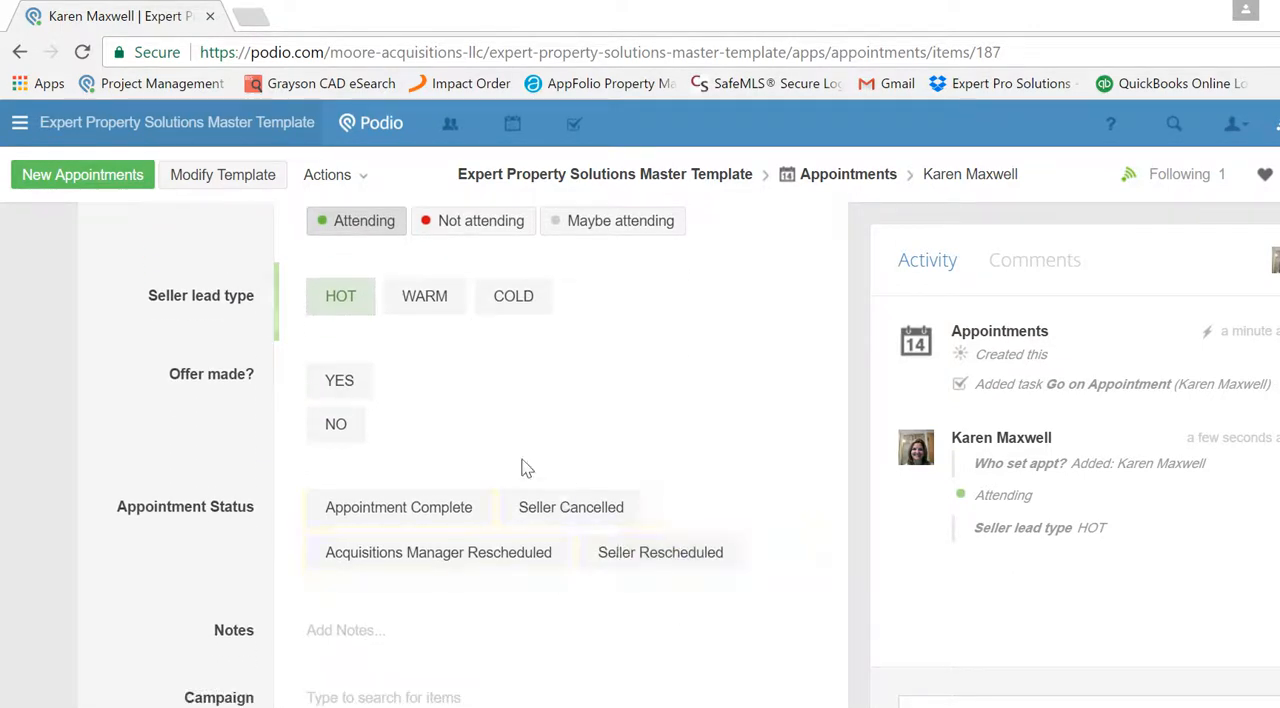
left_click(353, 433)
left_click(399, 510)
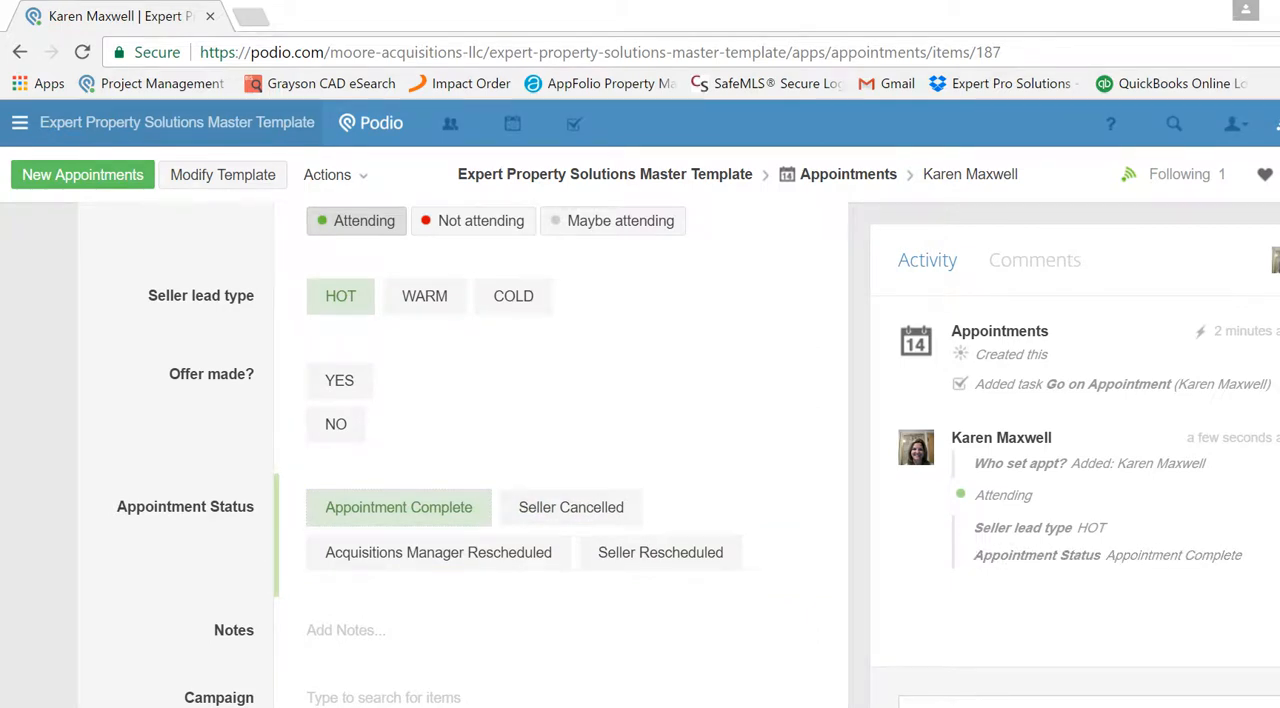
- Mark the appointment's Go on Appointment task as done and reload the appointment page
scroll(460, 450, "down", 3)
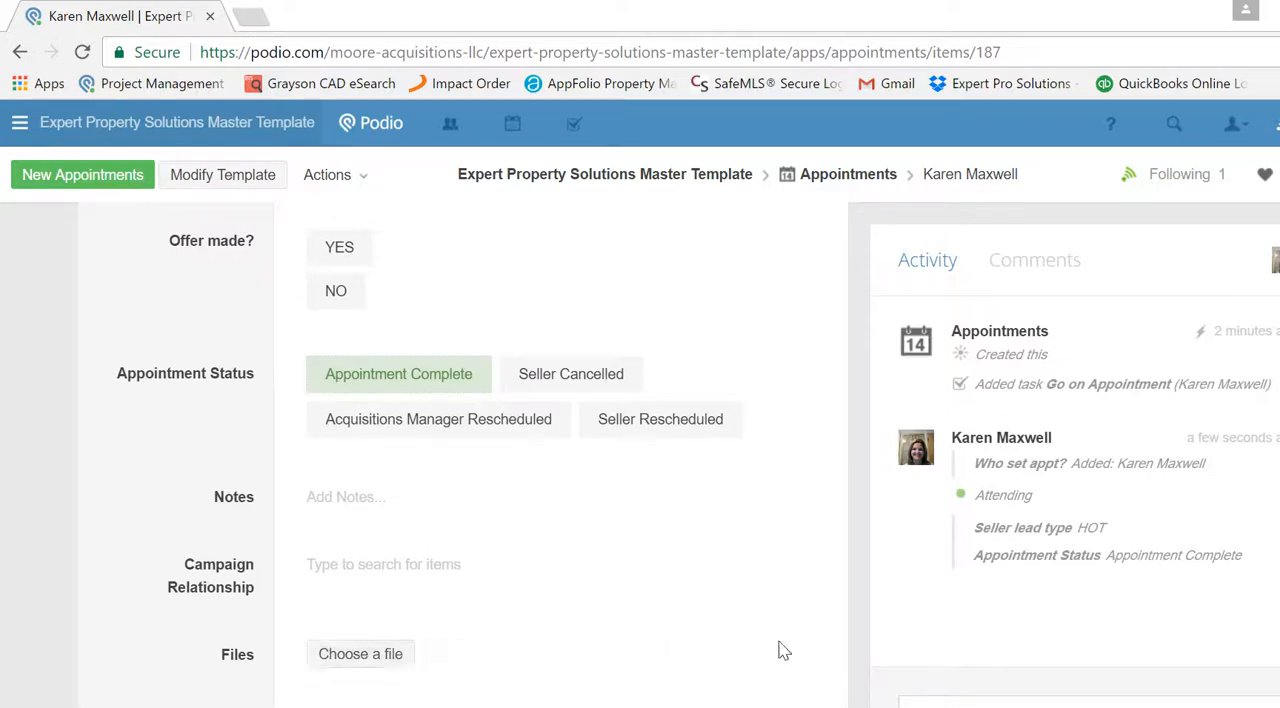
scroll(460, 450, "down", 2)
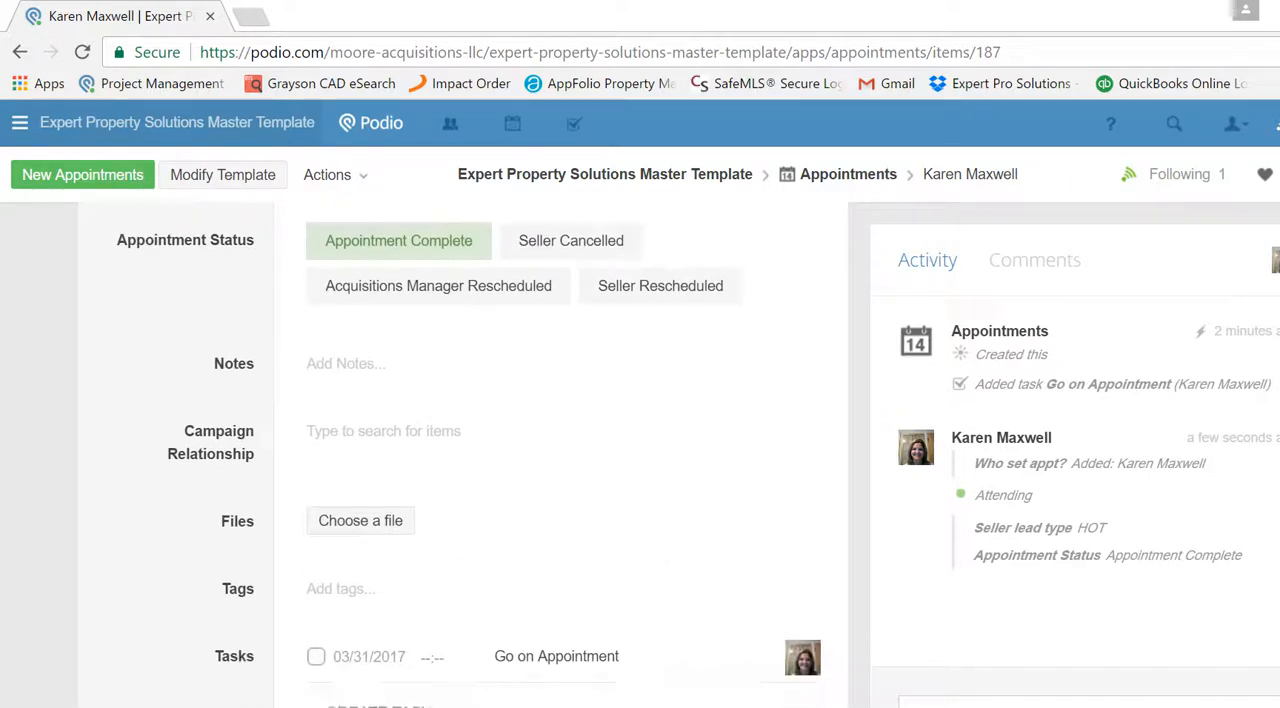
left_click(315, 657)
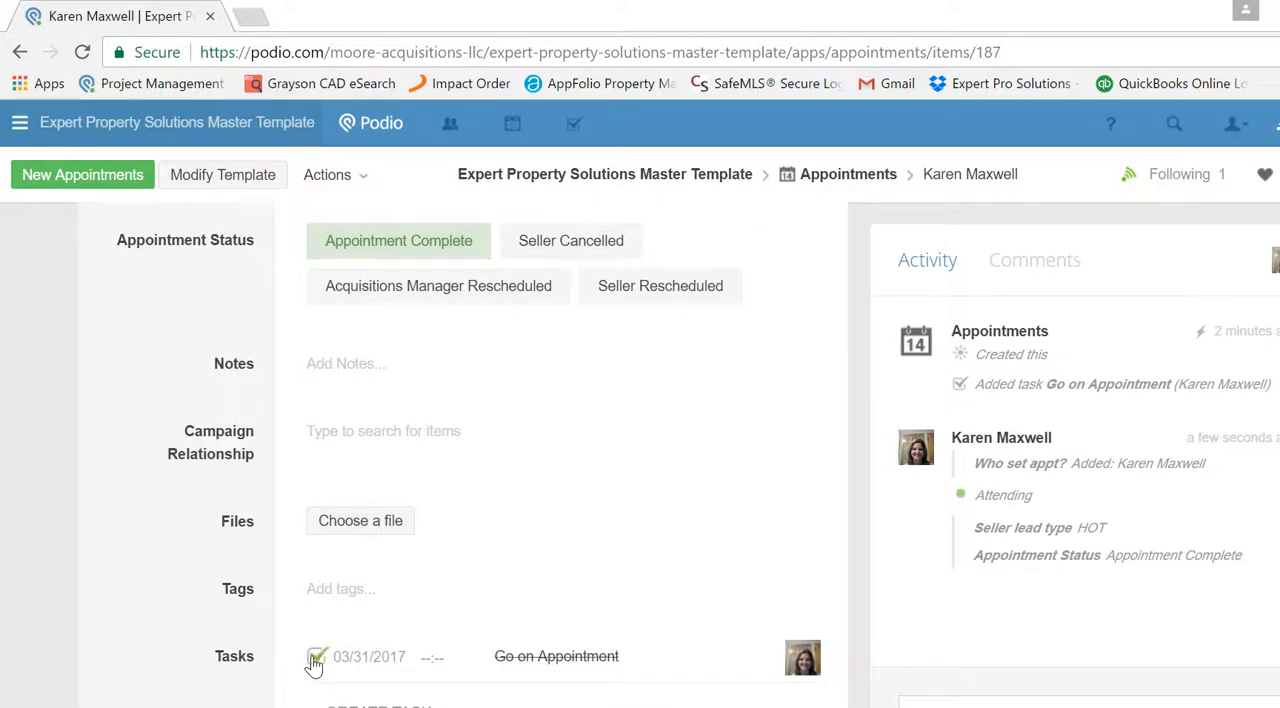
left_click(82, 53)
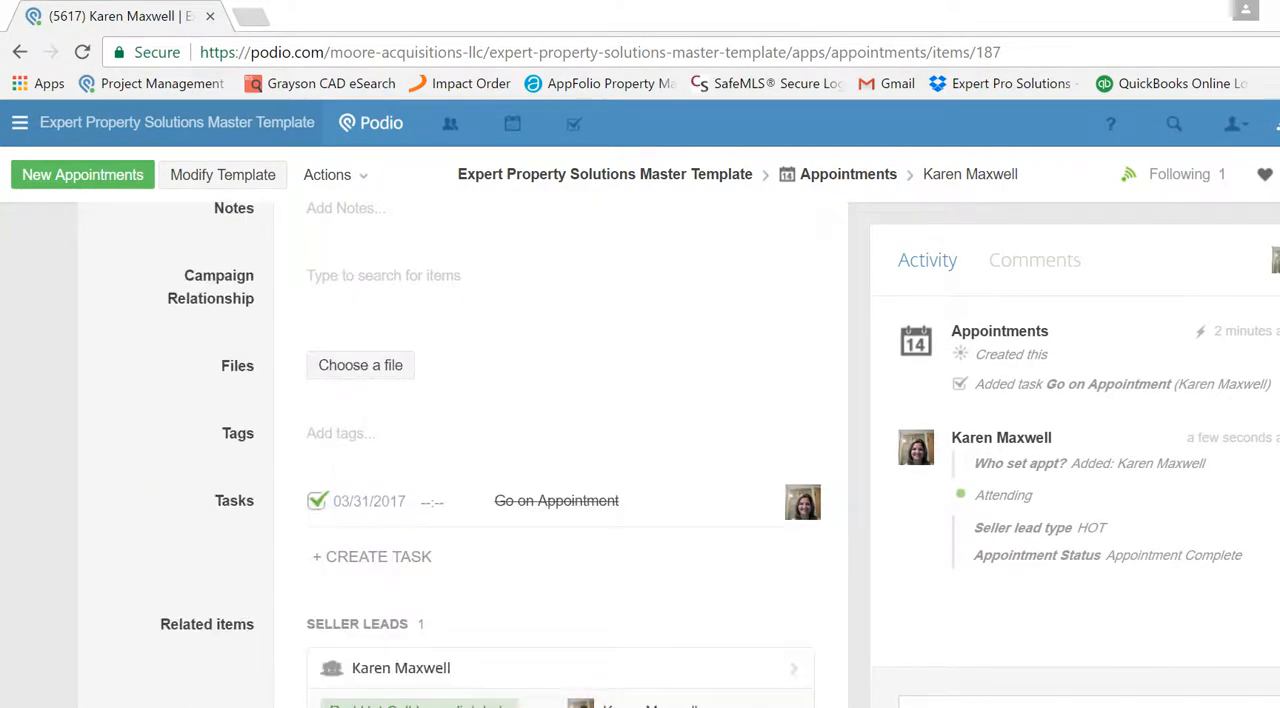
- Look over the reloaded appointment, return to its linked seller lead and examine the lead's appointment and offer relationships and tasks
scroll(560, 450, "down", 2)
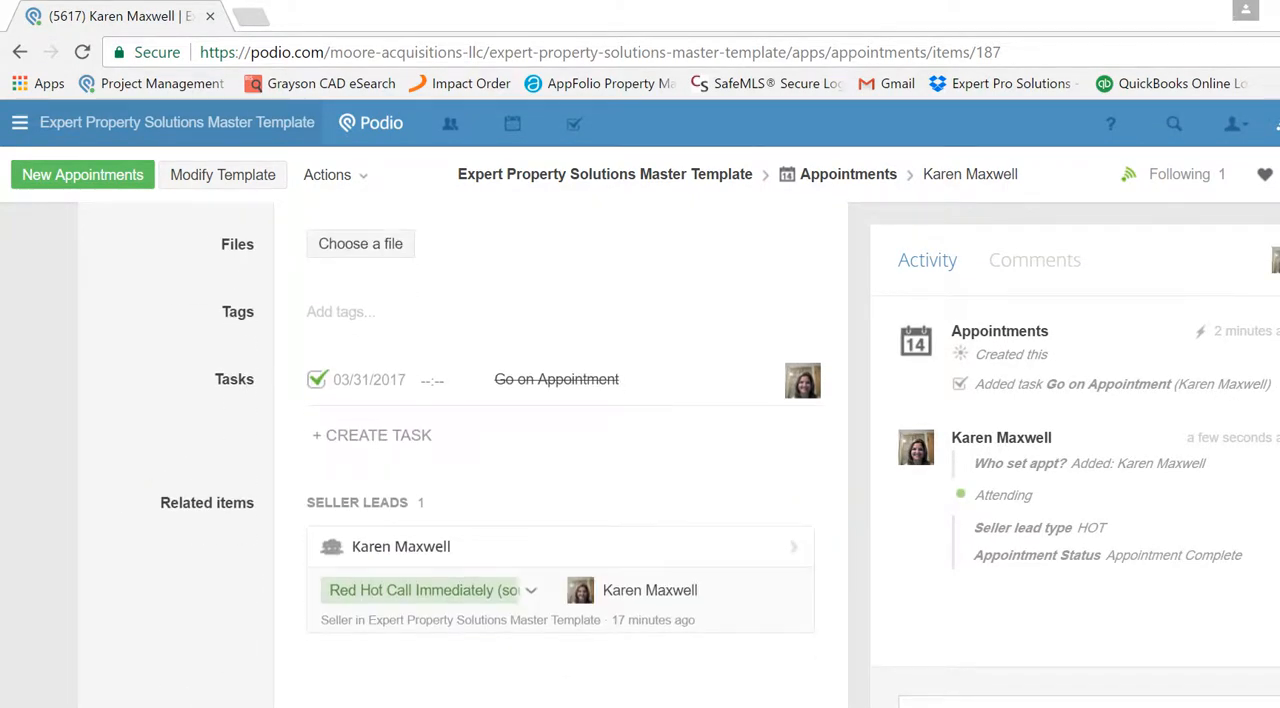
scroll(560, 450, "up", 3)
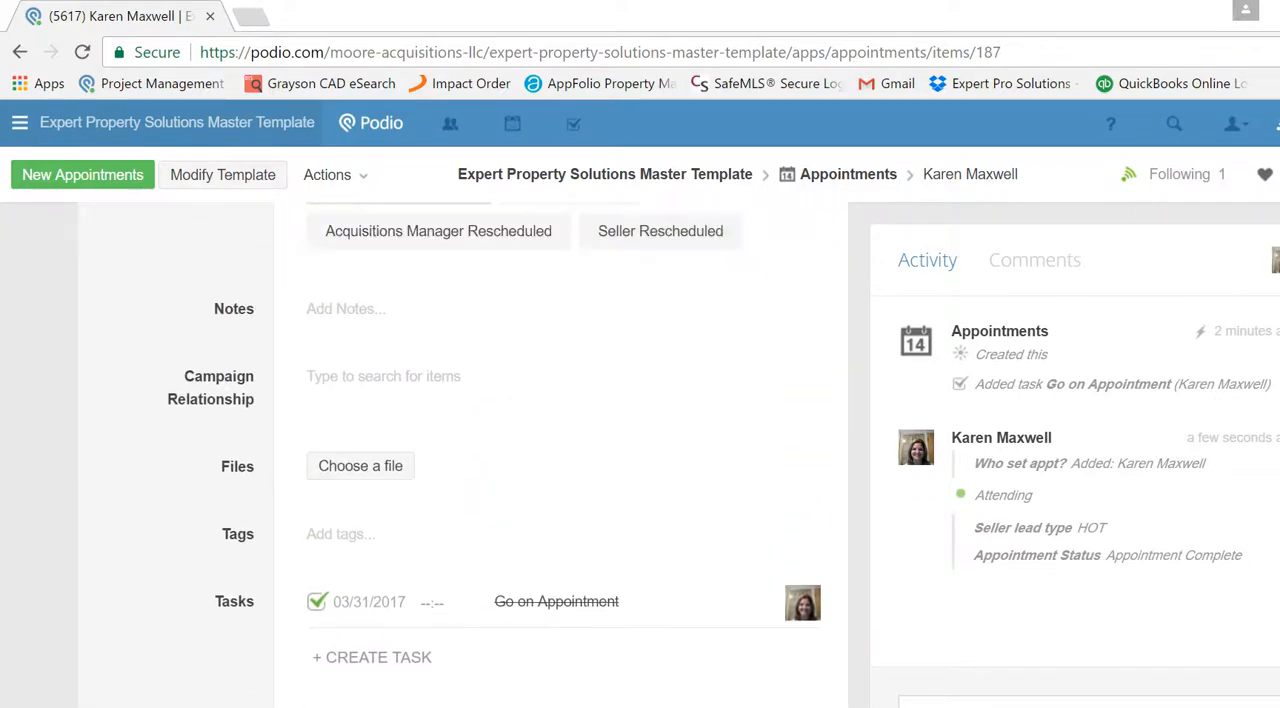
scroll(560, 450, "up", 5)
scroll(560, 450, "up", 4)
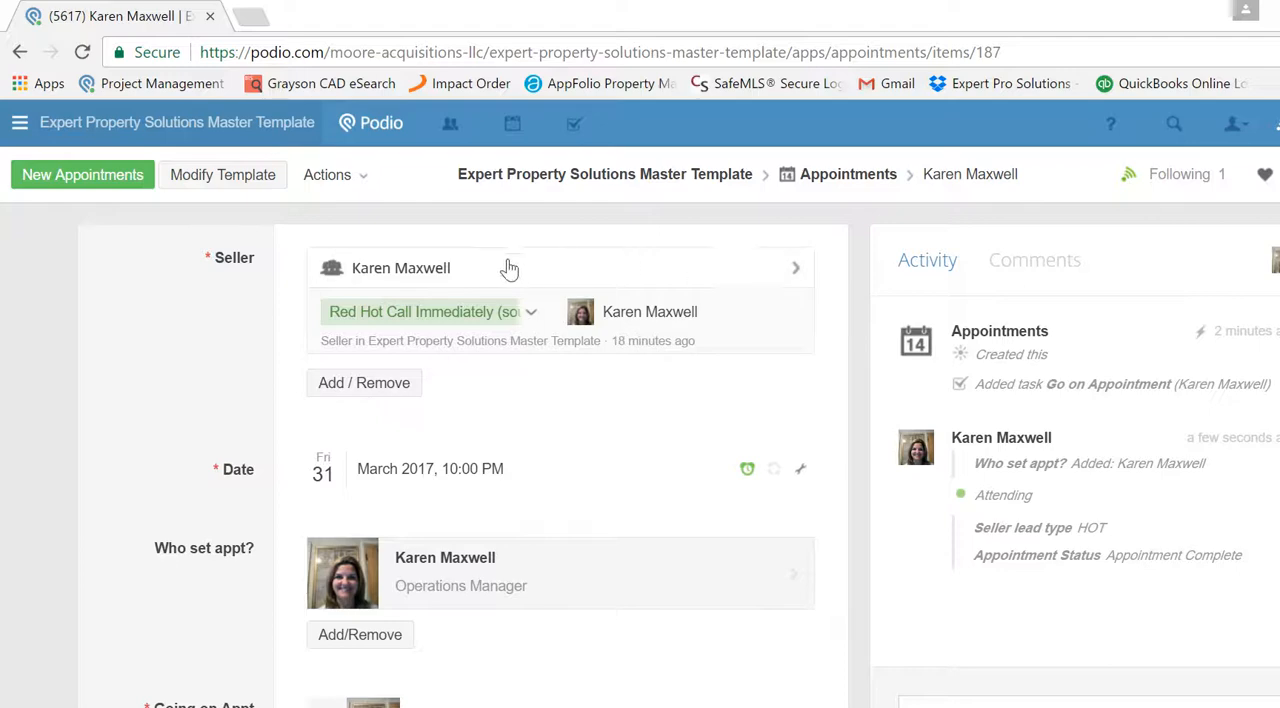
left_click(437, 276)
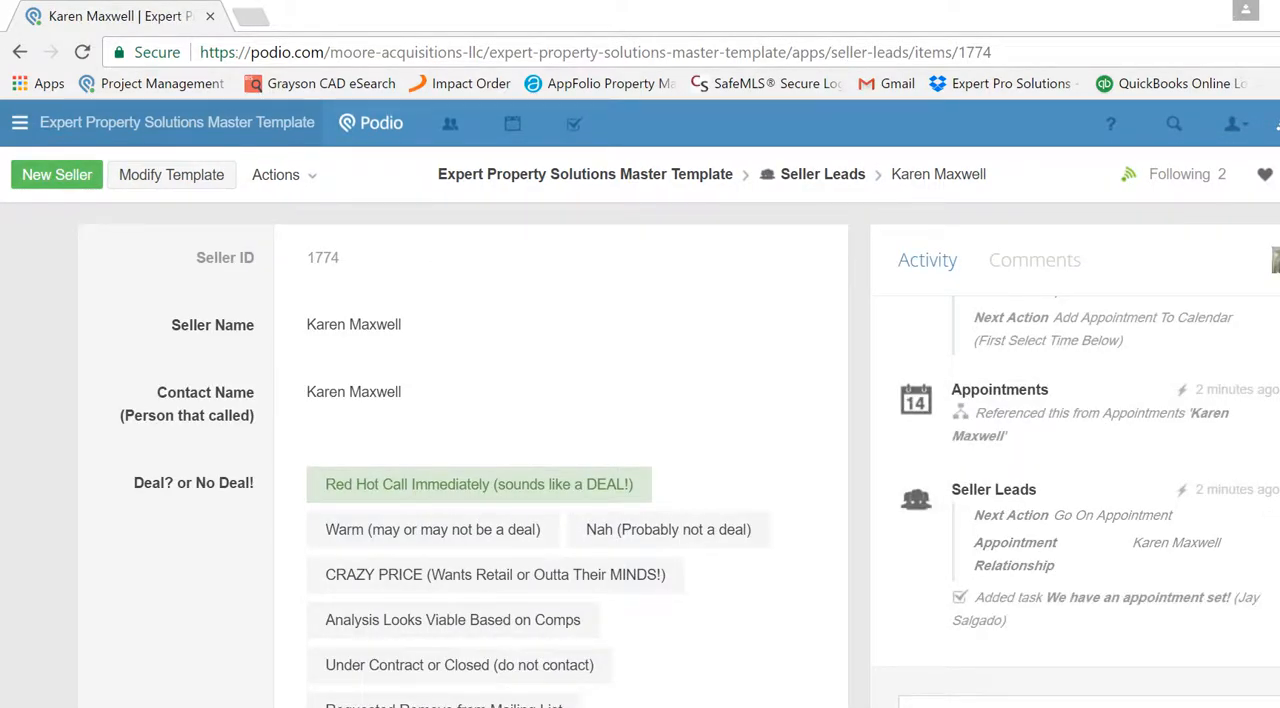
scroll(460, 450, "down", 20)
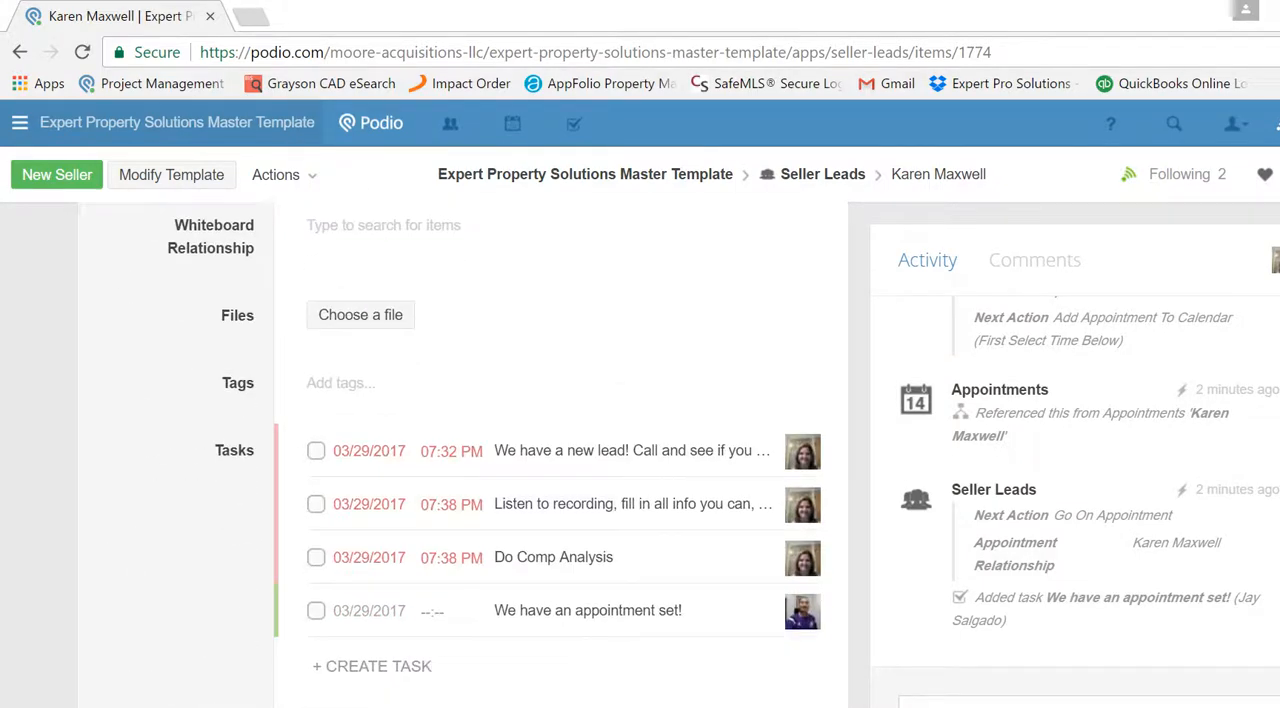
scroll(460, 450, "up", 5)
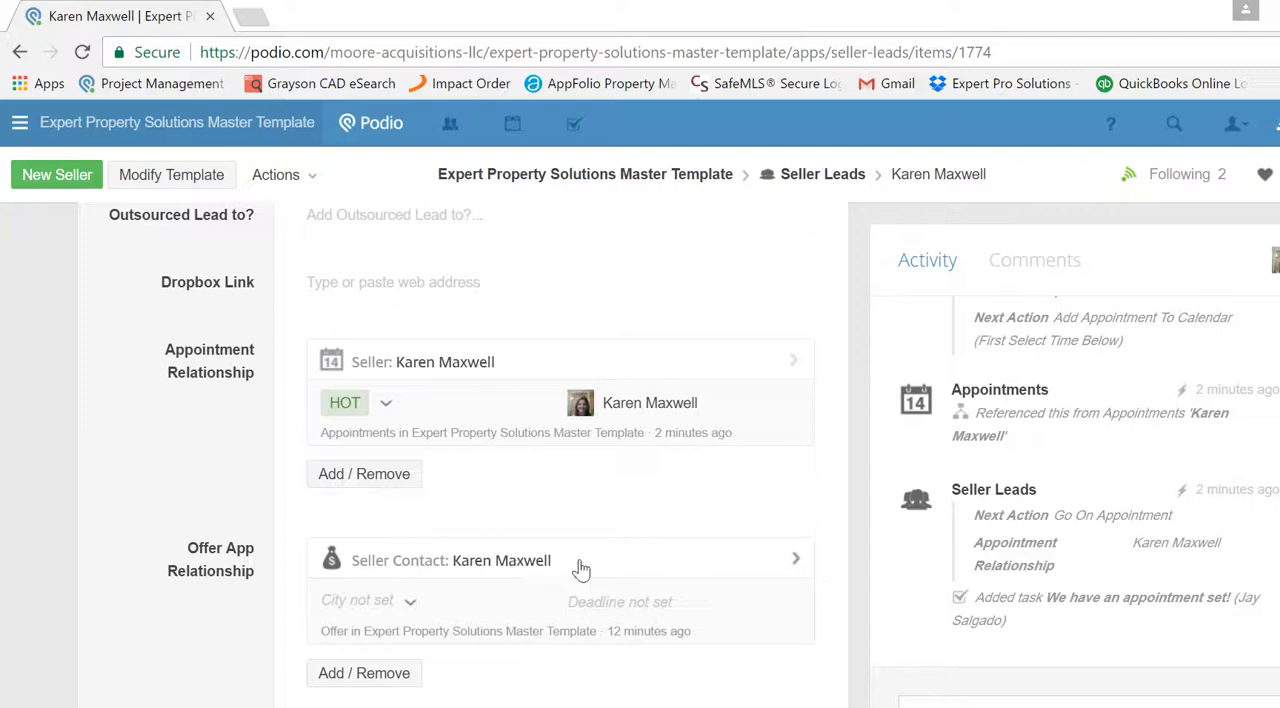
scroll(460, 450, "down", 5)
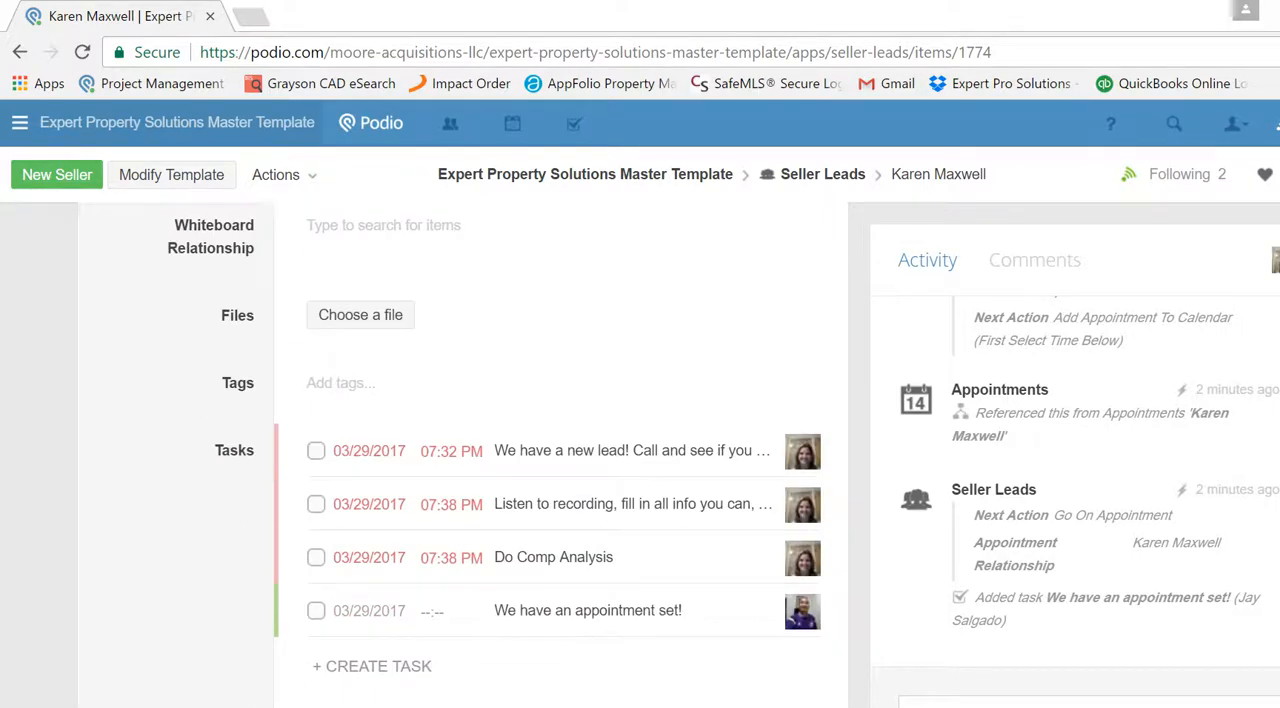
scroll(460, 450, "up", 2)
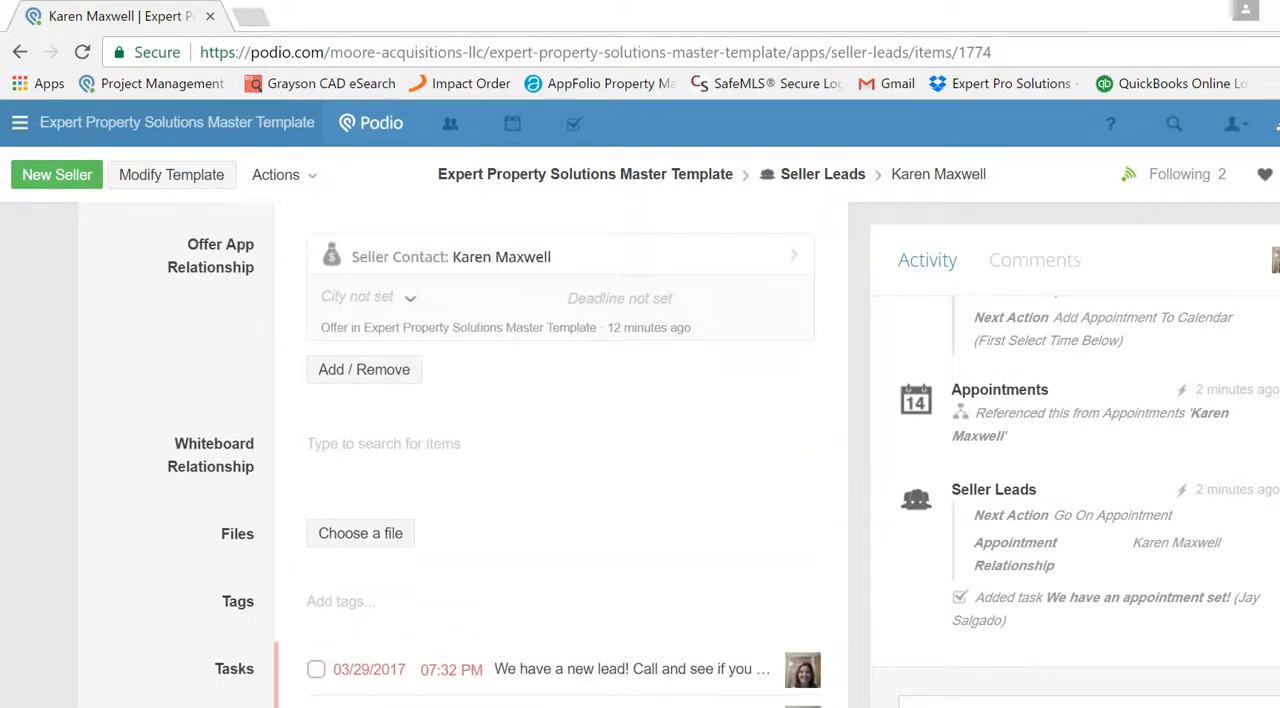
scroll(460, 450, "down", 1)
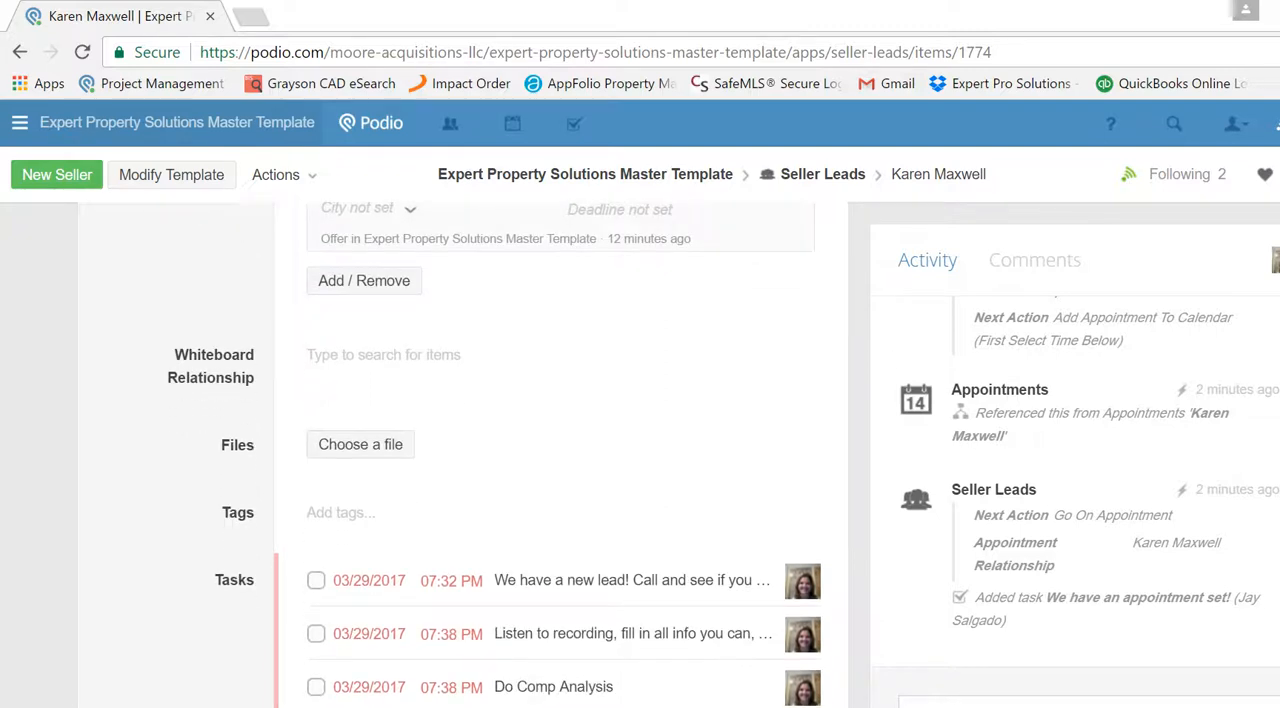
- Mark the lead's new lead, listen to recording, Do Comp Analysis and We have an appointment set! tasks as done
scroll(460, 450, "down", 3)
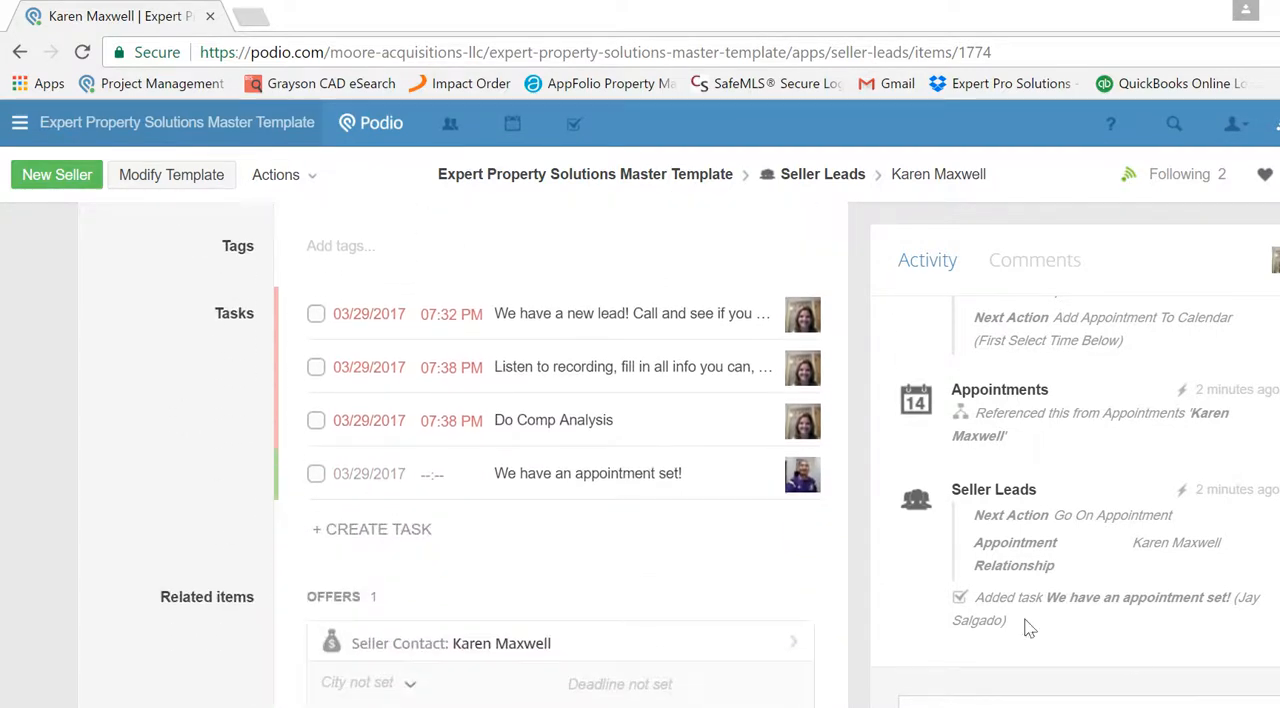
left_click(317, 318)
left_click(314, 369)
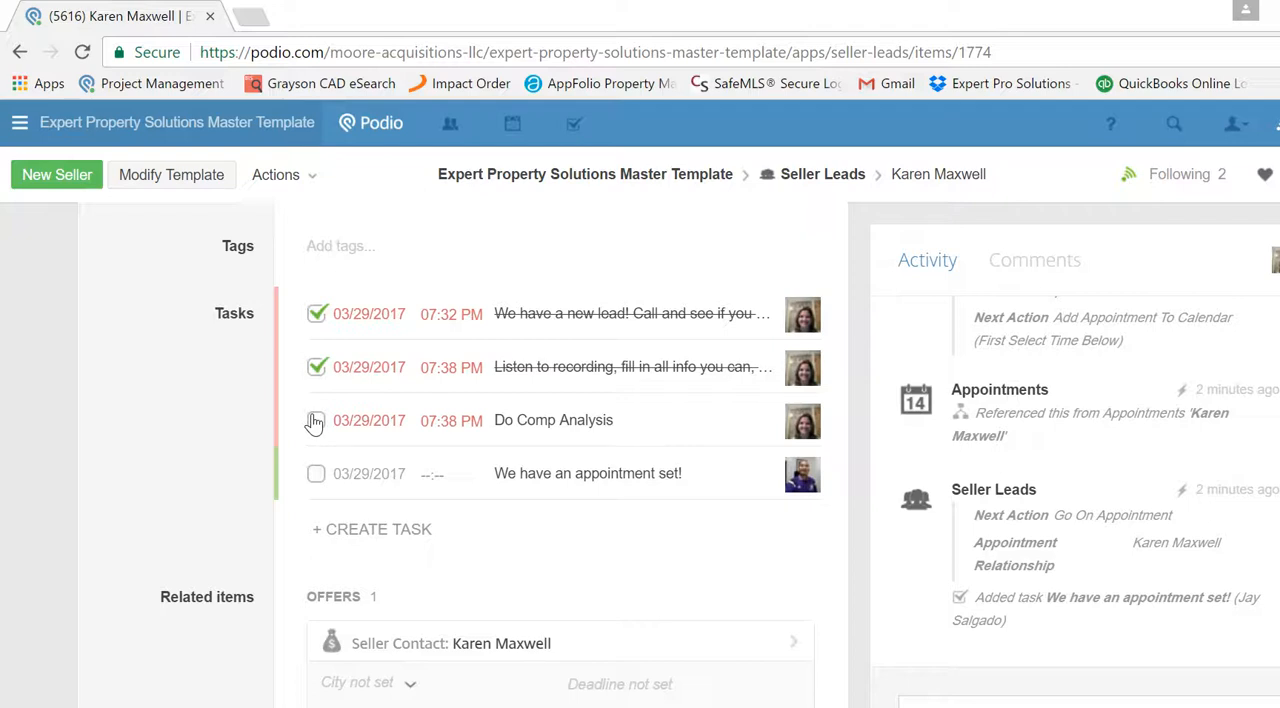
left_click(315, 421)
scroll(560, 450, "up", 2)
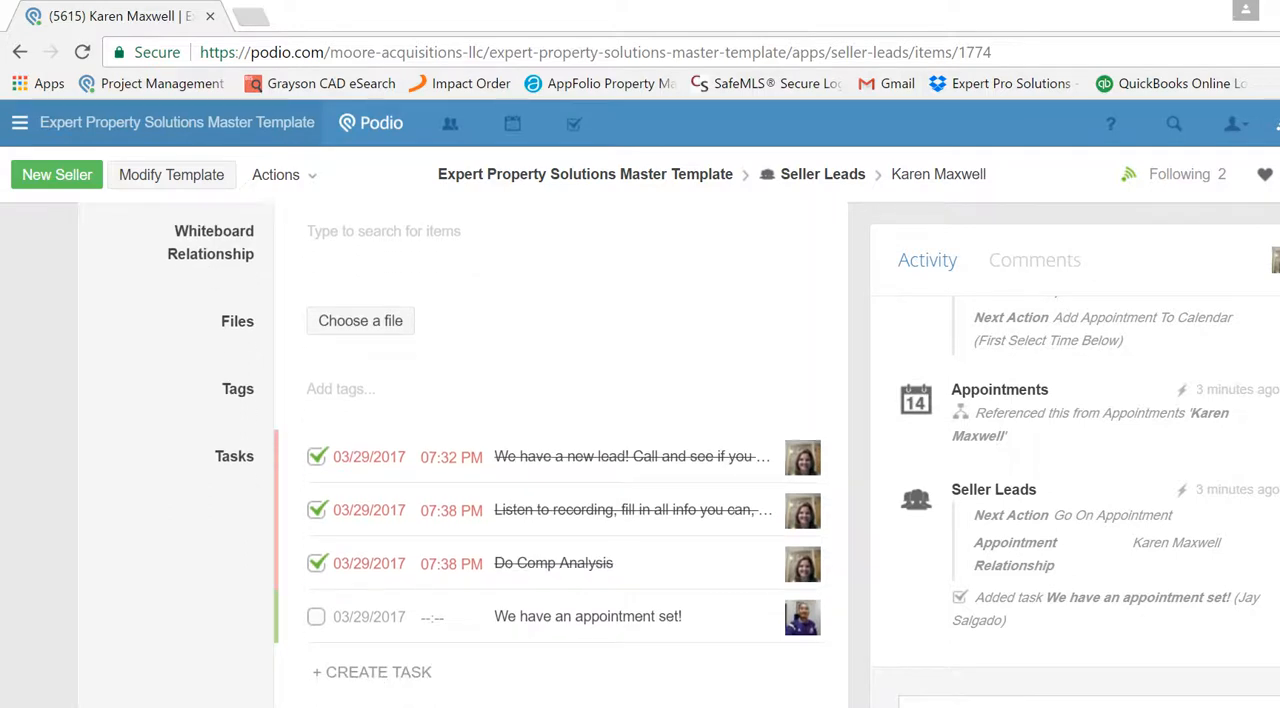
left_click(316, 620)
- Open the offer among the lead's related items and review its contact details and property address
scroll(560, 450, "down", 4)
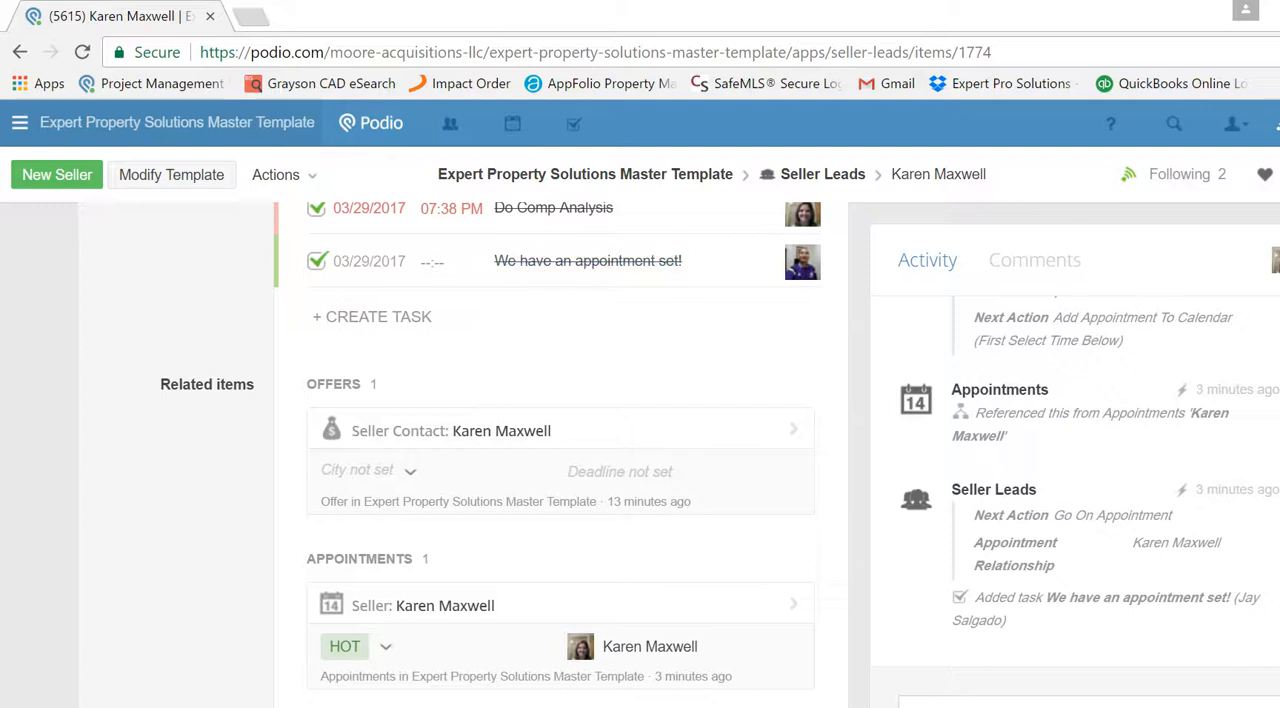
left_click(409, 440)
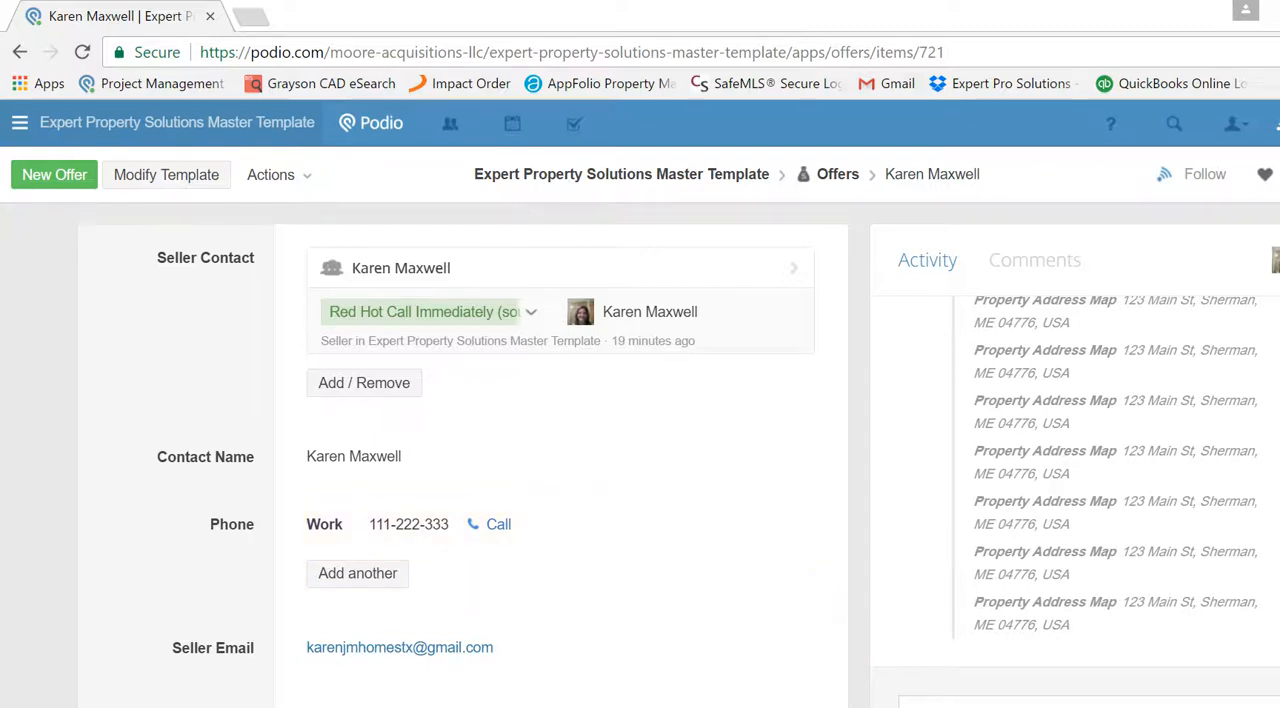
scroll(460, 450, "down", 4)
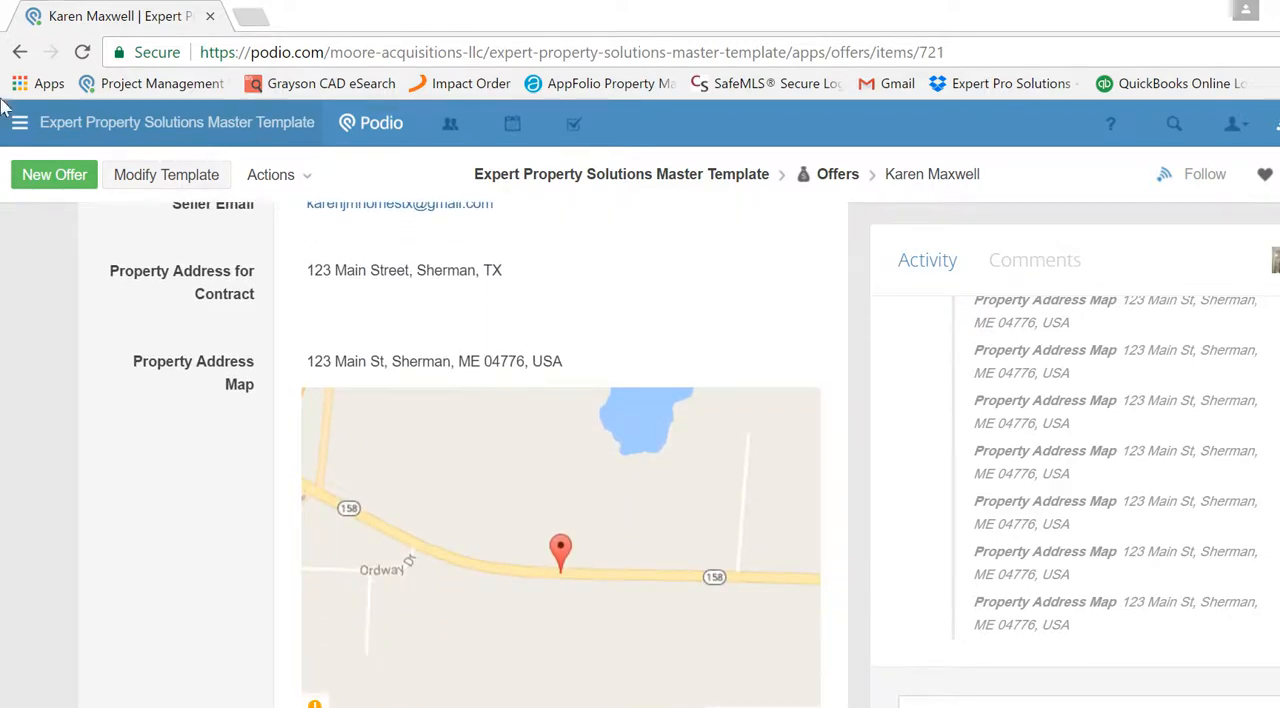
- Go back to the seller lead, open its related Comp Analysis item and review the property details there
left_click(20, 51)
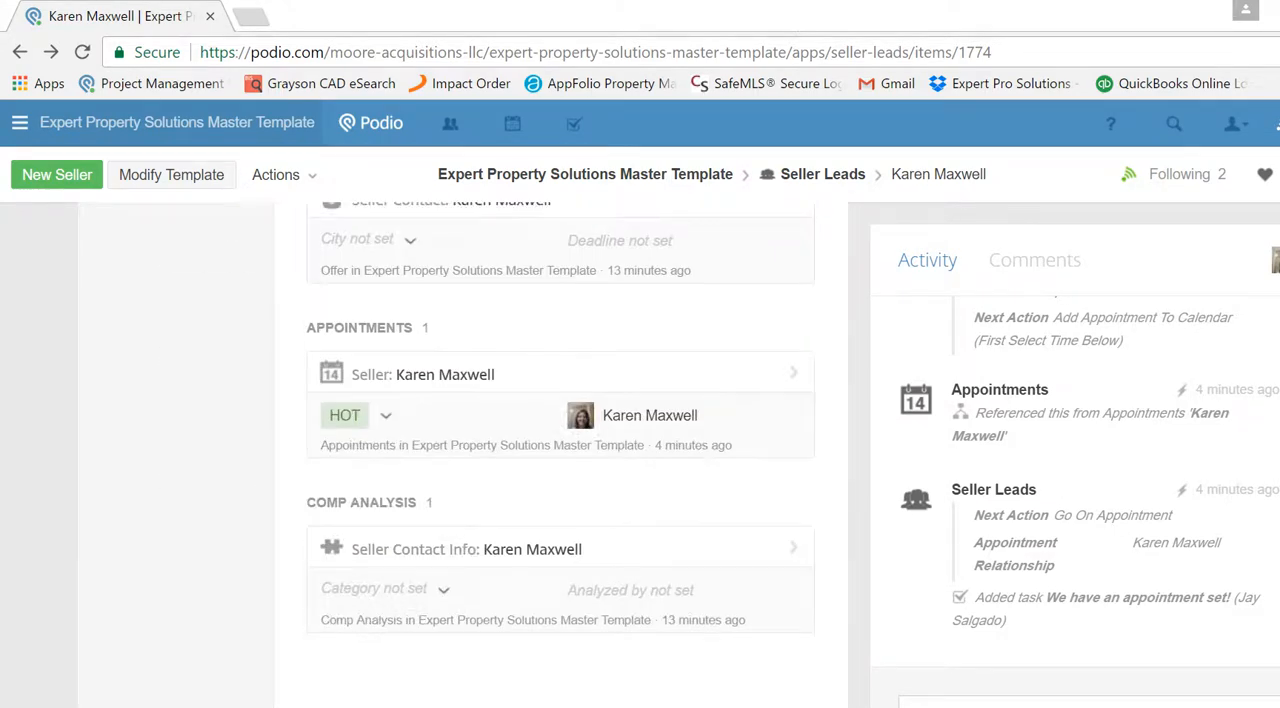
left_click(391, 556)
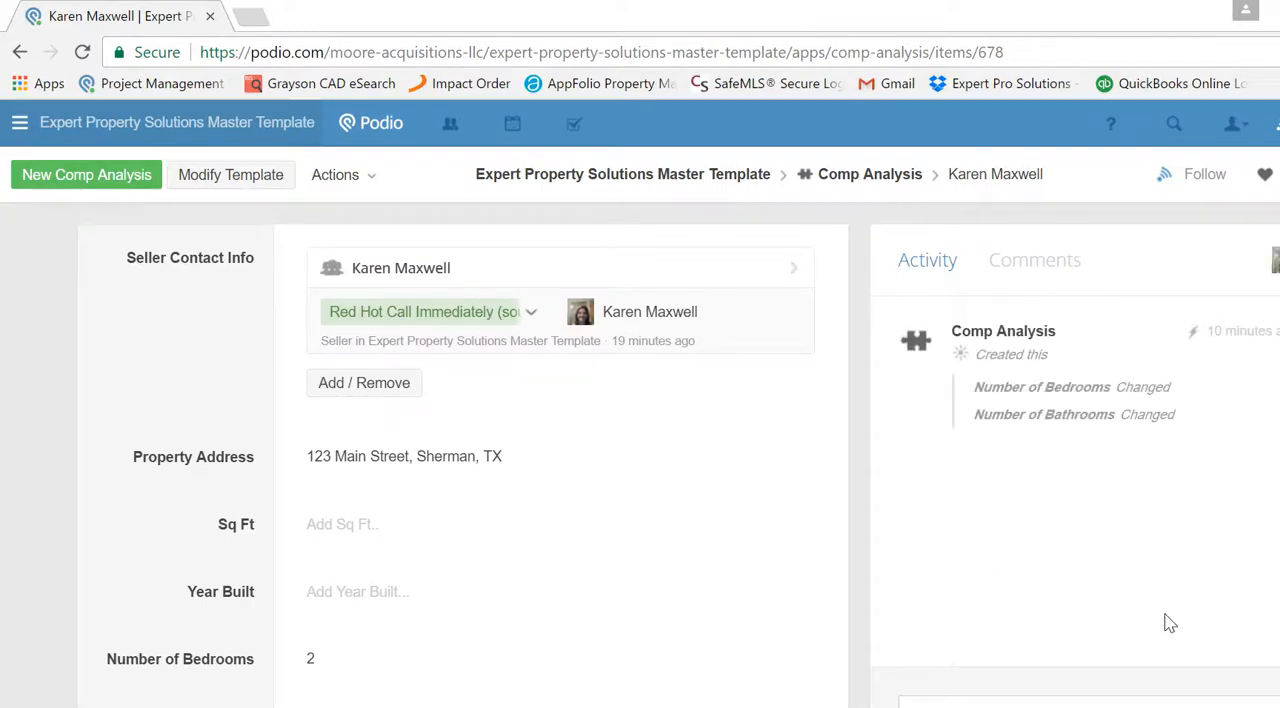
scroll(465, 450, "down", 2)
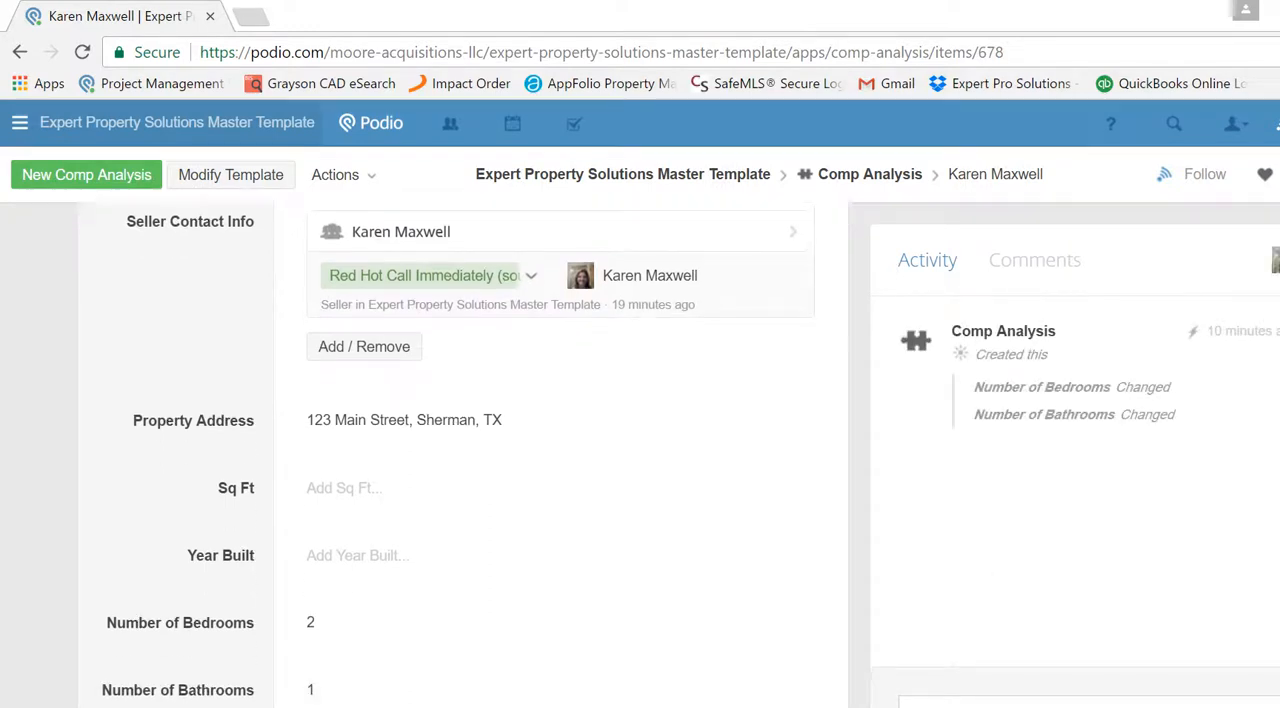
scroll(465, 450, "down", 1)
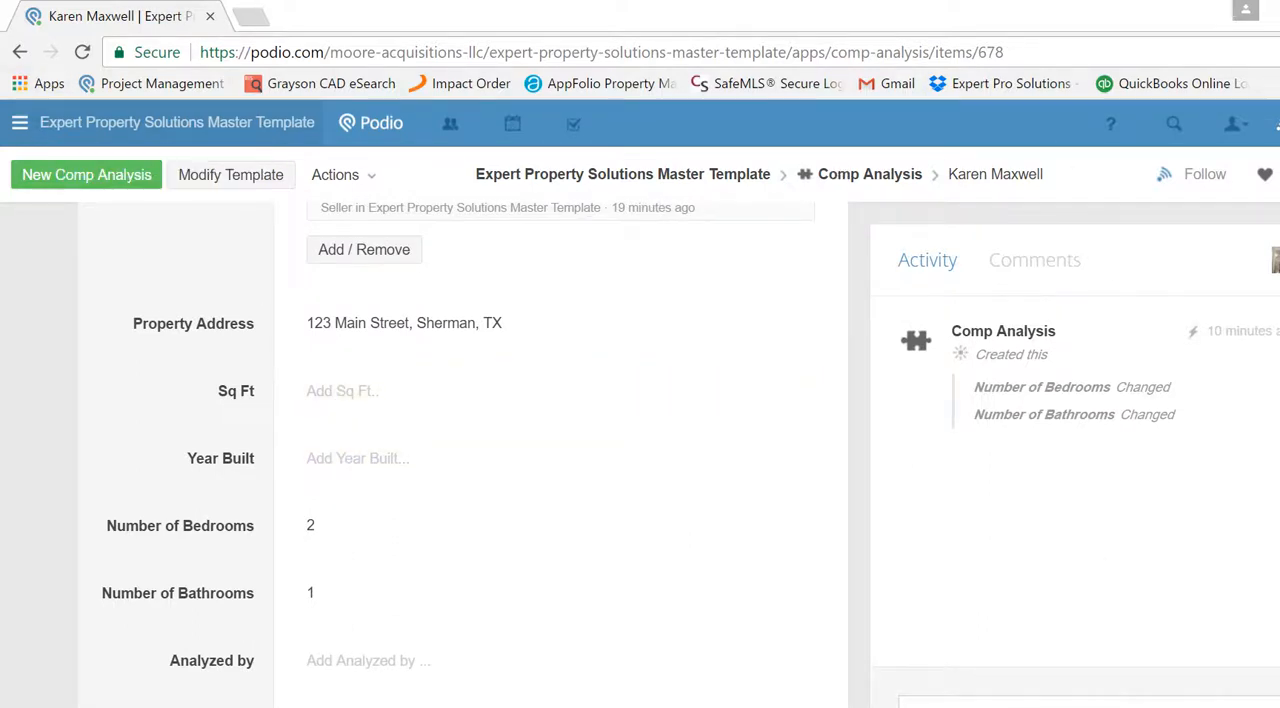
scroll(430, 330, "up", 3)
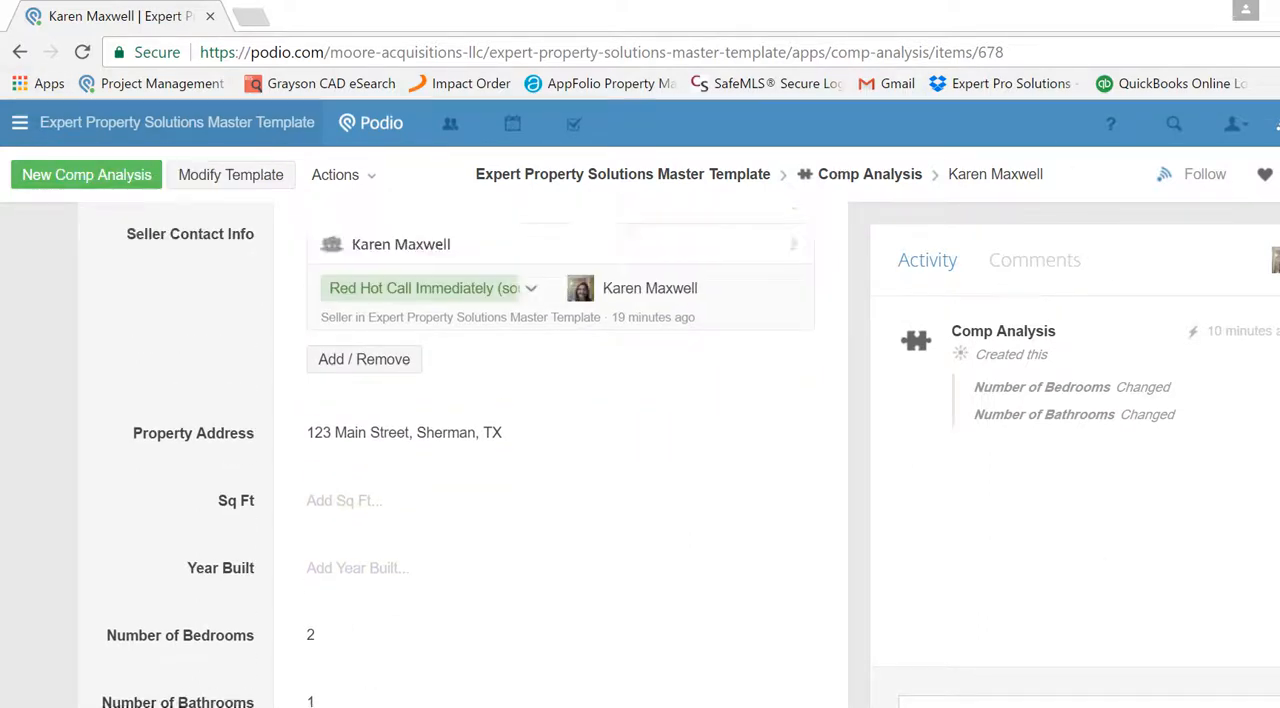
- Return to the linked seller lead and set its house size to 800 SF and year built to 1920
left_click(395, 266)
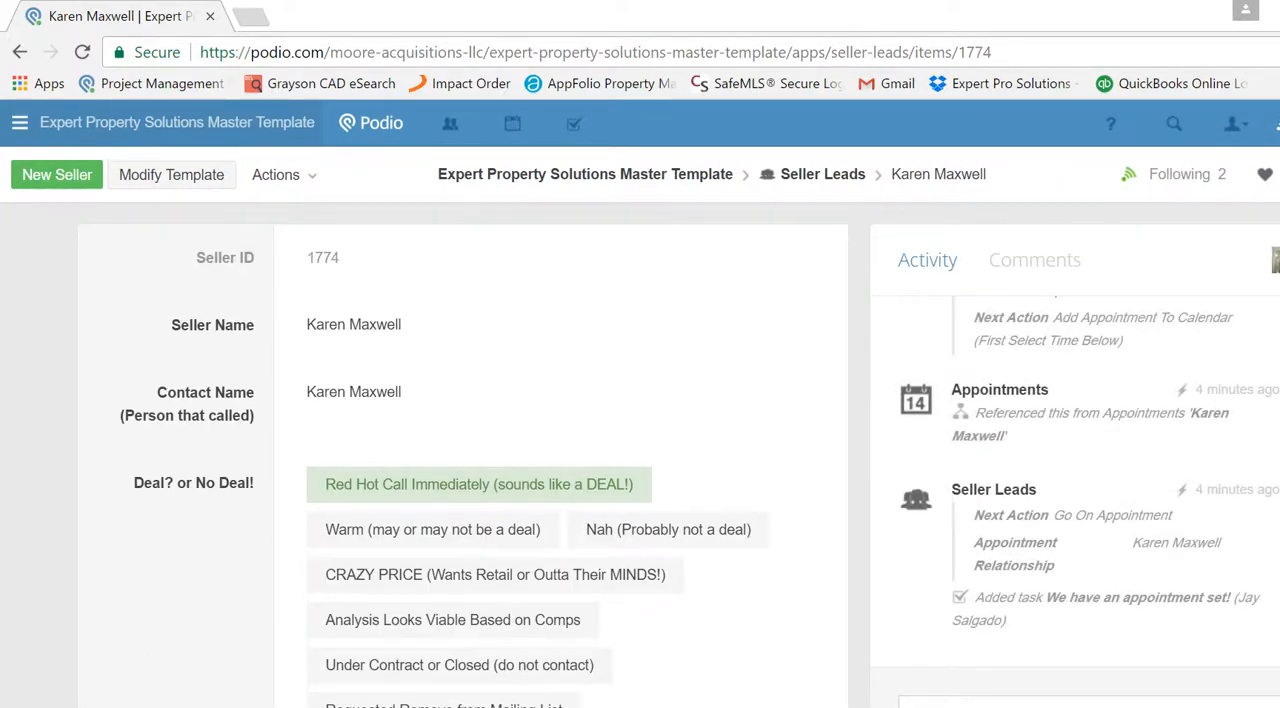
scroll(460, 450, "down", 15)
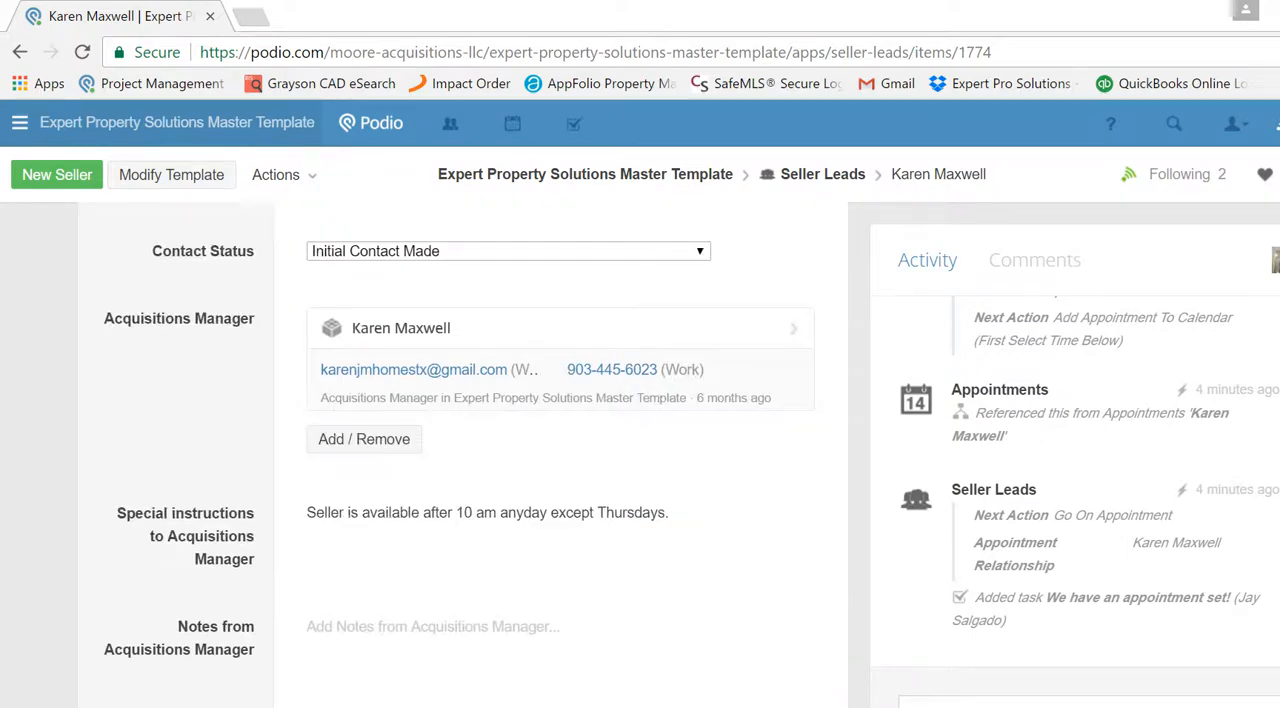
scroll(460, 450, "down", 5)
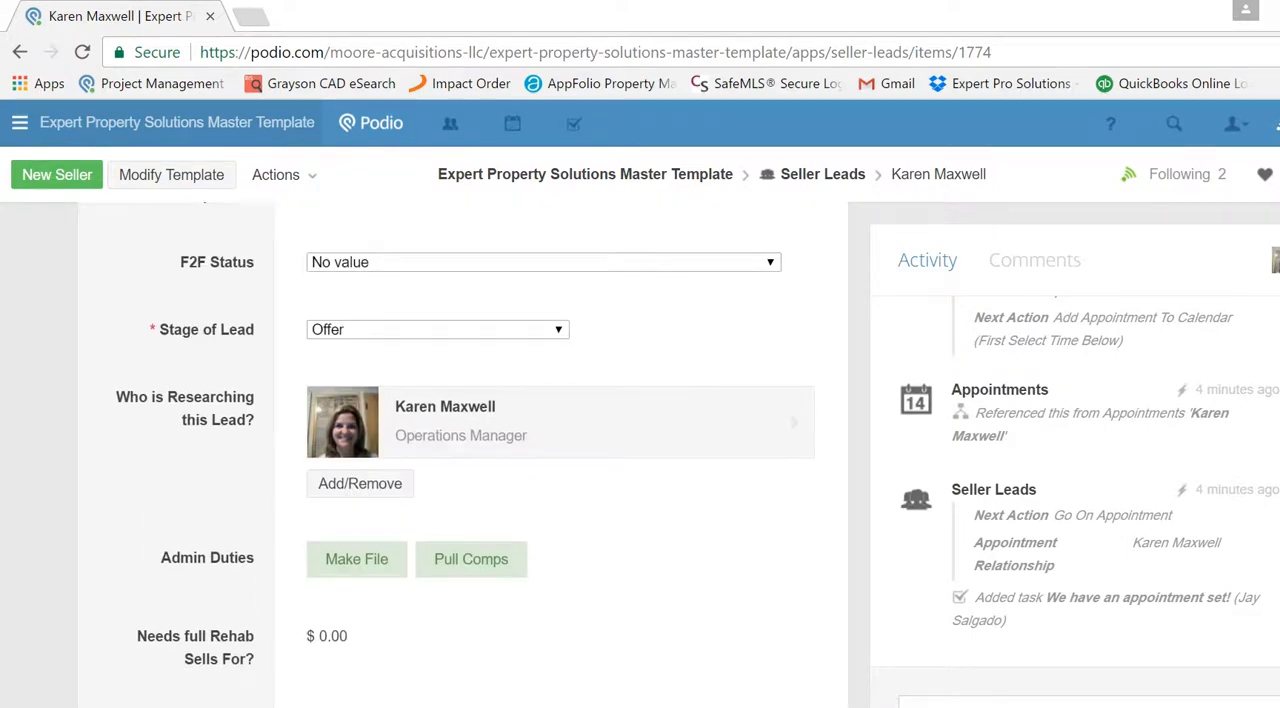
scroll(560, 450, "down", 5)
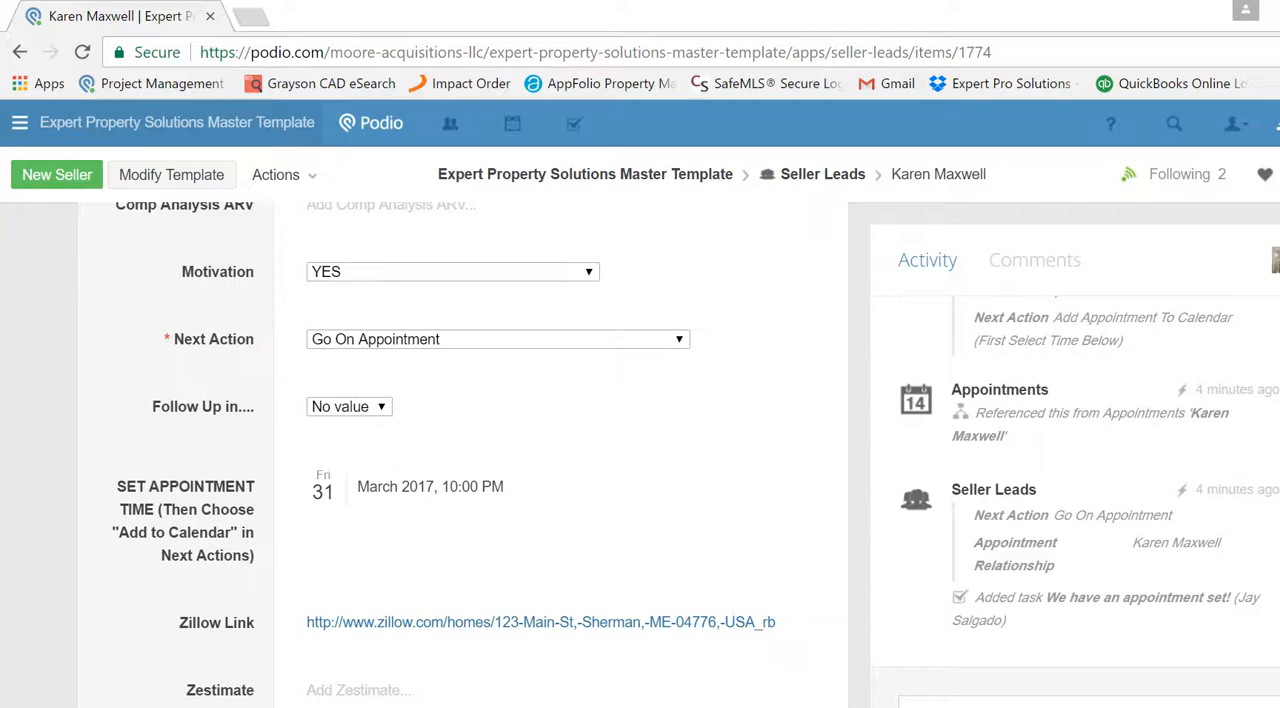
scroll(460, 450, "down", 5)
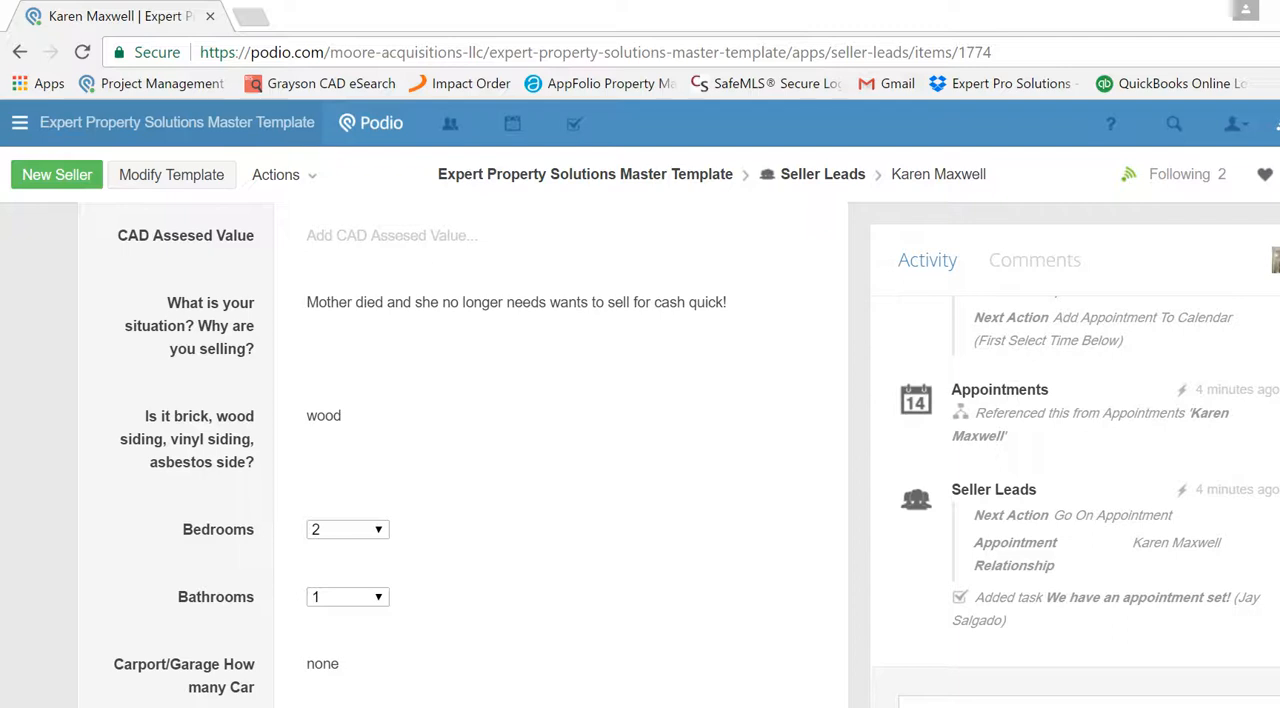
scroll(460, 450, "down", 5)
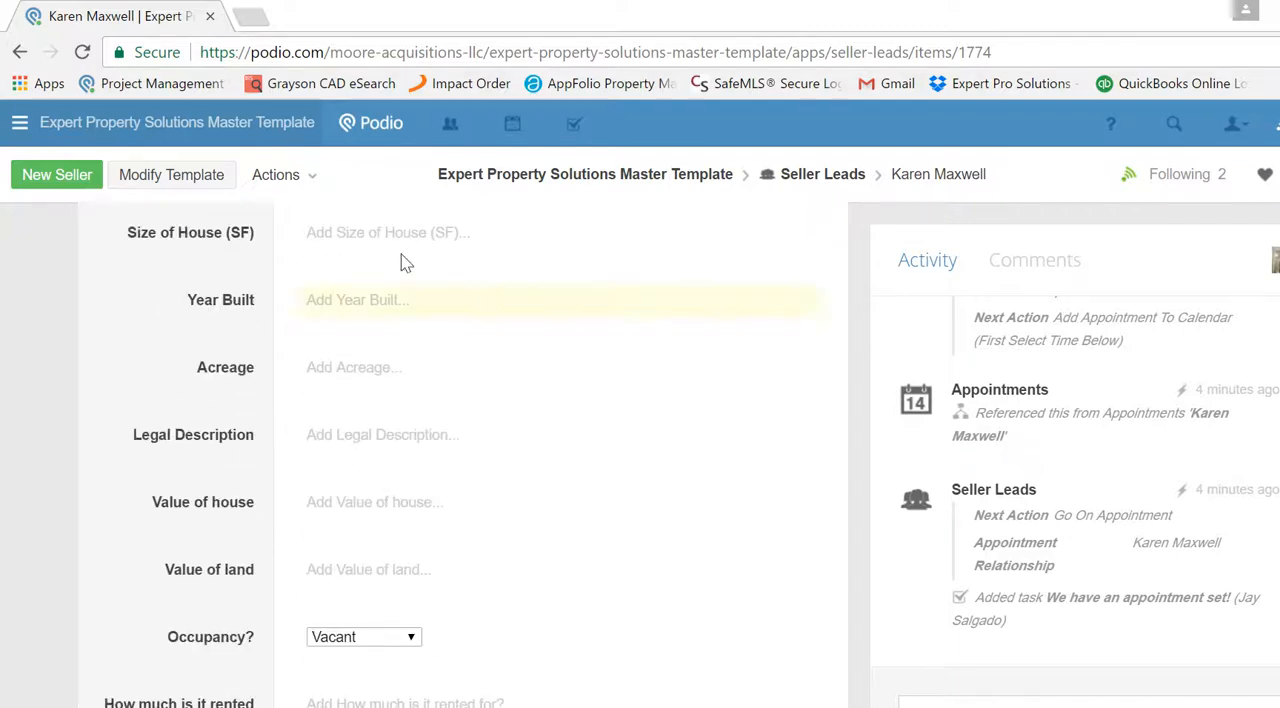
left_click(352, 229)
type("8")
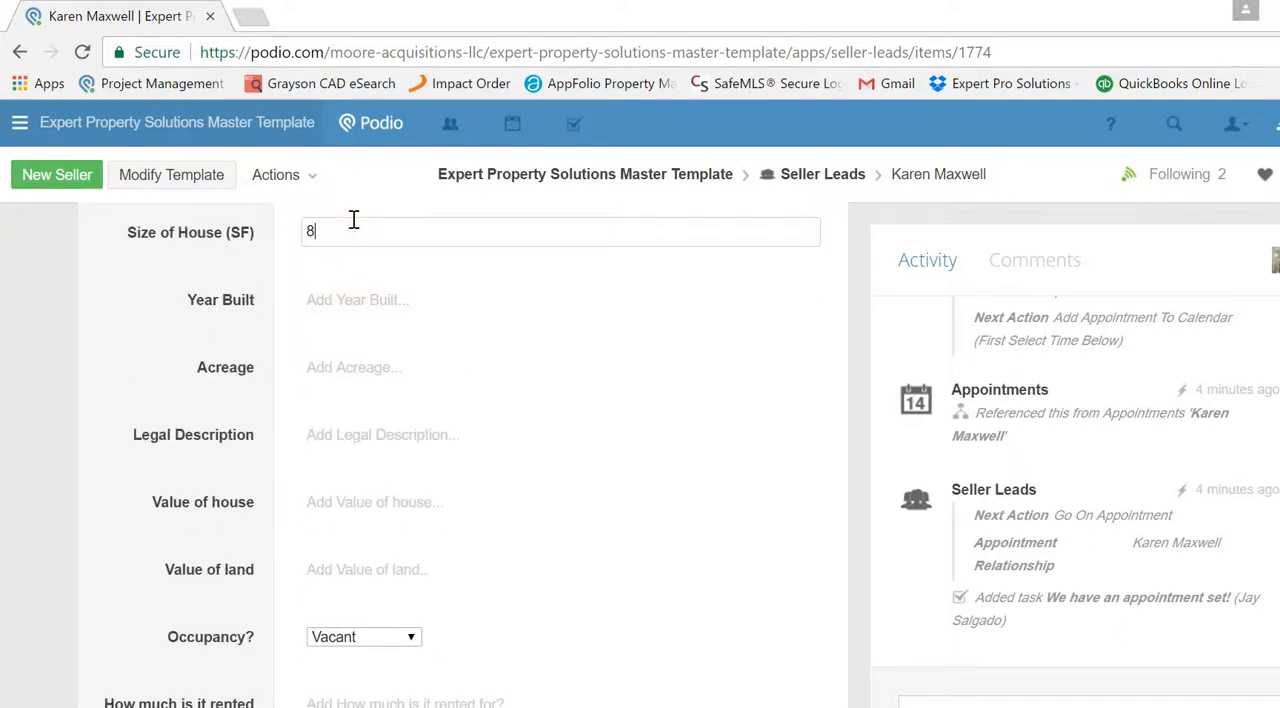
type("00")
left_click(386, 300)
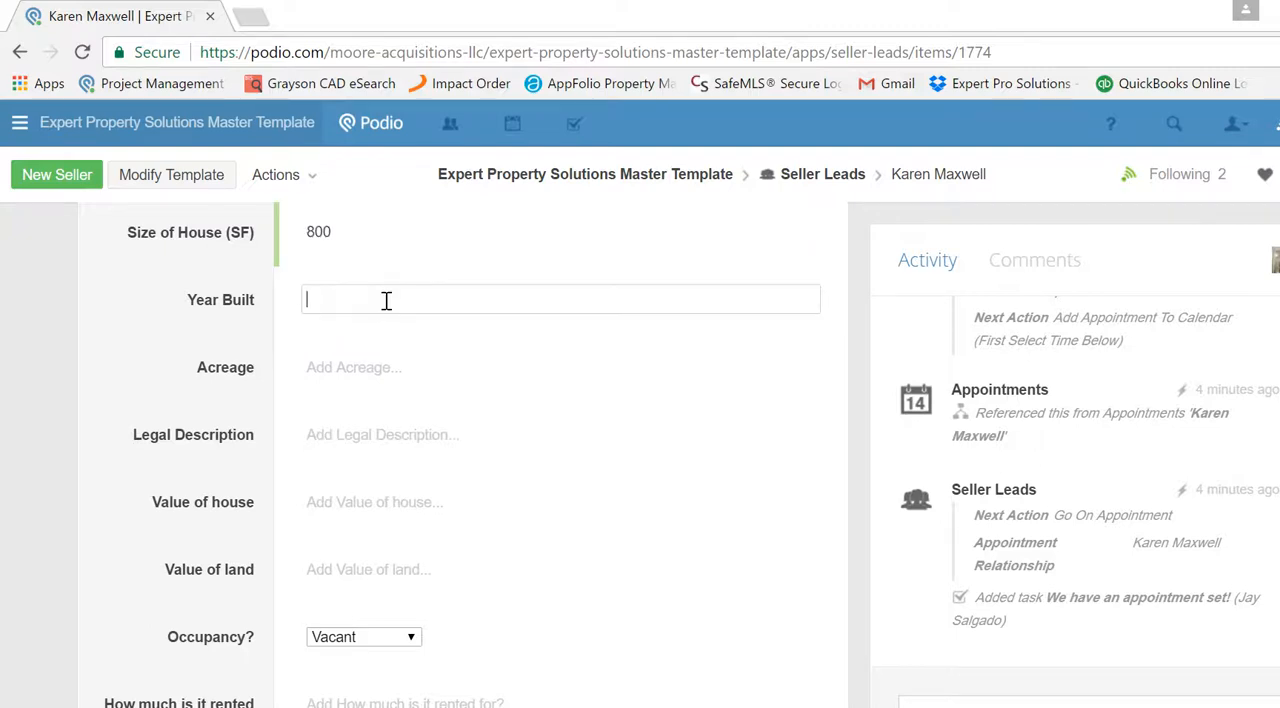
type("1920")
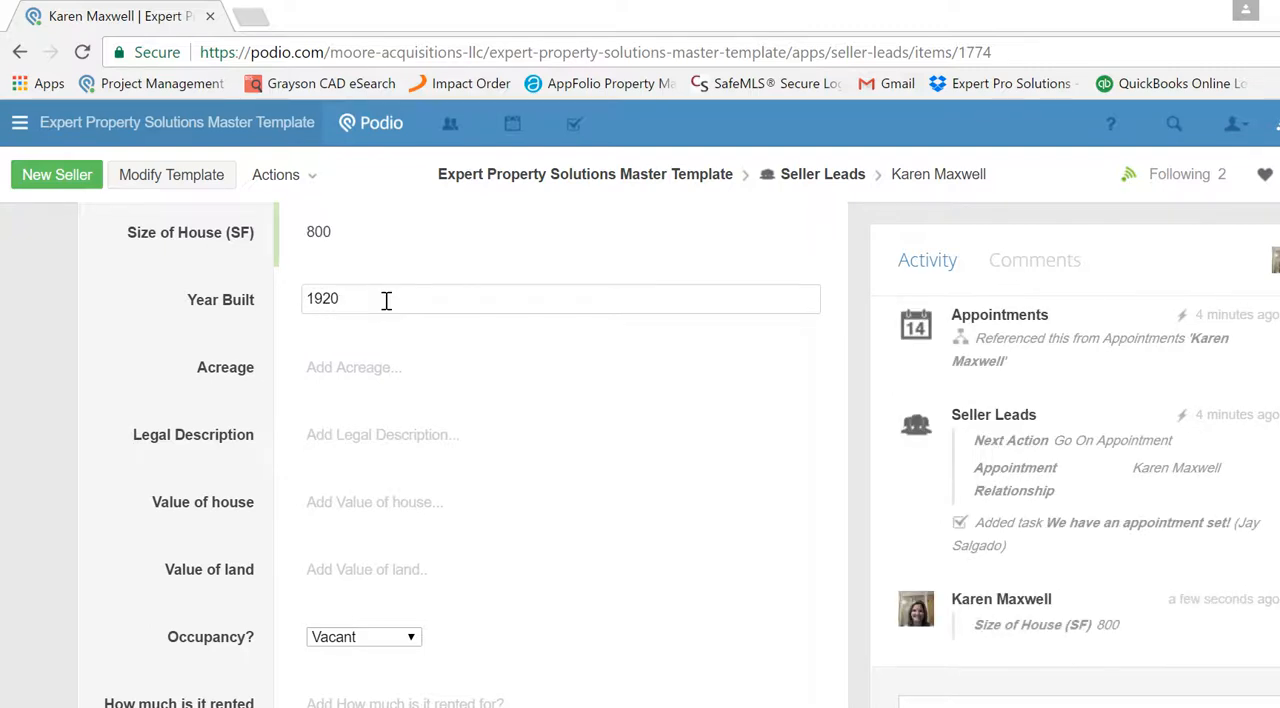
- Set the lead's acreage to .17 and enter "blah blah blah" as the legal description
left_click(386, 372)
type(".17")
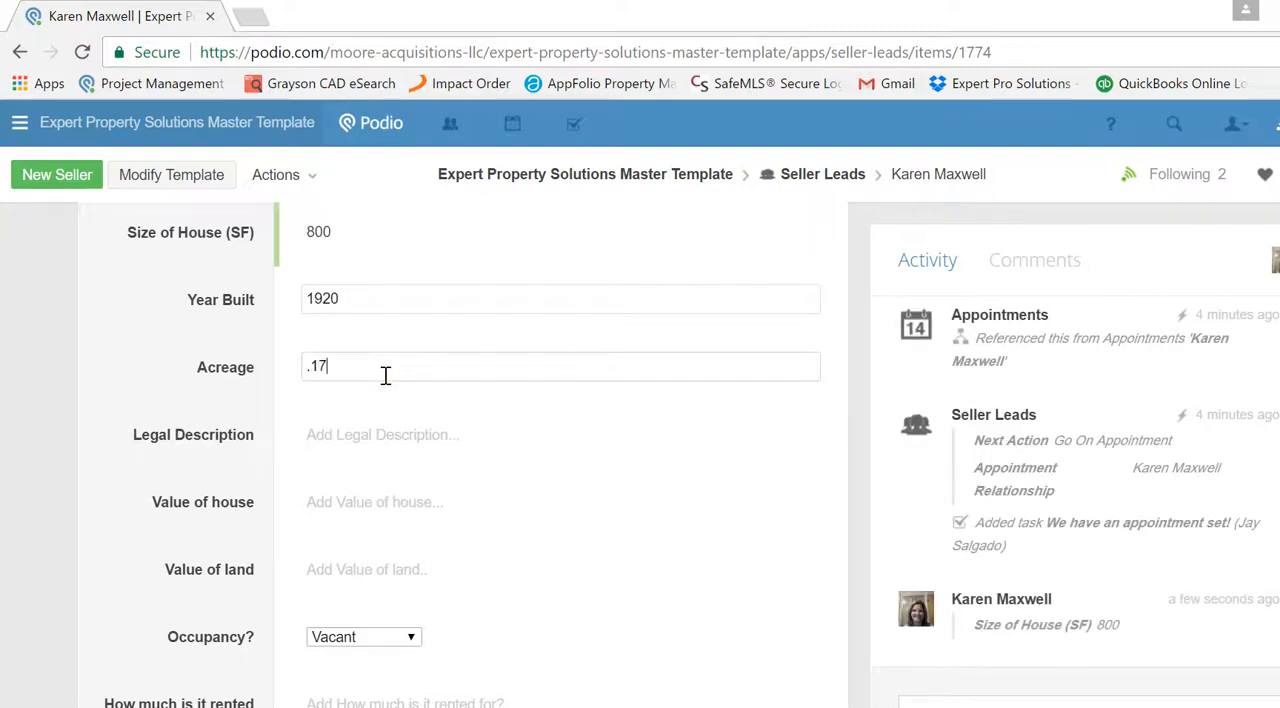
left_click(391, 443)
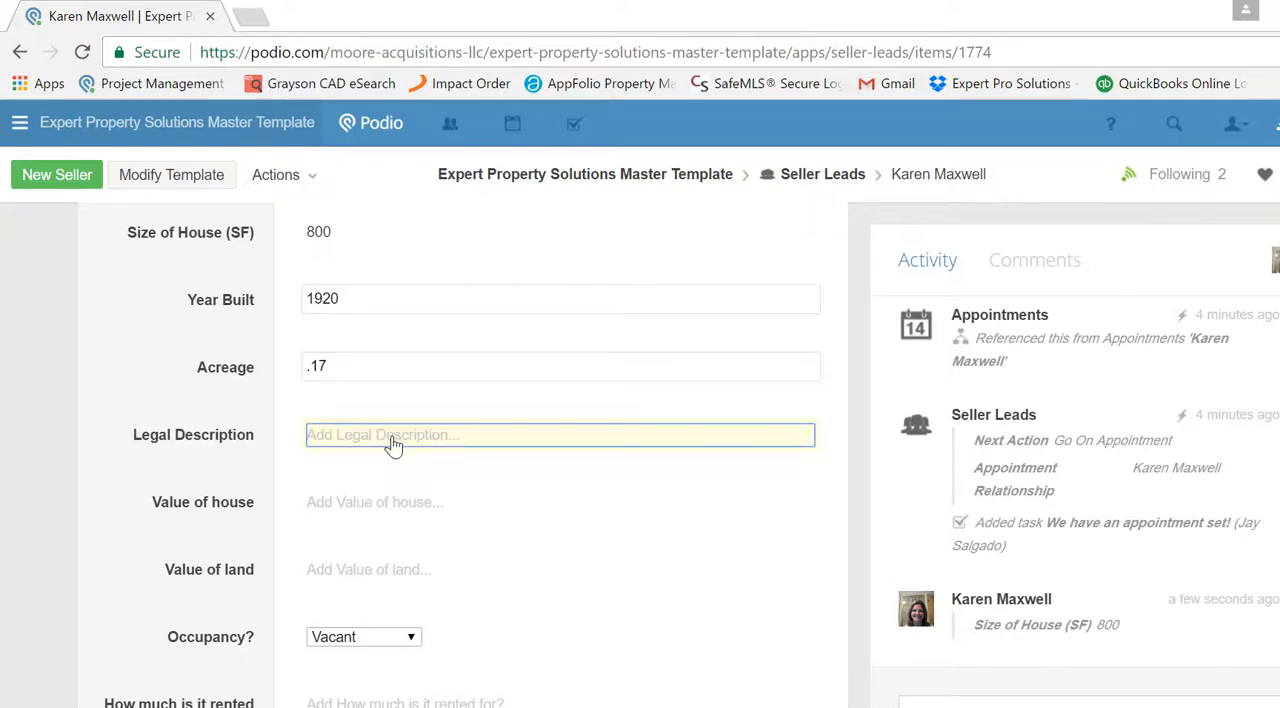
type("blah blah blah")
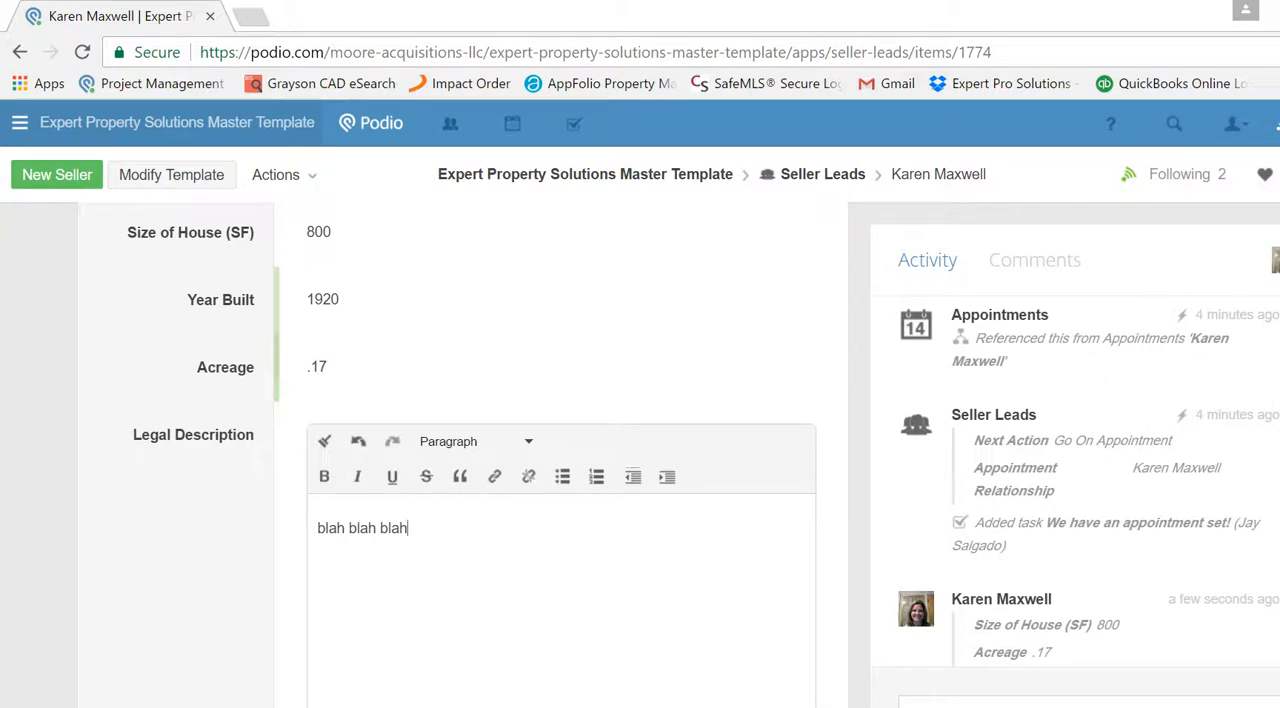
scroll(1048, 569, "down", 1)
scroll(560, 456, "down", 1)
left_click(385, 596)
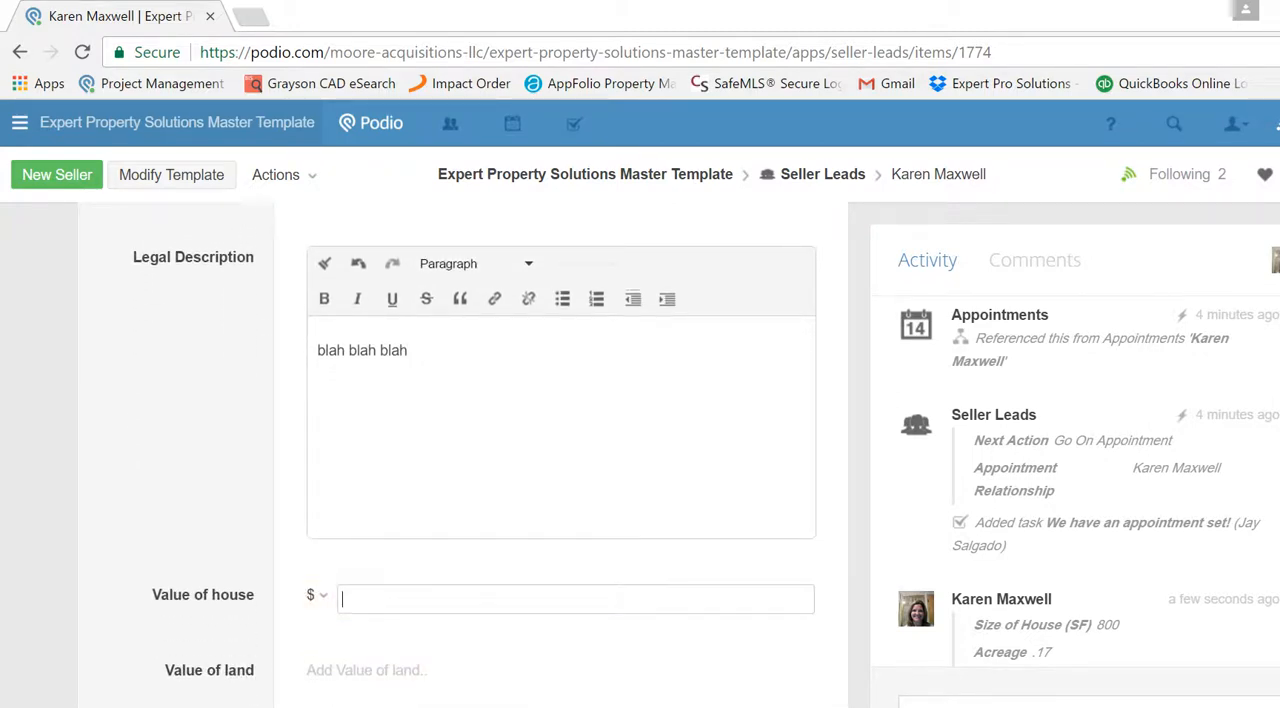
- Open the lead's Comp Analysis record by way of its related items
scroll(560, 450, "down", 10)
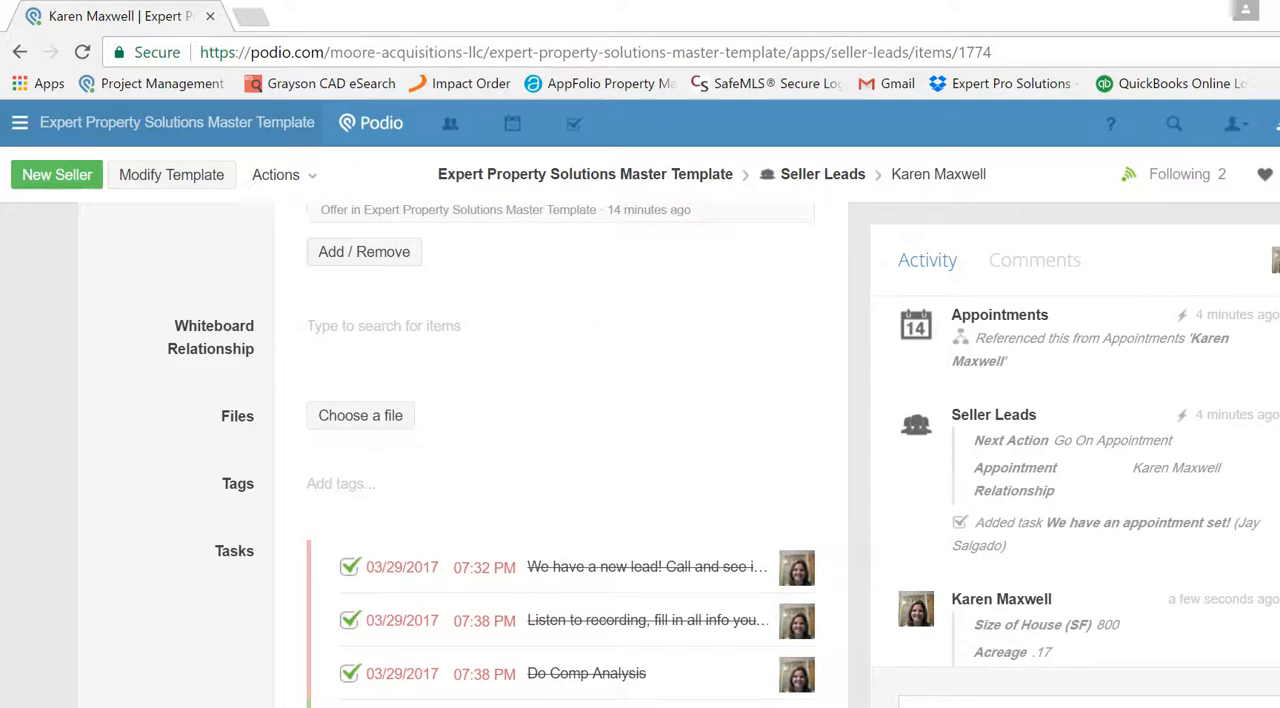
scroll(537, 674, "down", 3)
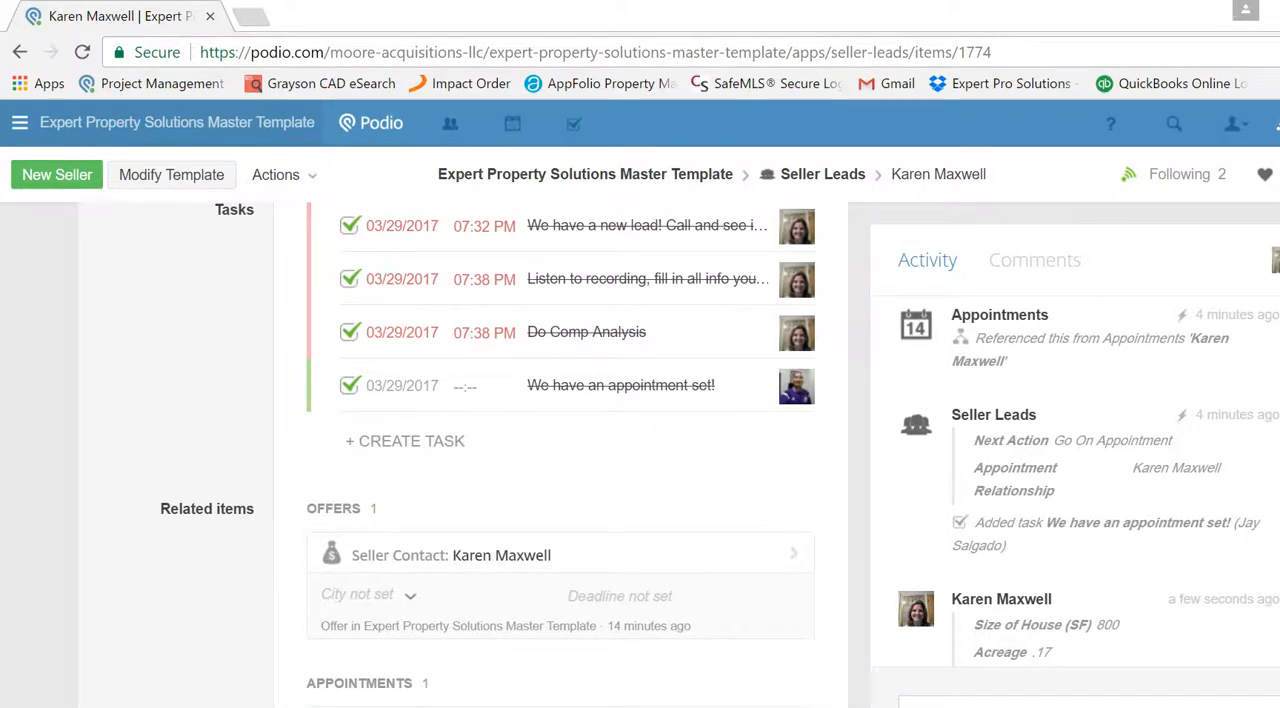
scroll(565, 560, "down", 3)
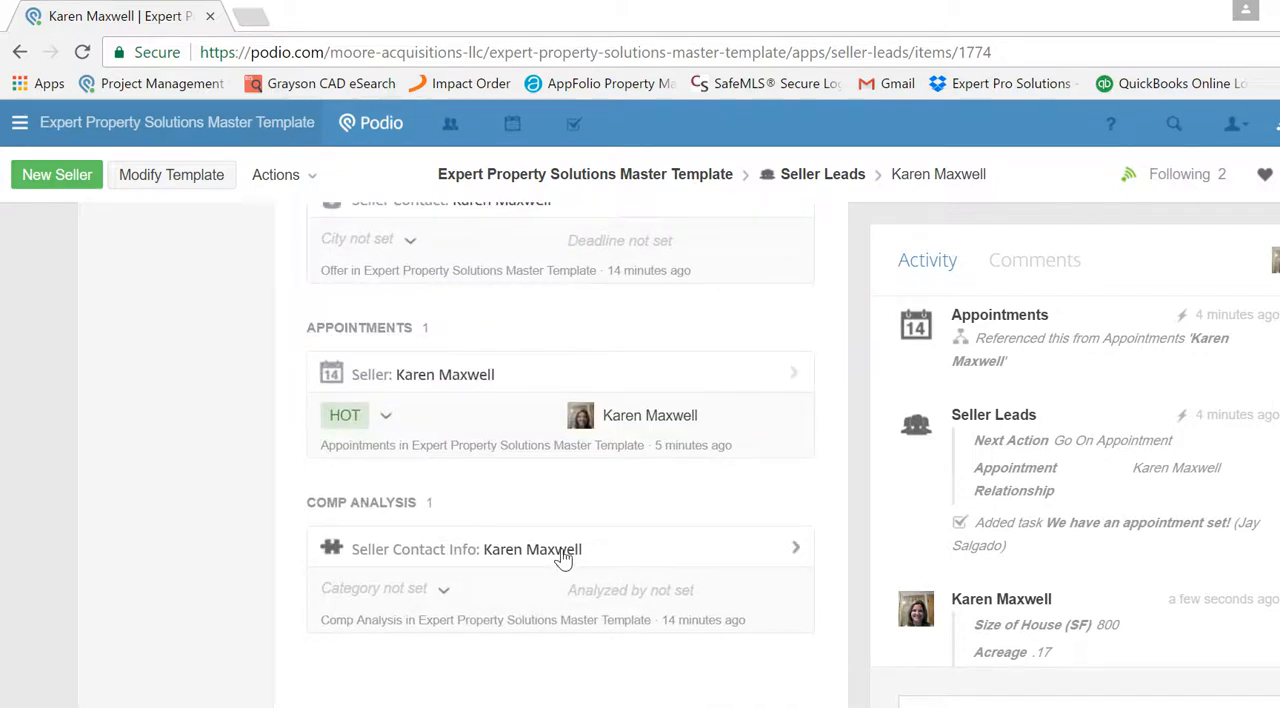
left_click(378, 508)
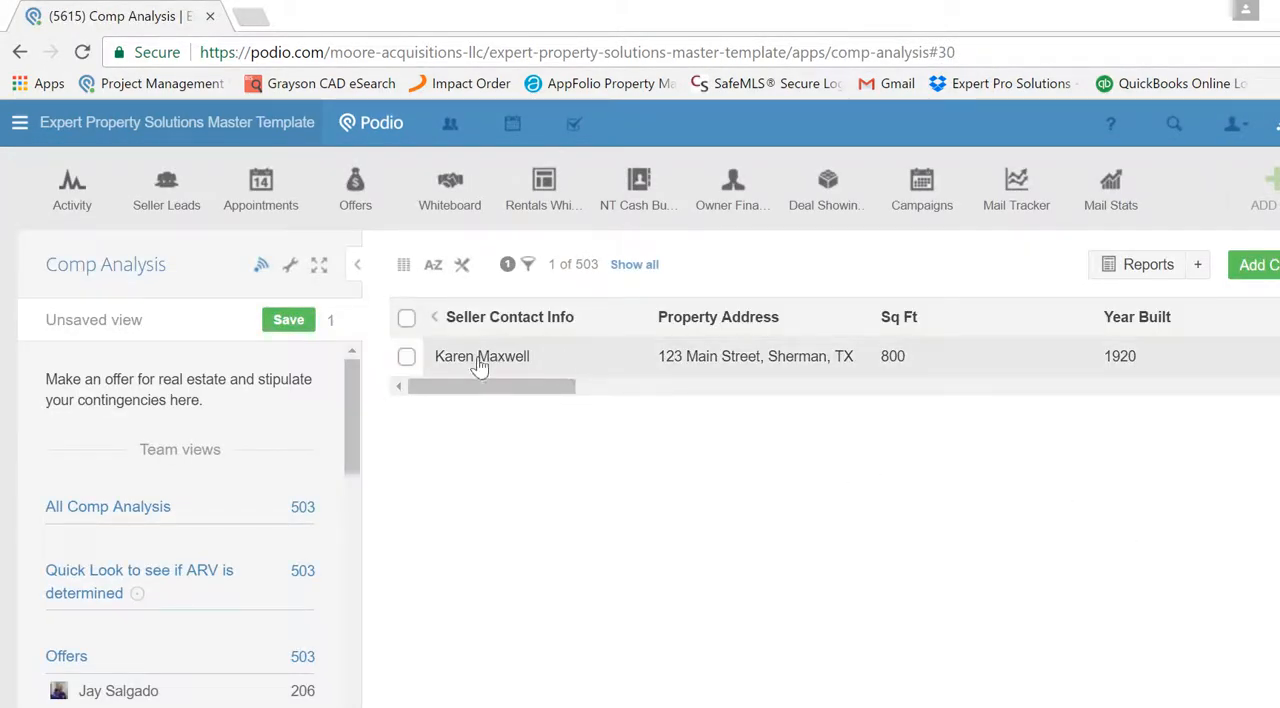
left_click(467, 363)
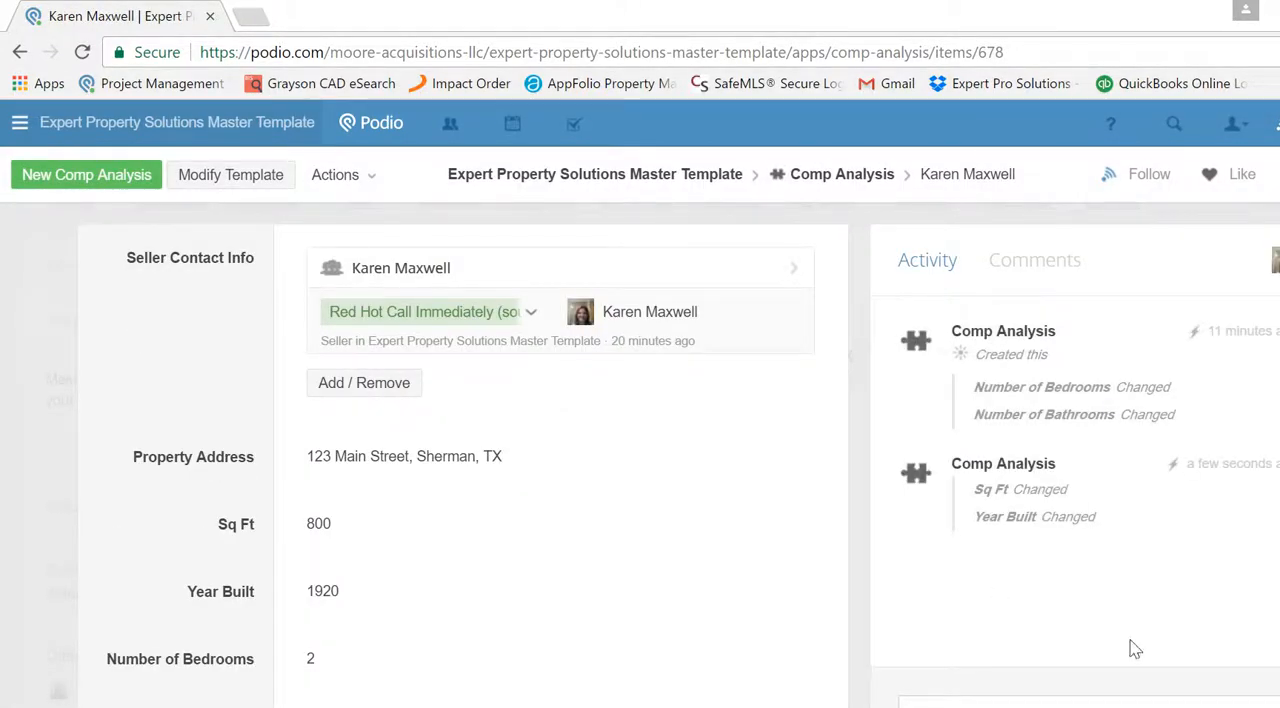
- Review the comp analysis property details and assign the operations manager who researches the lead as Analyzed by
scroll(460, 450, "down", 3)
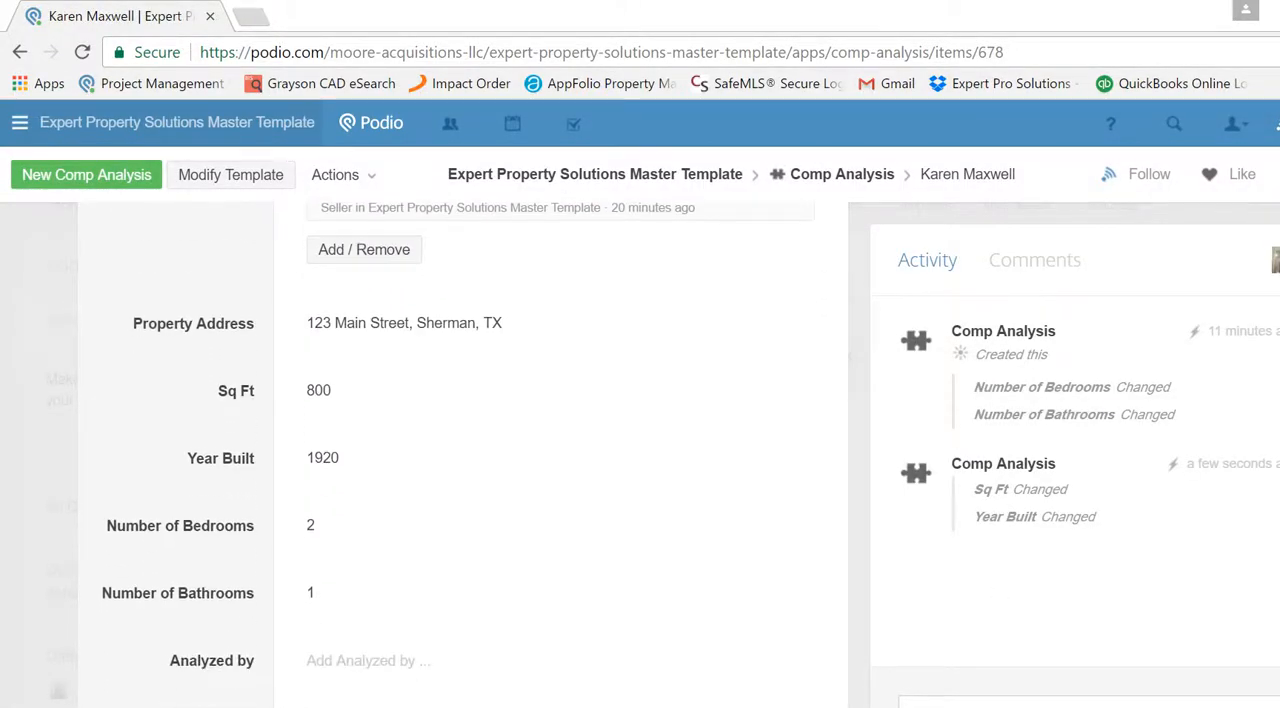
scroll(460, 450, "down", 1)
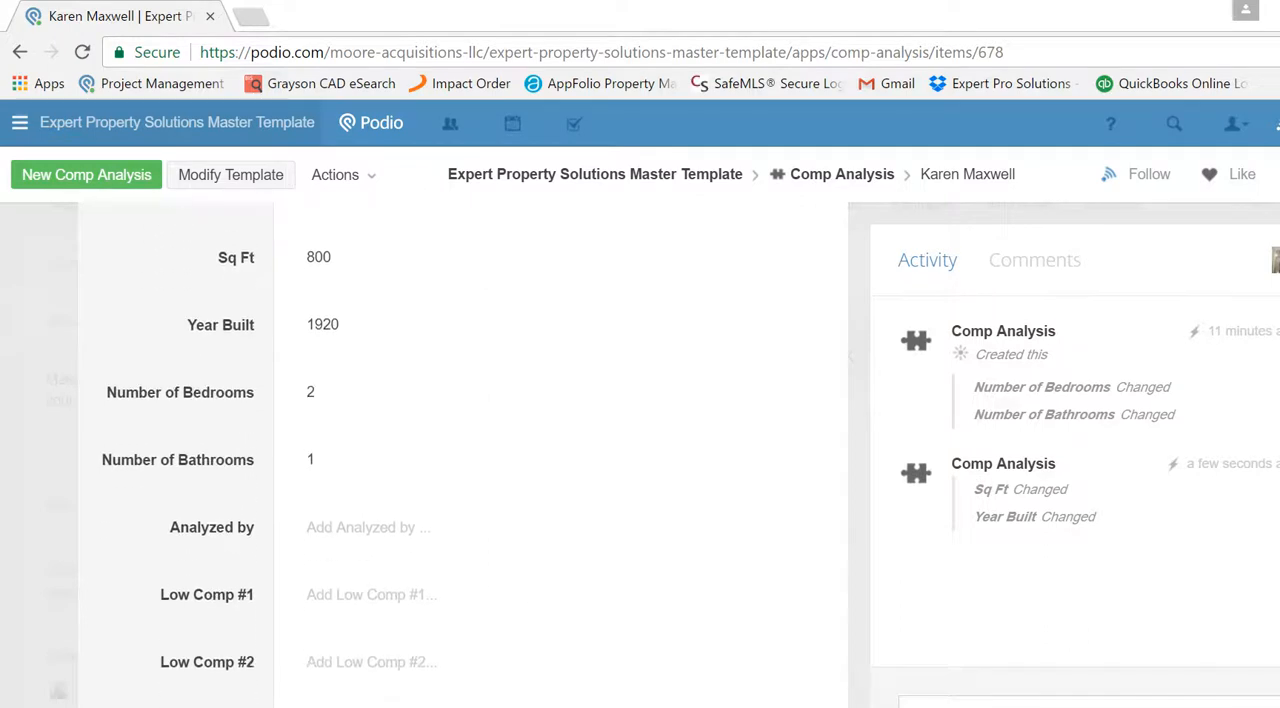
scroll(460, 450, "down", 2)
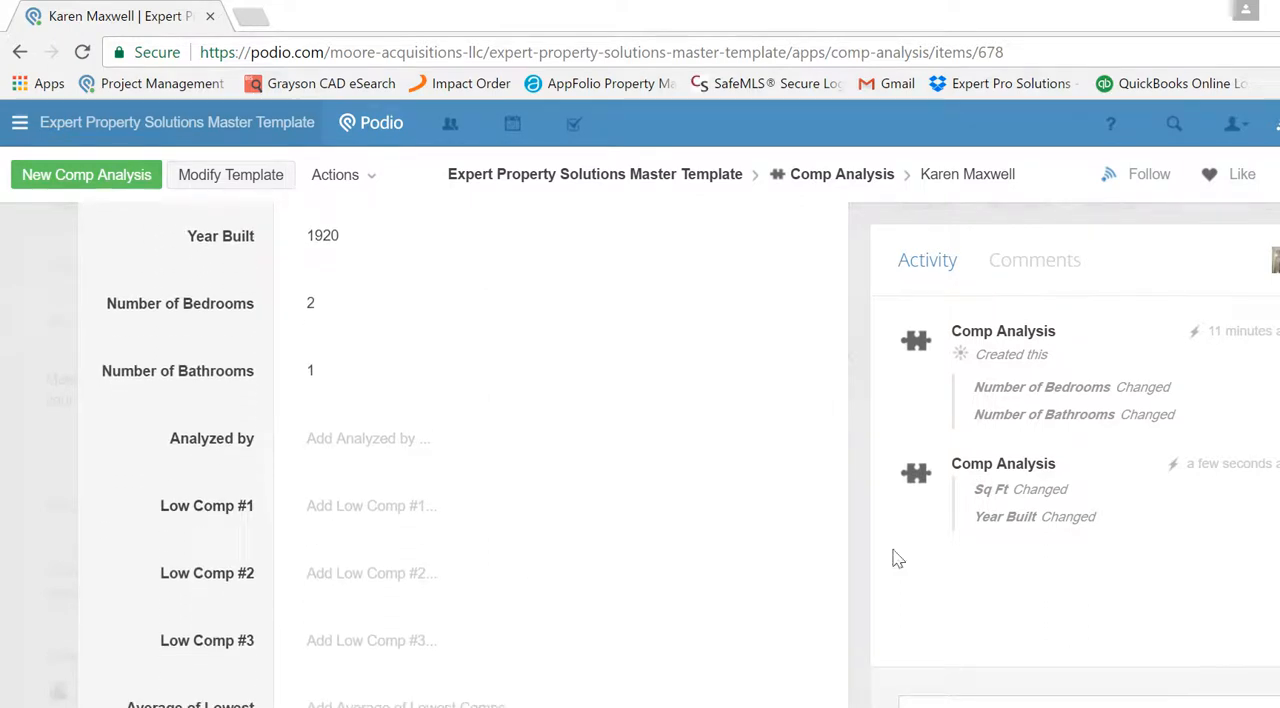
left_click(403, 452)
type("karen")
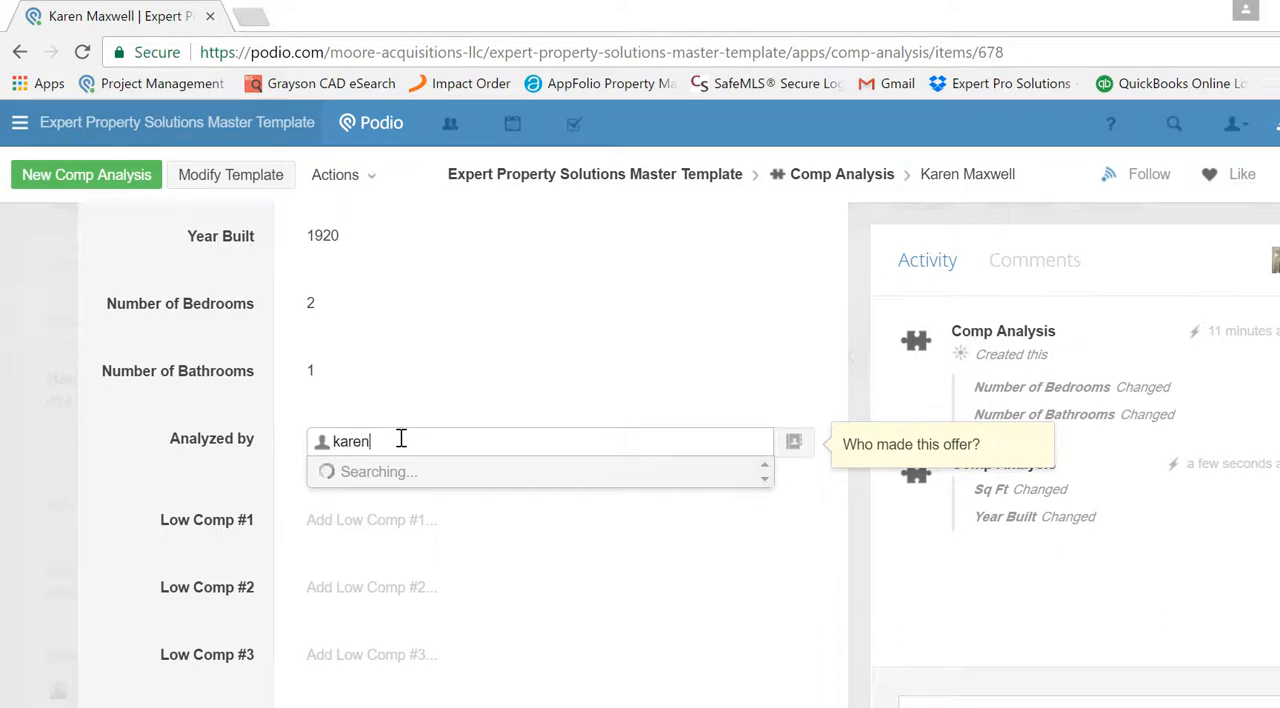
left_click(409, 506)
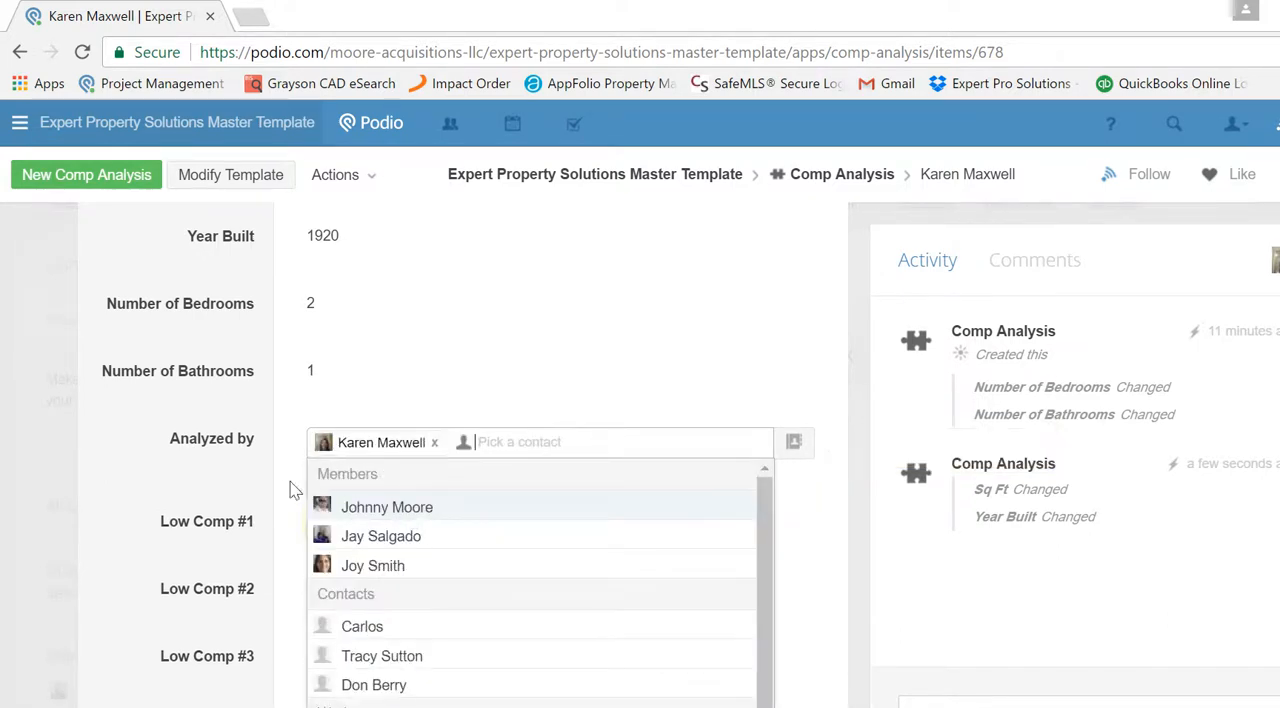
left_click(289, 486)
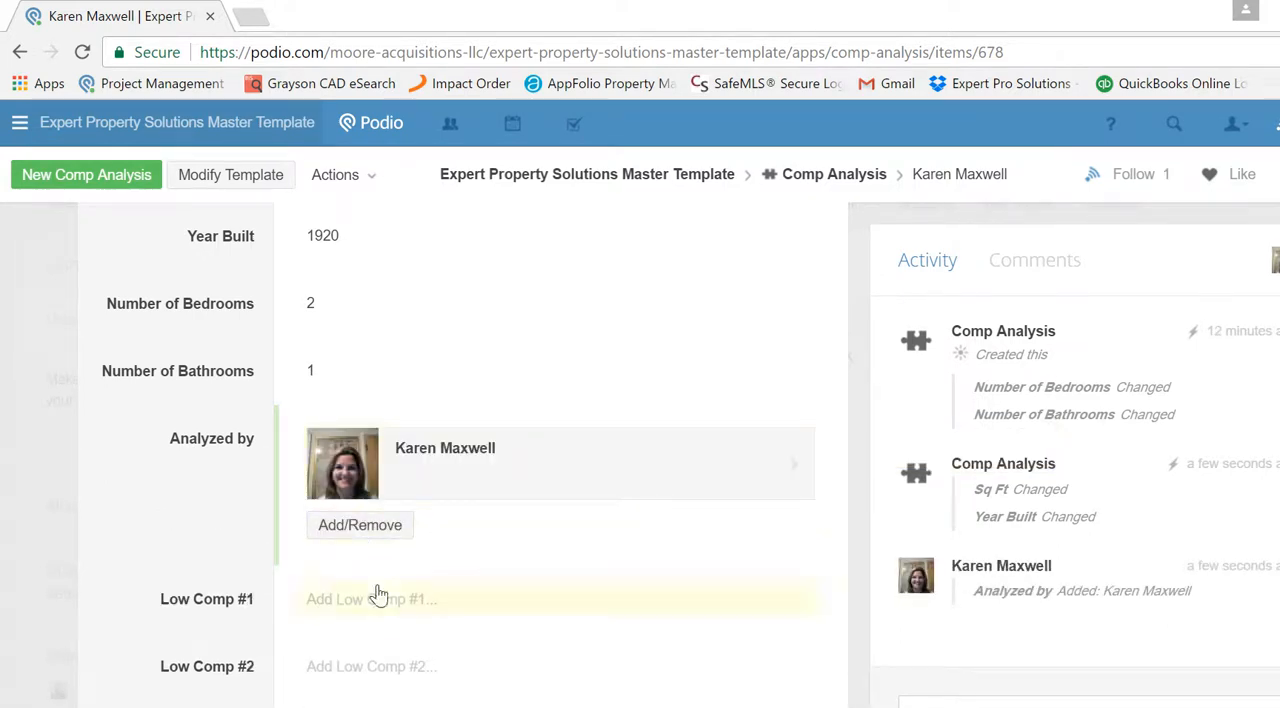
- Enter the three low comps as $5,000, $10,000 and $13,000
left_click(378, 597)
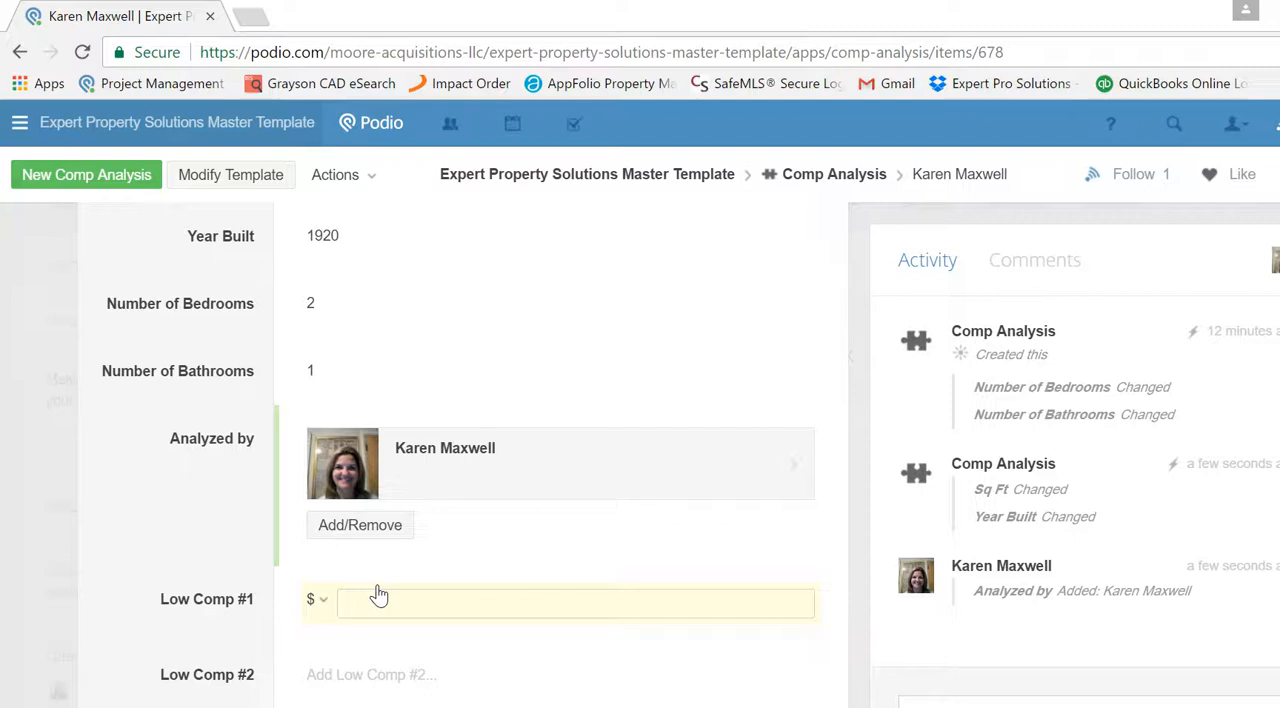
type("5,00")
type("000")
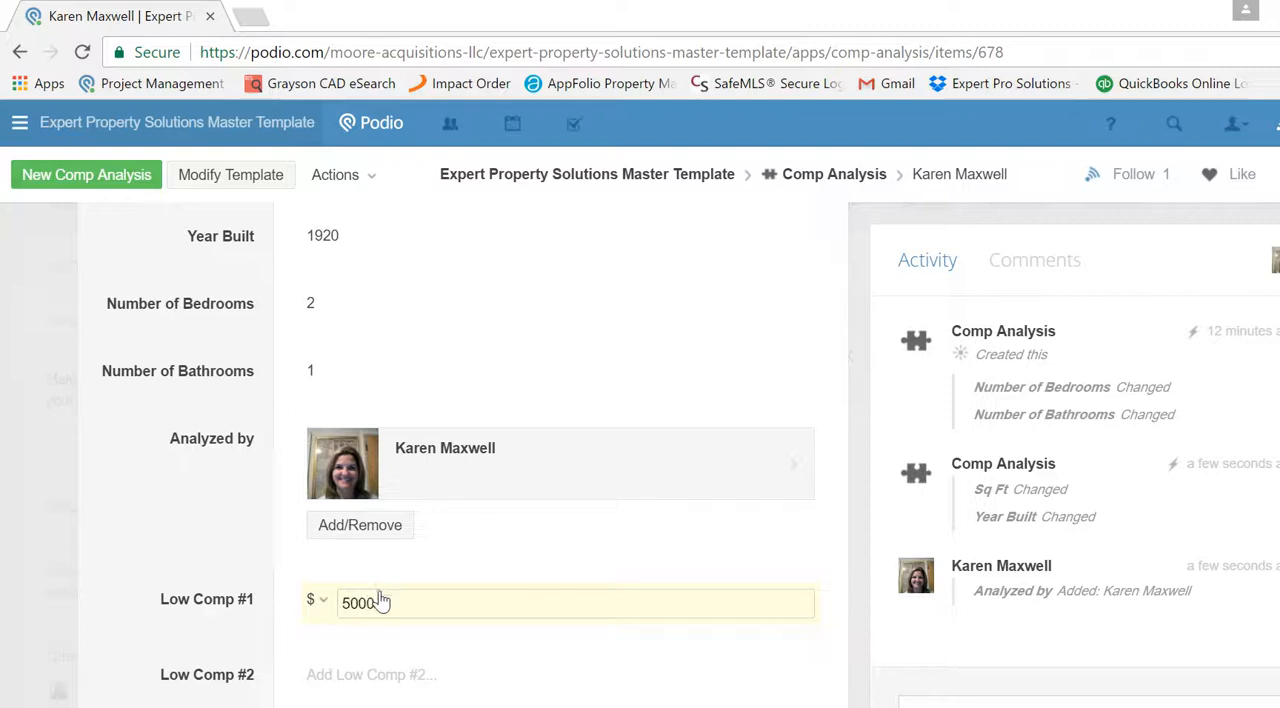
left_click(397, 680)
type("10000")
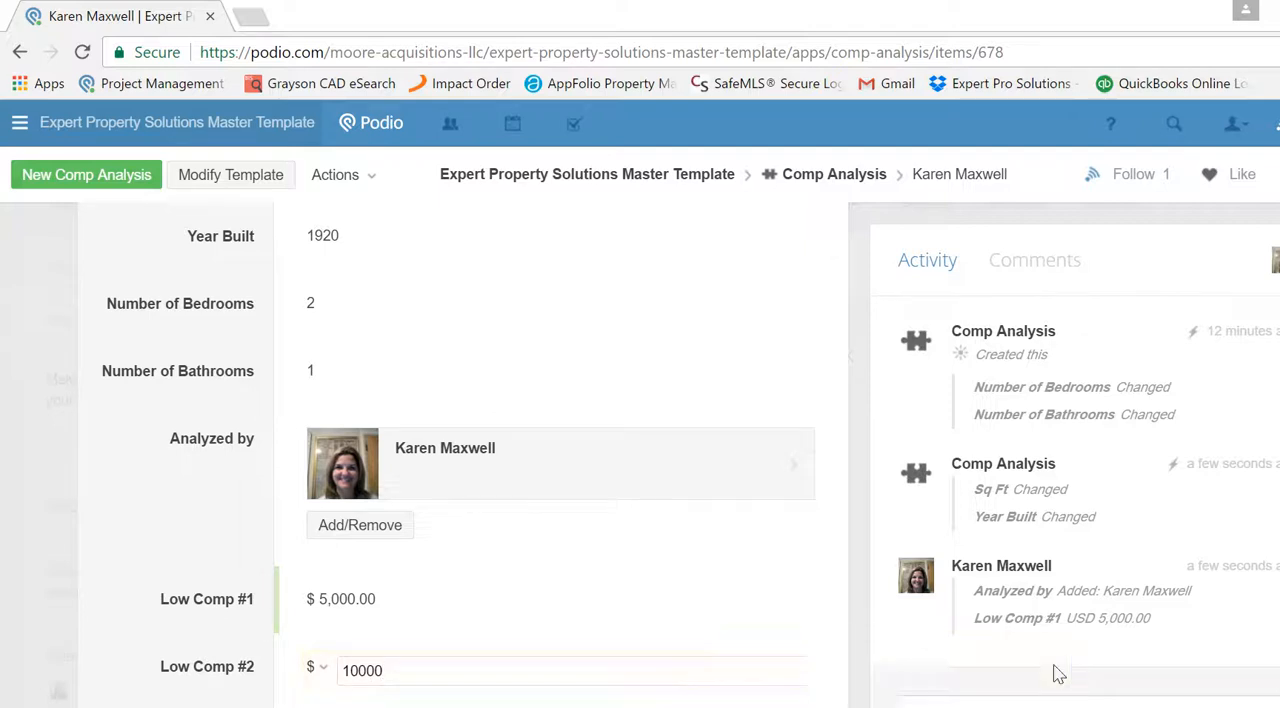
key("Tab")
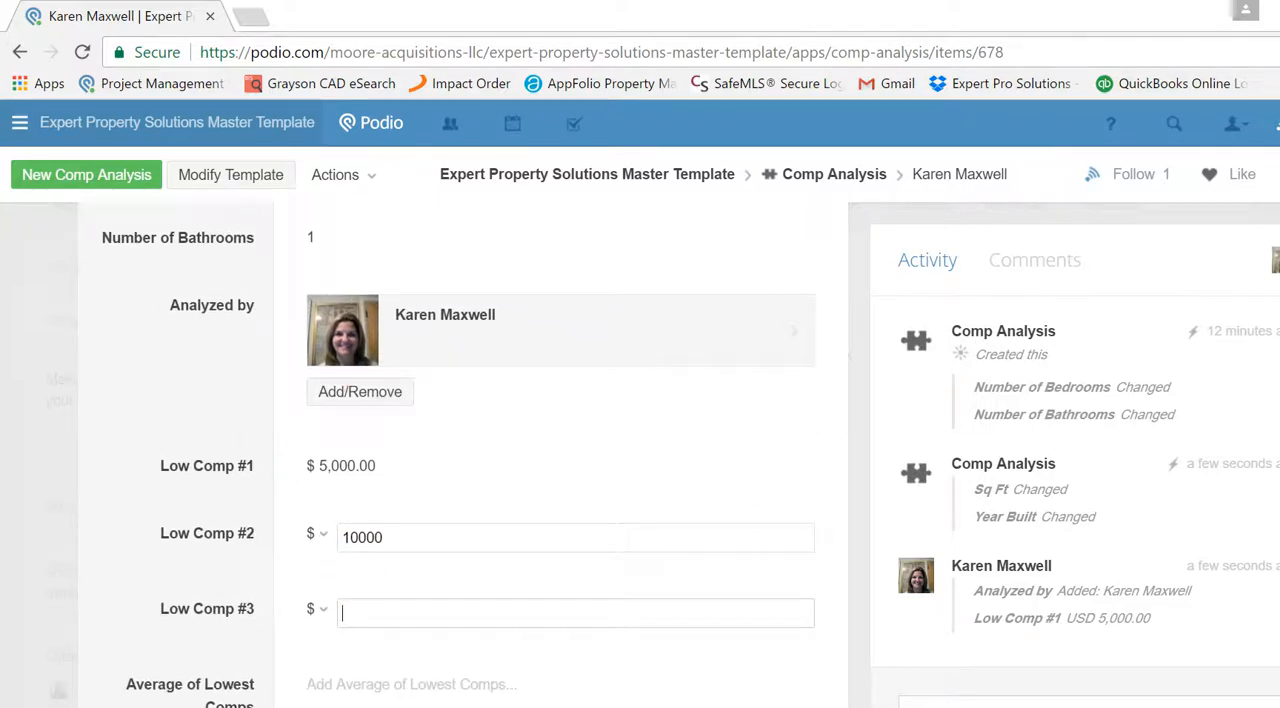
type("13000")
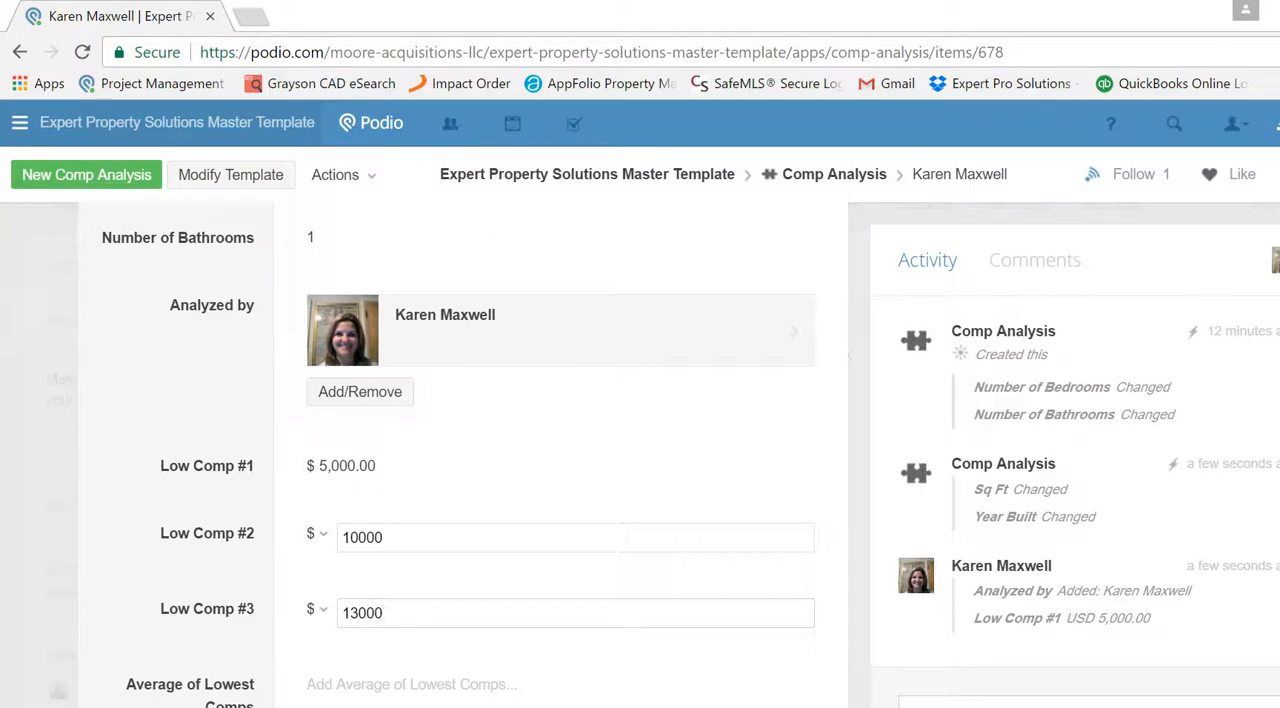
- Enter the three high comps as $50,000, $65,000 and $47,000
scroll(560, 456, "down", 1)
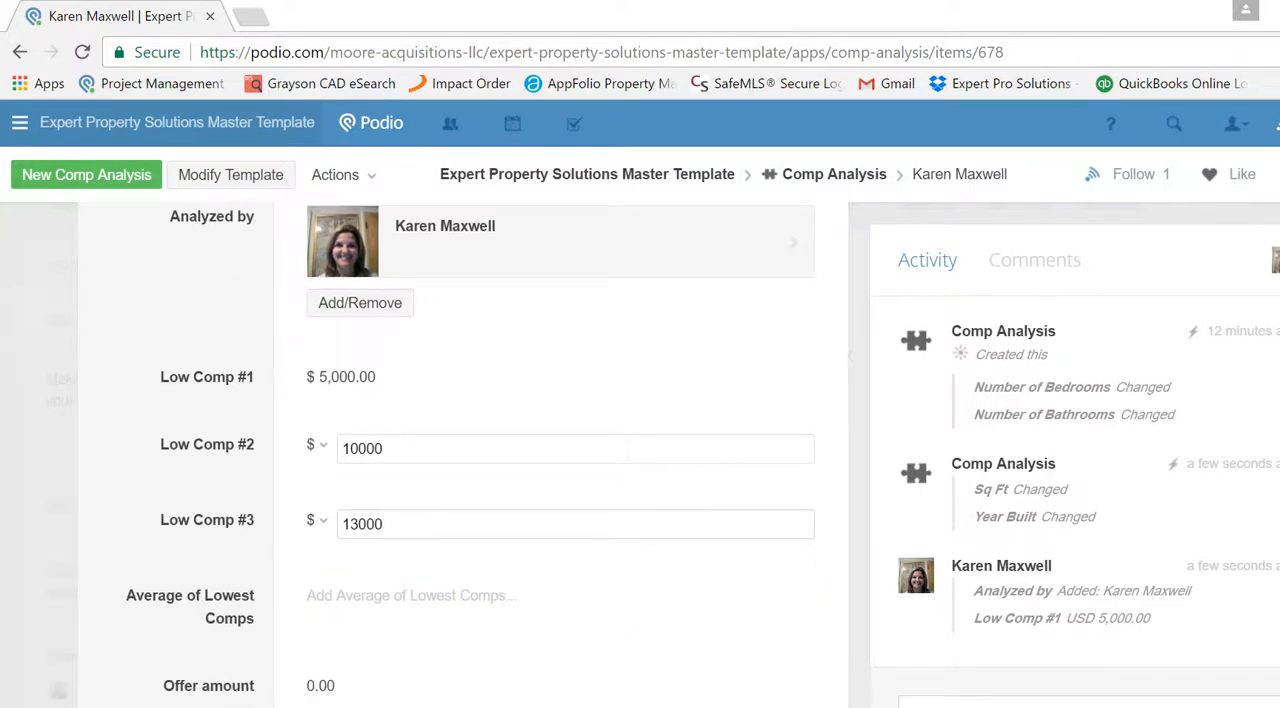
scroll(560, 456, "down", 2)
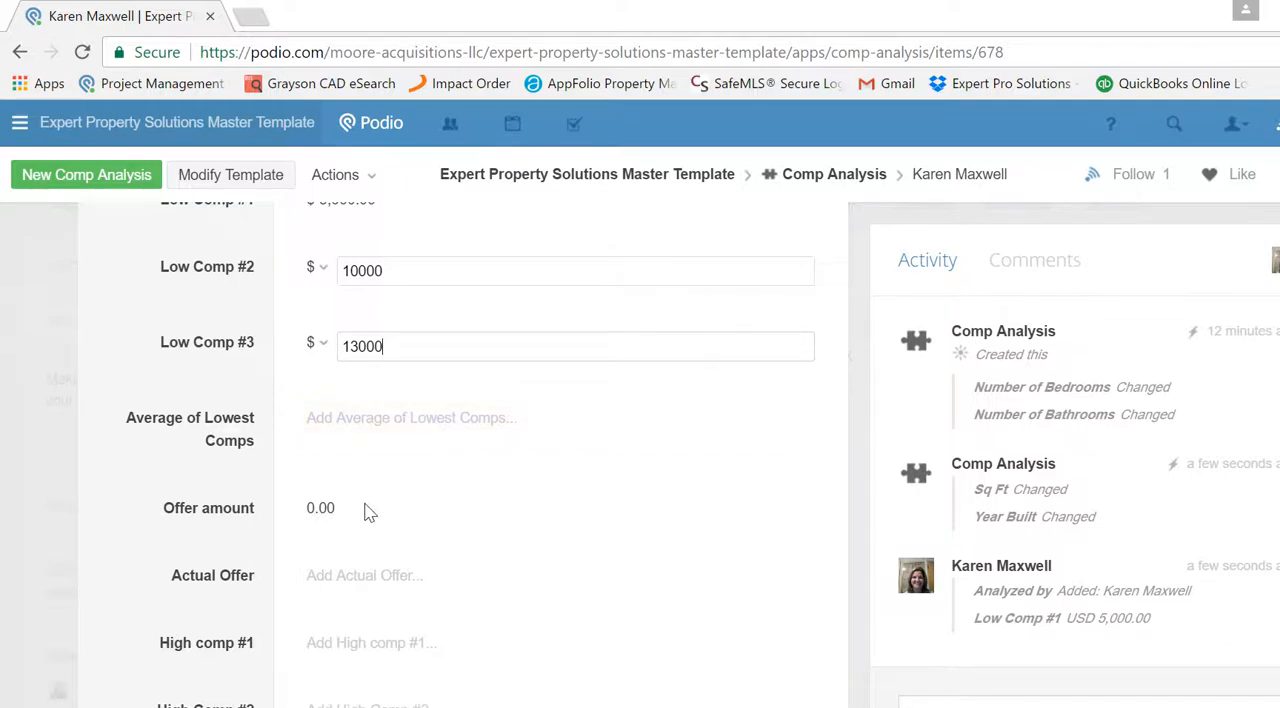
scroll(490, 360, "down", 3)
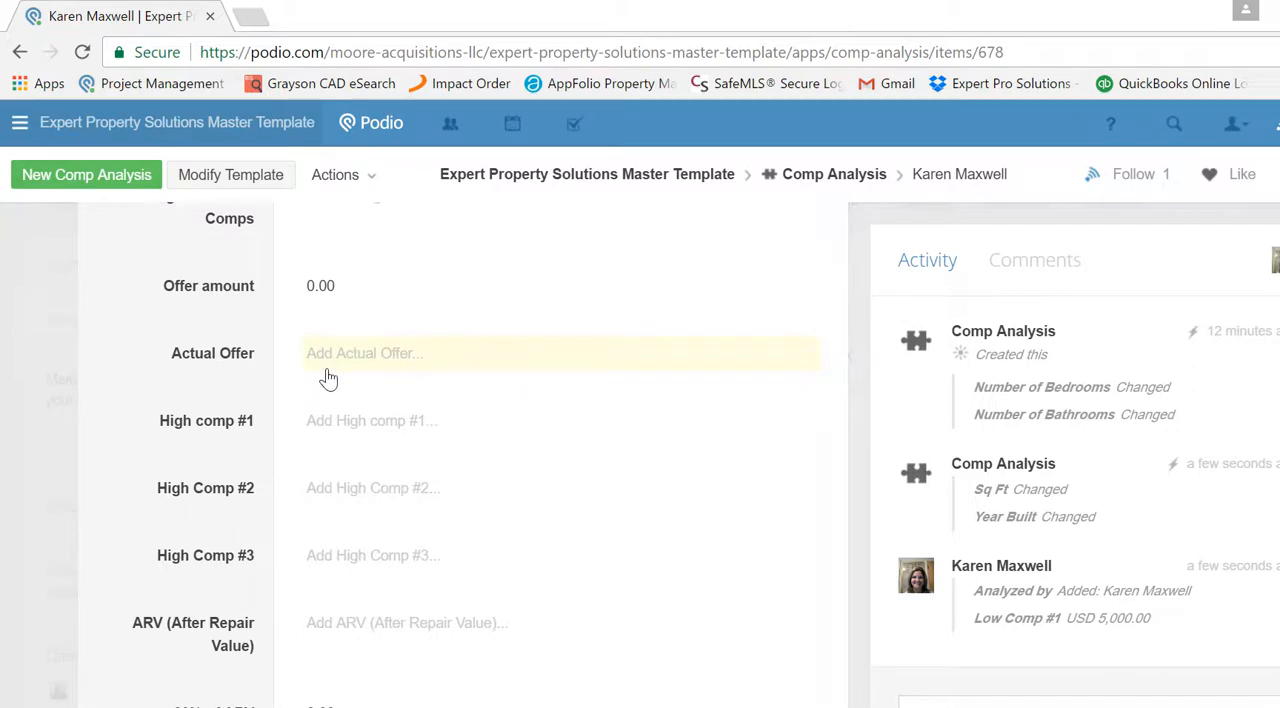
left_click(372, 424)
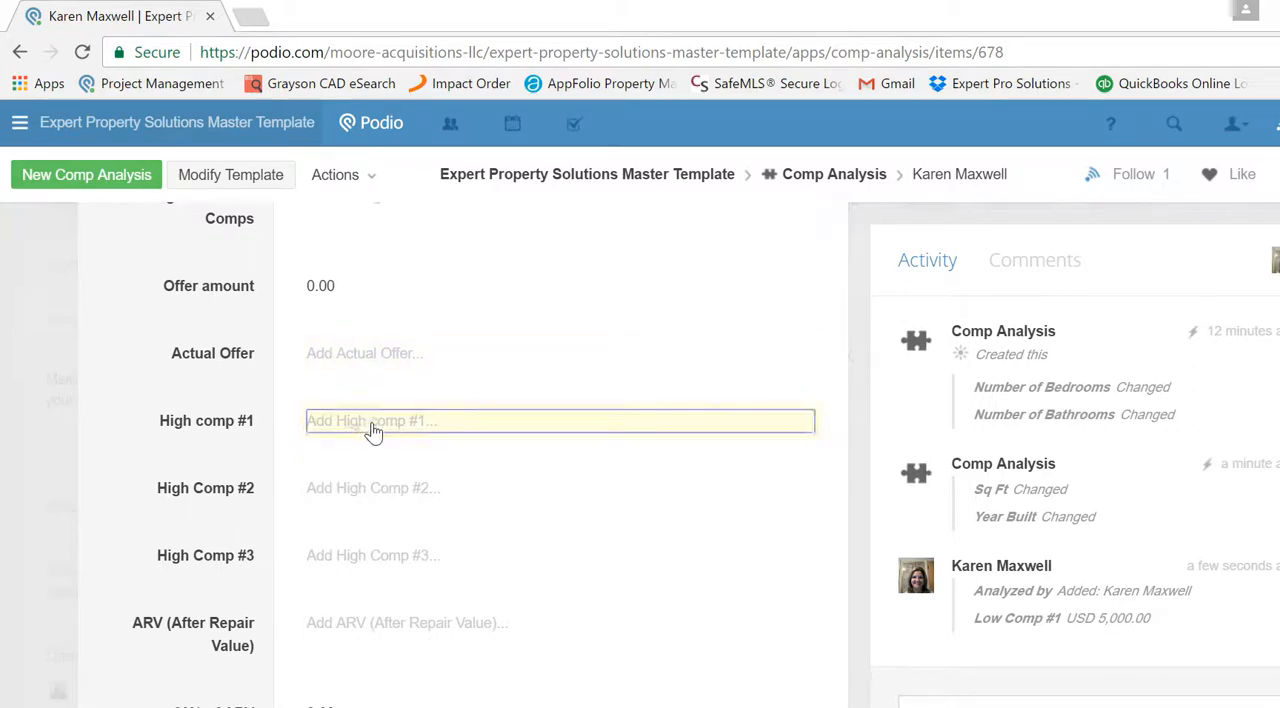
type("50")
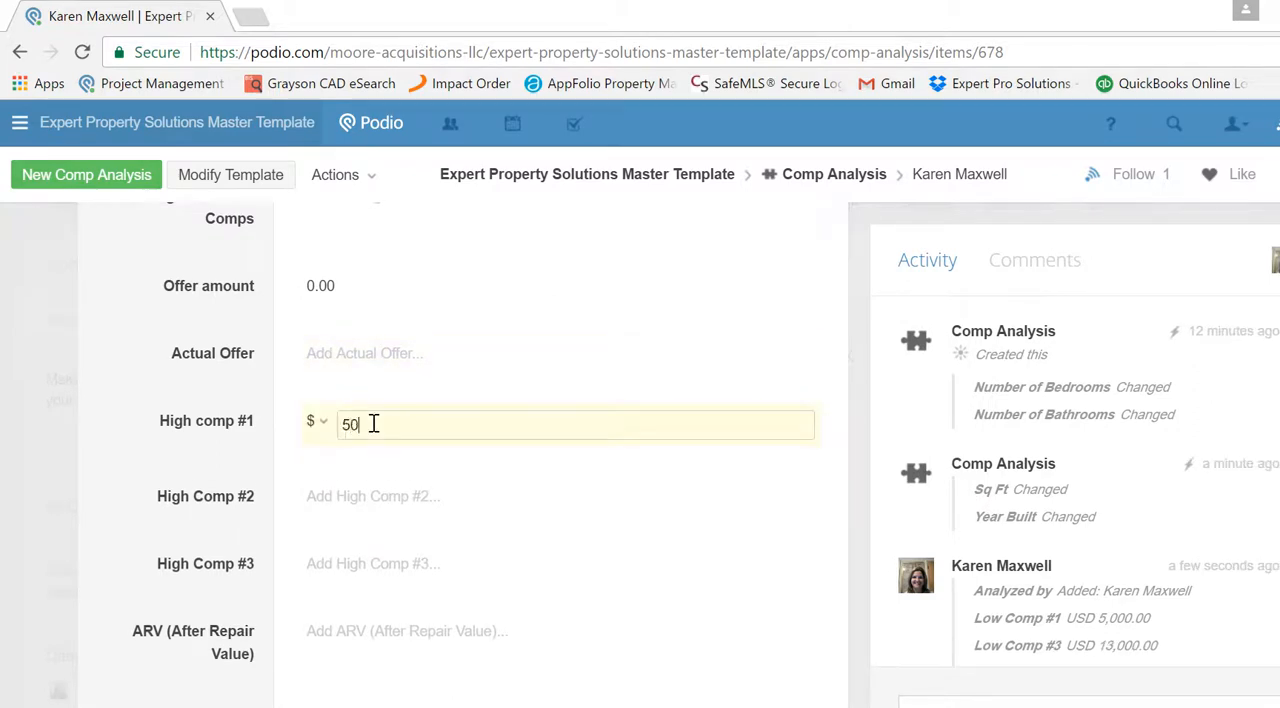
key("Tab")
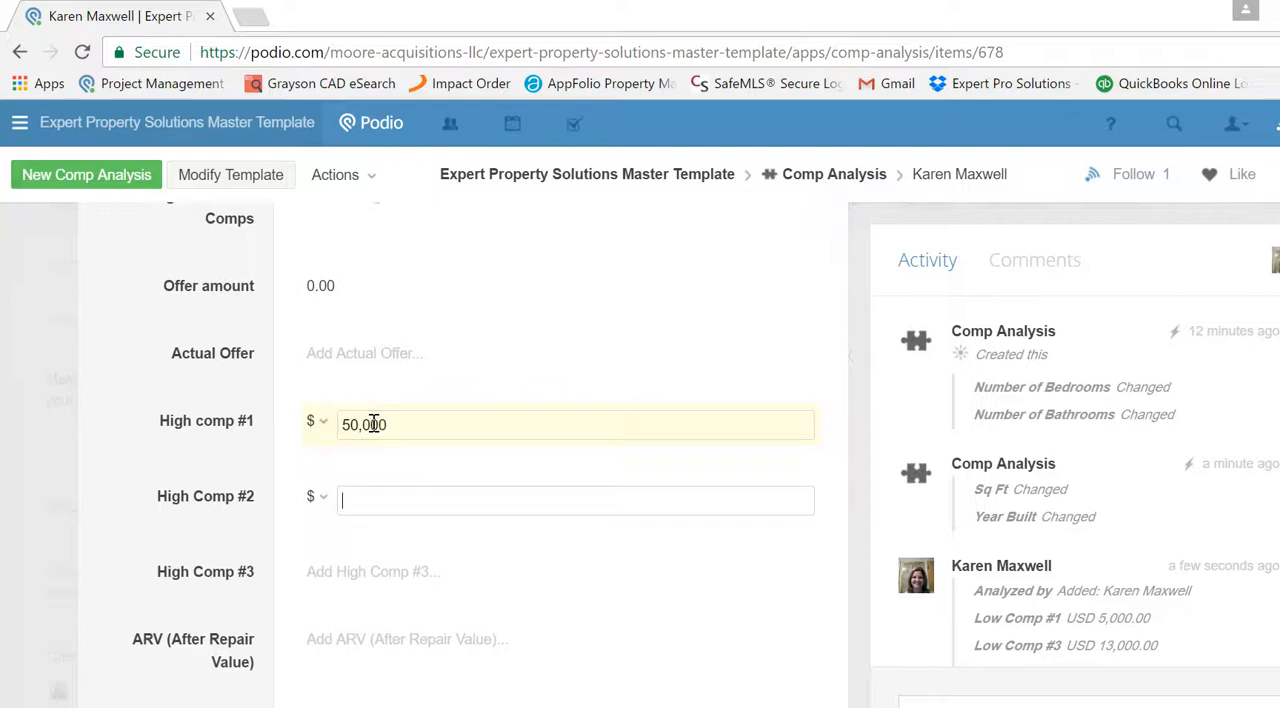
type("65,000")
key("Tab")
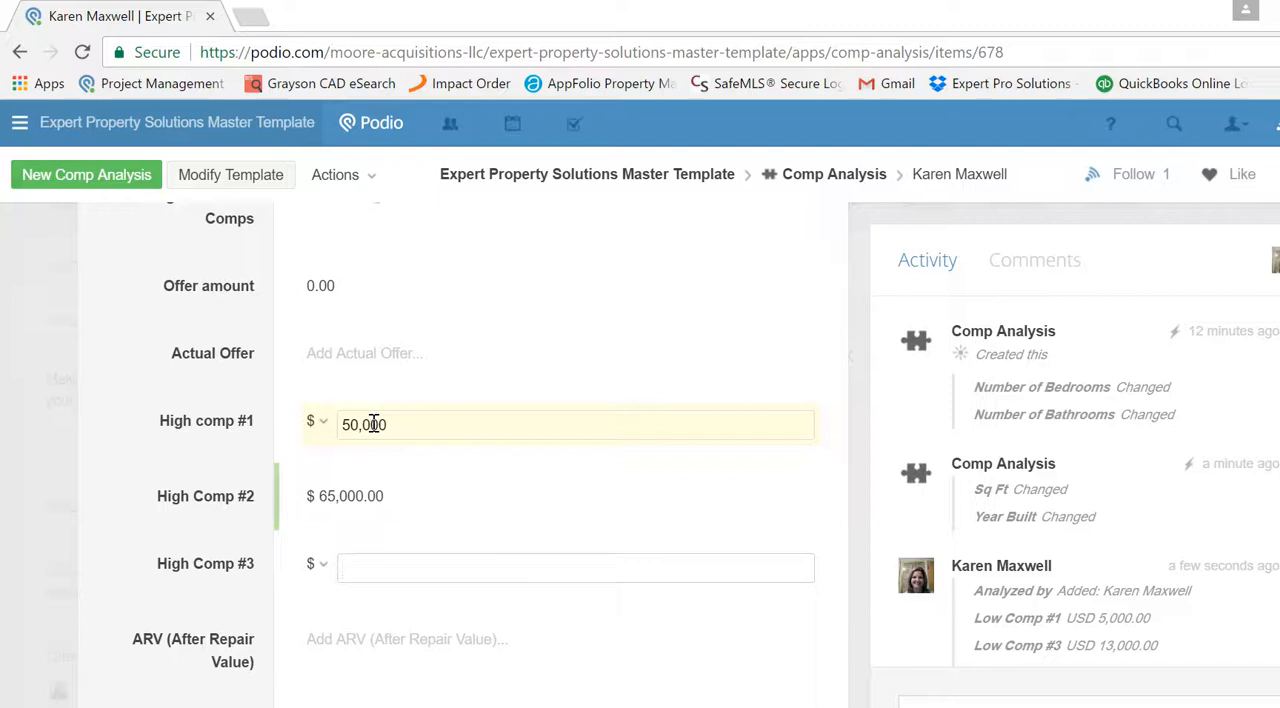
type("47,000")
key("Tab")
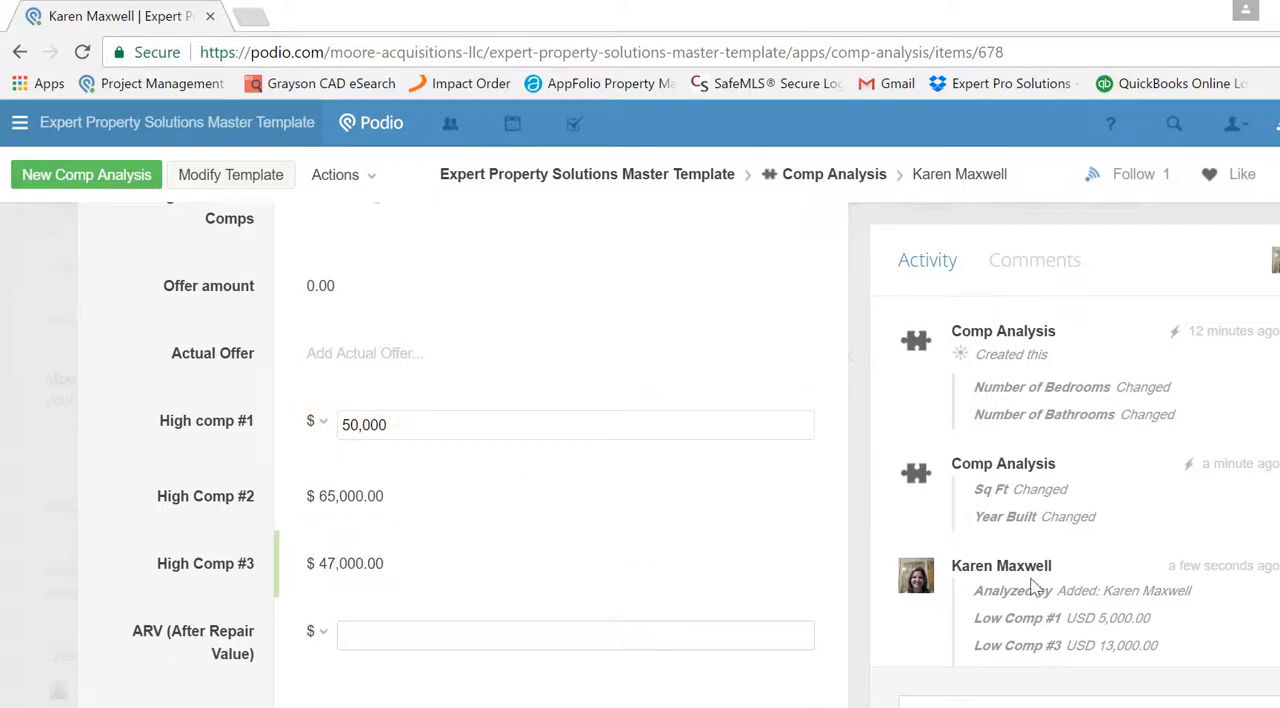
scroll(560, 455, "down", 1)
scroll(560, 455, "down", 1)
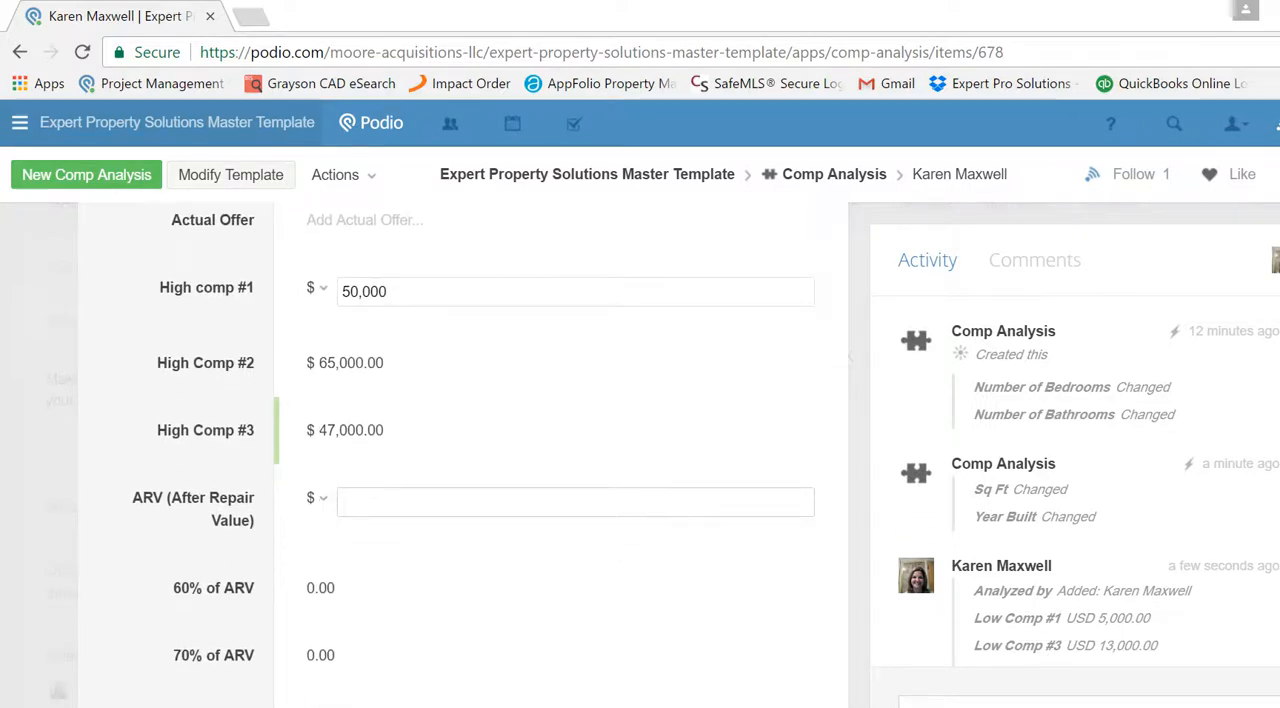
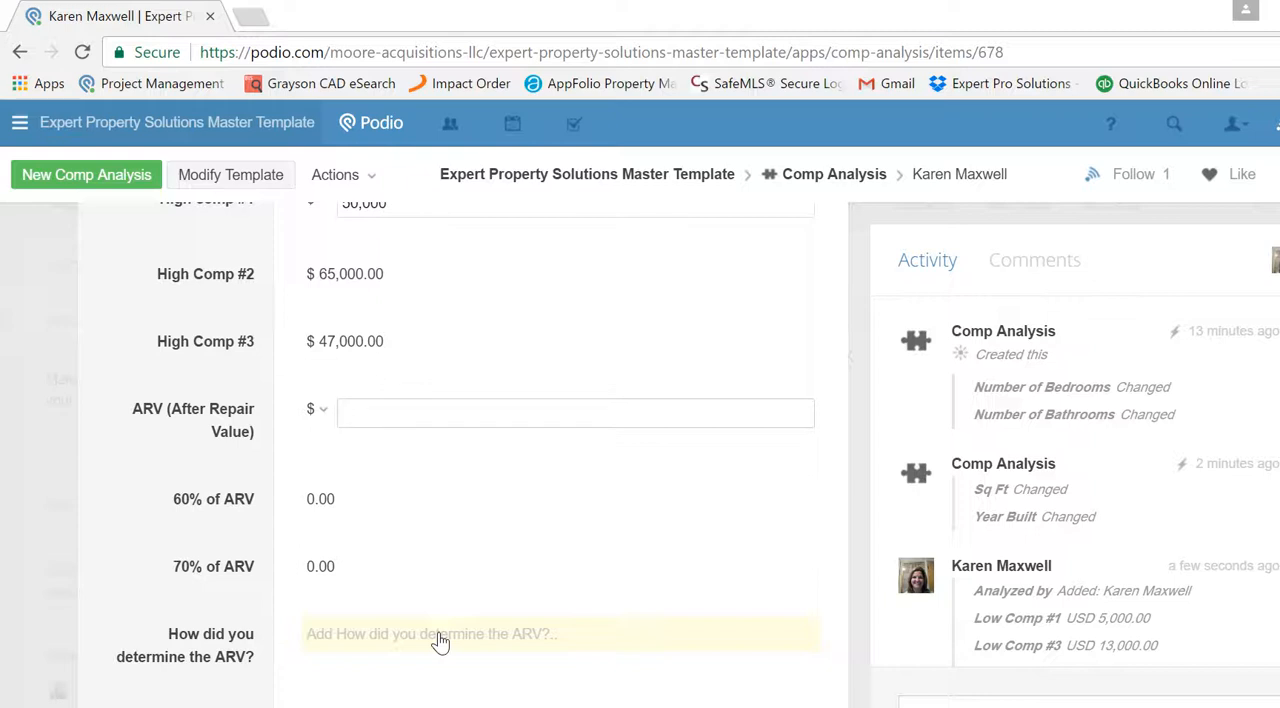
- Enter an ARV of $40,000 in the comp analysis and set the property's category to Vacant
type("40,000")
left_click(440, 641)
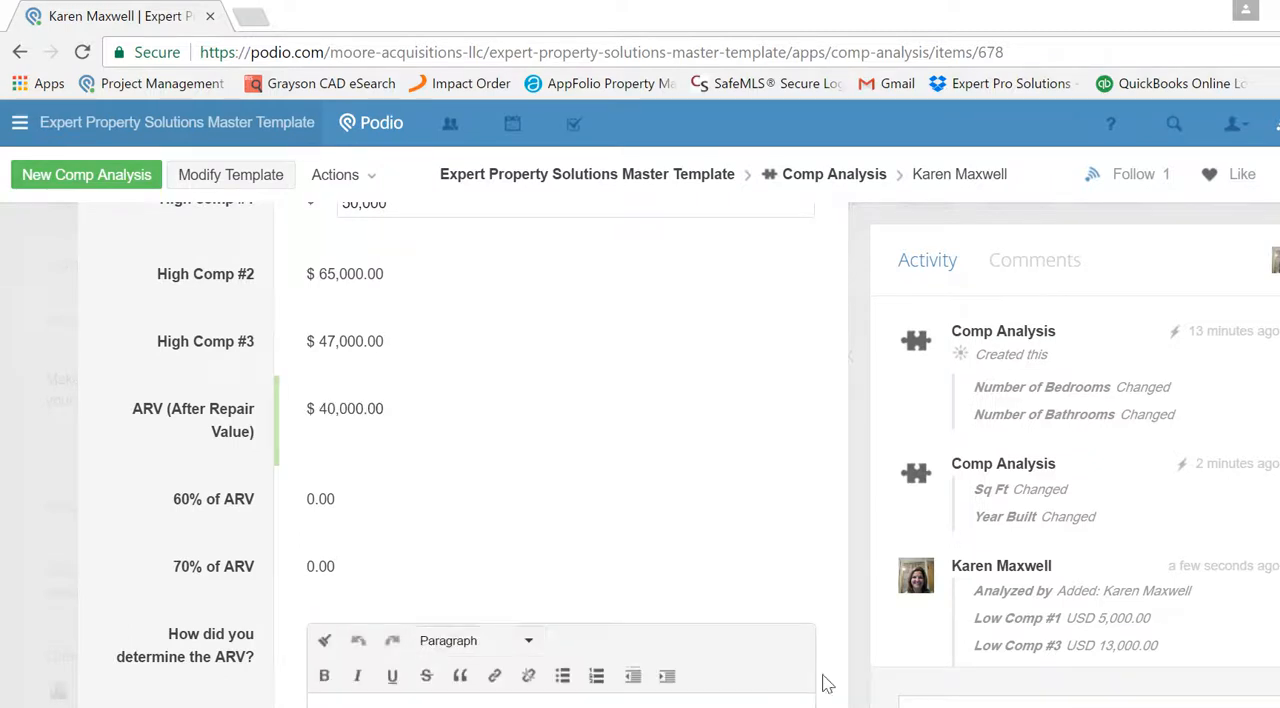
scroll(826, 684, "down", 2)
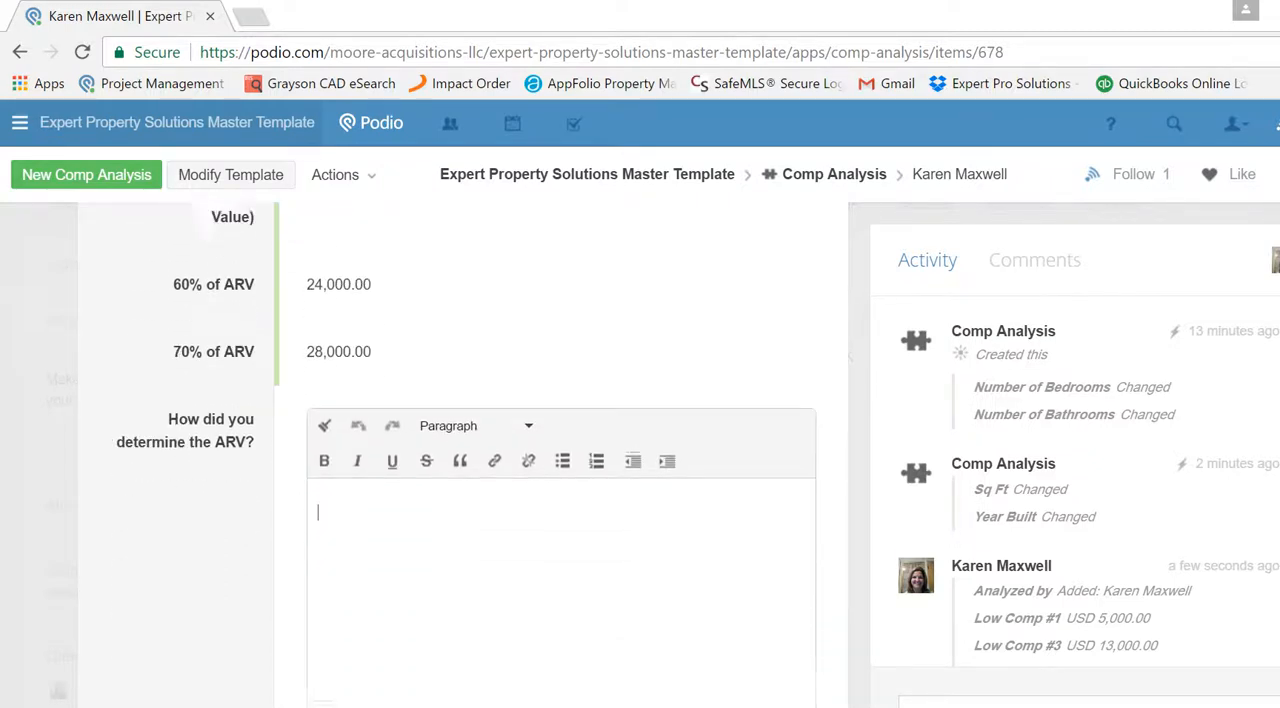
scroll(505, 517, "down", 3)
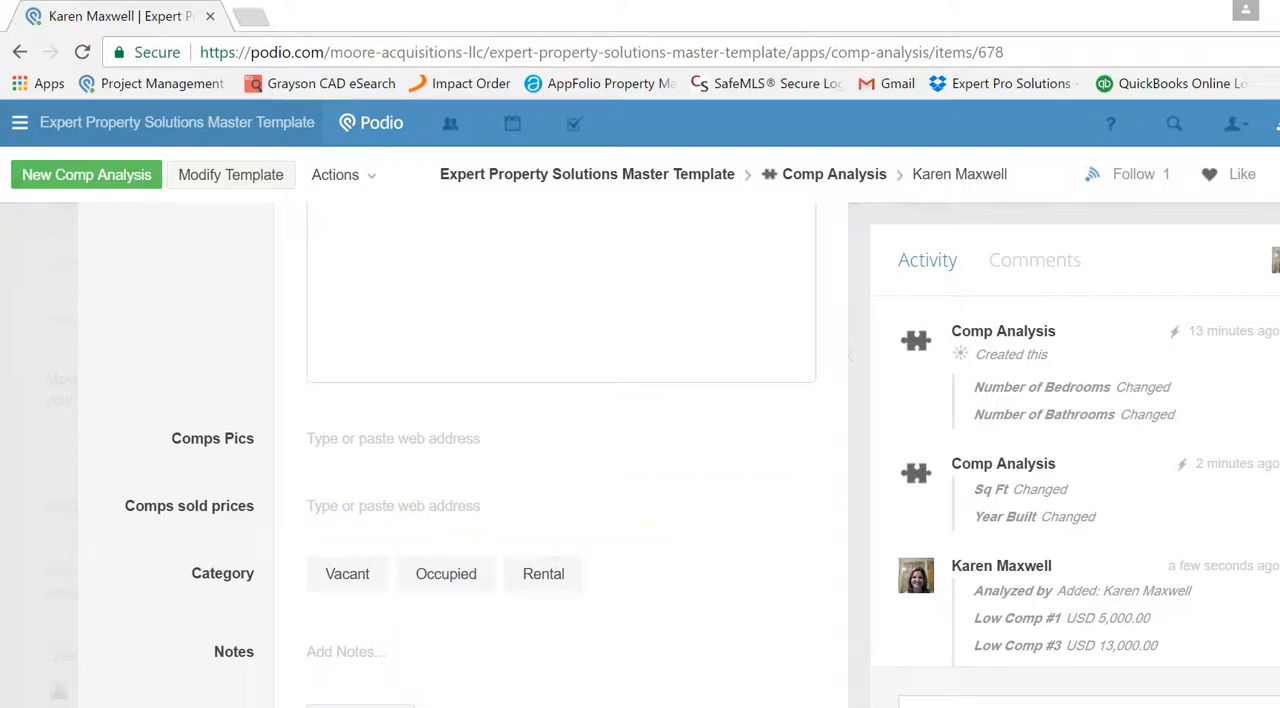
scroll(557, 450, "down", 2)
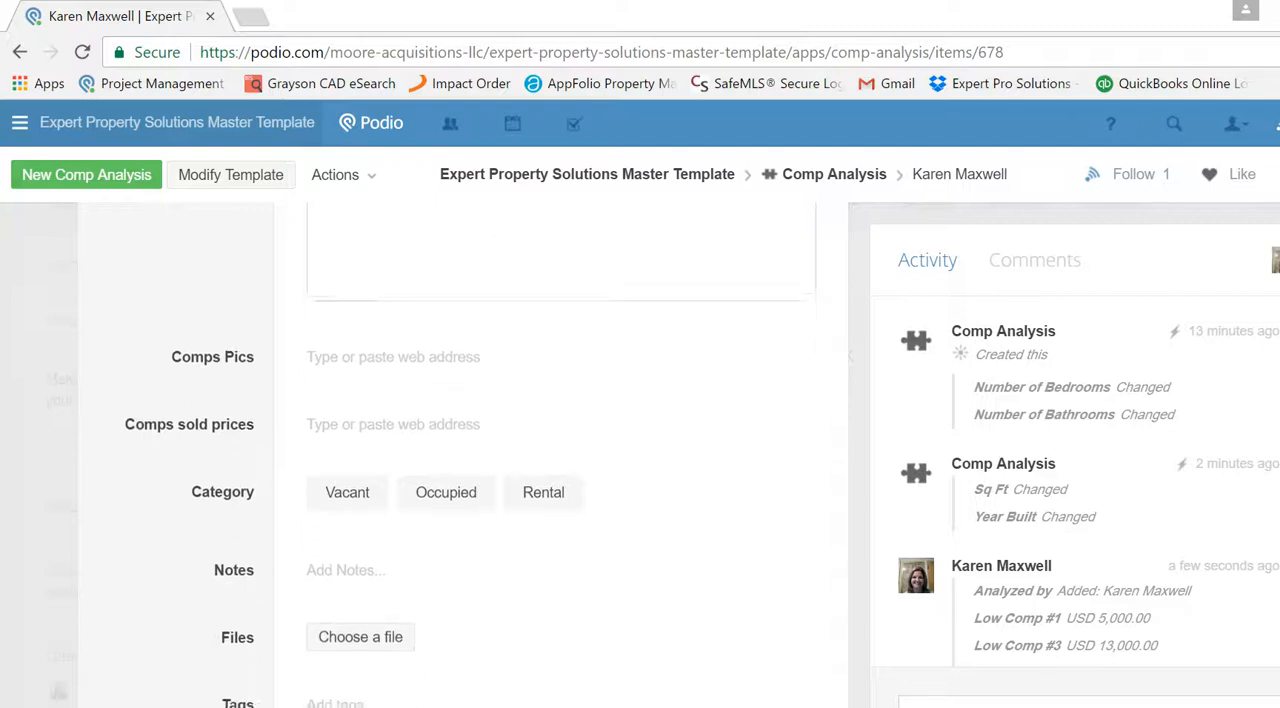
left_click(376, 379)
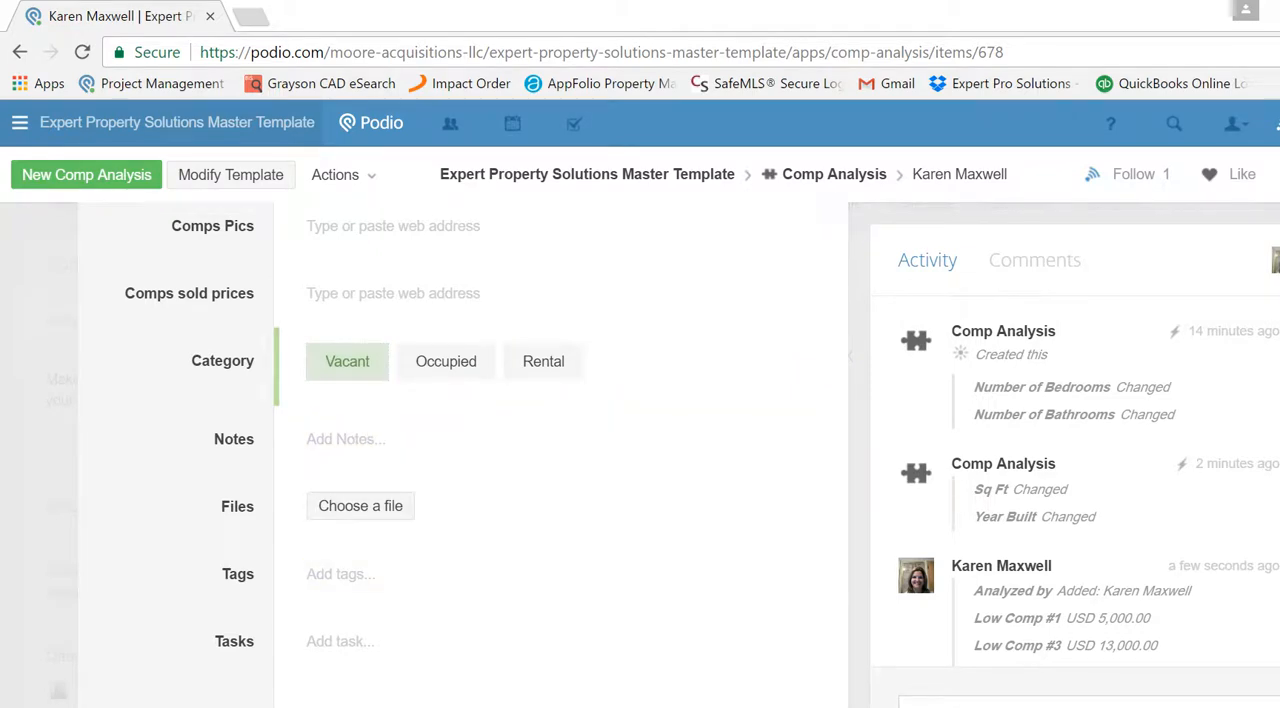
- Go back to the linked seller lead, check its Comp Analysis ARV, and open the related Offer record
scroll(460, 450, "up", 10)
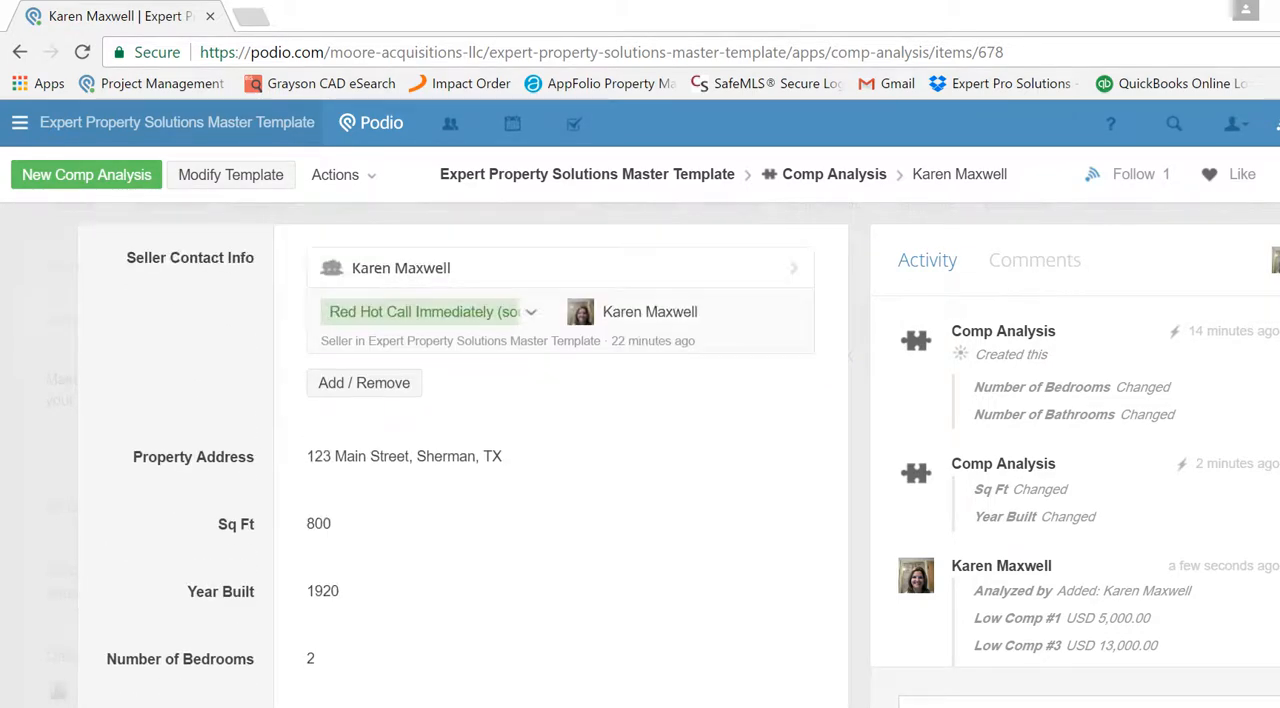
left_click(398, 272)
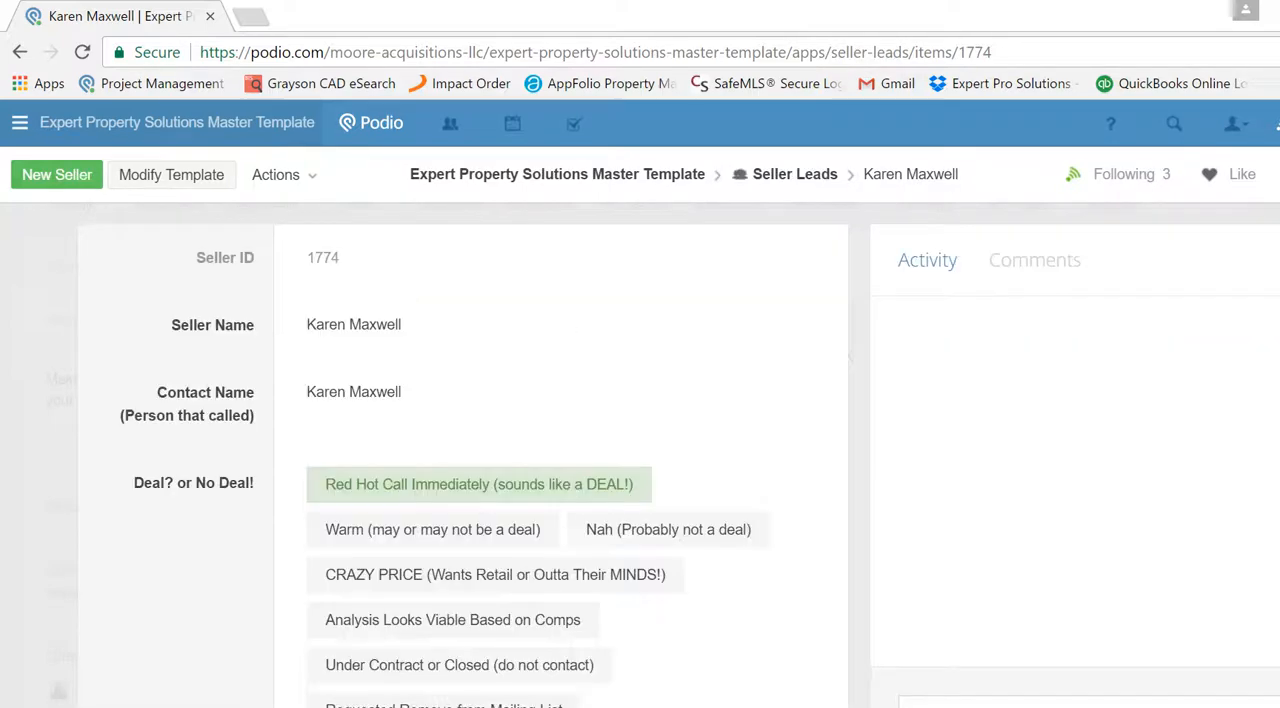
scroll(563, 455, "down", 7)
scroll(563, 455, "down", 10)
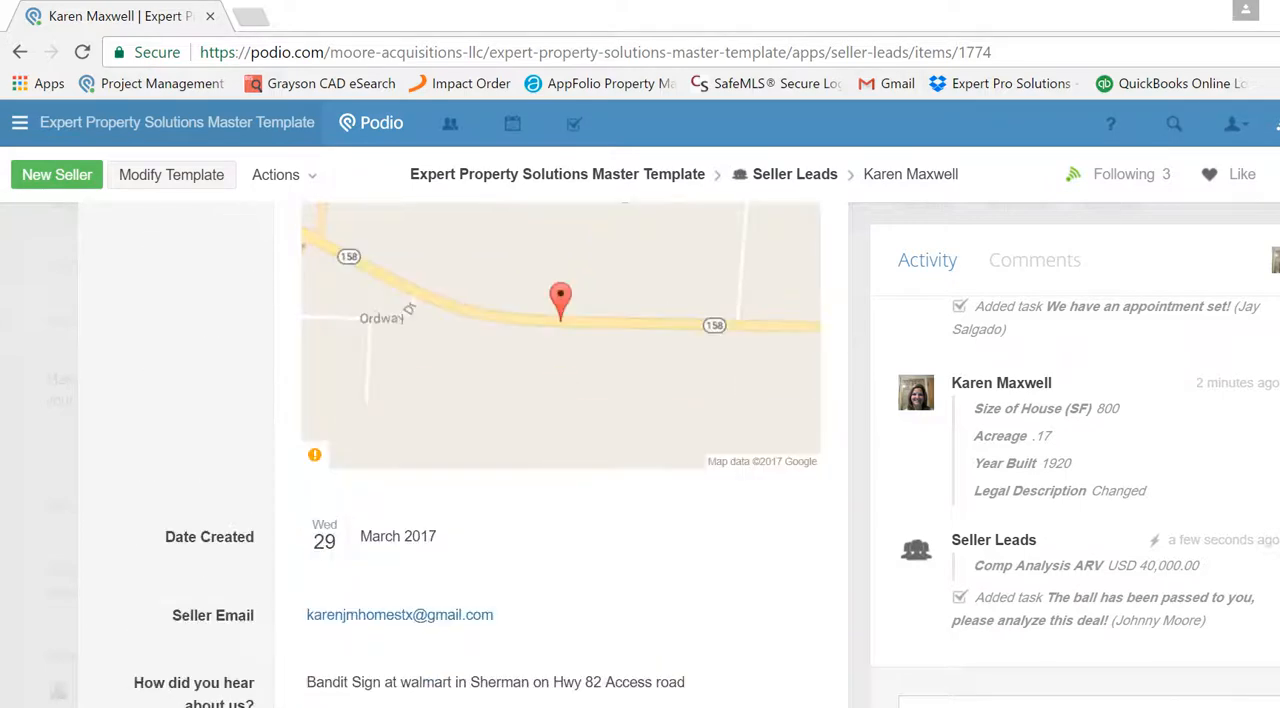
scroll(563, 455, "down", 8)
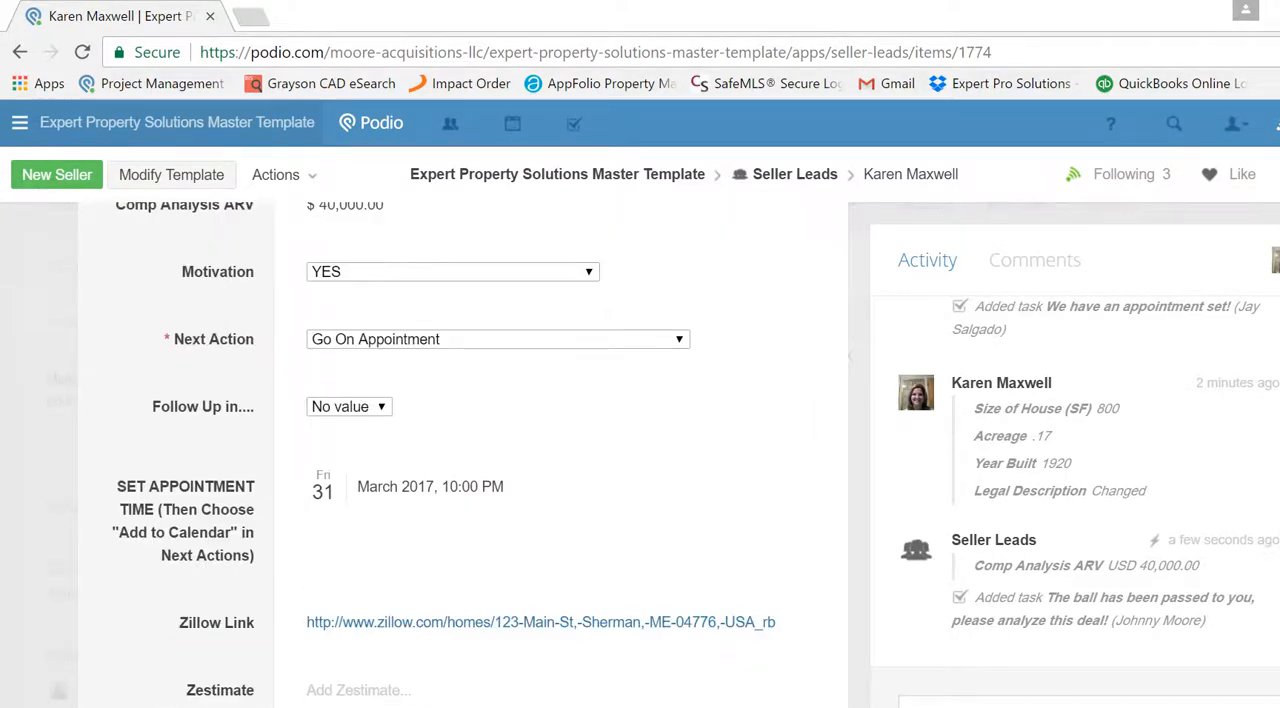
scroll(486, 363, "up", 1)
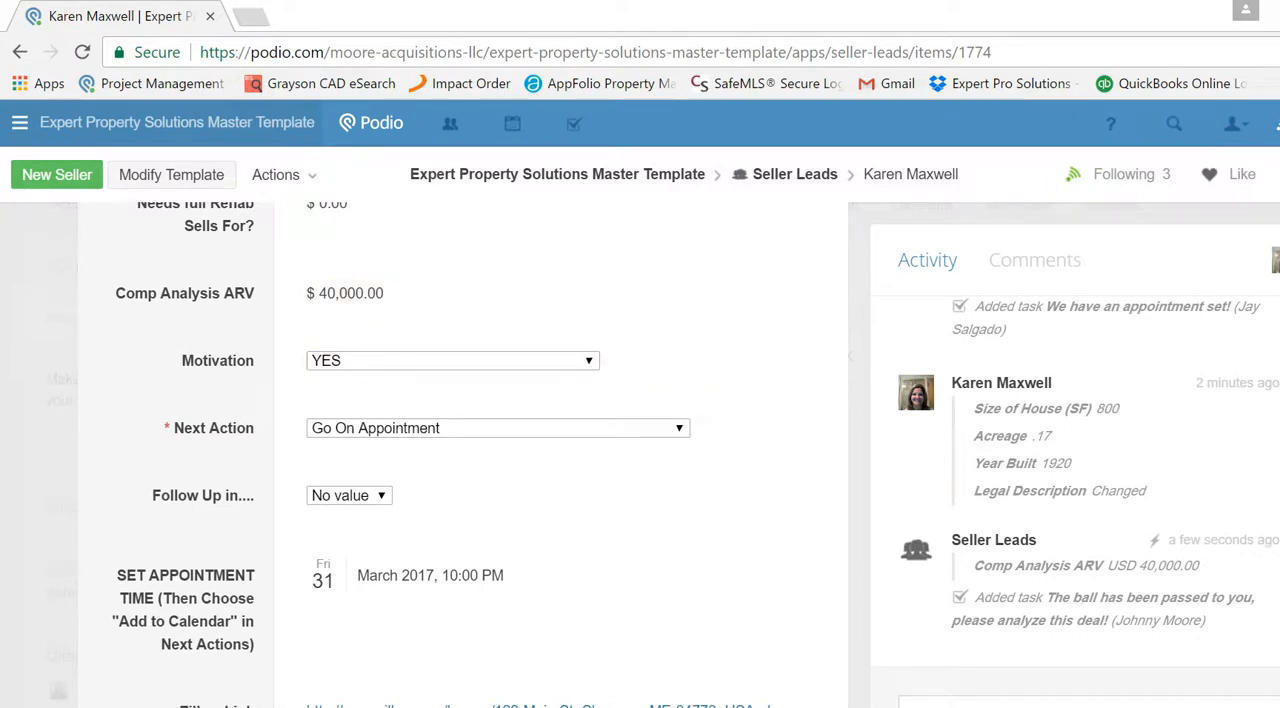
scroll(651, 560, "down", 15)
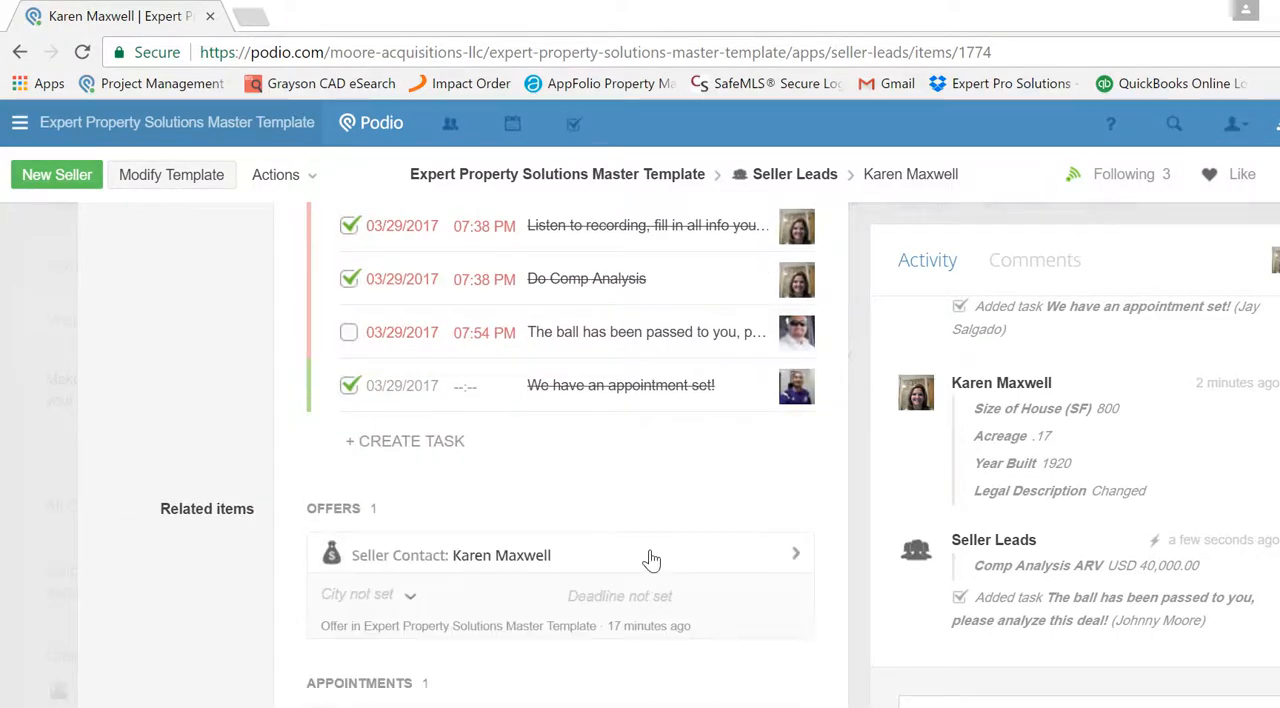
left_click(363, 557)
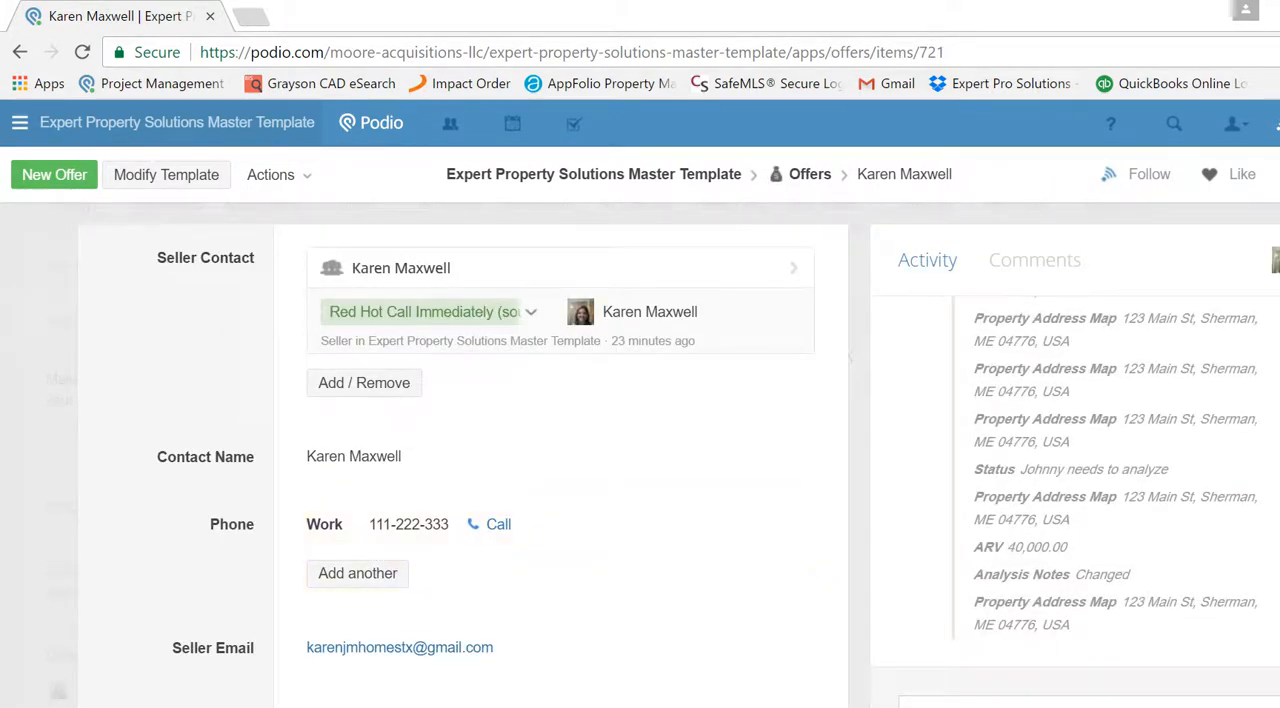
- Check the seller contact and address details on the offer and set the city to Sherman
scroll(475, 450, "down", 2)
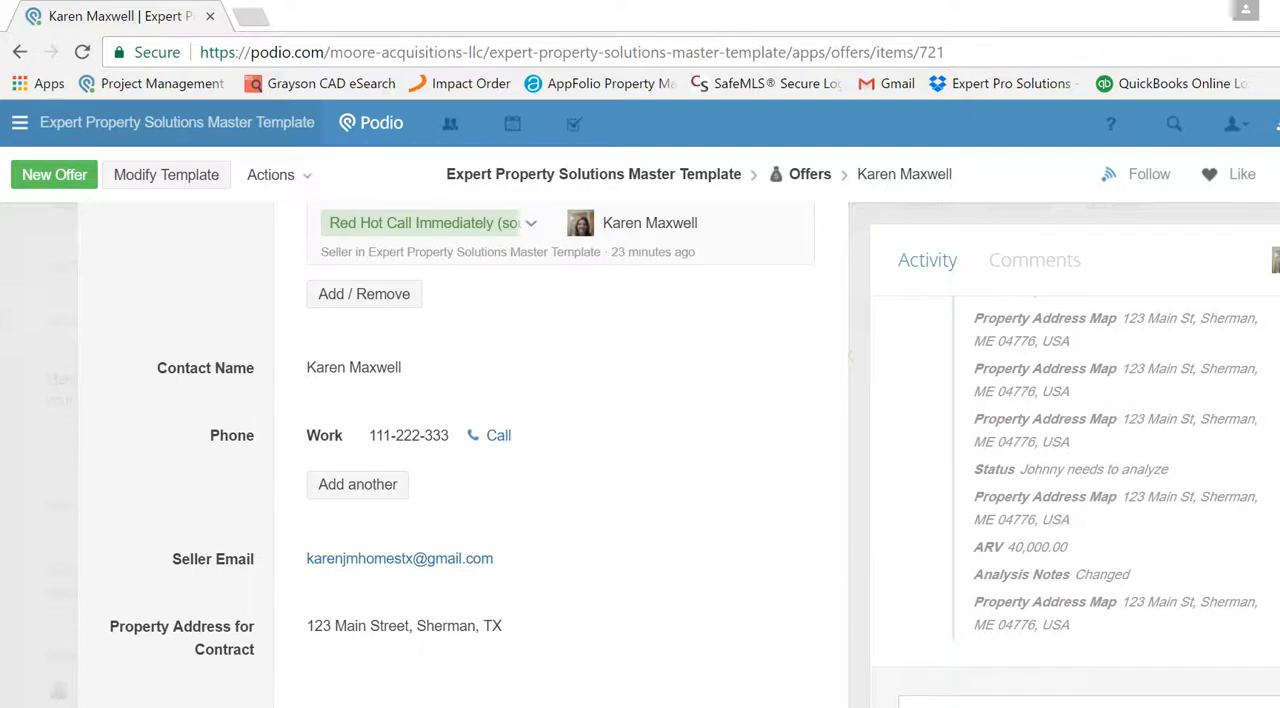
scroll(466, 458, "down", 1)
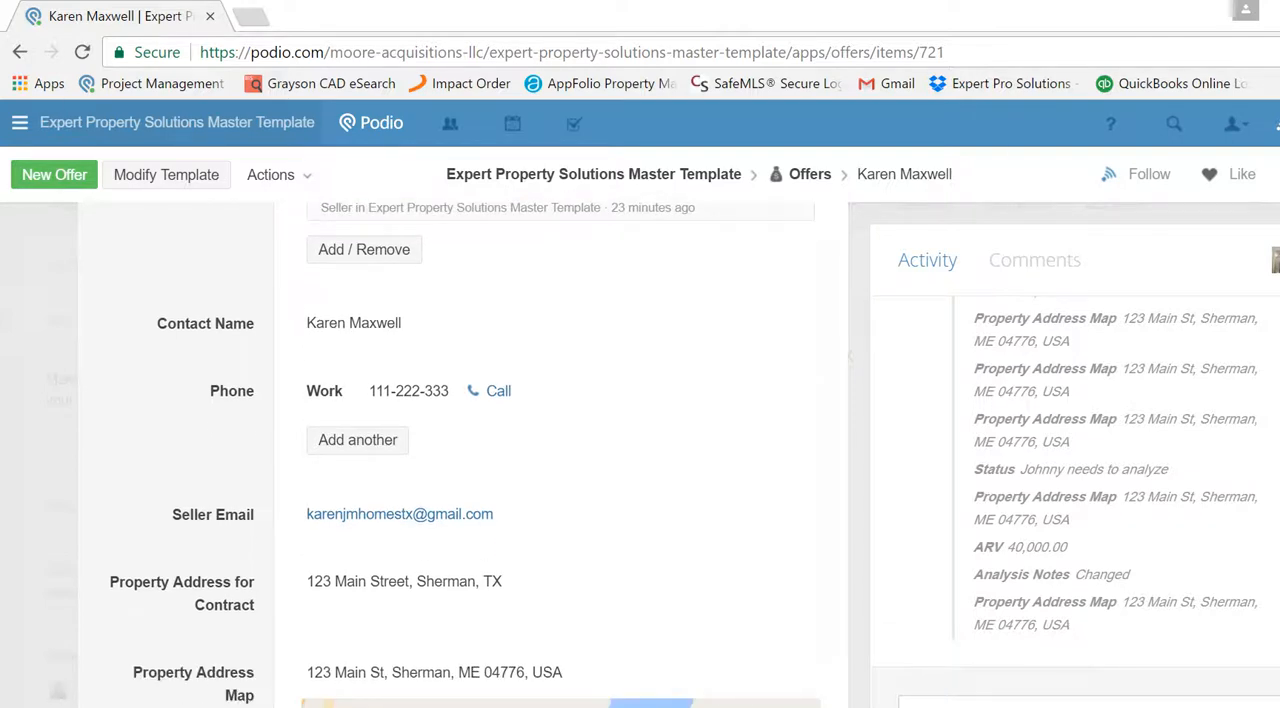
scroll(465, 455, "down", 2)
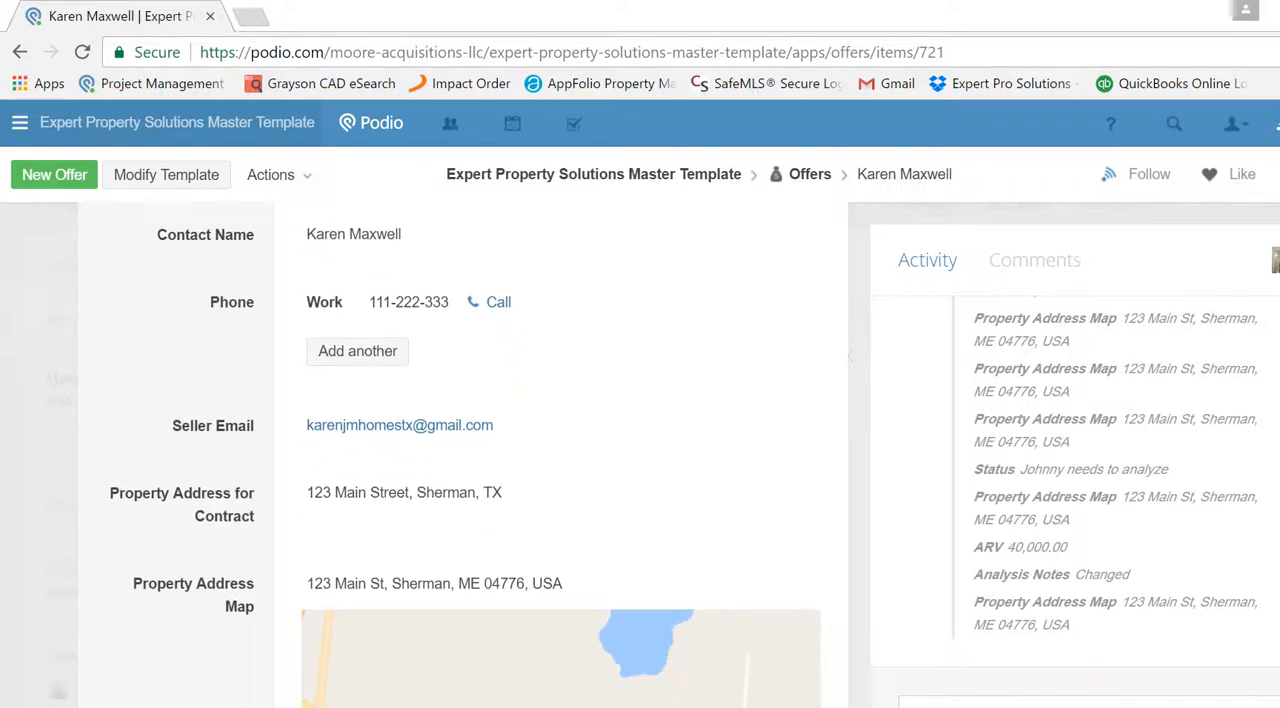
scroll(465, 455, "down", 5)
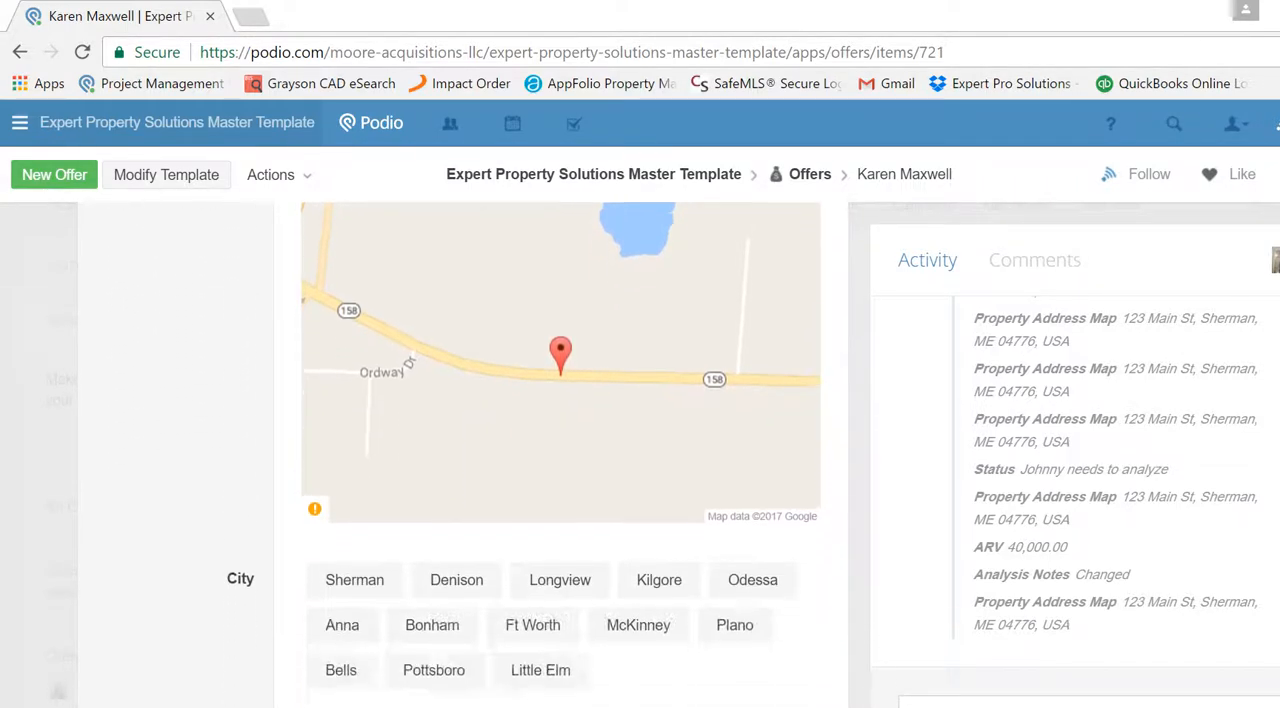
left_click(350, 568)
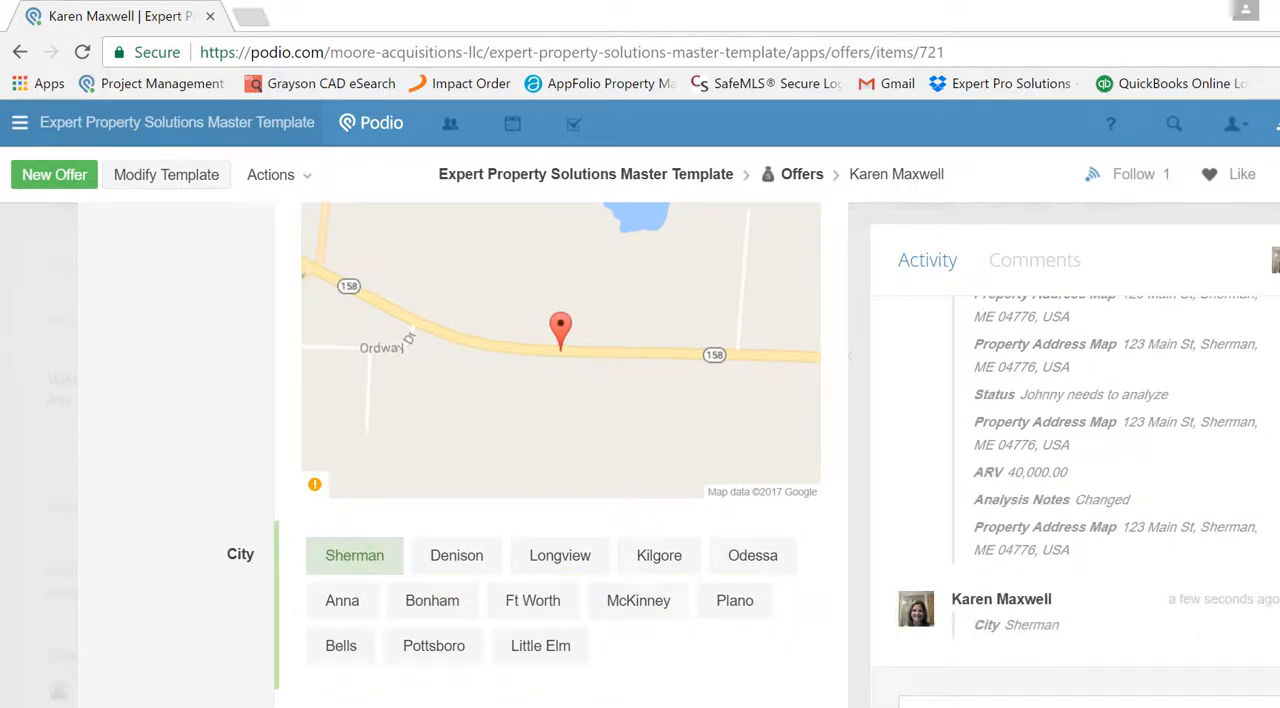
- Change the offer's status to Determining Offer
scroll(560, 450, "down", 2)
scroll(560, 450, "down", 1)
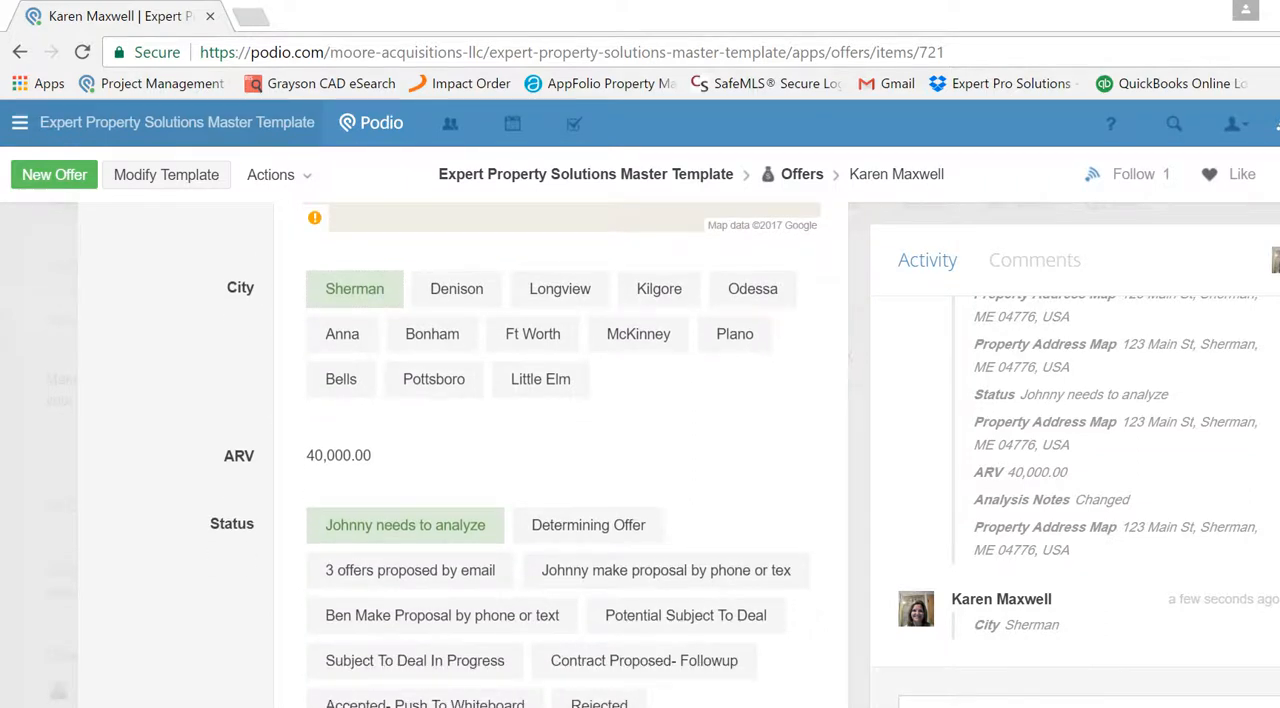
left_click(654, 538)
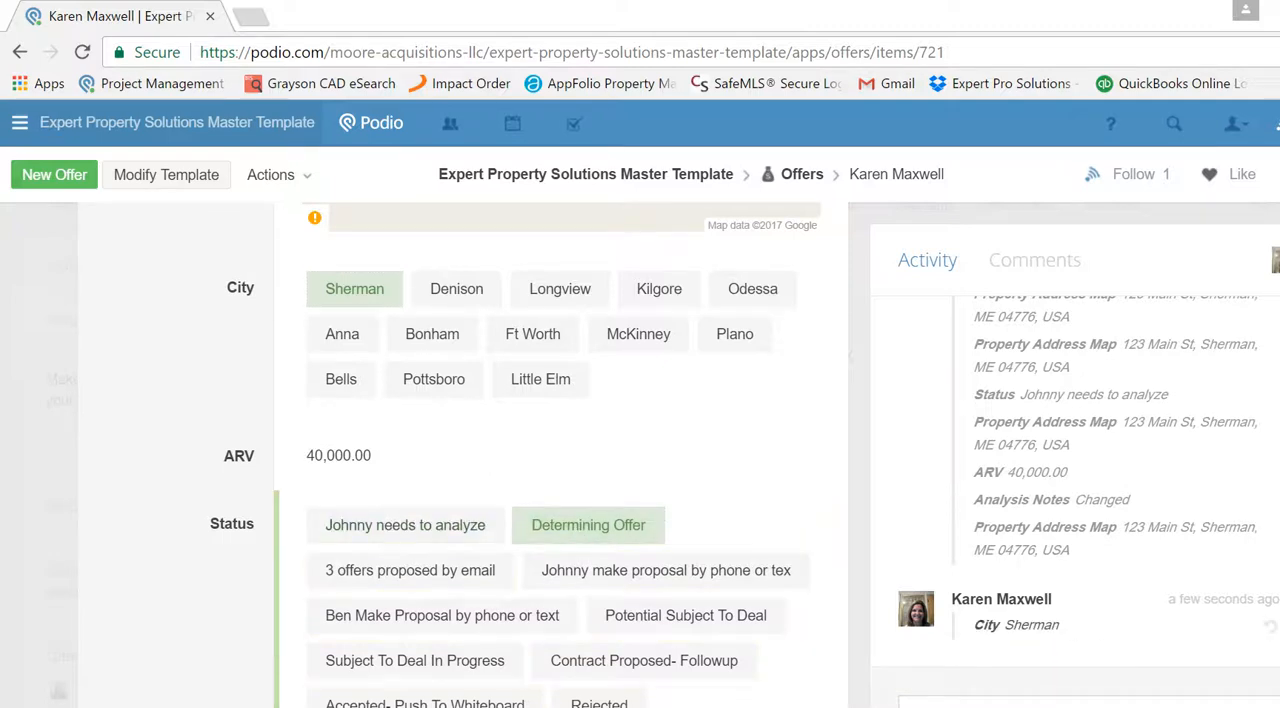
- Review the offer's status options, analysis notes, follow-up notes and price fields
scroll(560, 455, "down", 2)
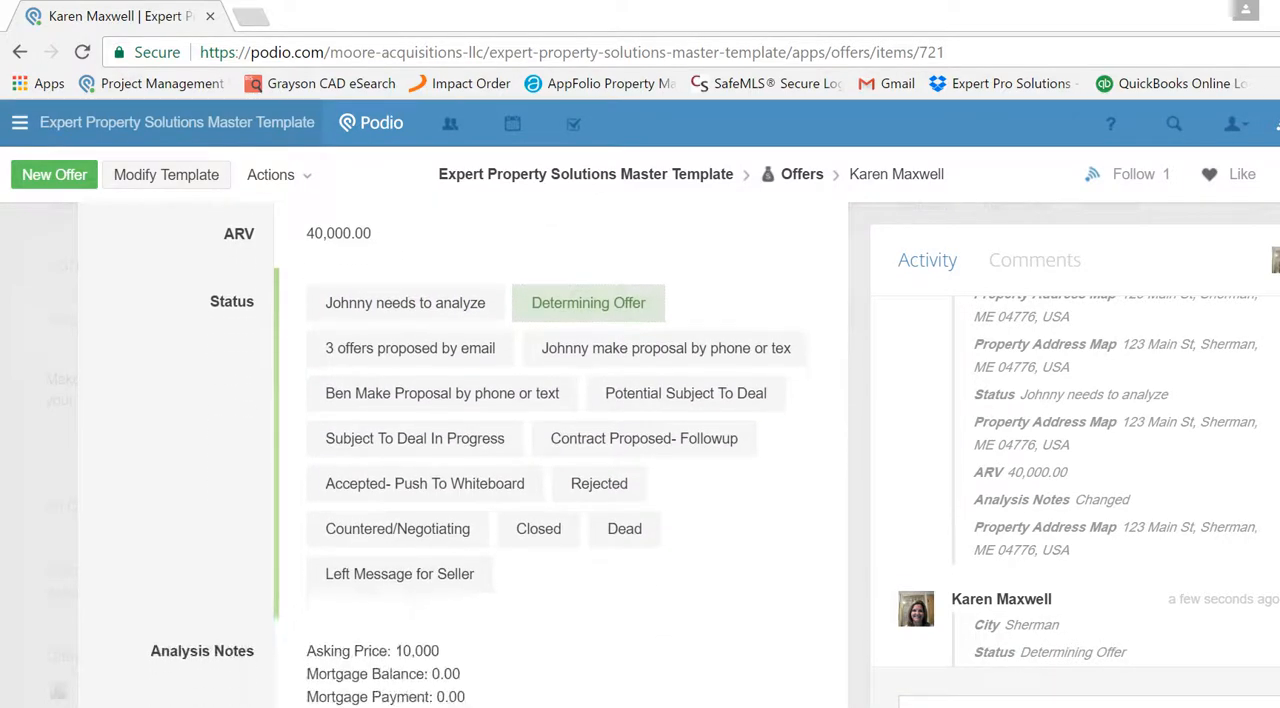
scroll(560, 455, "down", 2)
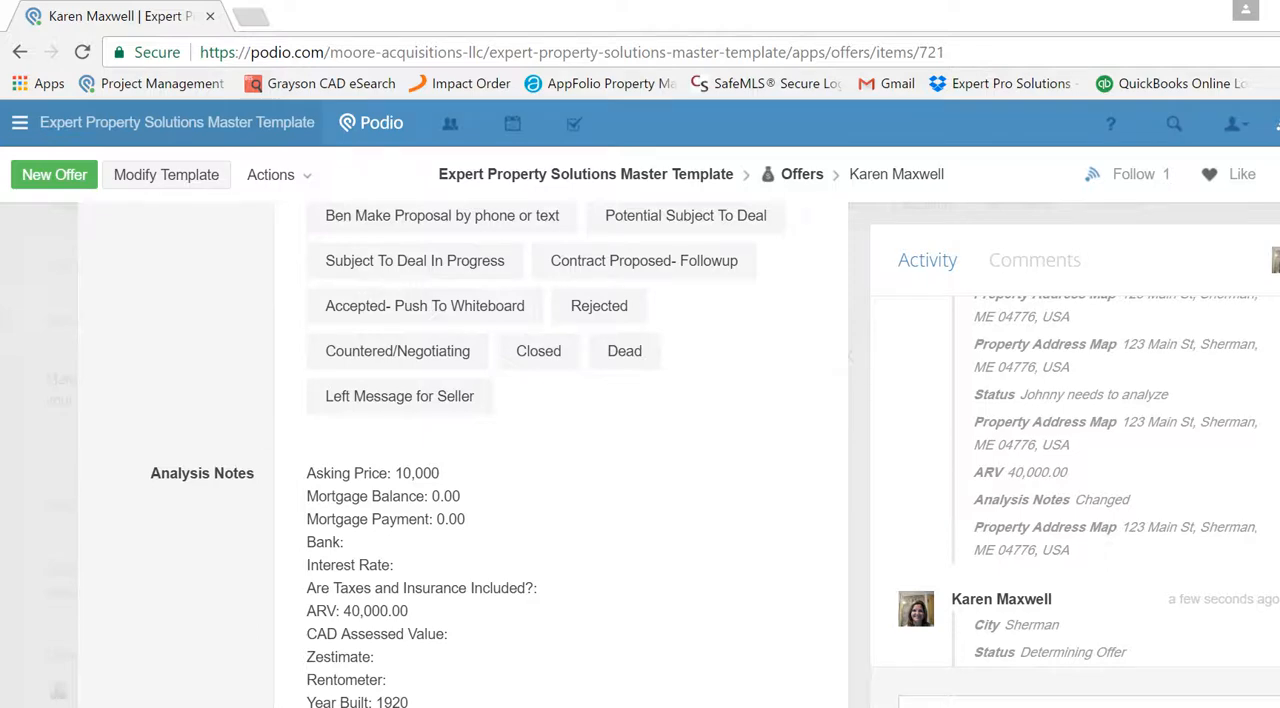
scroll(560, 455, "up", 2)
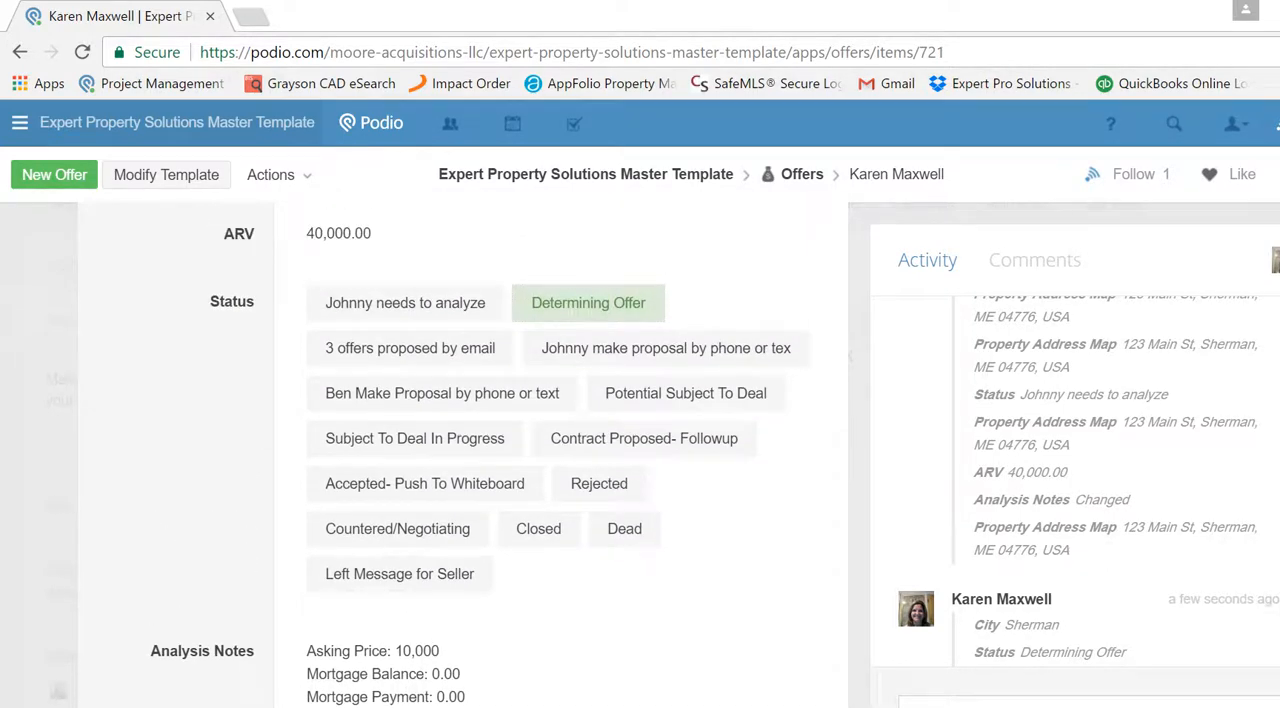
scroll(560, 455, "down", 6)
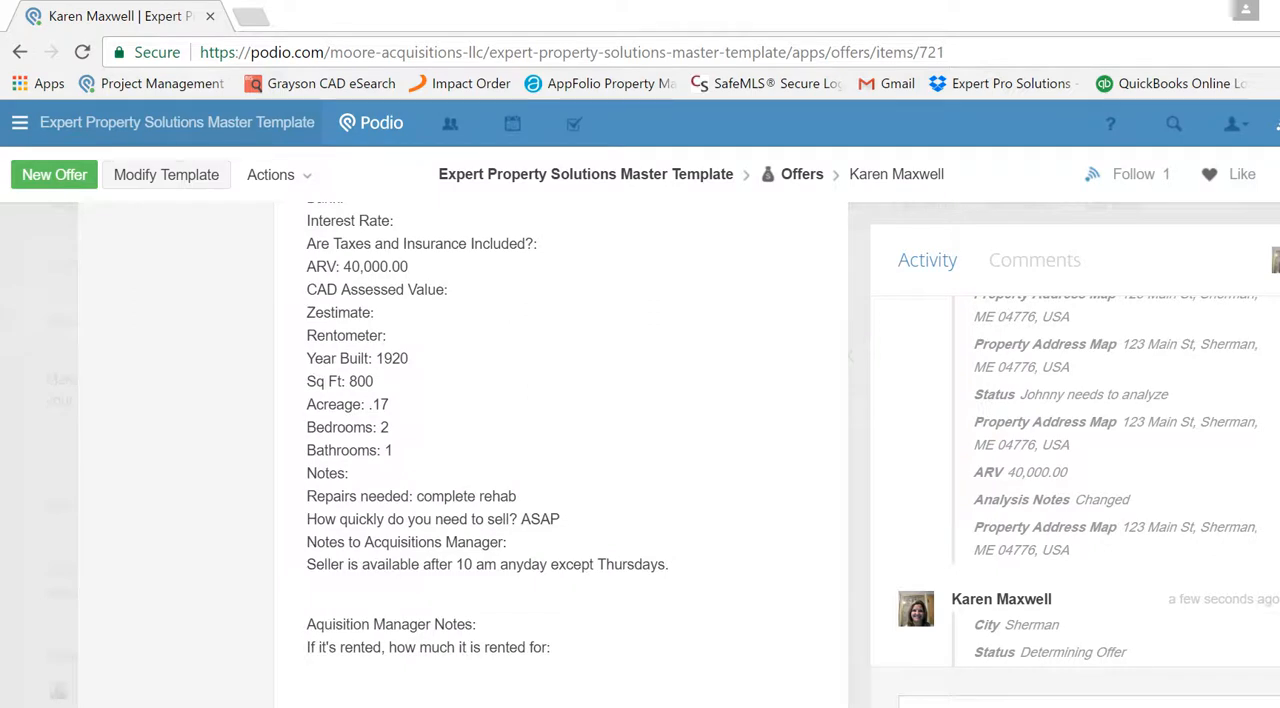
scroll(1264, 215, "up", 2)
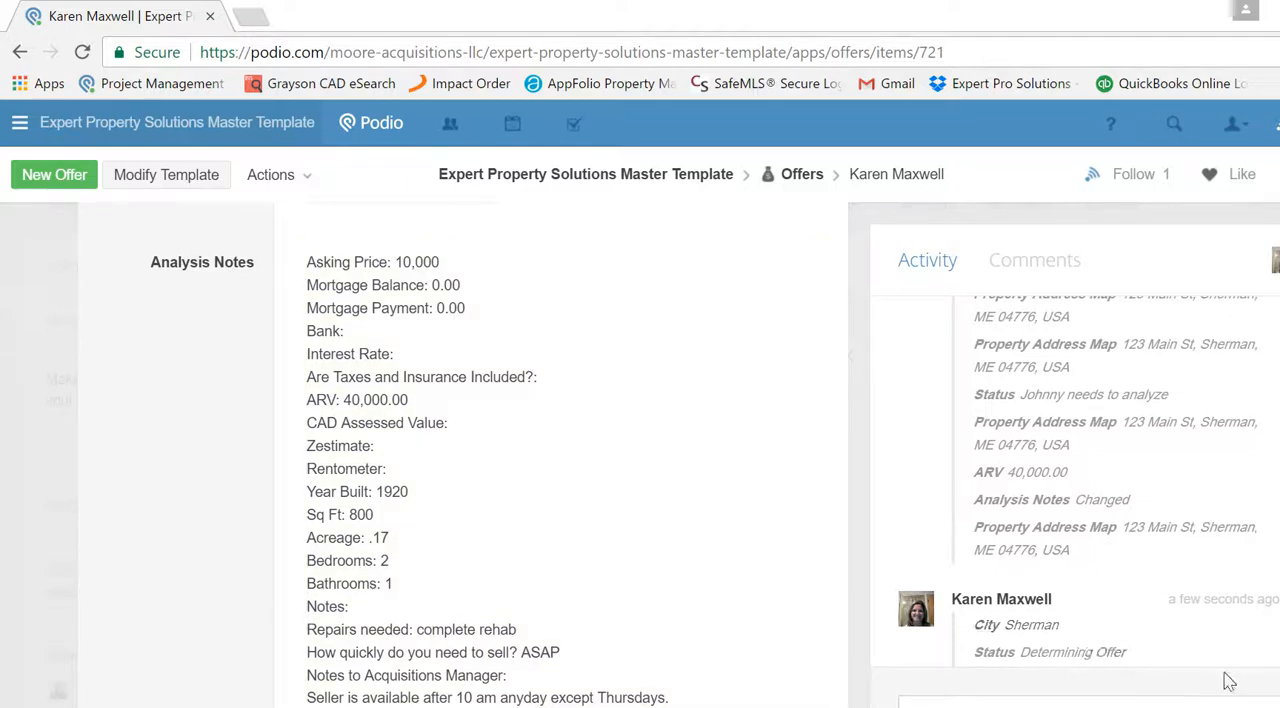
scroll(470, 450, "down", 2)
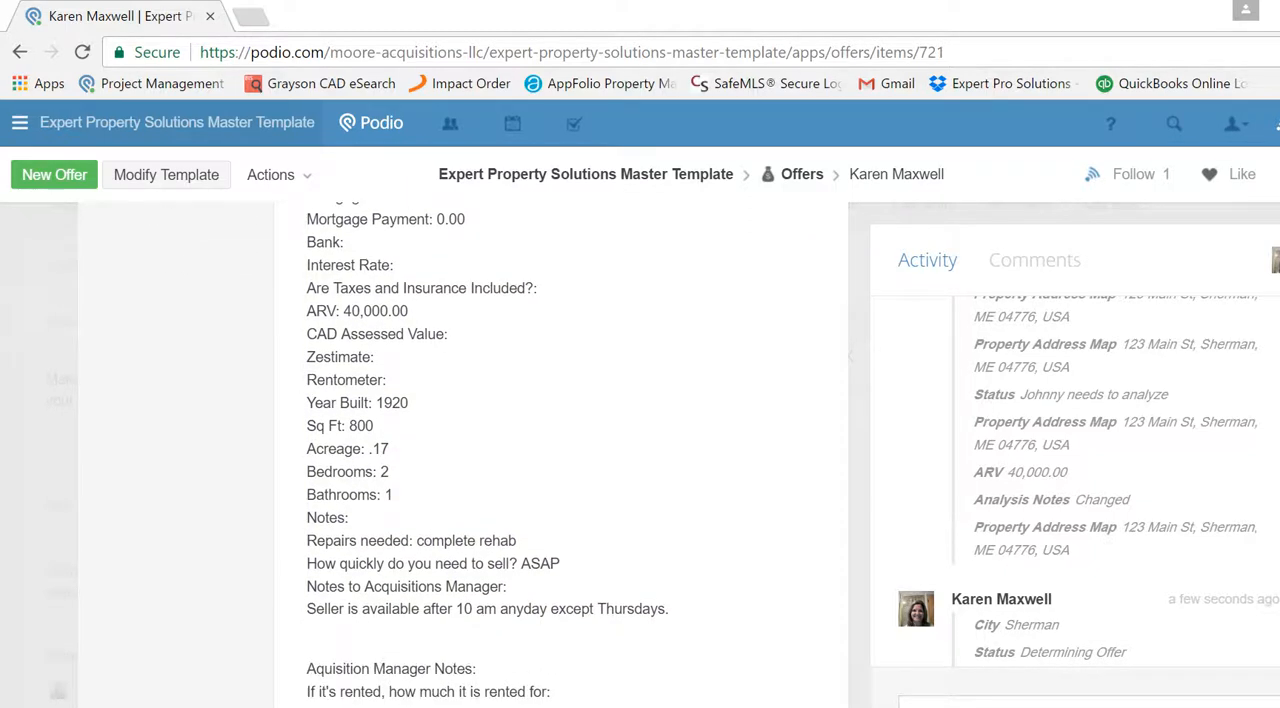
scroll(470, 450, "down", 1)
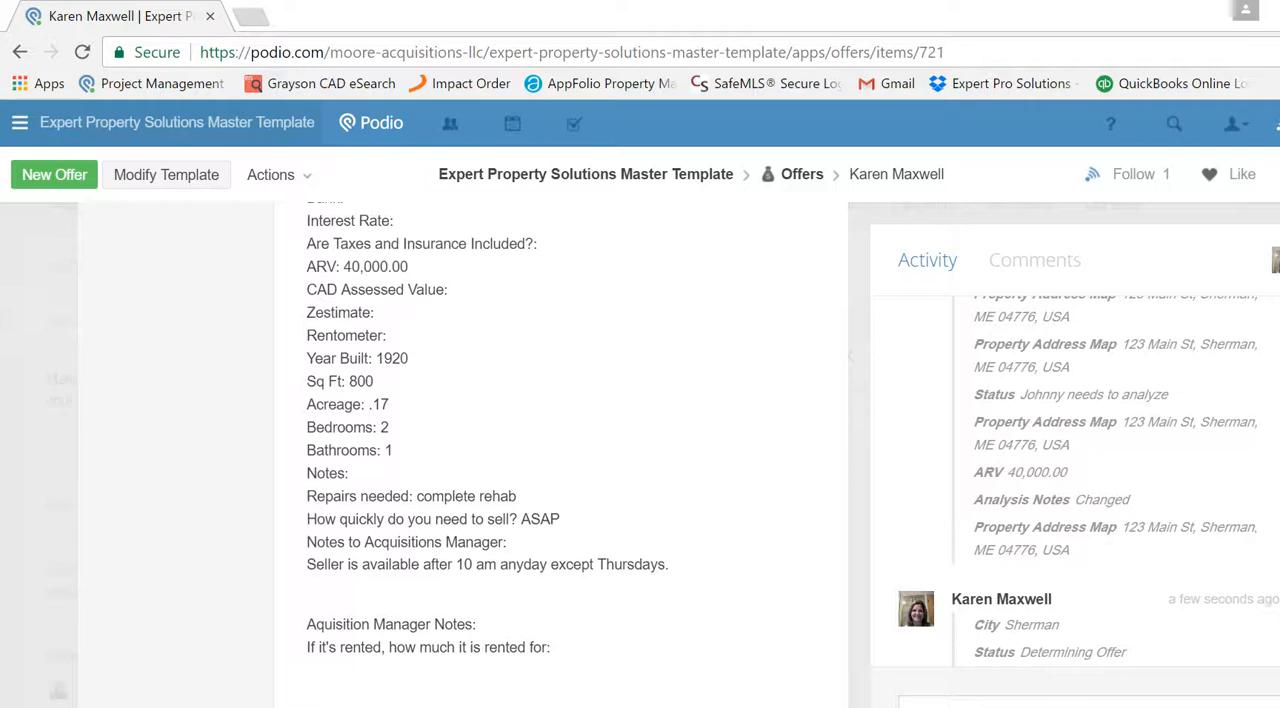
scroll(470, 450, "down", 4)
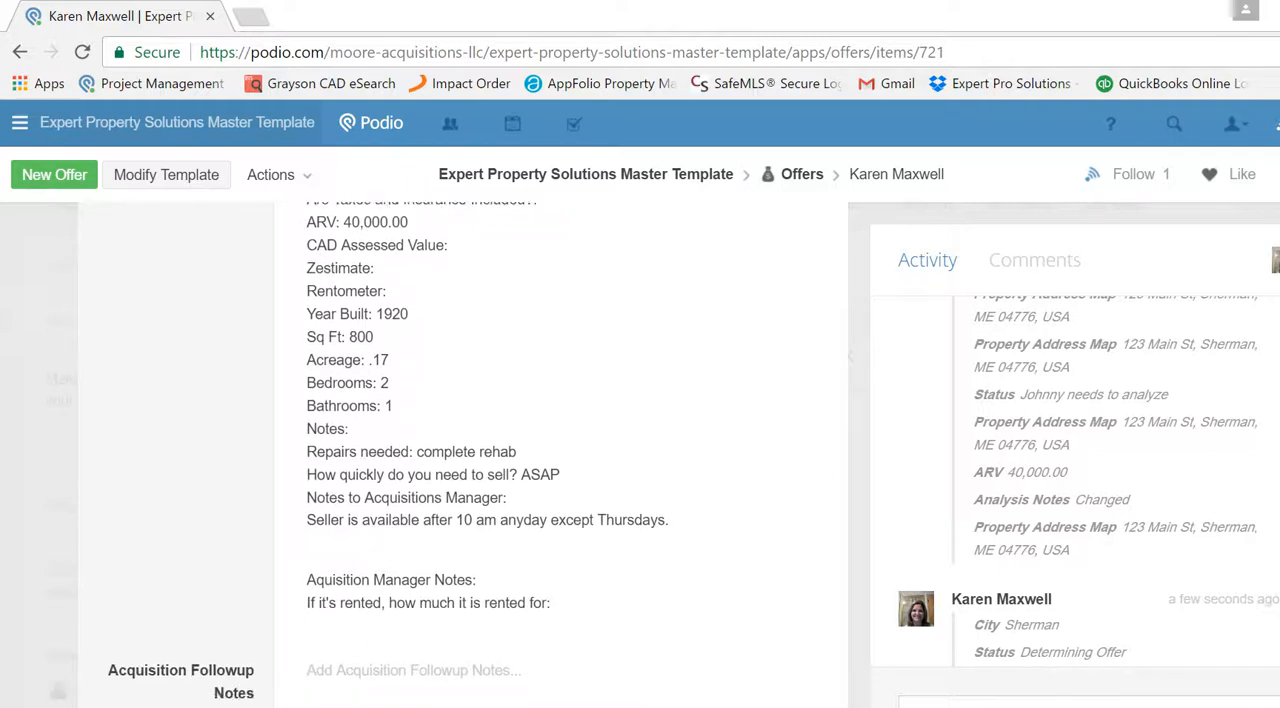
scroll(470, 450, "down", 1)
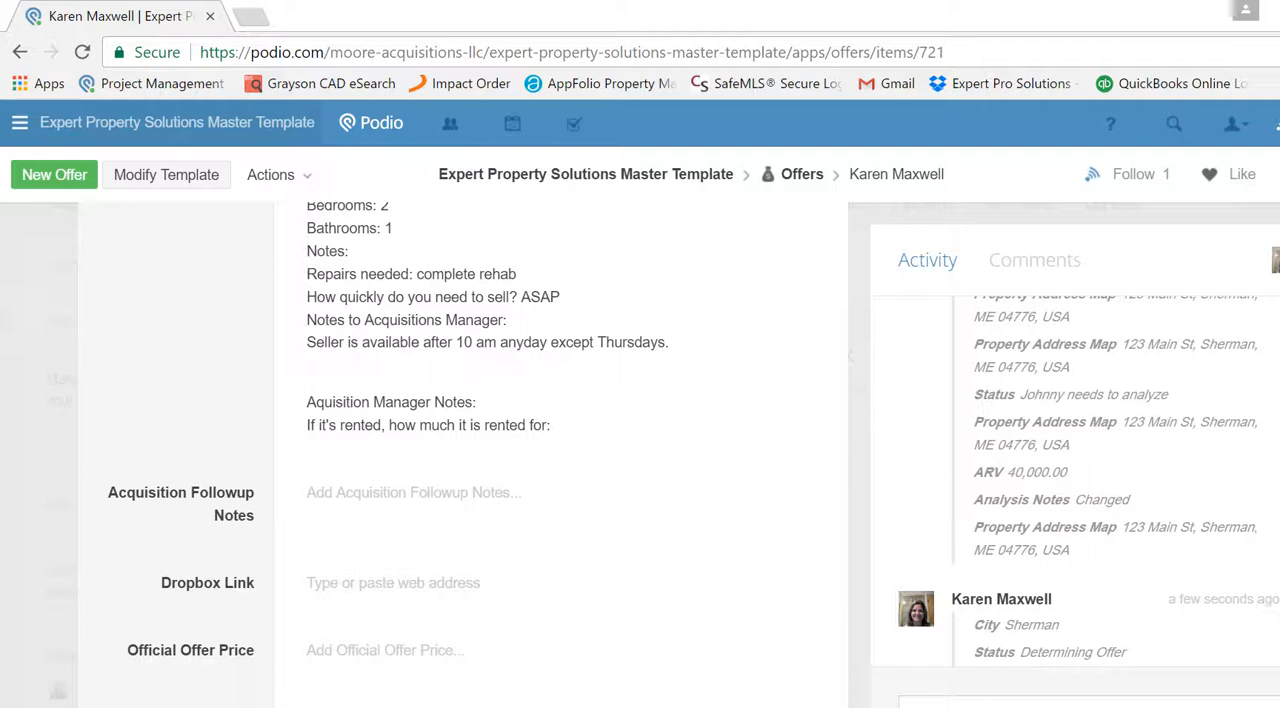
scroll(779, 364, "down", 1)
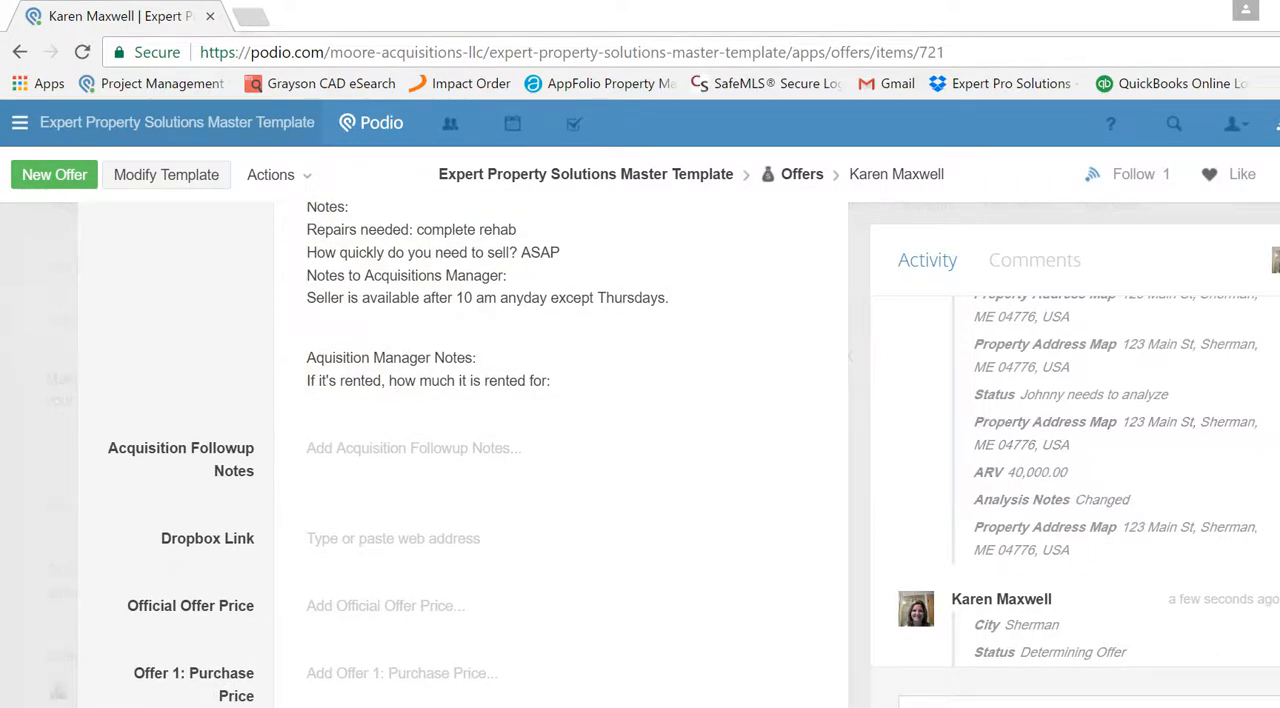
- Enter the official offer price as "$8,000 (Eight Thousand Dollars)"
scroll(1063, 528, "down", 3)
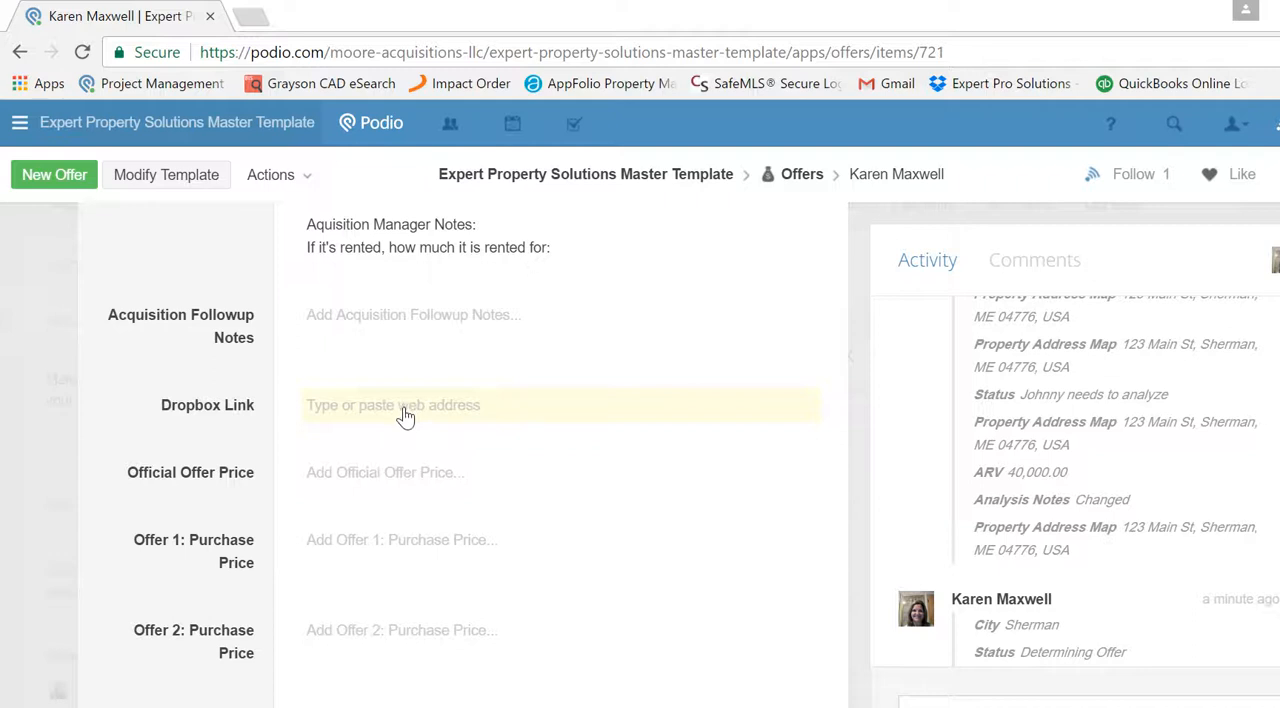
left_click(405, 476)
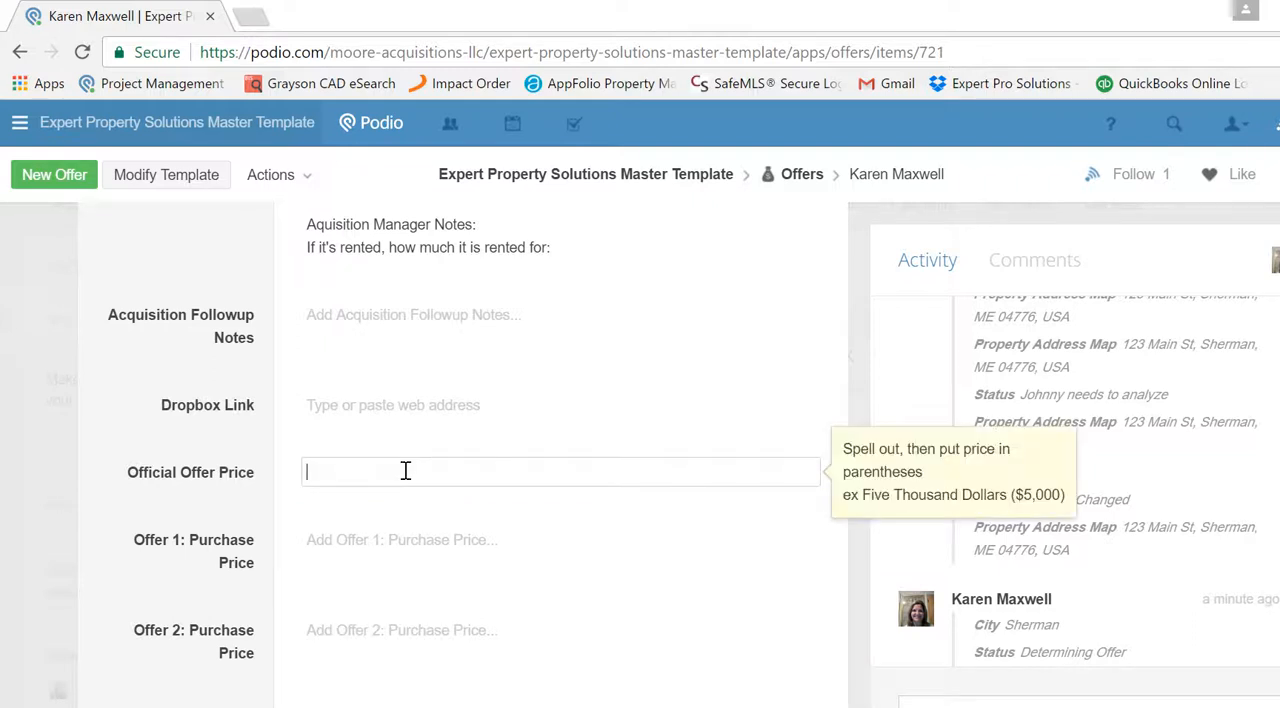
type("8,000 (Eight Thousand Dollard")
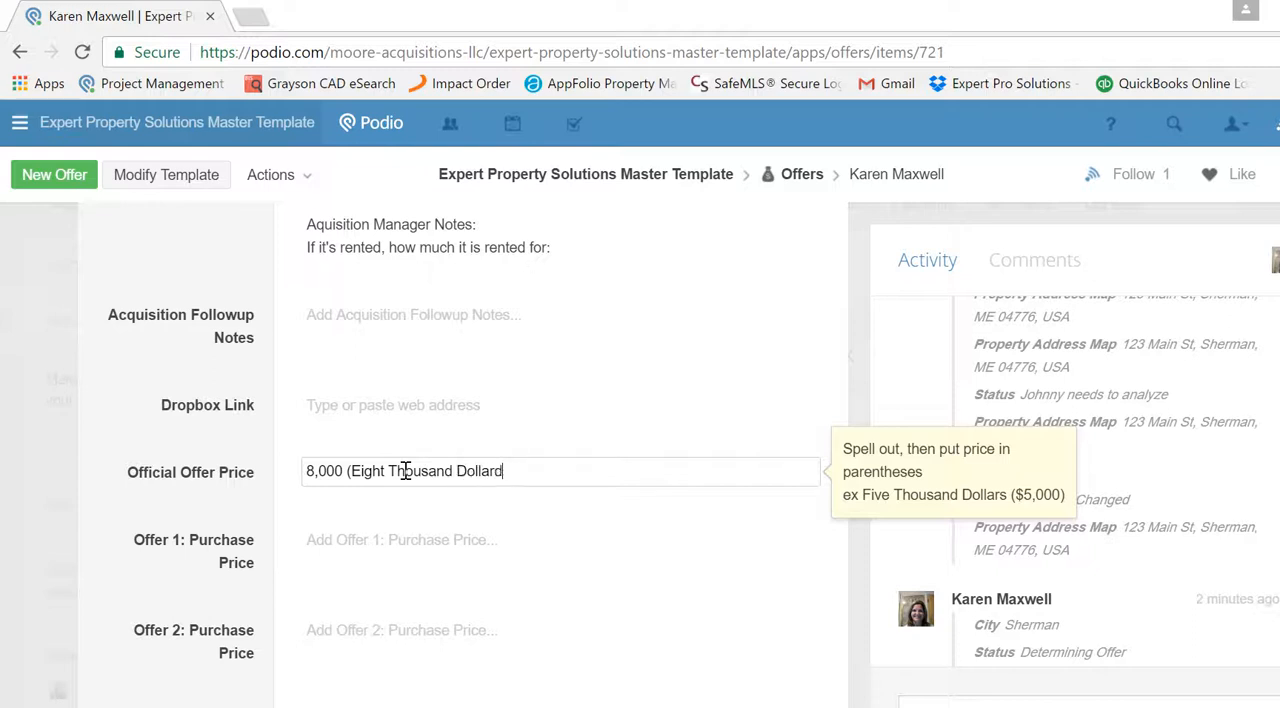
type("s)")
scroll(560, 400, "down", 2)
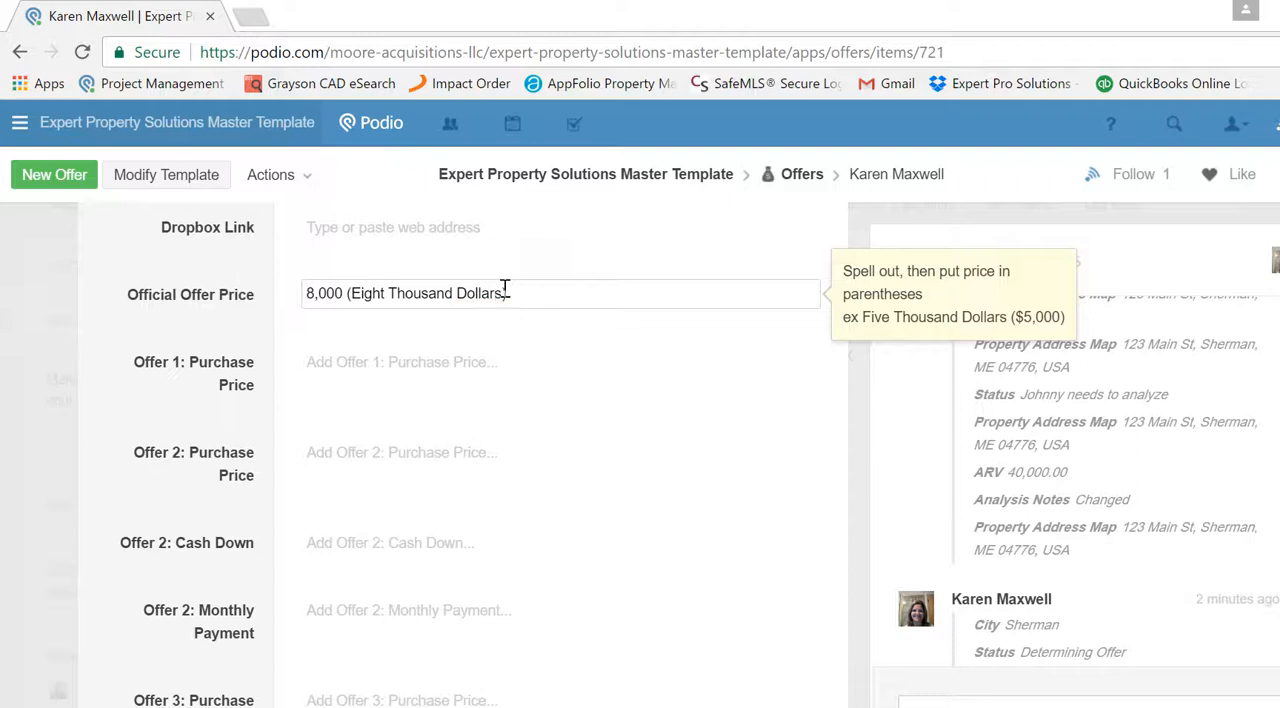
left_click(305, 292)
type("$")
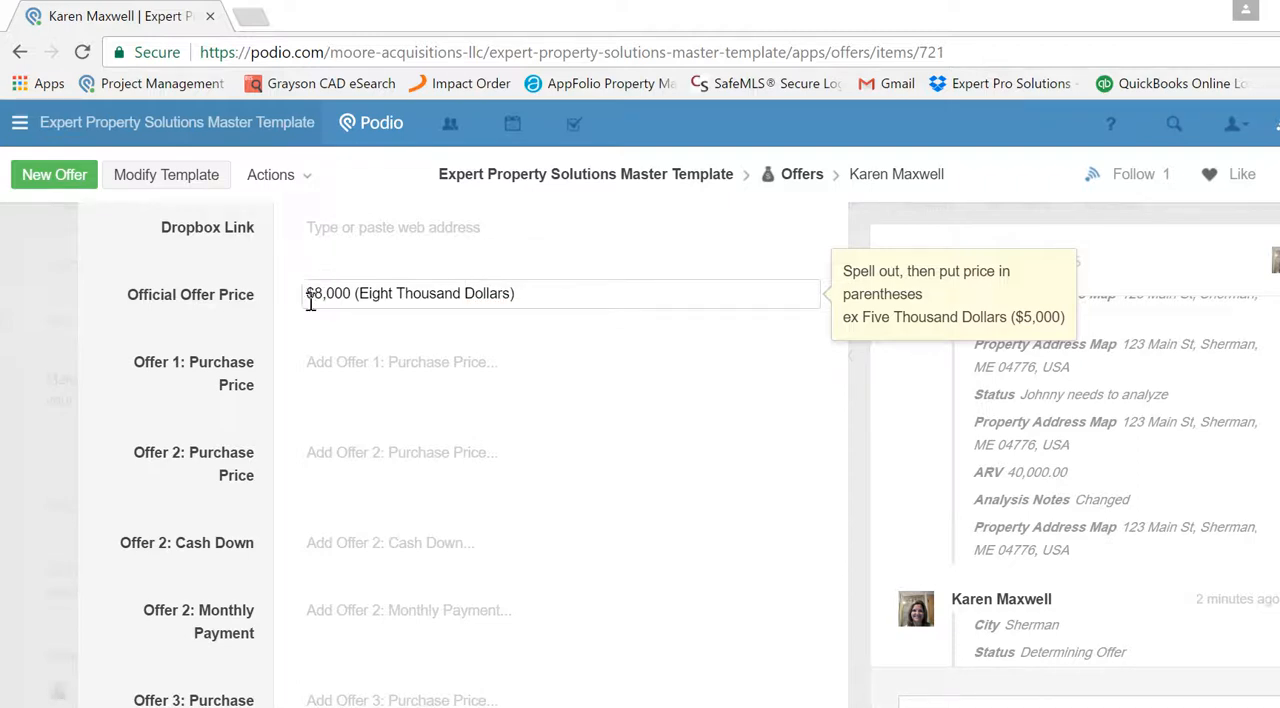
- Enter "$8,000 Cash" as the purchase price for Offer 1
left_click(340, 365)
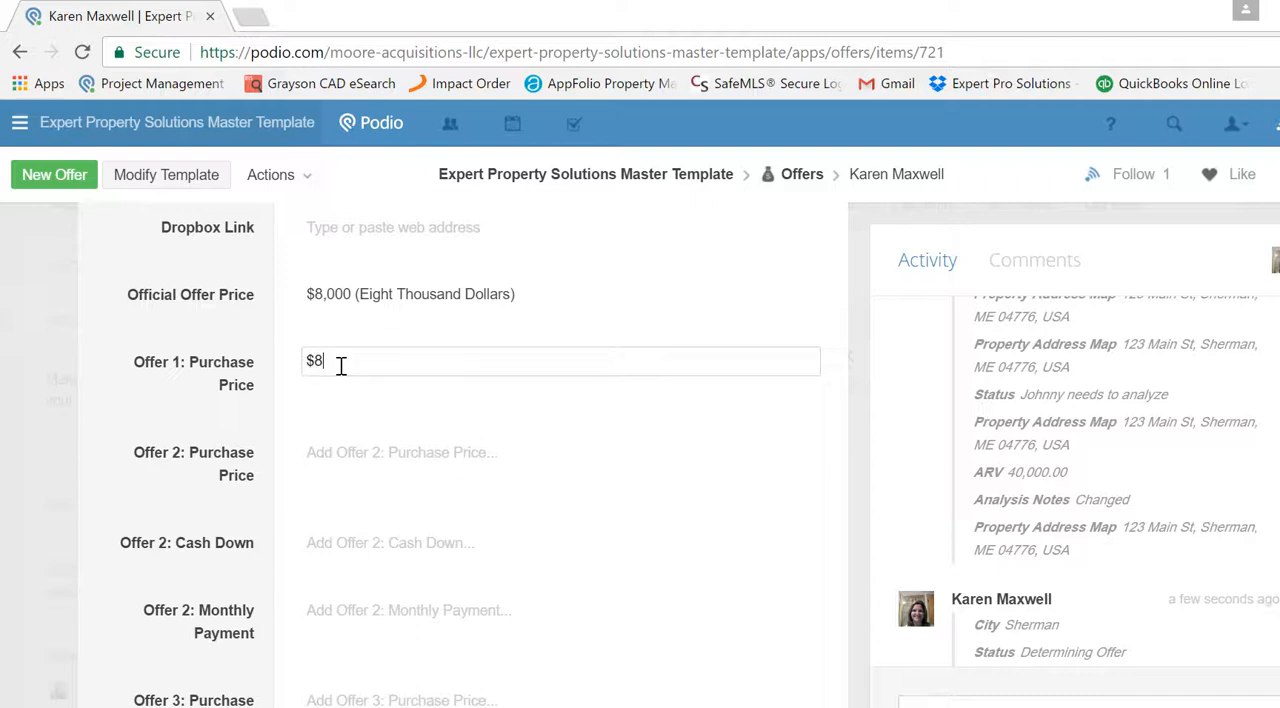
type(",000 Cash")
- Set the purchase price for Offer 2 to $15,000, including the dollar sign
left_click(374, 451)
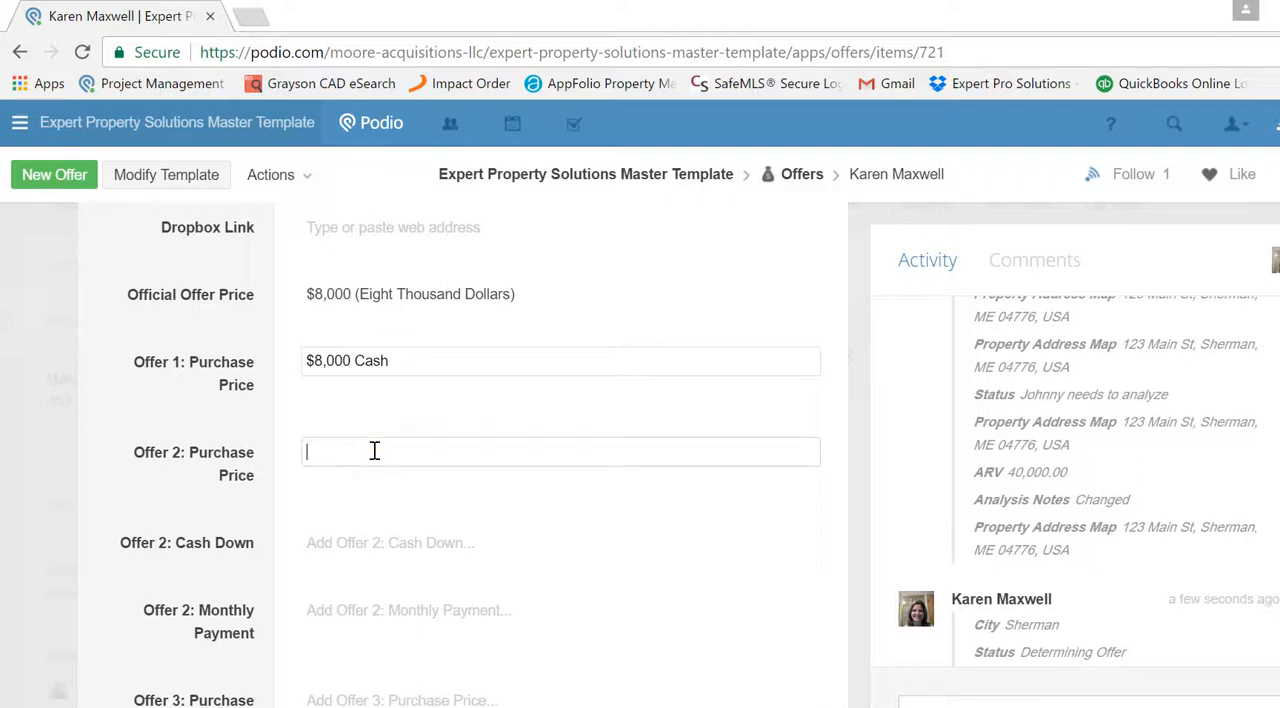
type("15,000")
key("Tab")
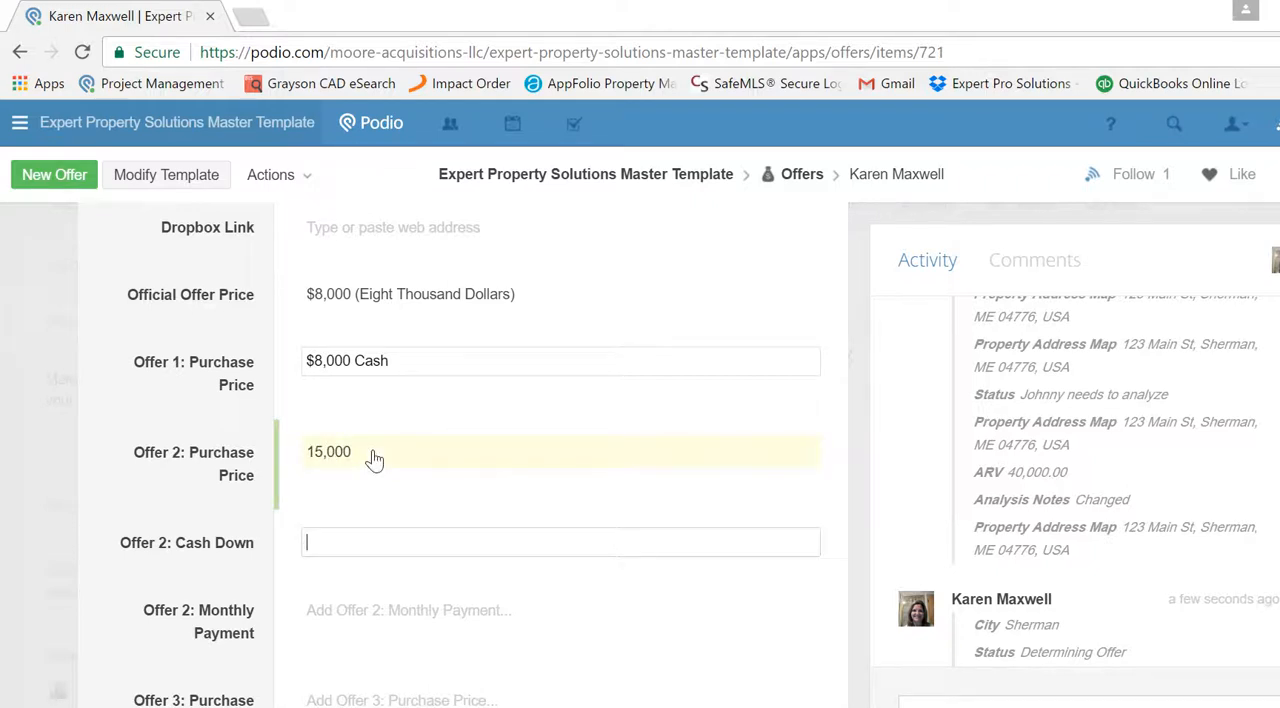
left_click(309, 449)
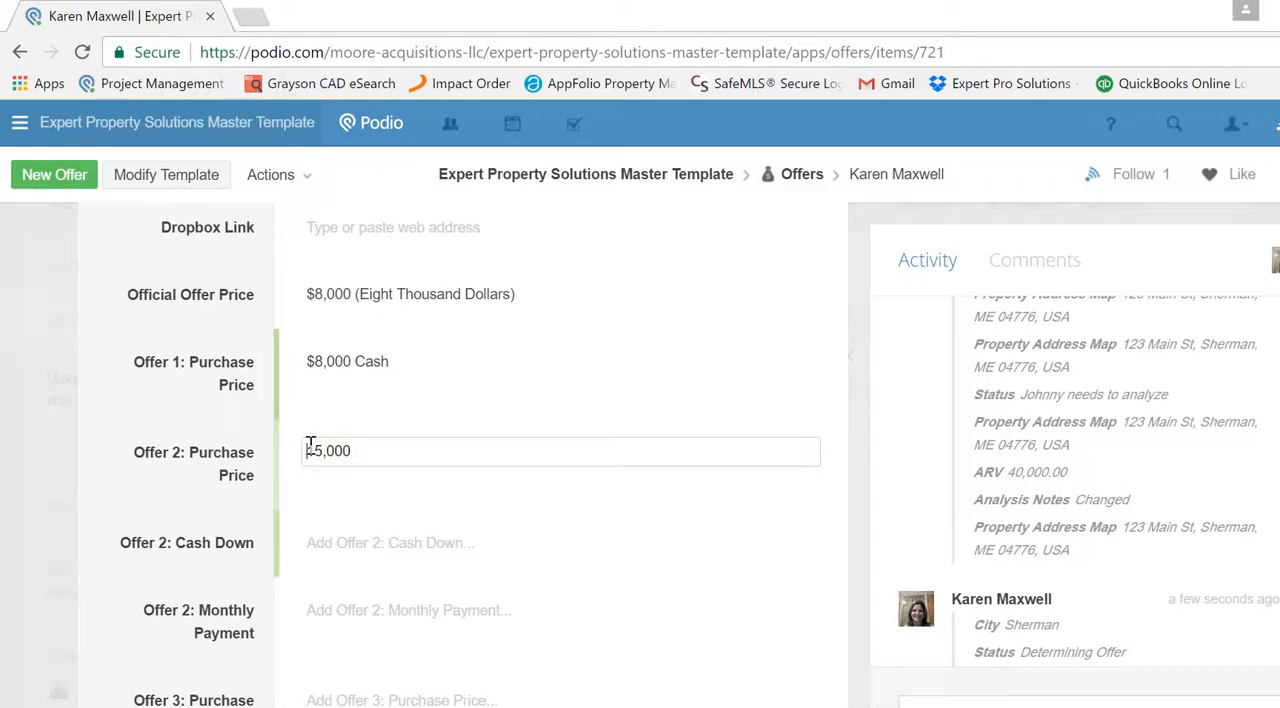
type("$")
- Set the cash down amount for Offer 2 to $3,000
left_click(354, 542)
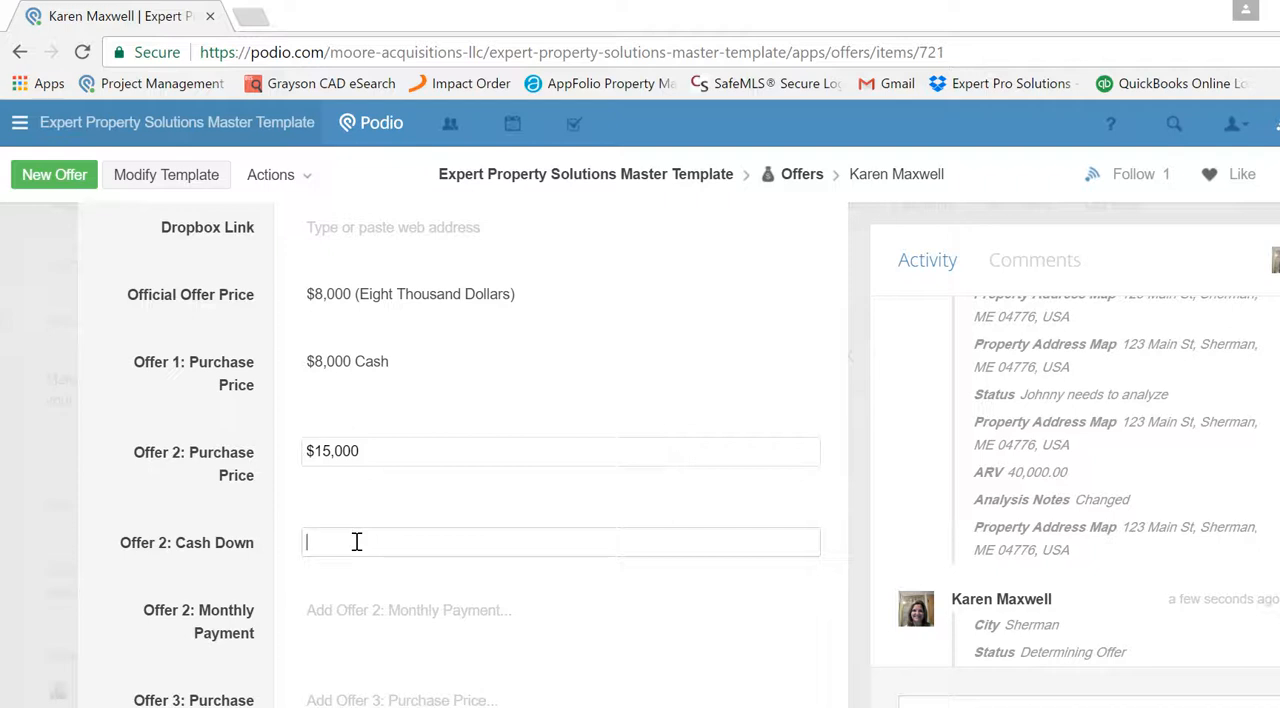
type("$3,000")
key("Tab")
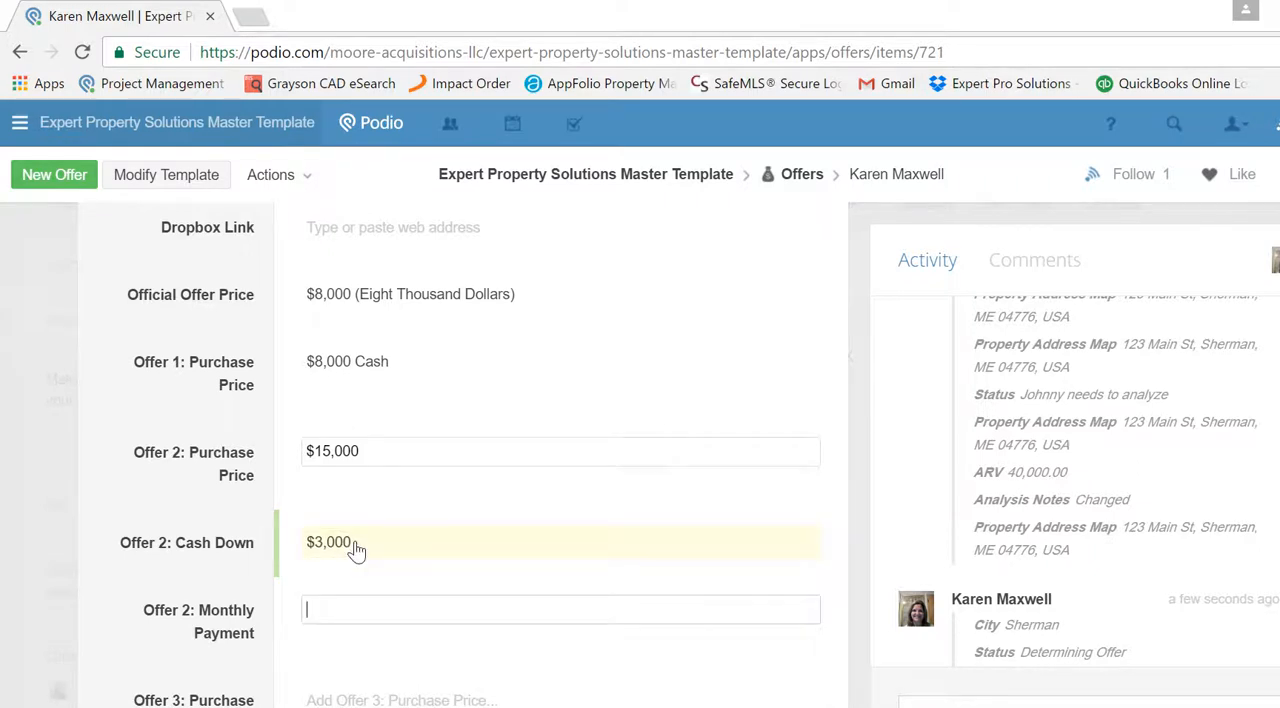
- Set the monthly payment for Offer 2 to $200, including the dollar sign
type("200")
key("BackSpace")
key("BackSpace")
key("BackSpace")
type("$200")
- Set the purchase price for Offer 3 to $20,000
scroll(560, 450, "down", 15)
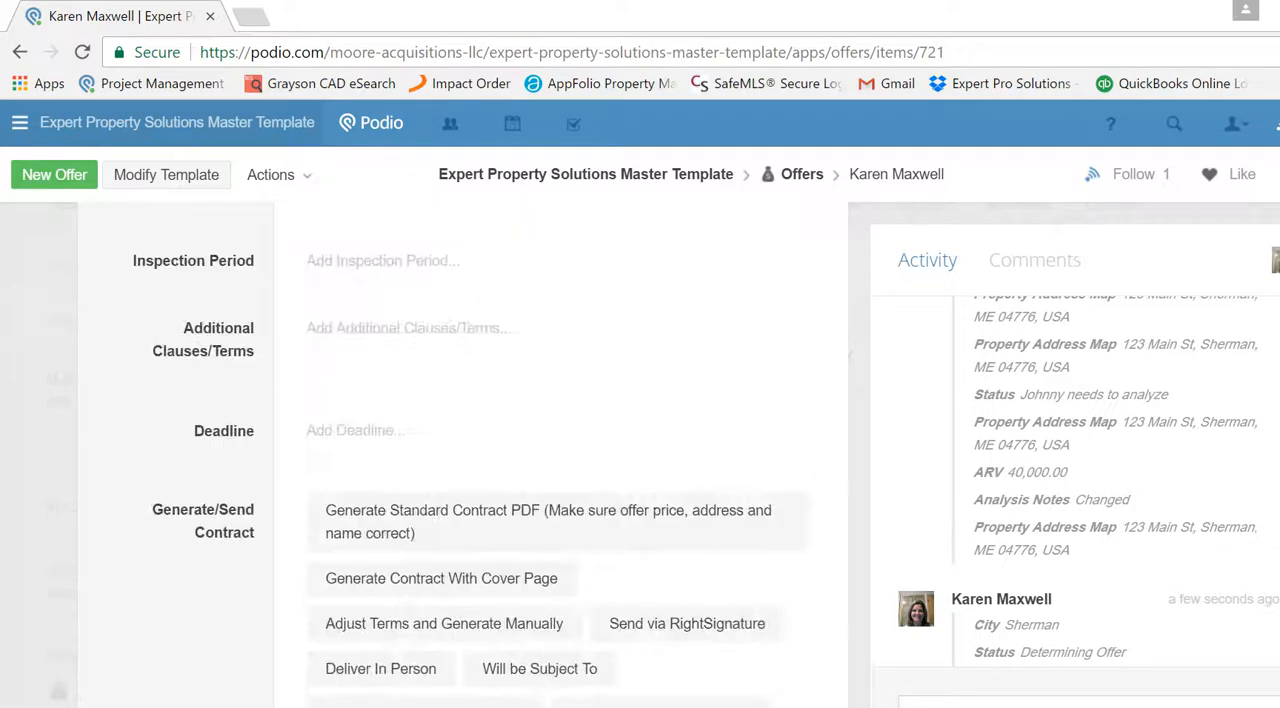
scroll(560, 450, "up", 5)
scroll(460, 450, "up", 10)
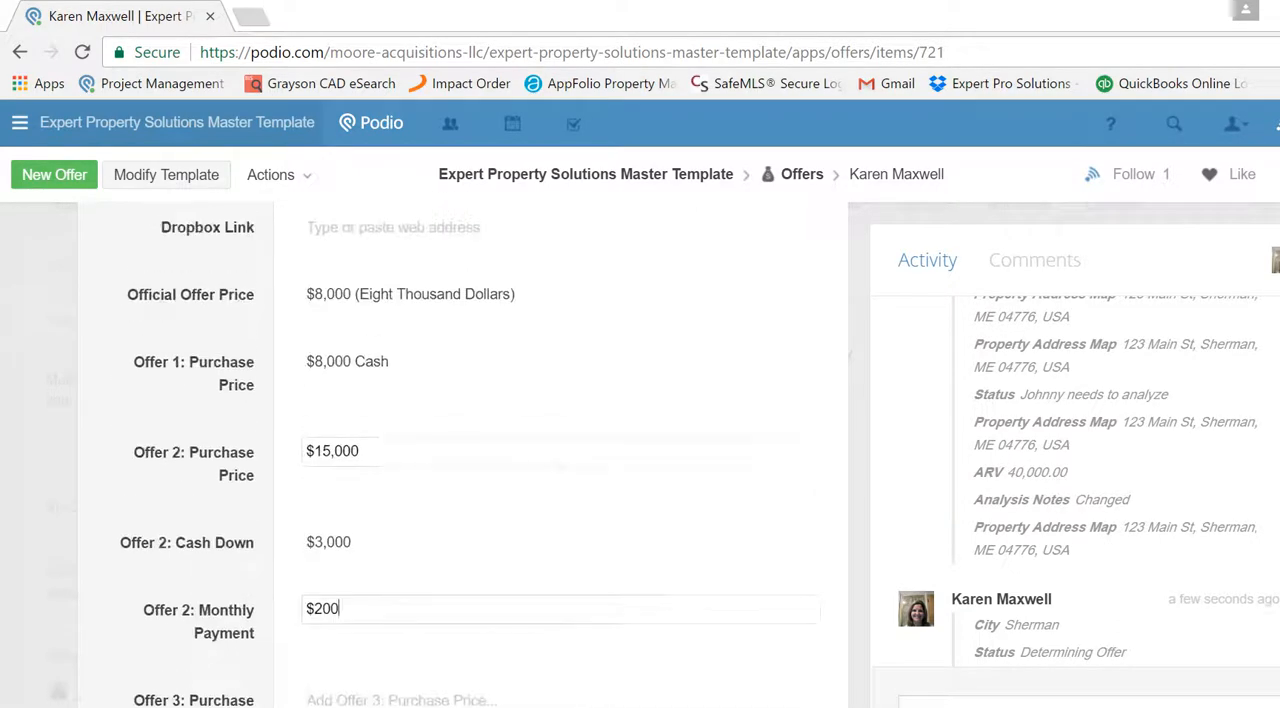
left_click(383, 694)
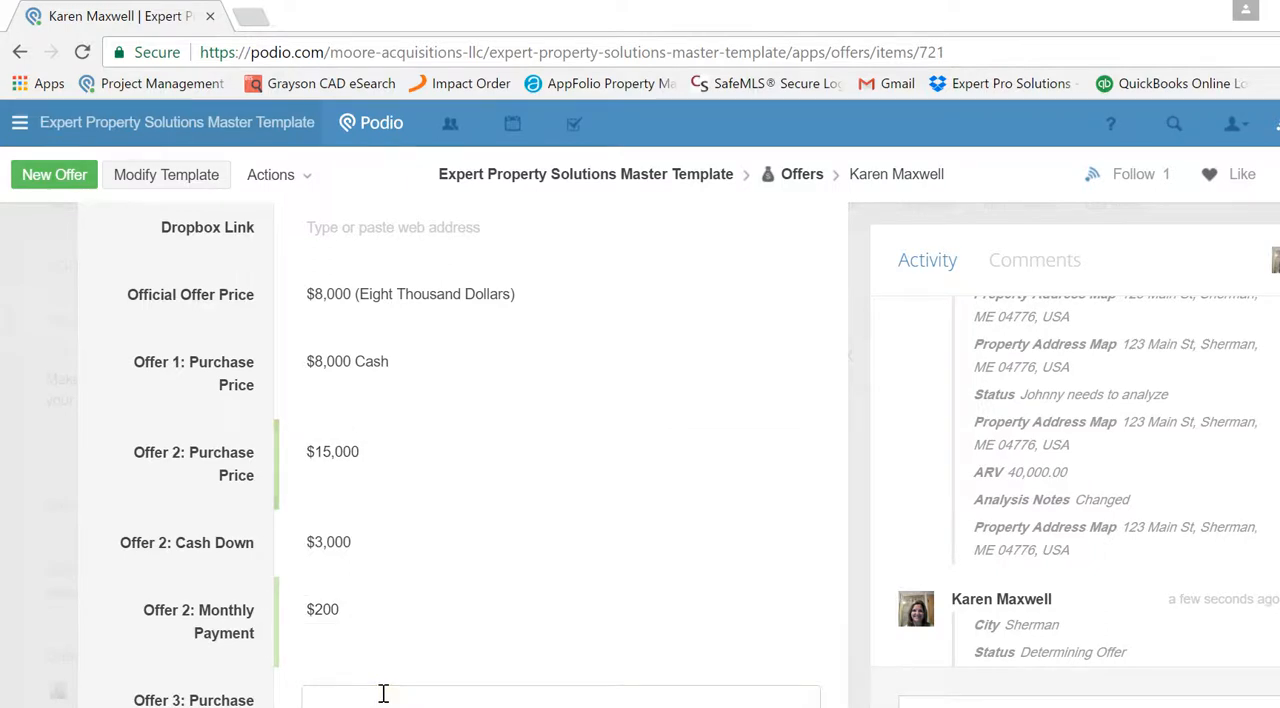
type("$20,")
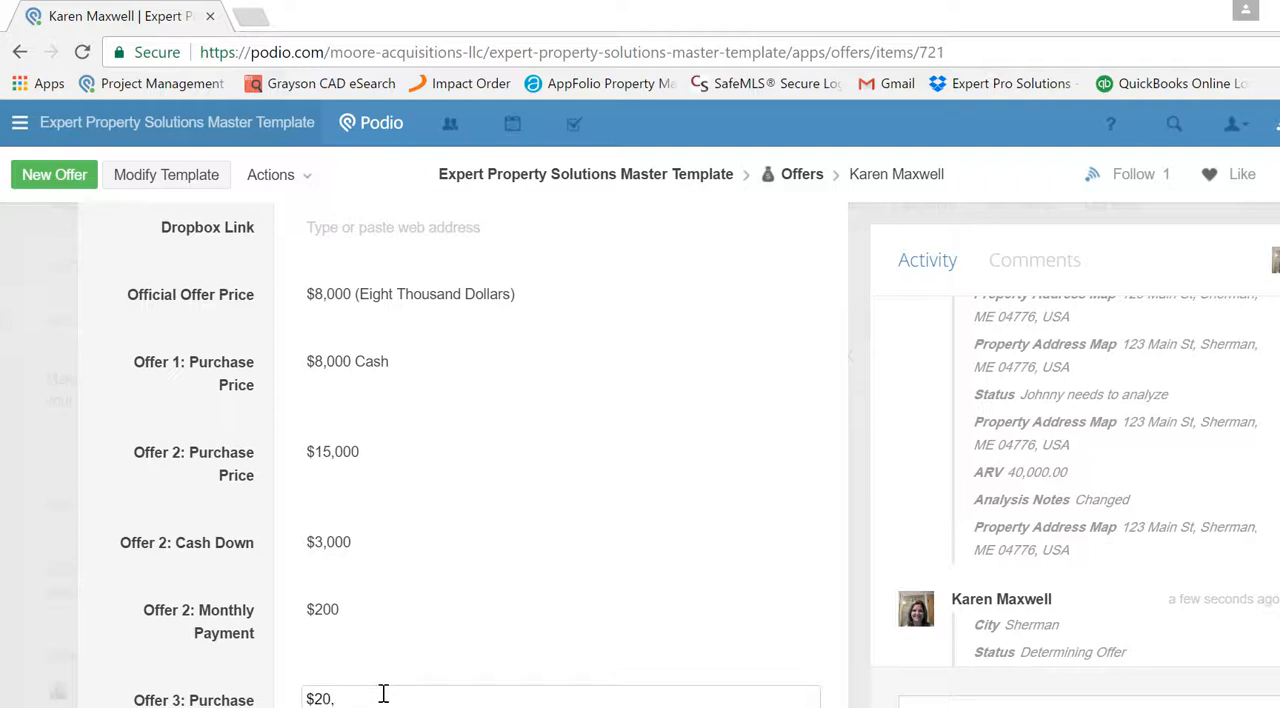
type("000")
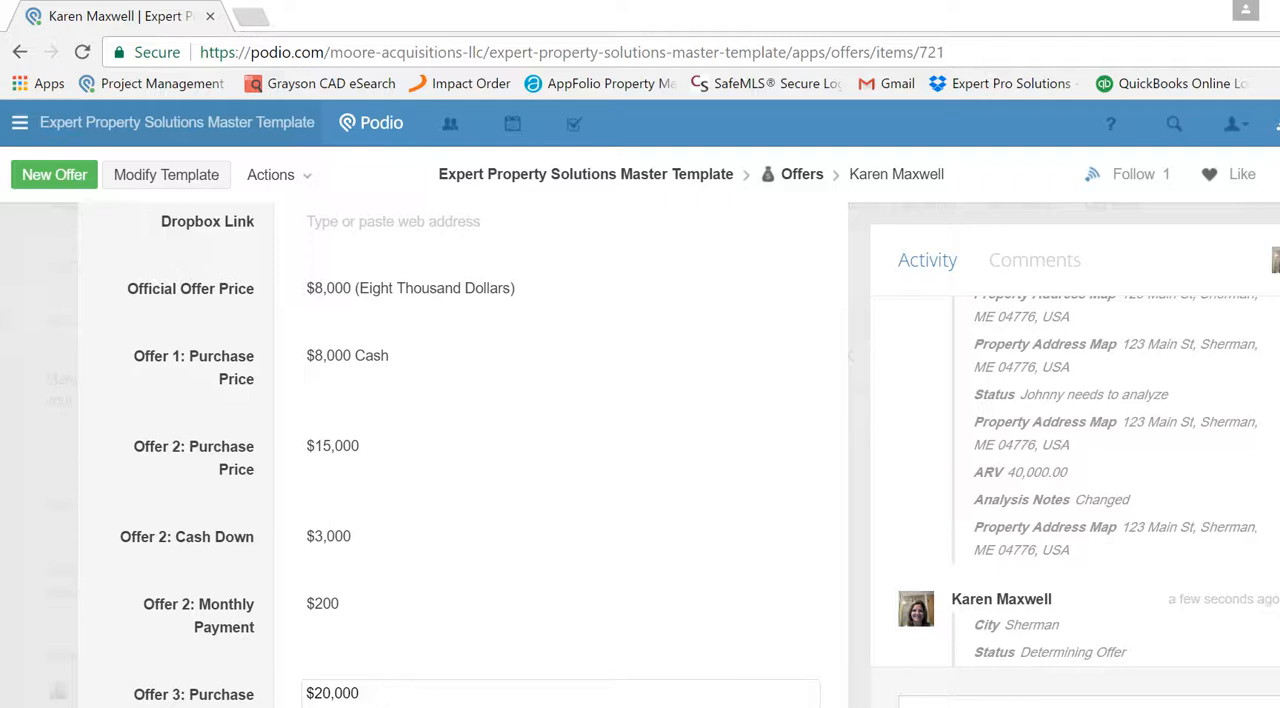
key("Tab")
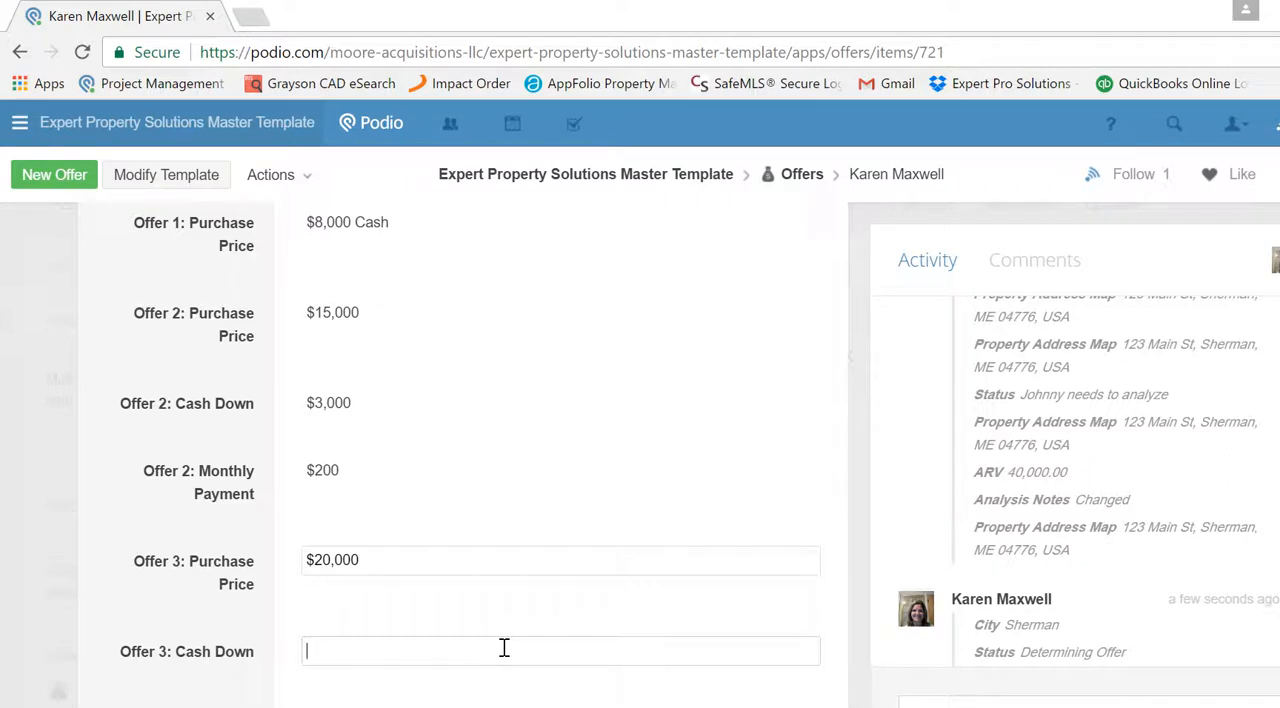
- Set Offer 3's cash down to $0 and its monthly payment to $300
type("$)")
key("Tab")
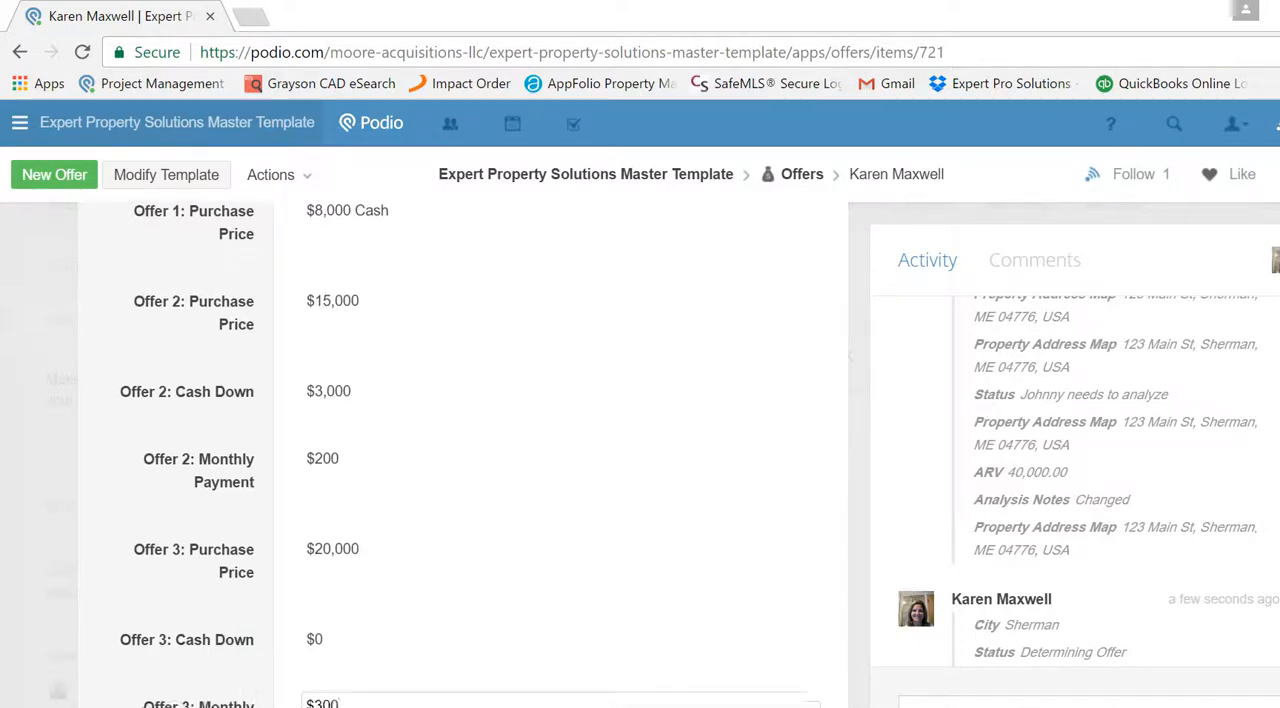
scroll(470, 455, "down", 3)
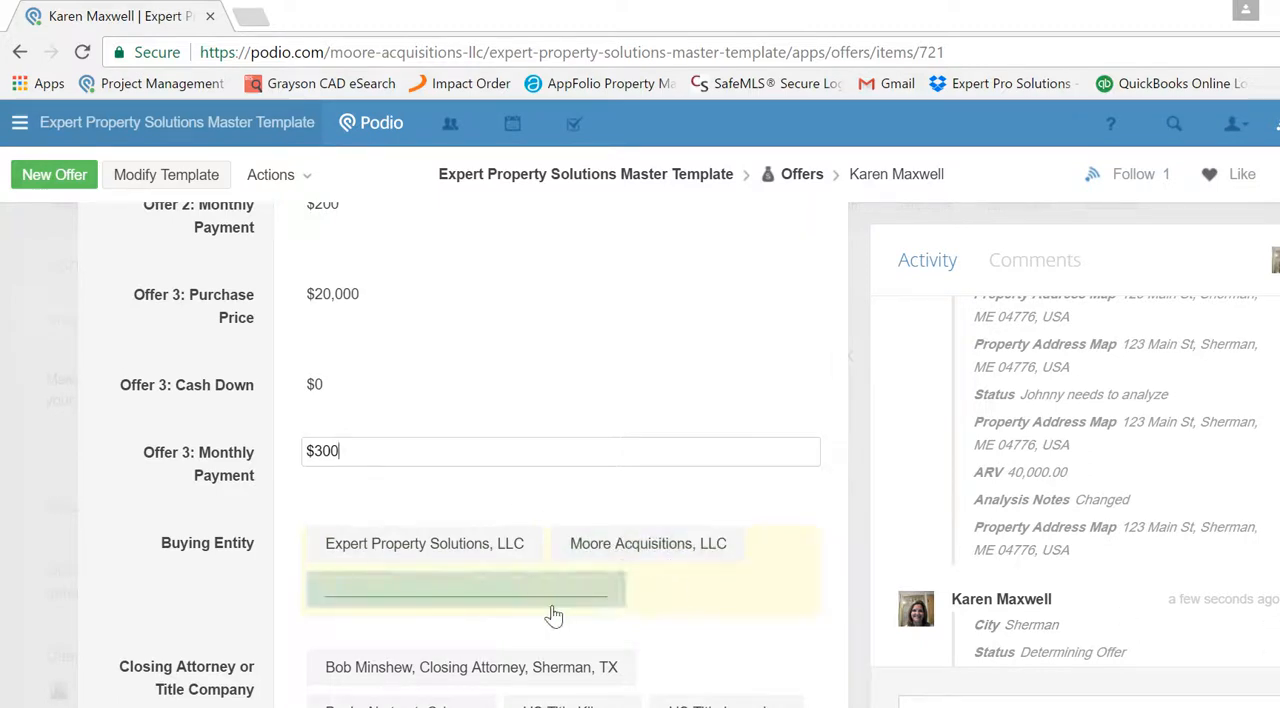
- Mark Refrigerator and Stove as the appliances included in the offer
scroll(470, 455, "down", 3)
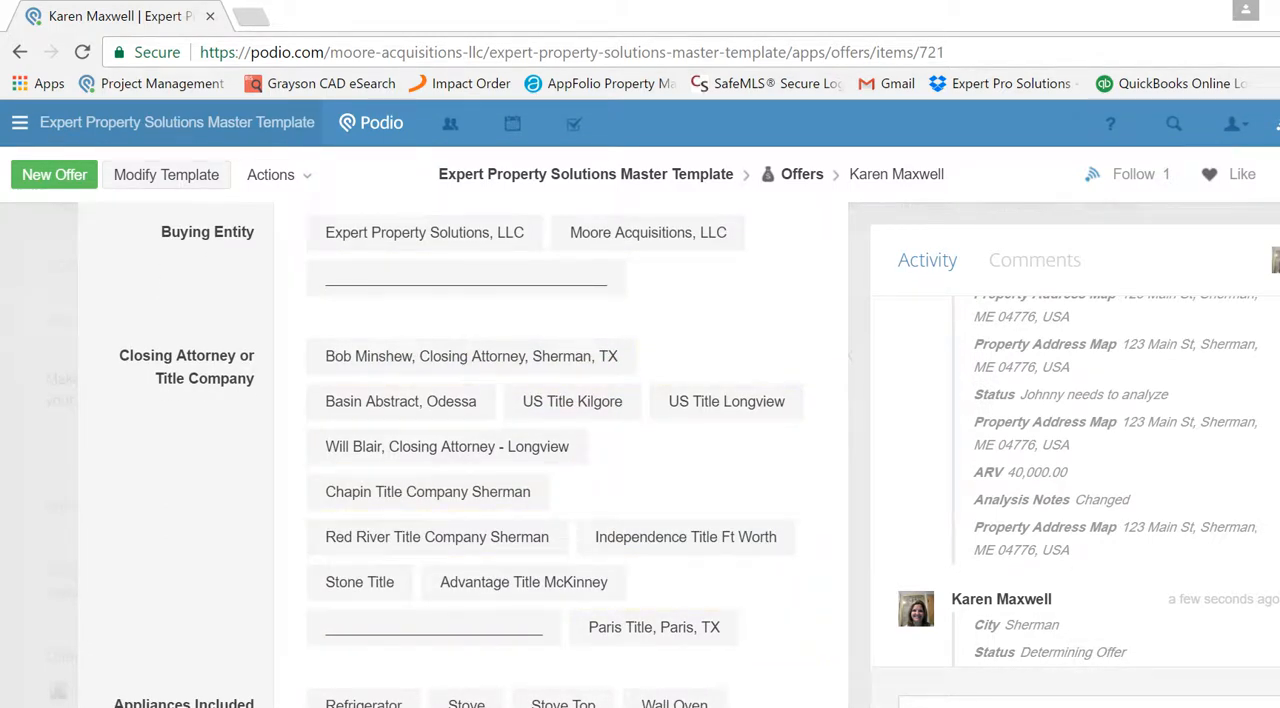
scroll(576, 455, "down", 1)
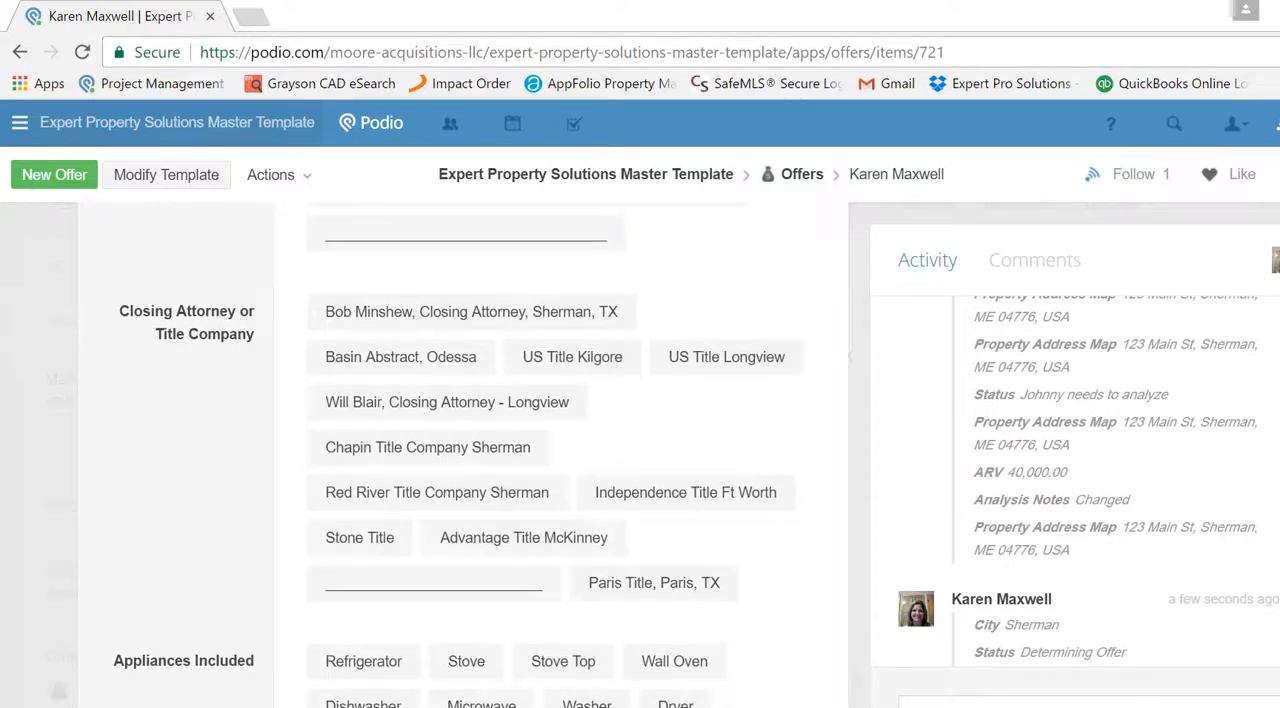
scroll(576, 455, "down", 2)
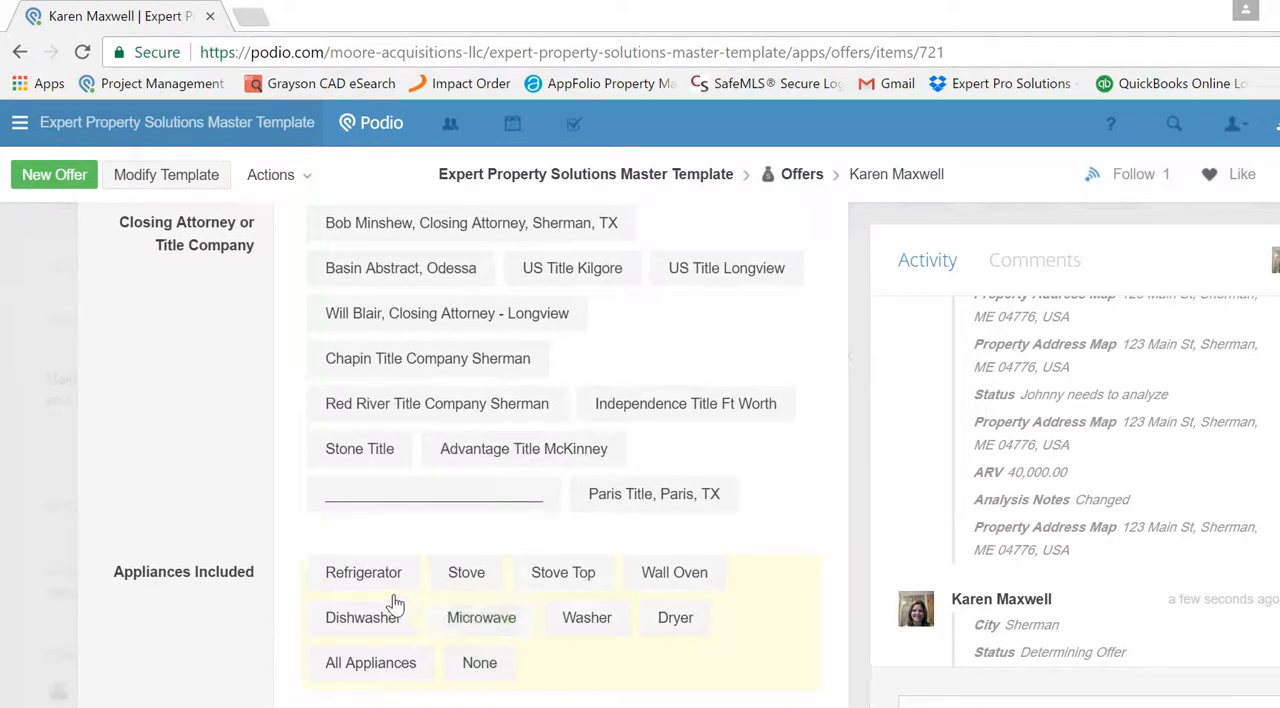
left_click(466, 572)
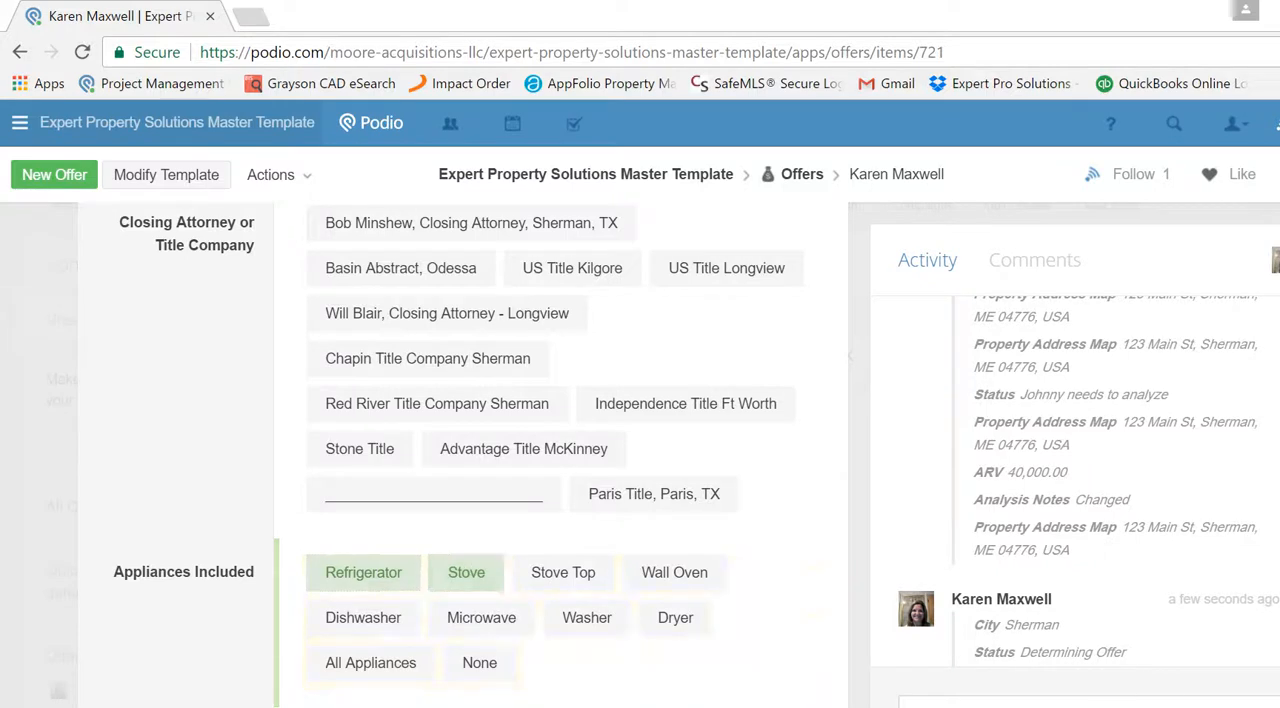
- Set the property's county to Grayson and choose the closing attorney located in Sherman, TX
scroll(611, 551, "down", 4)
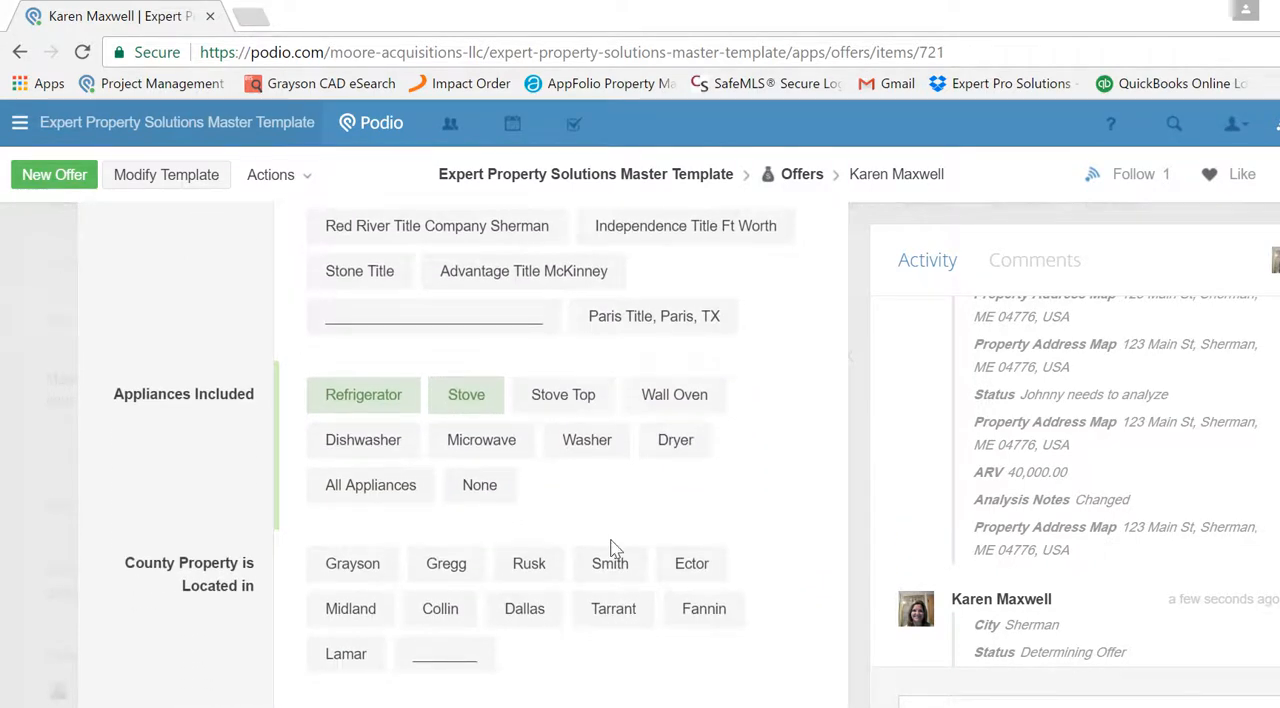
left_click(345, 580)
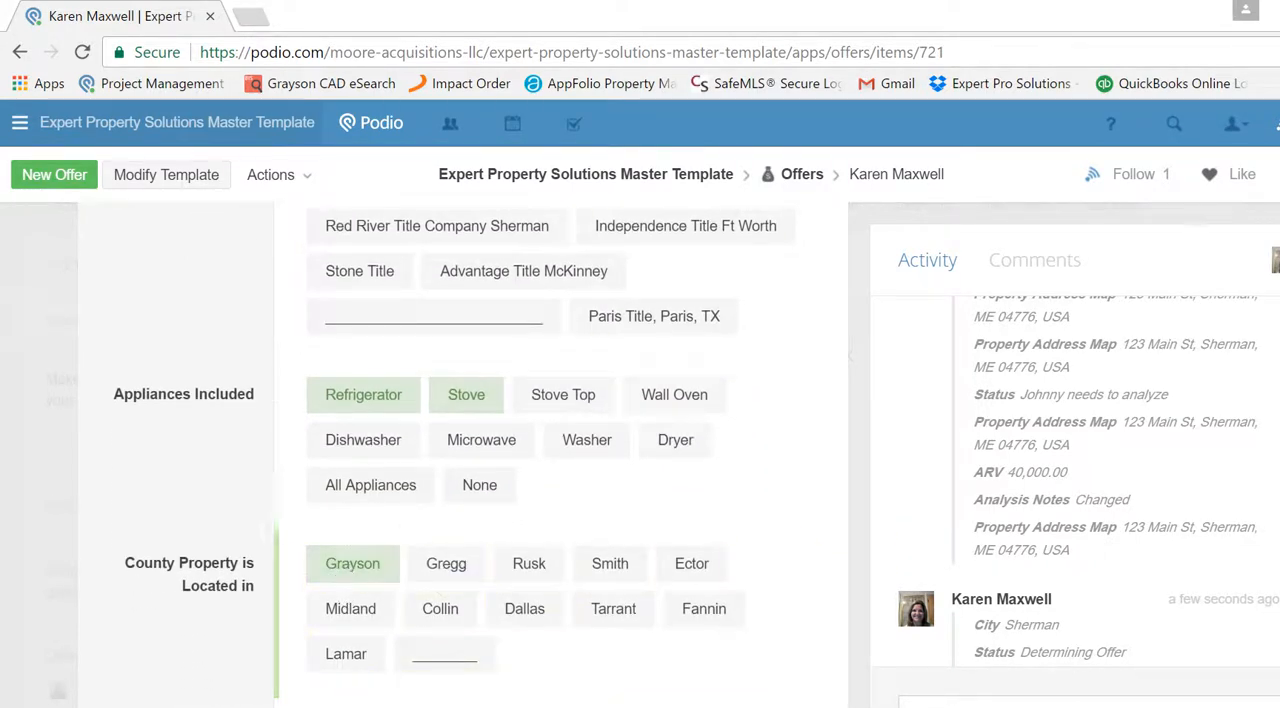
scroll(453, 451, "up", 4)
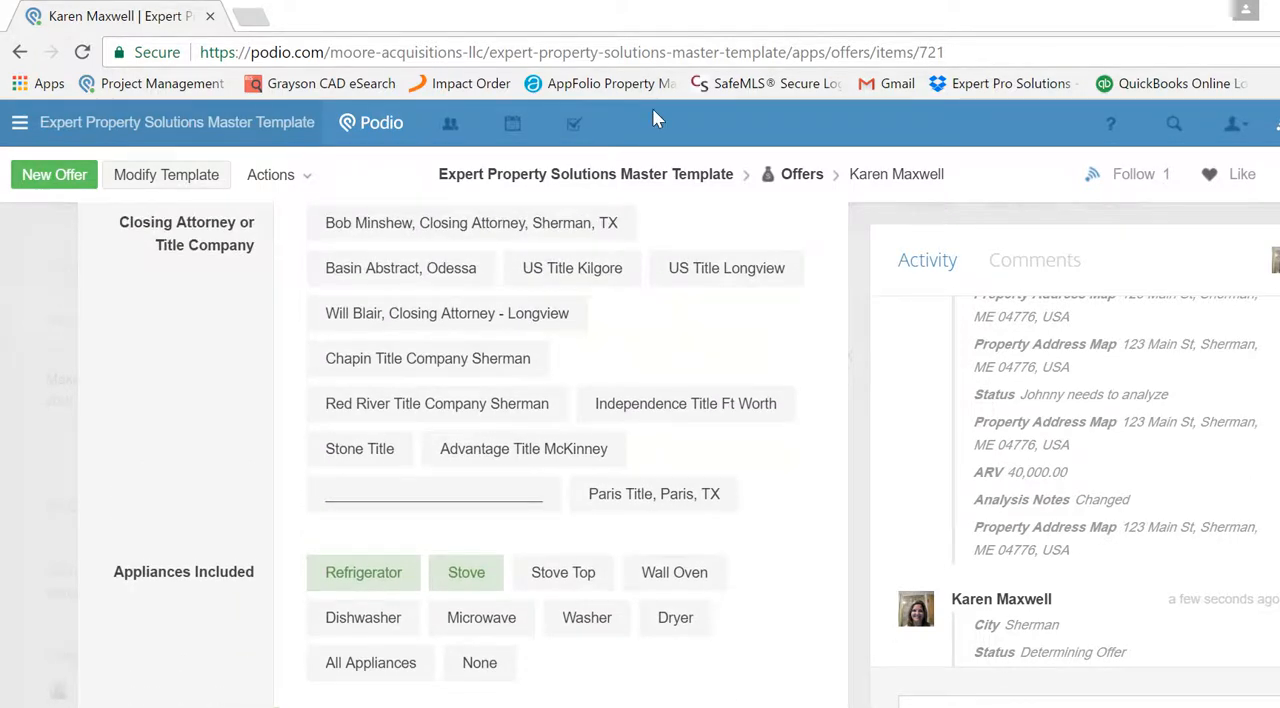
left_click(546, 238)
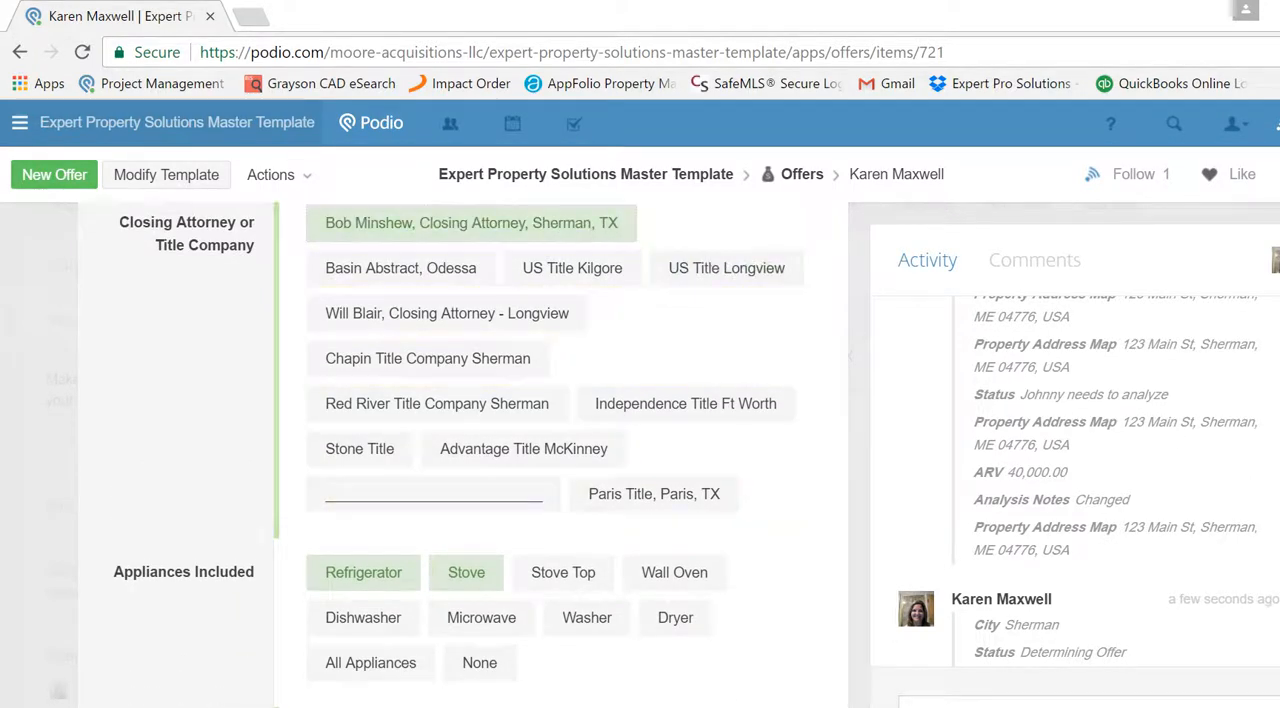
- Set the days to close to 45 and the inspection period to 30
scroll(453, 451, "down", 7)
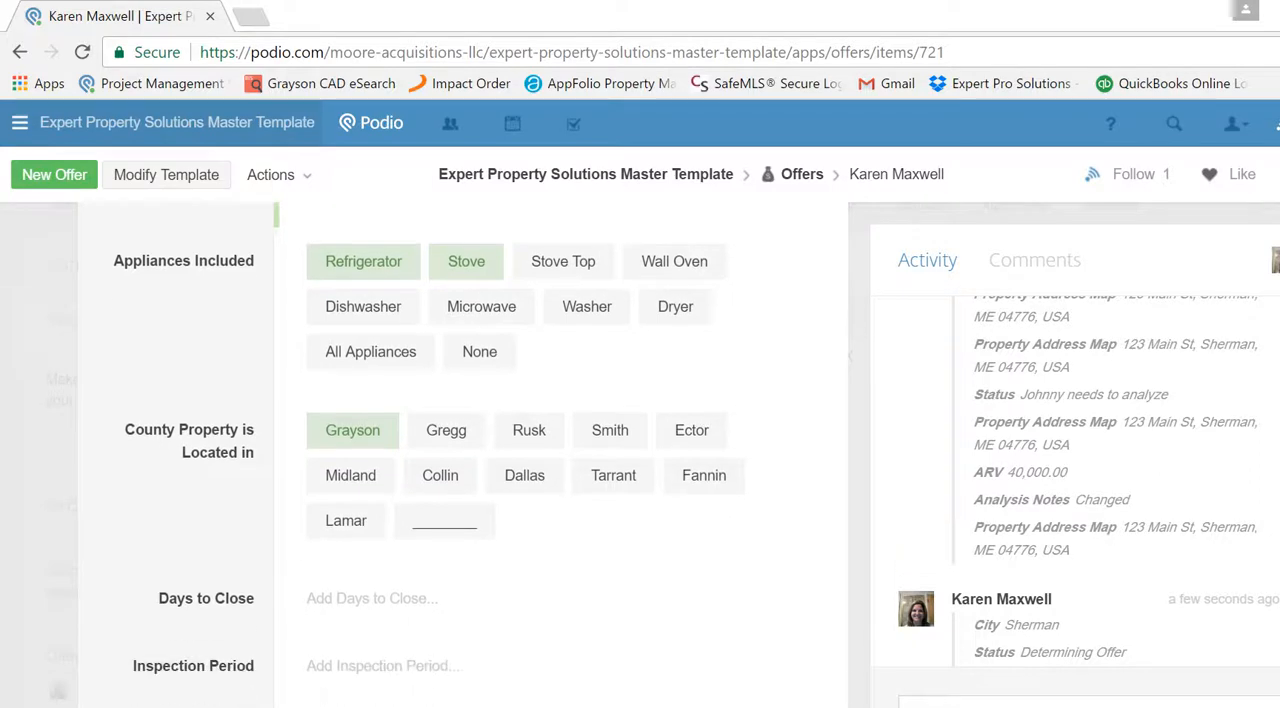
left_click(362, 600)
type("45")
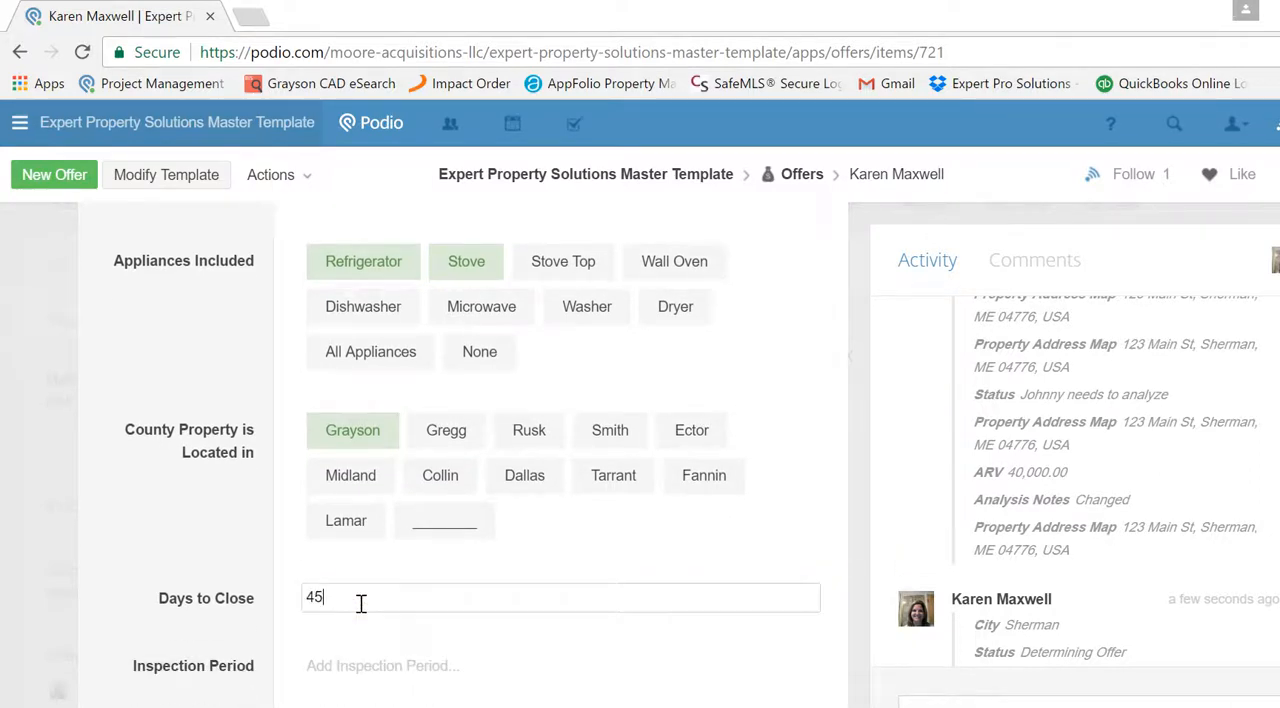
left_click(387, 666)
type("30")
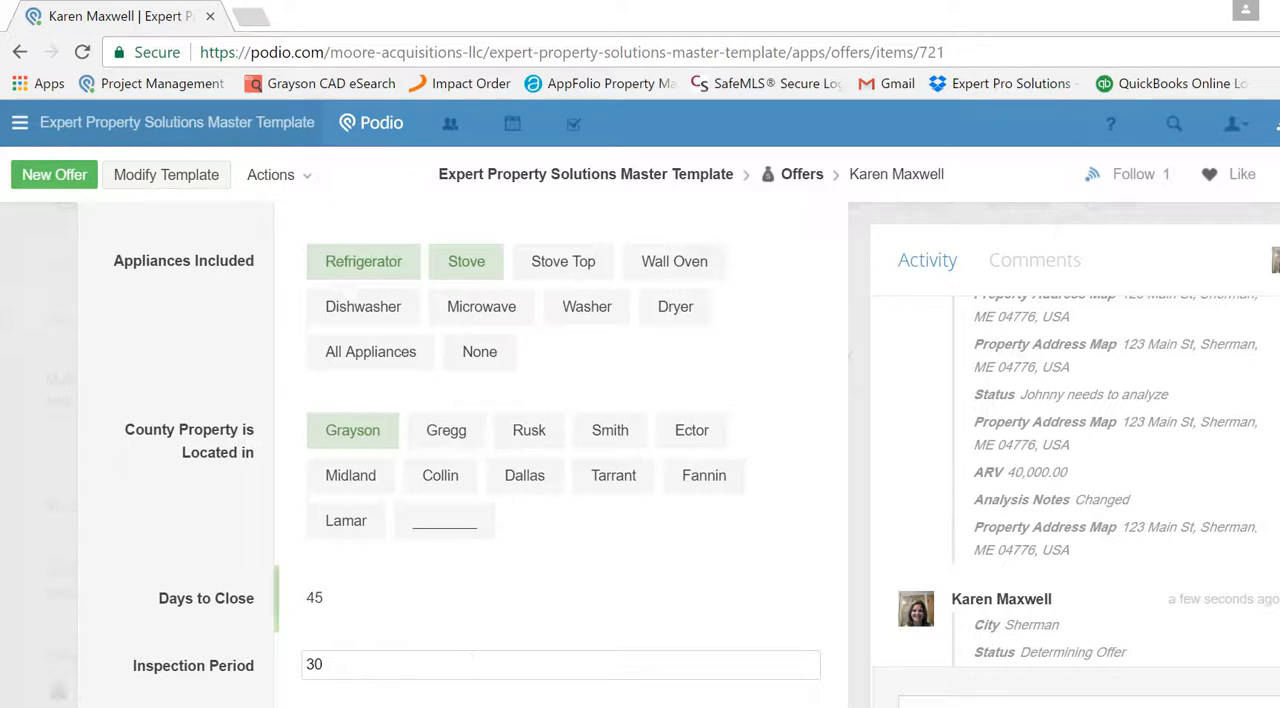
- Enter "Subject to Final Walkthrough" as the offer's additional clauses and terms
scroll(500, 600, "down", 2)
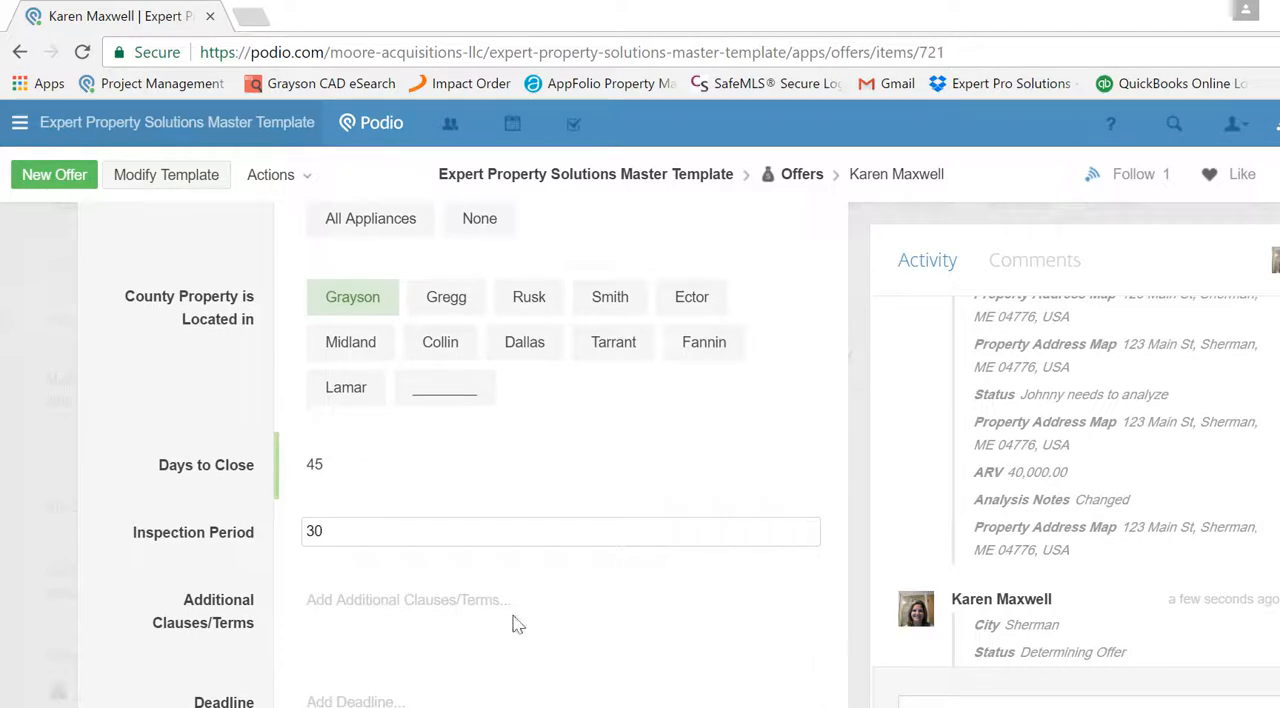
left_click(477, 609)
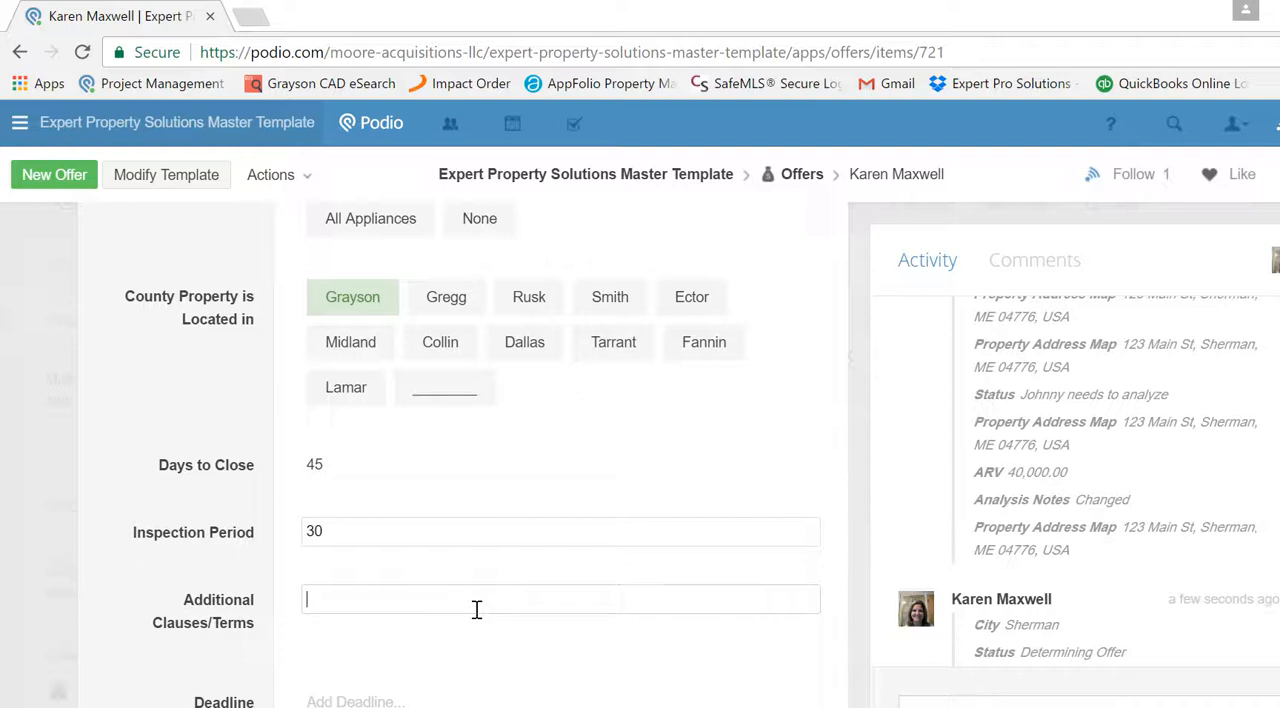
type("Subject to Final Walk")
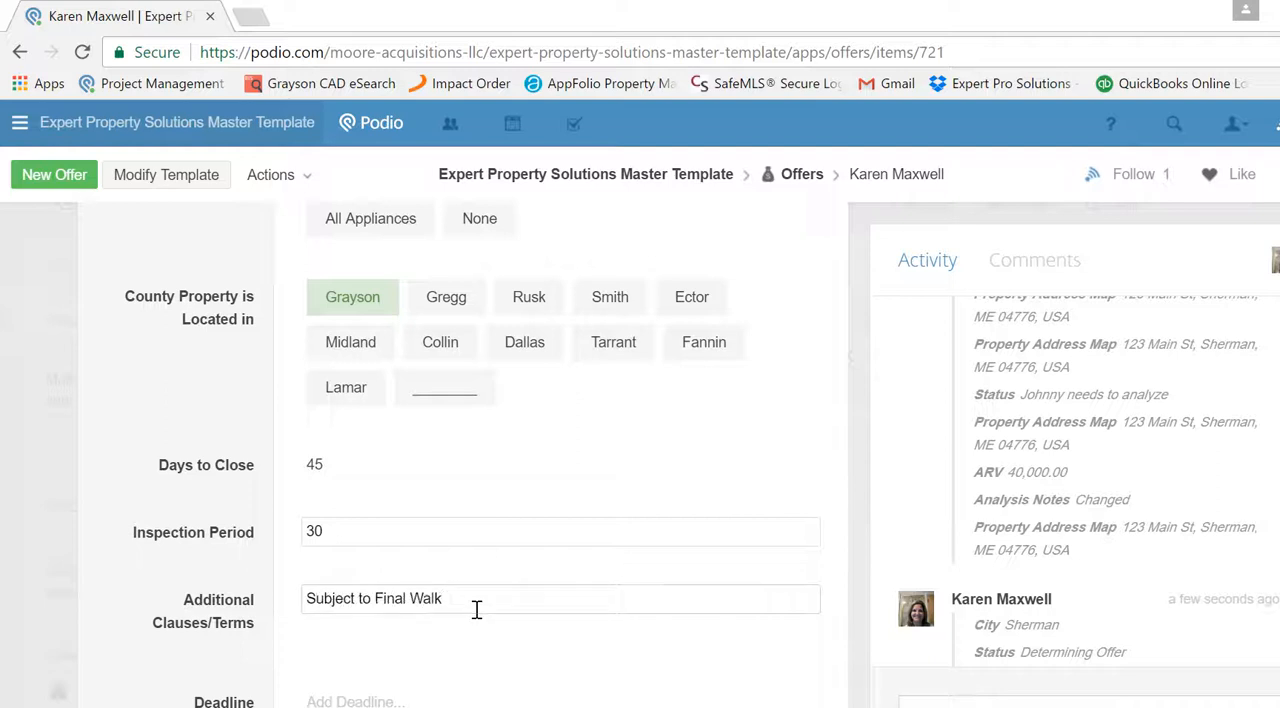
type("through")
- Set the offer's deadline to April 28, 2017
left_click(413, 697)
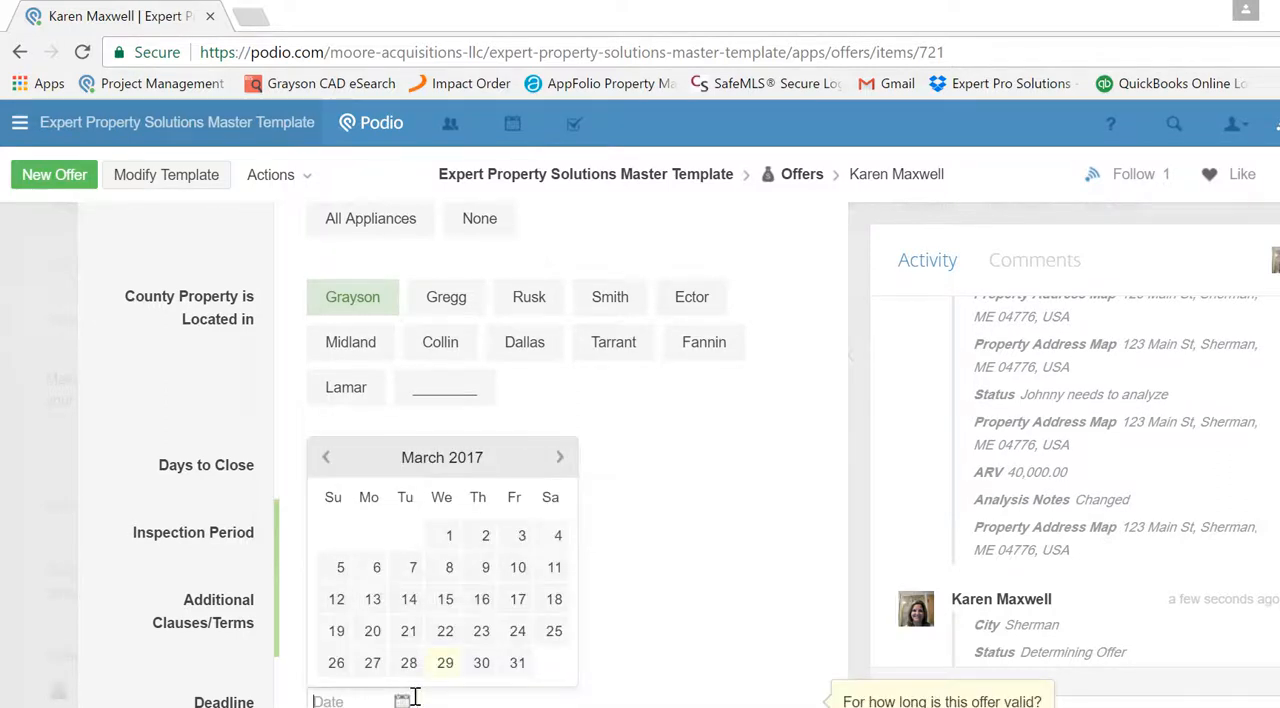
left_click(558, 458)
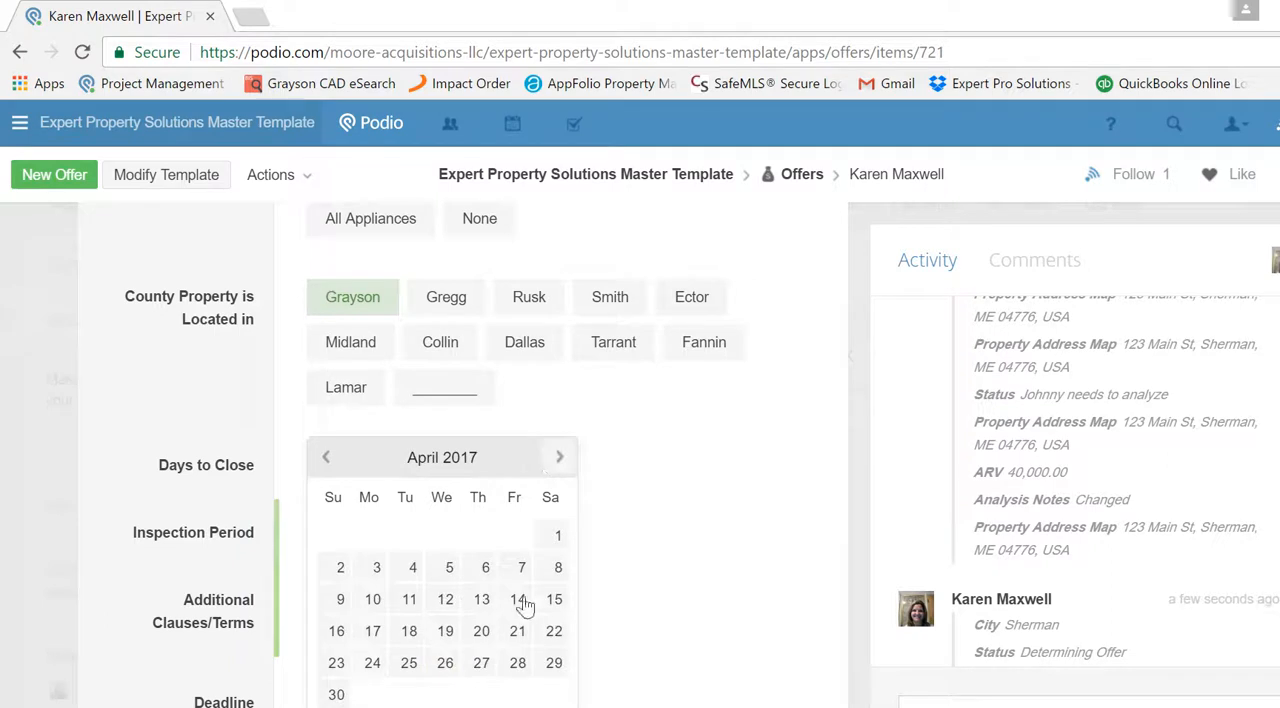
left_click(517, 663)
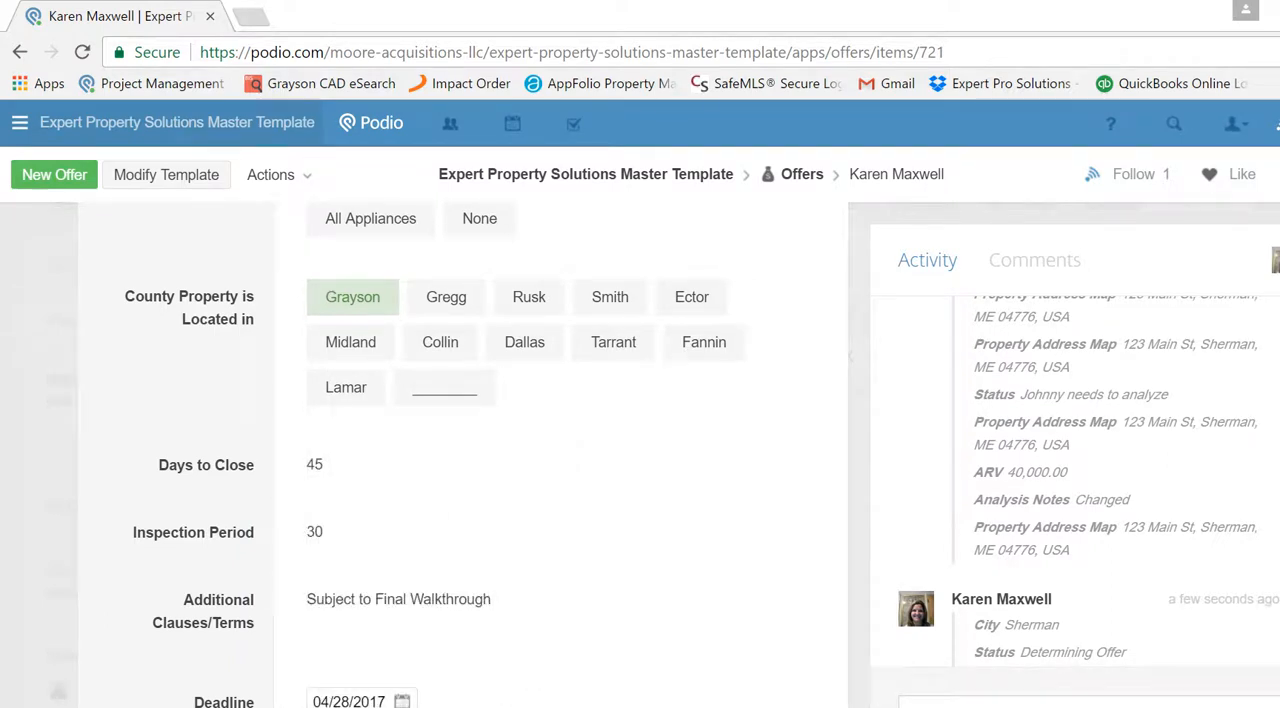
- Generate the purchase contract with a cover page for this offer
scroll(460, 450, "down", 2)
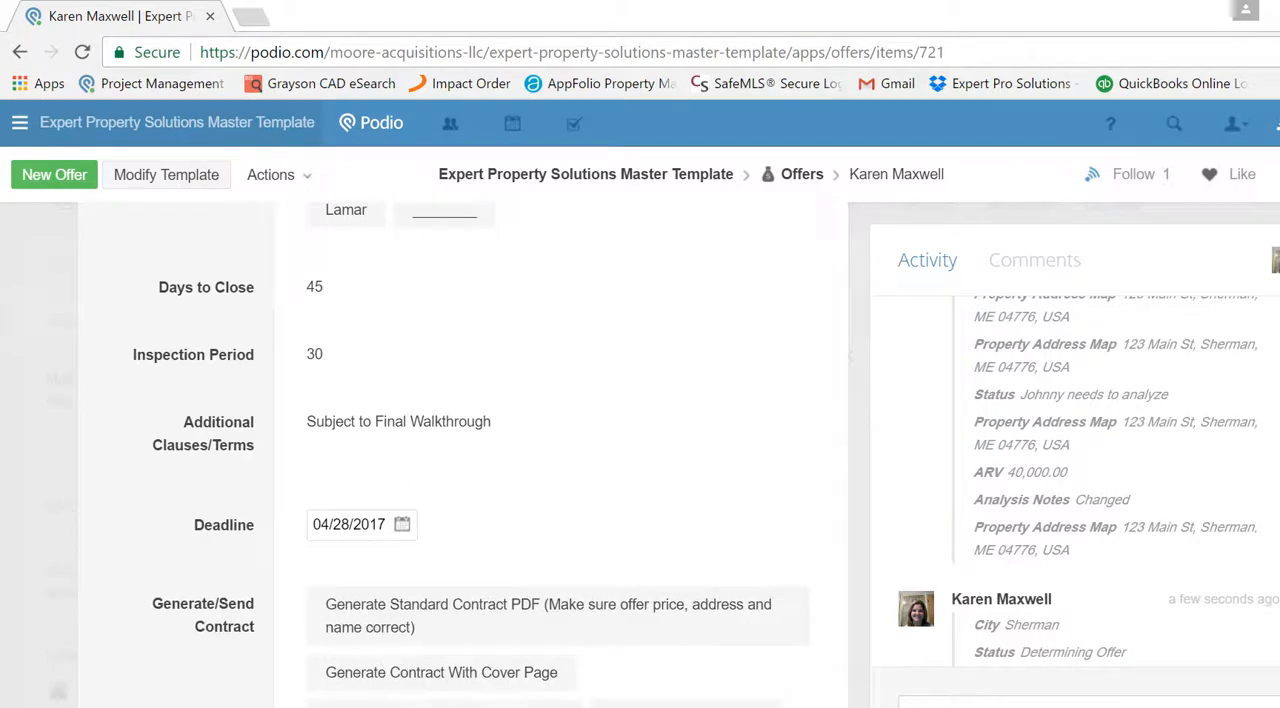
scroll(794, 583, "down", 1)
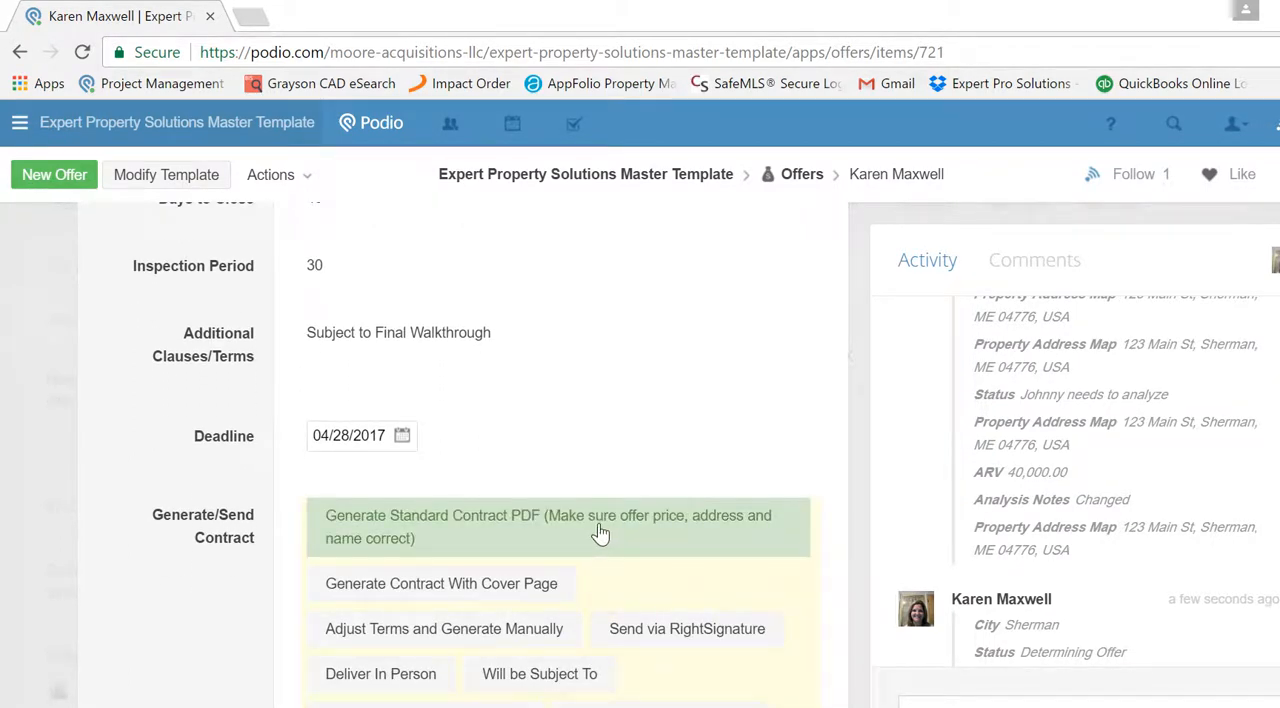
left_click(521, 590)
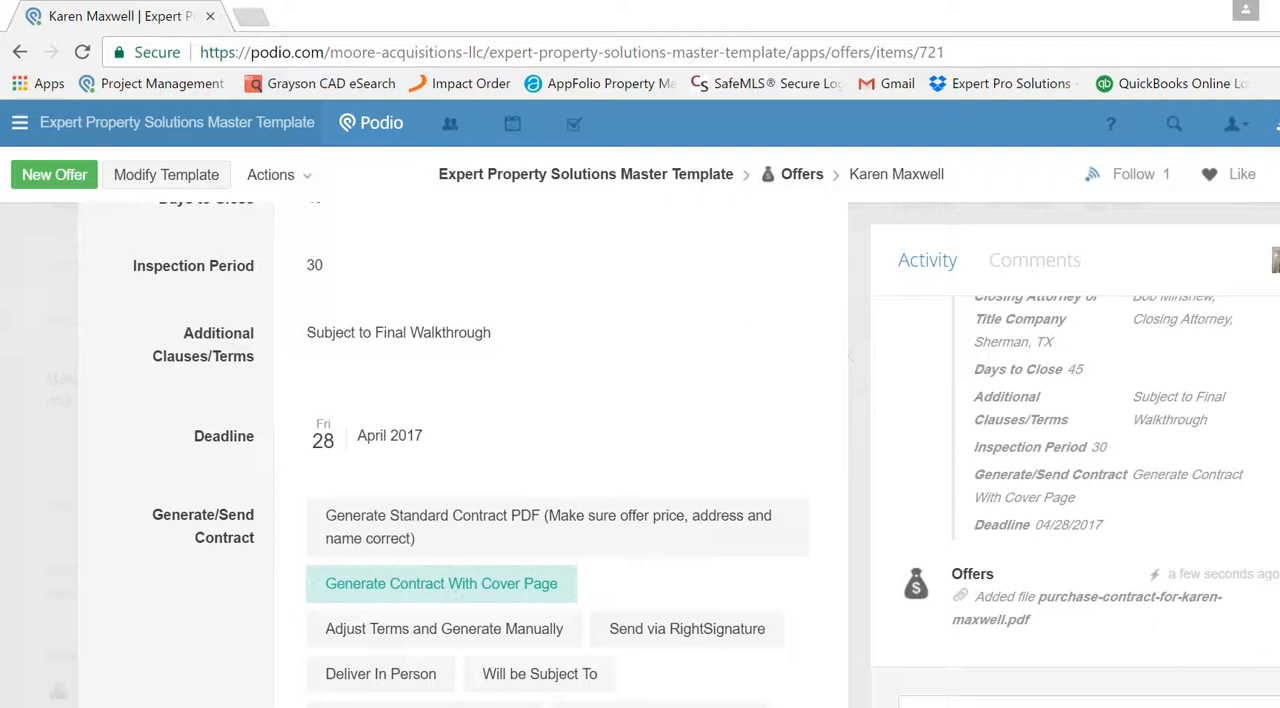
scroll(560, 450, "down", 5)
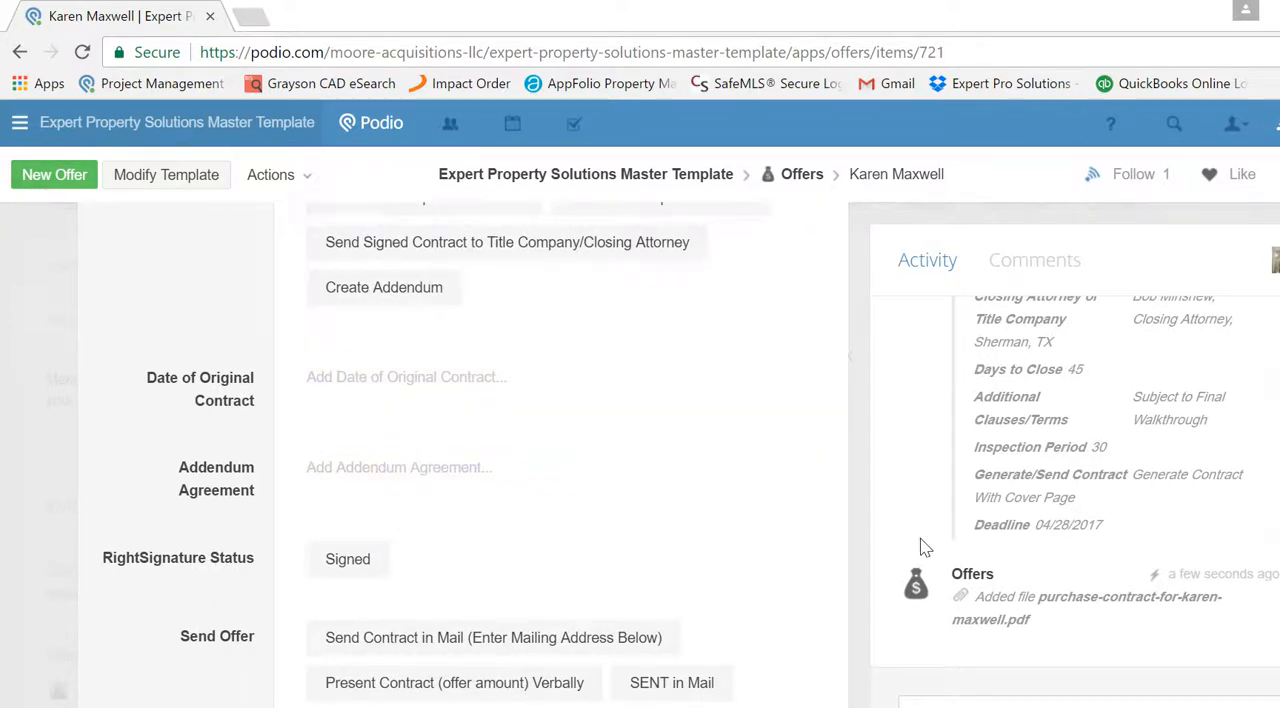
- Send the generated purchase contract to the seller via RightSignature
scroll(460, 450, "down", 1)
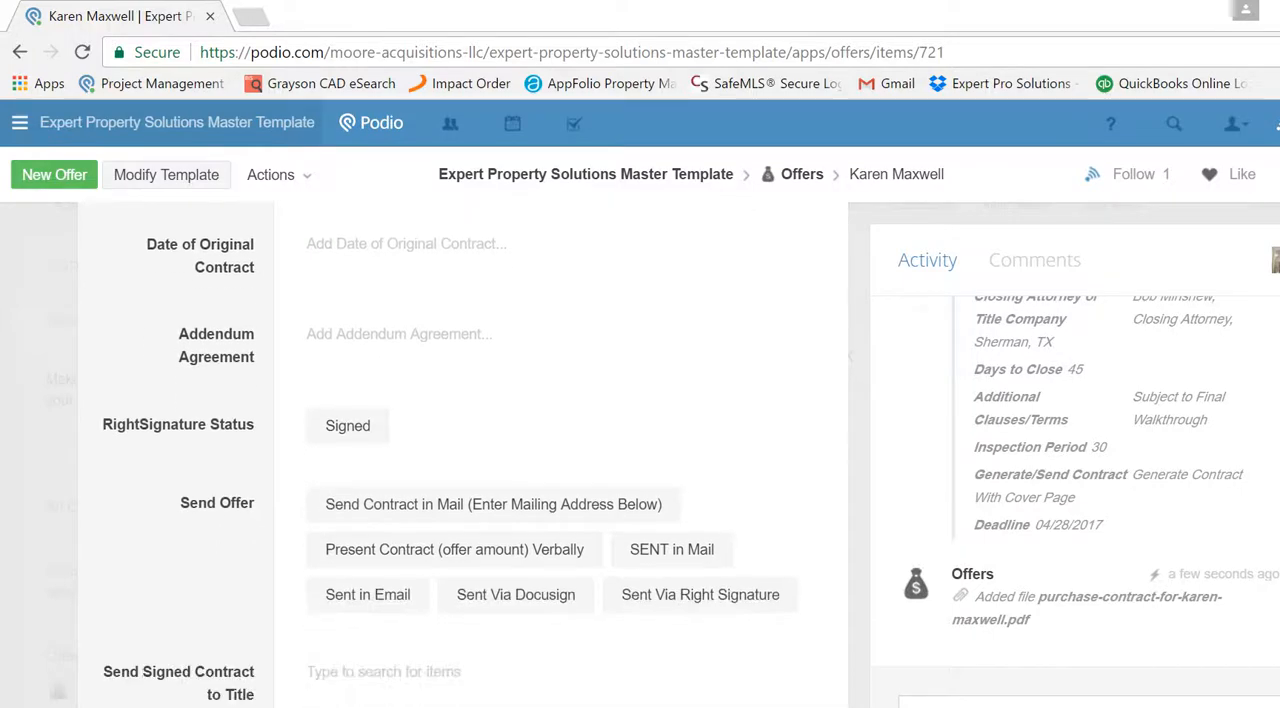
scroll(460, 450, "up", 15)
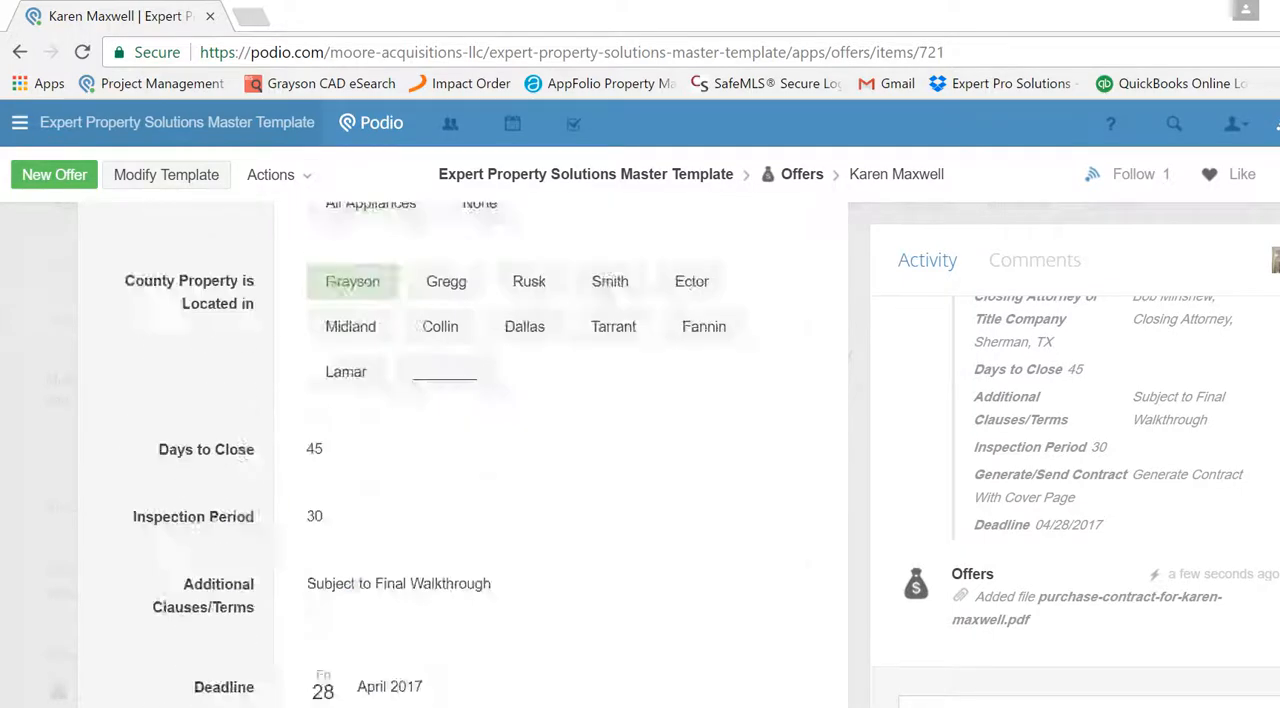
scroll(460, 450, "up", 15)
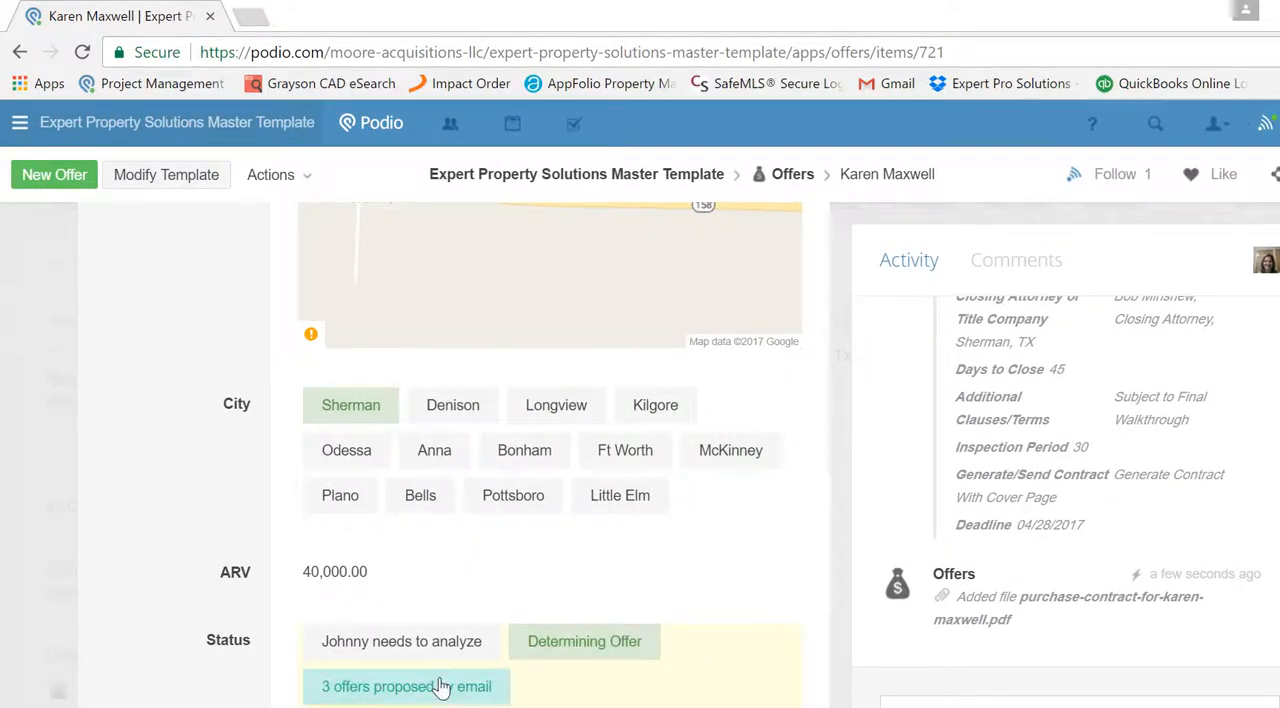
scroll(1014, 645, "down", 2)
scroll(560, 450, "down", 15)
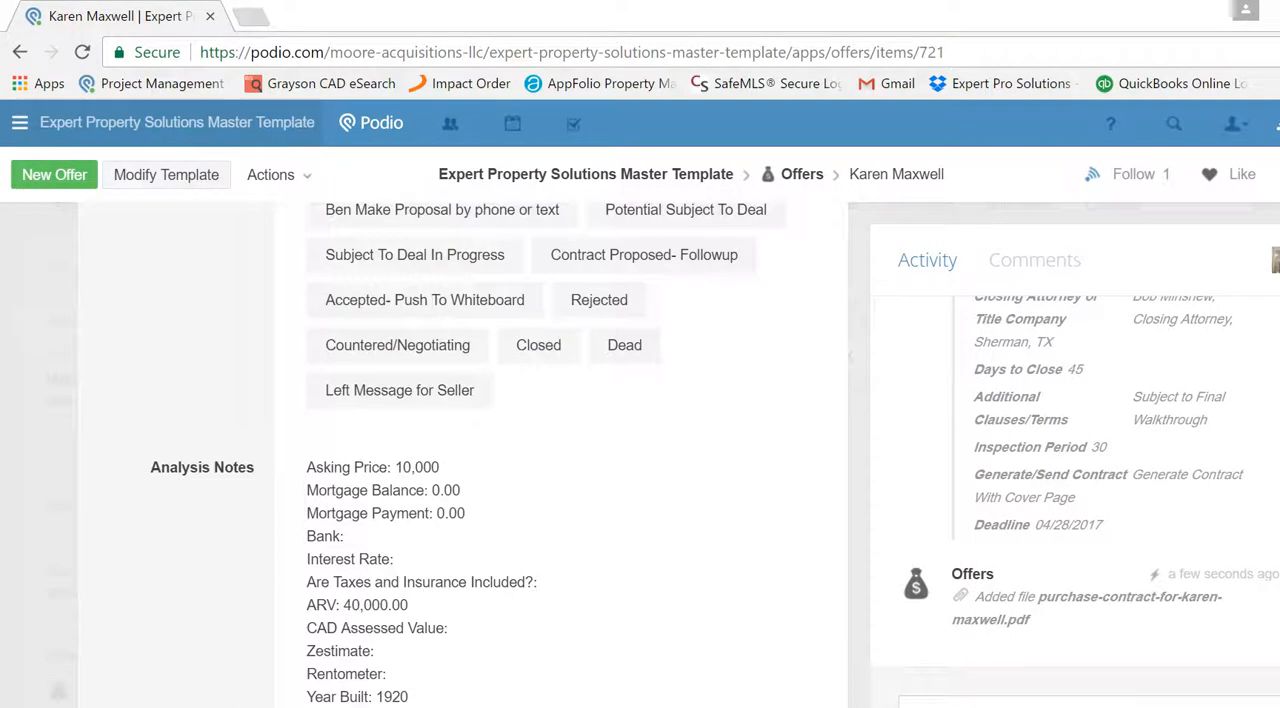
scroll(560, 450, "down", 12)
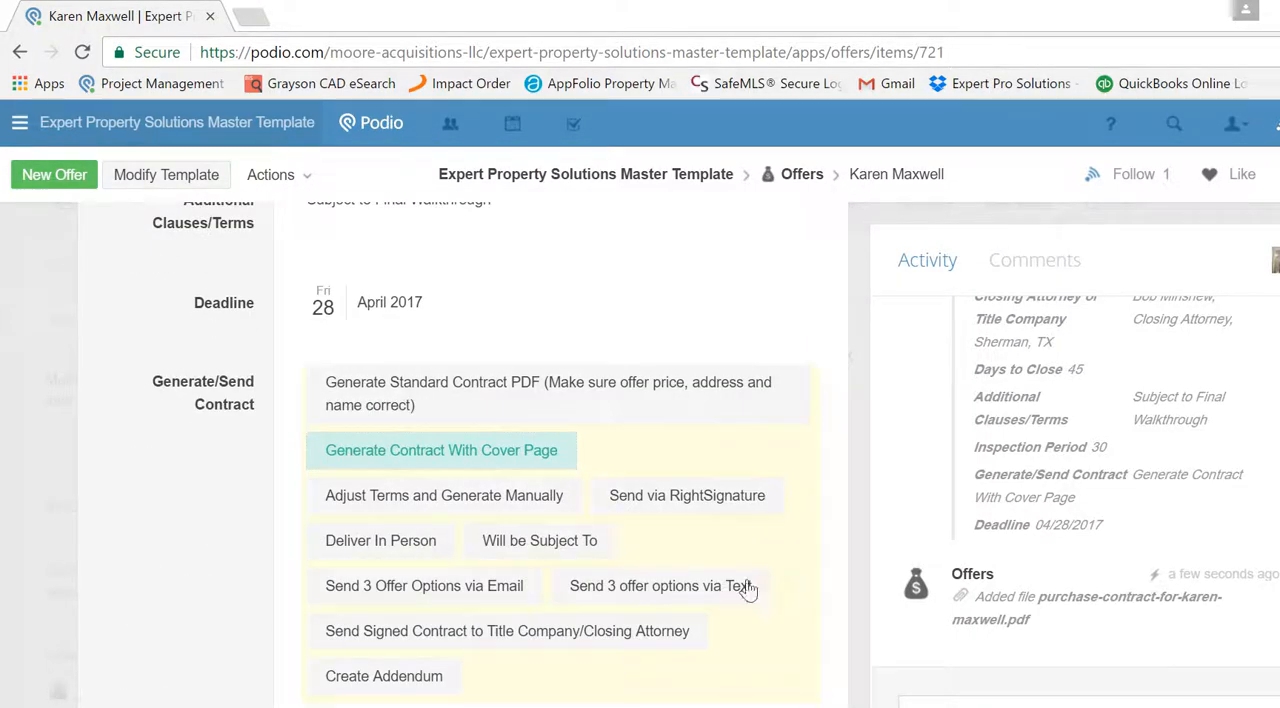
left_click(695, 592)
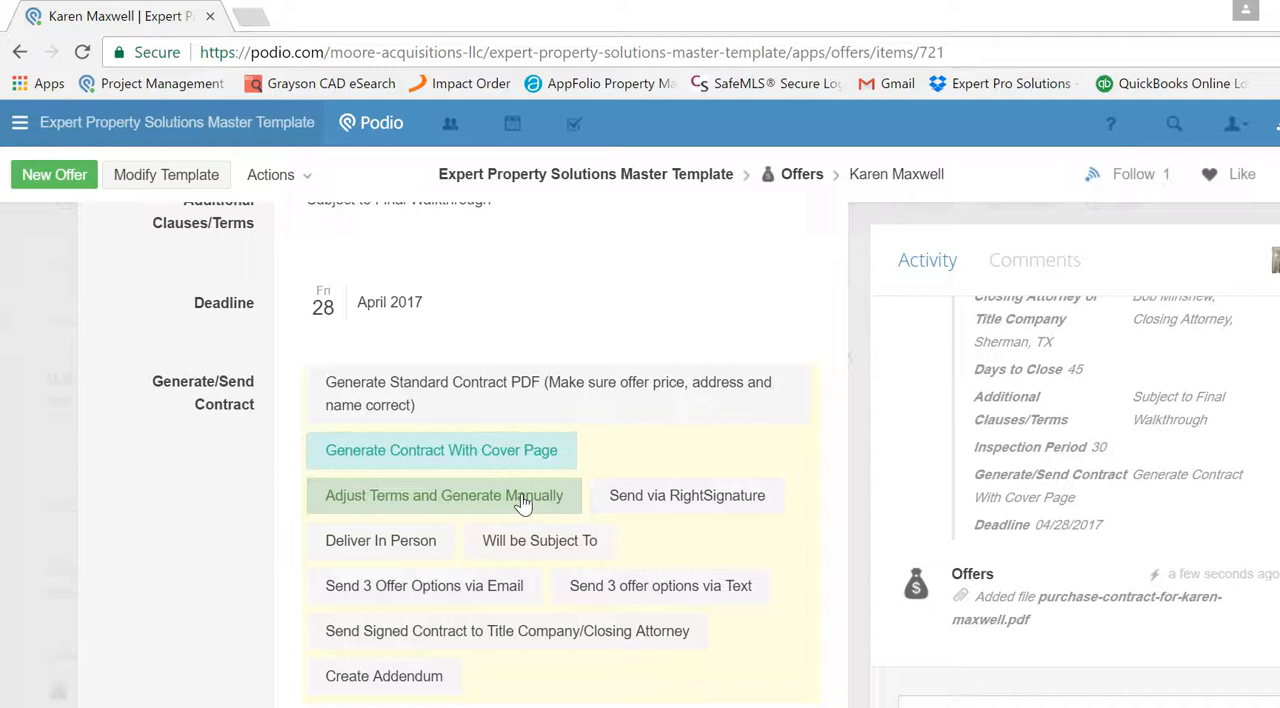
left_click(667, 497)
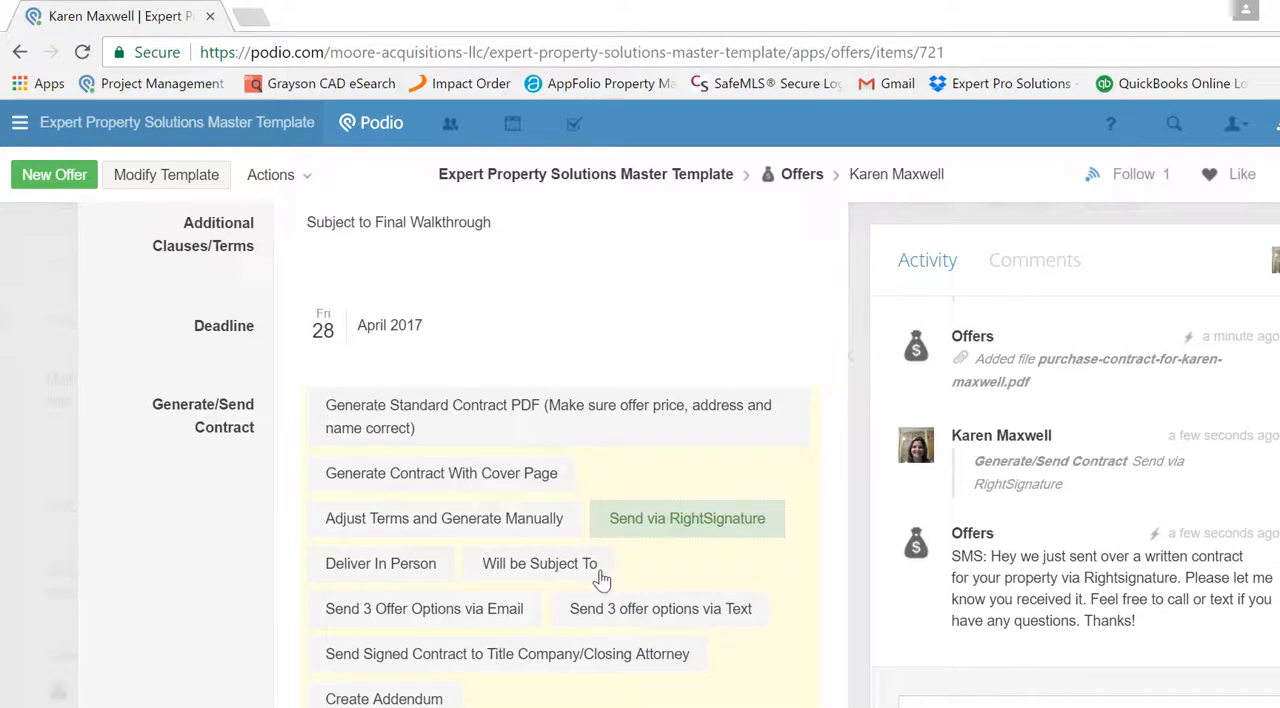
left_click(538, 572)
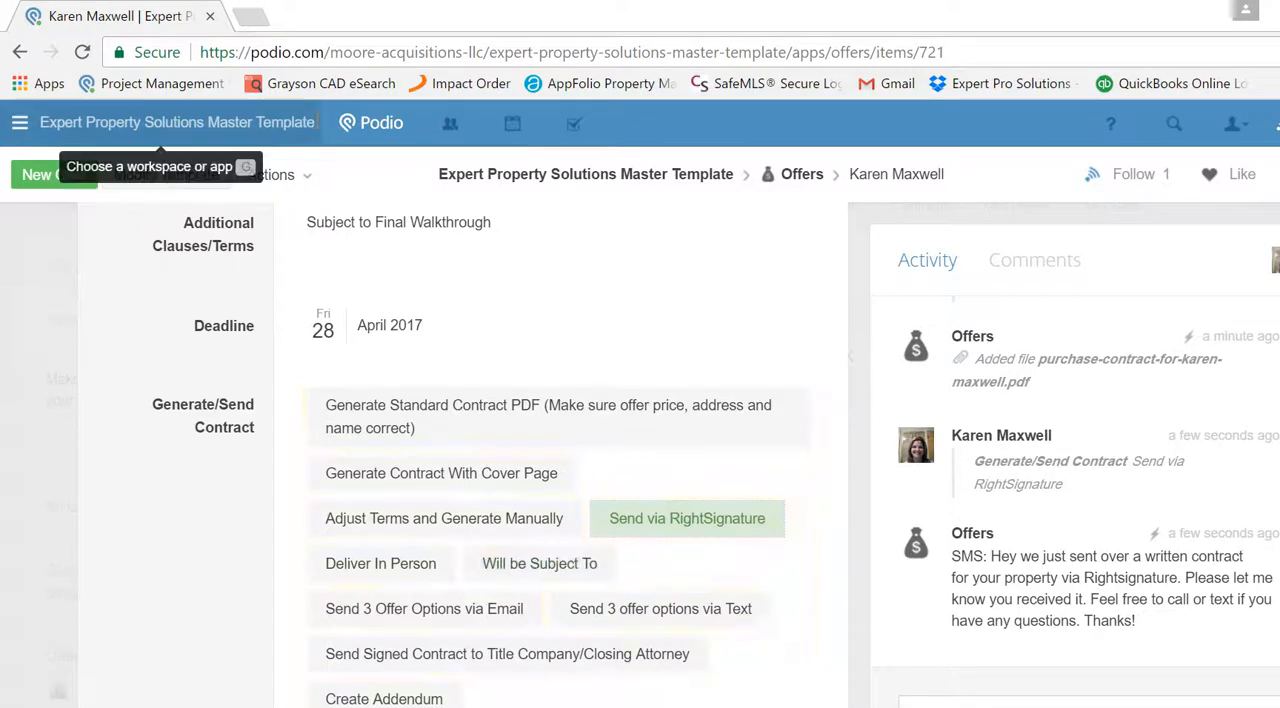
- Open Gmail in a new browser tab and check the inbox for the RightSignature signing request
left_click(250, 16)
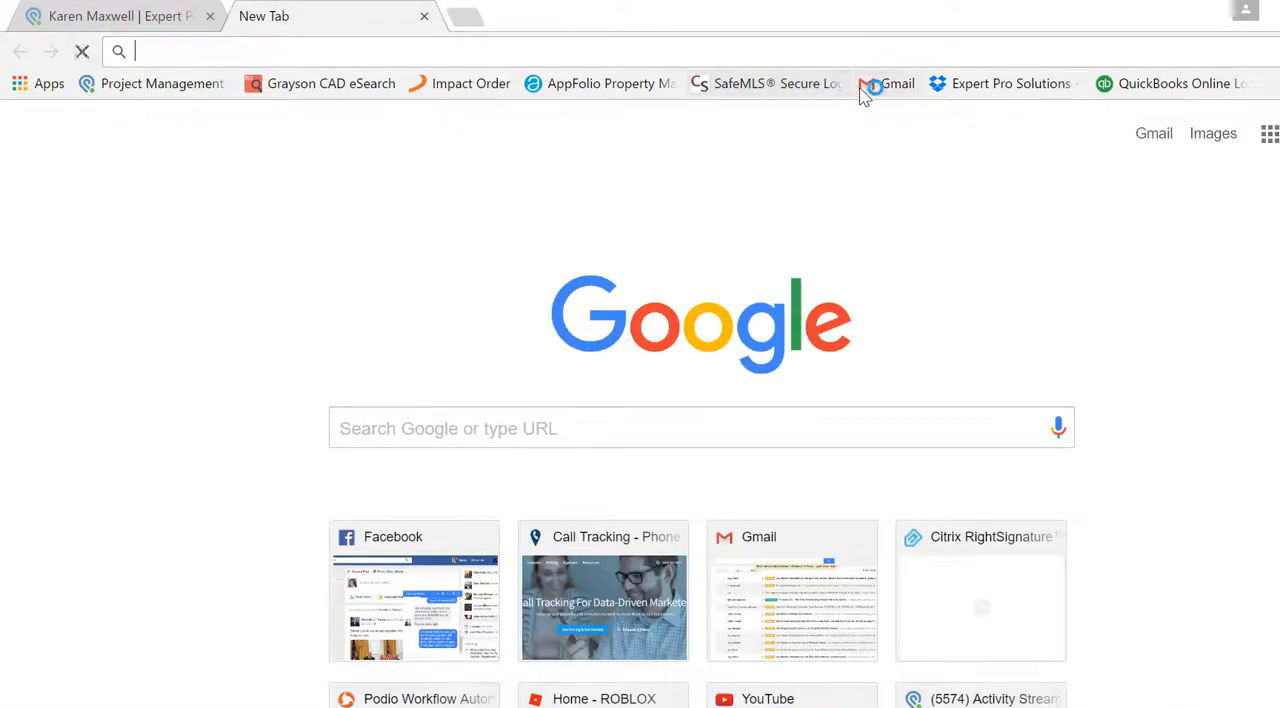
left_click(865, 85)
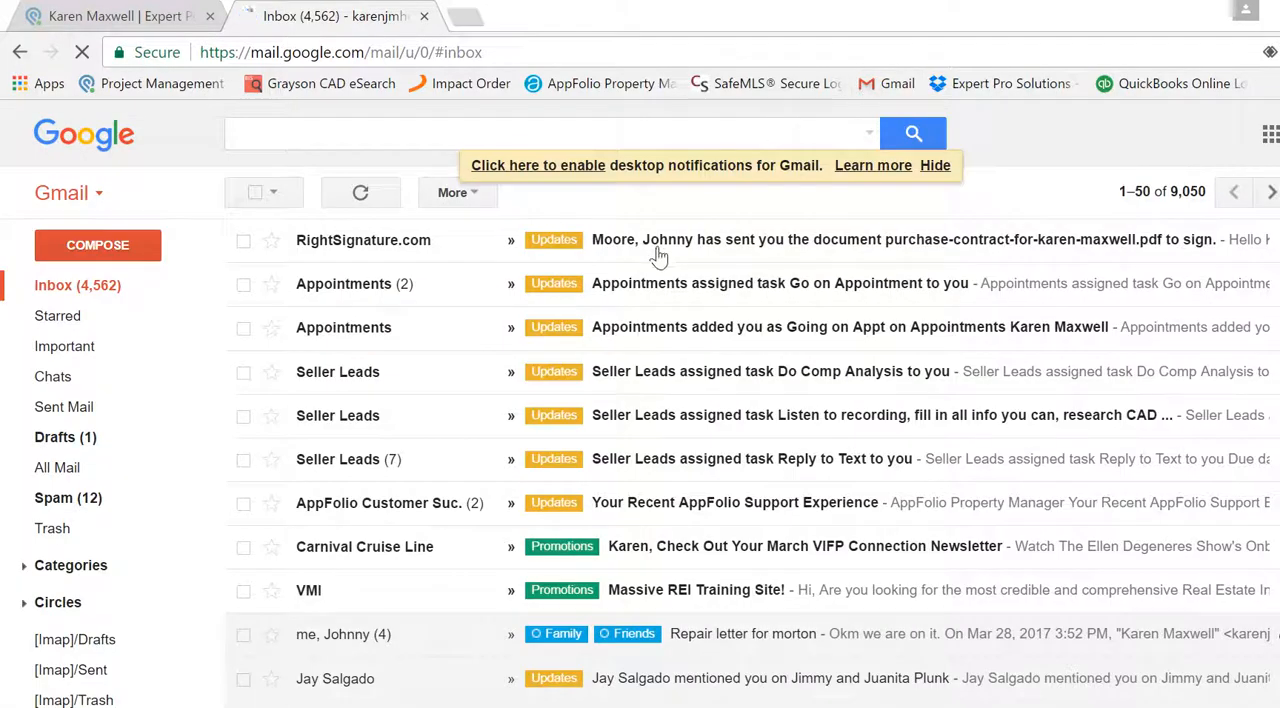
- Return to the Podio offer record and send the three offer options via email
left_click(152, 16)
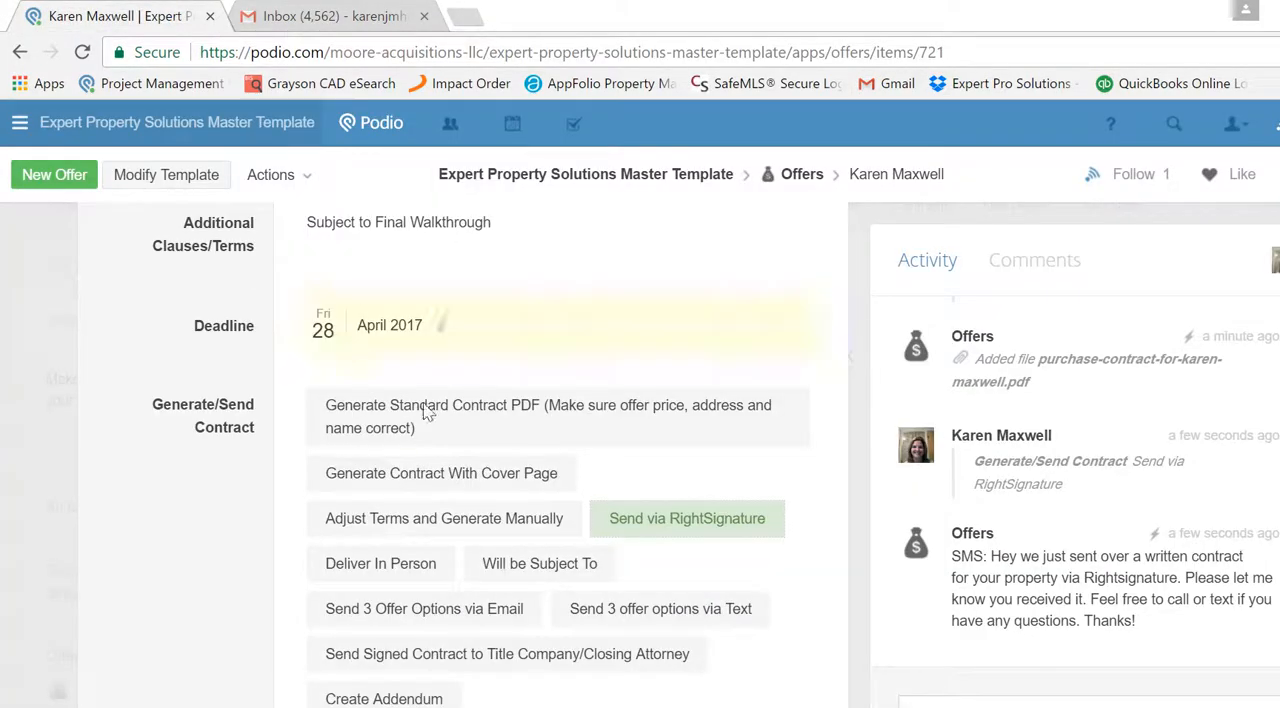
left_click(505, 620)
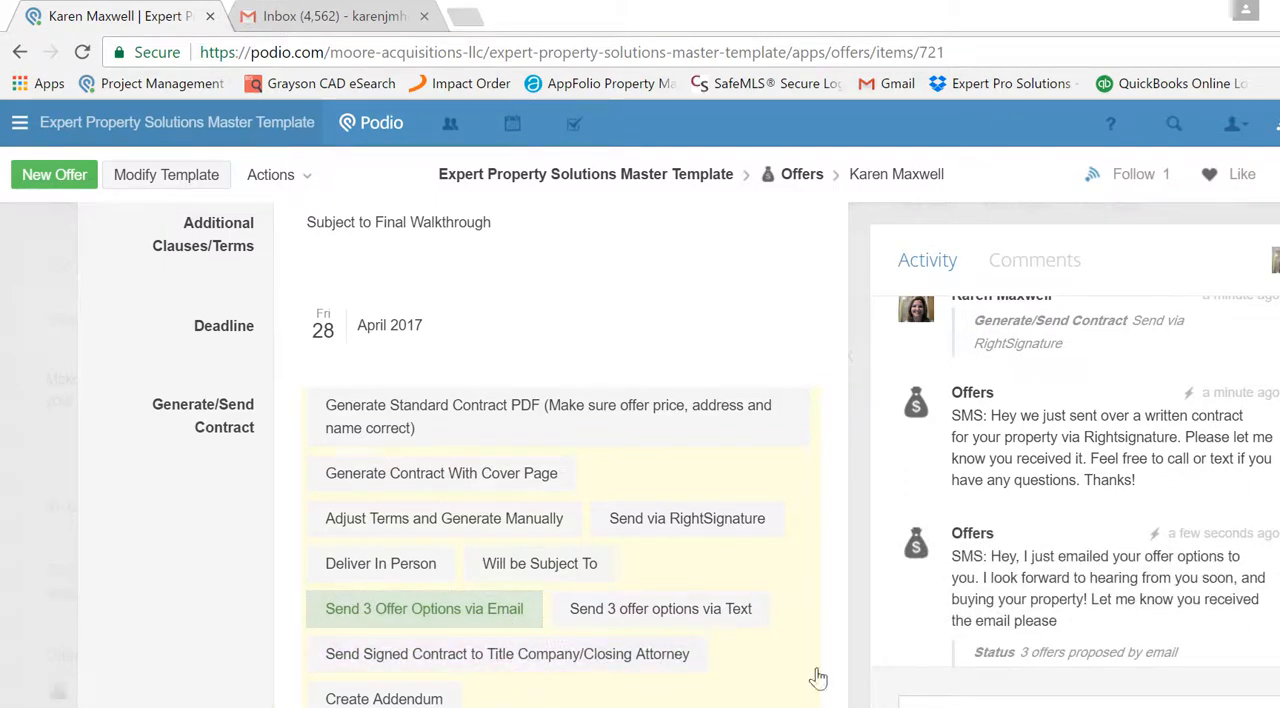
- Look through the offer's remaining fields, including signature status, send options, comps, discount and mailing address, and its offer prices
scroll(480, 440, "down", 1)
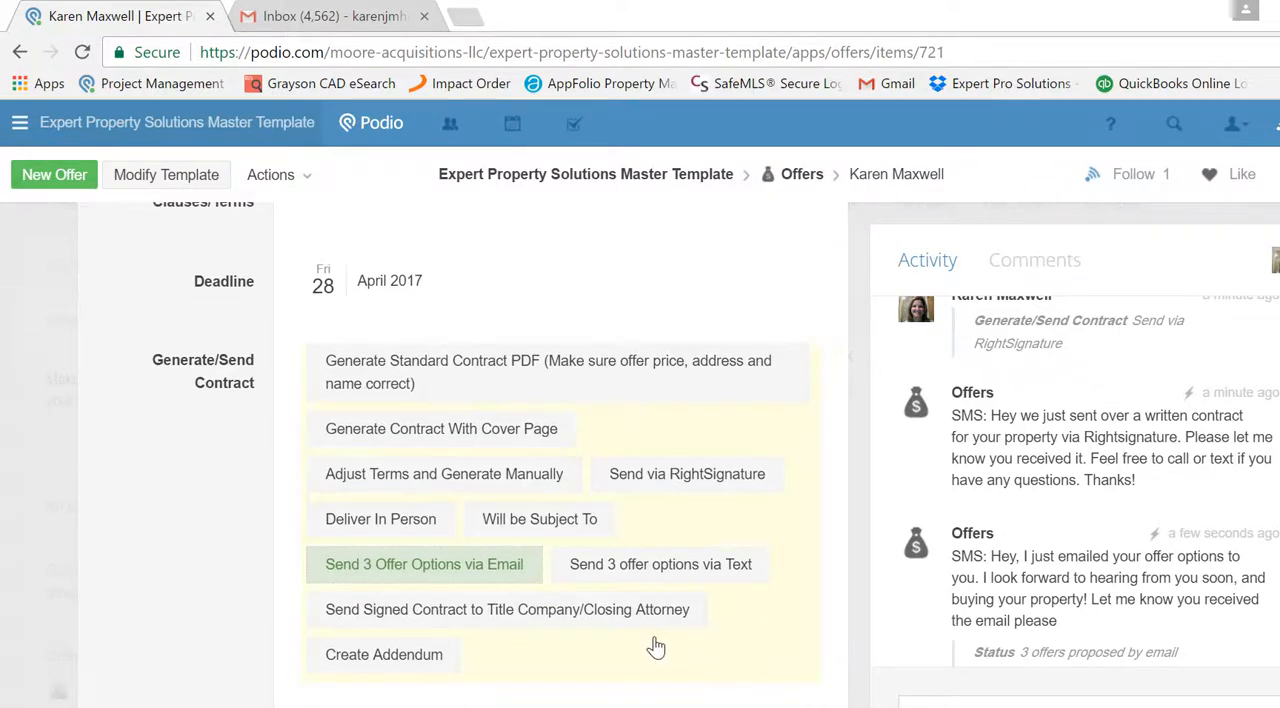
scroll(480, 440, "down", 3)
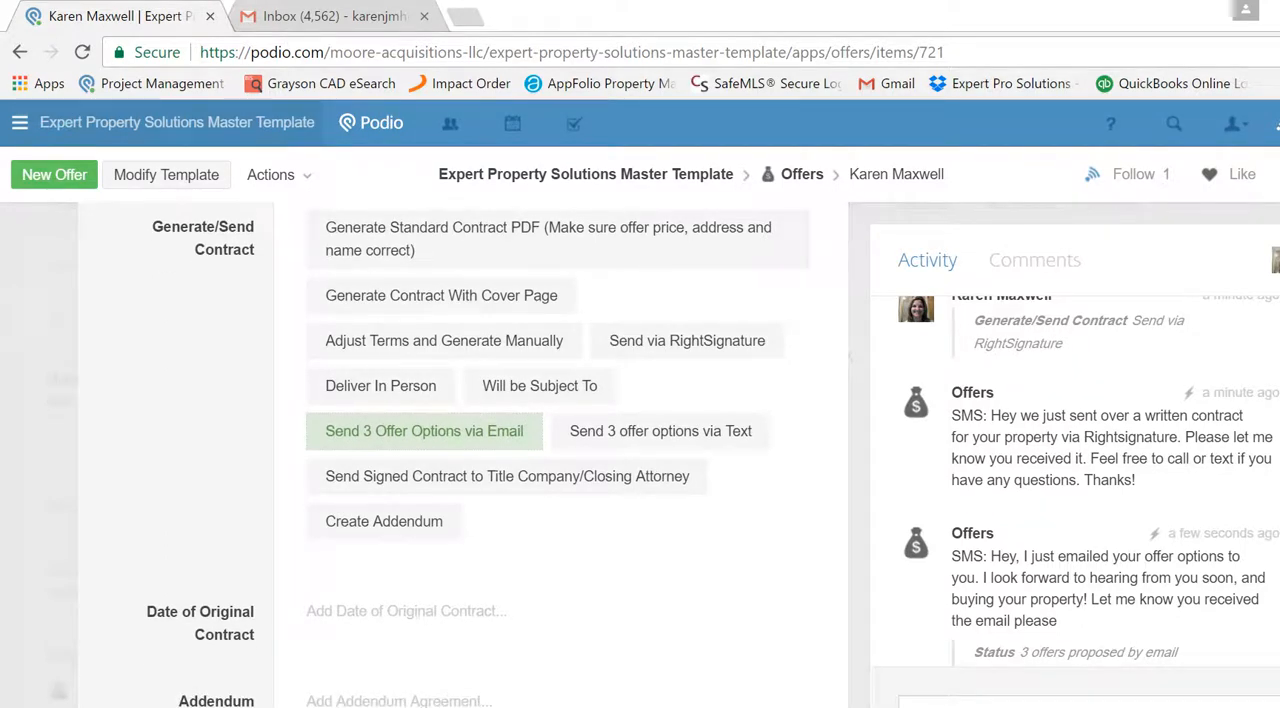
scroll(460, 440, "down", 10)
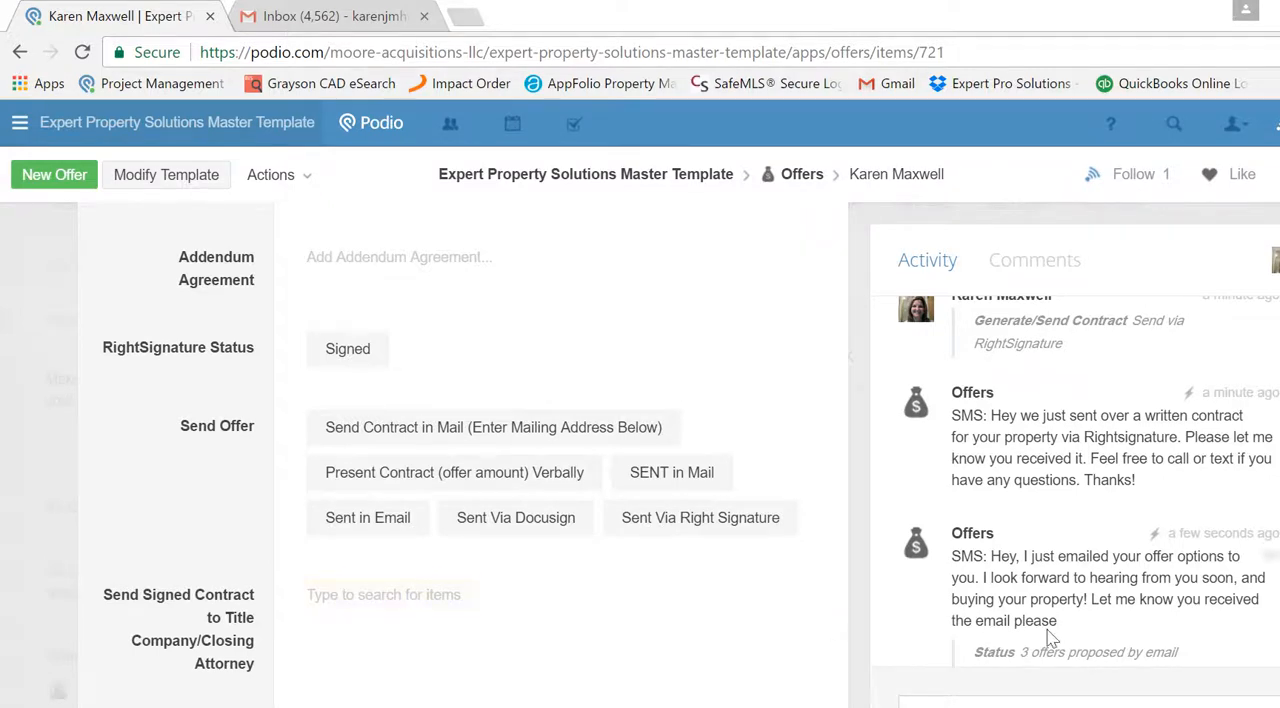
scroll(460, 450, "down", 3)
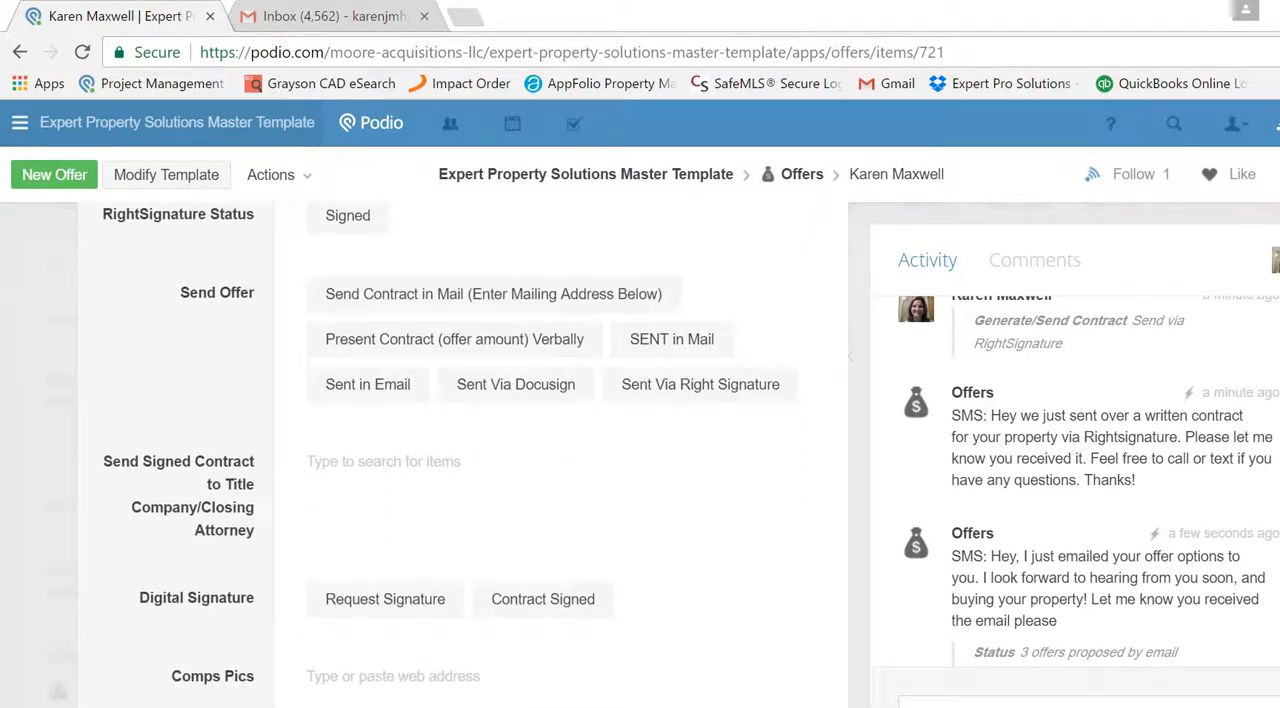
scroll(460, 450, "down", 4)
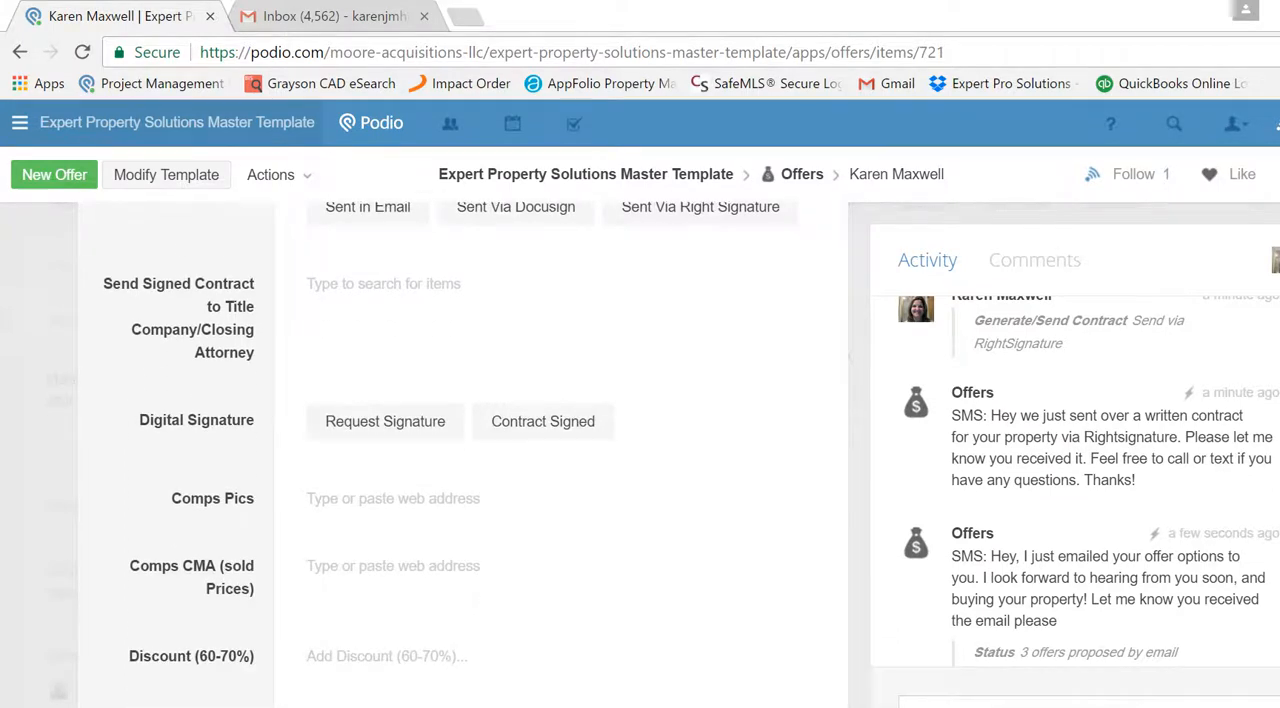
scroll(460, 450, "down", 3)
scroll(460, 450, "down", 3)
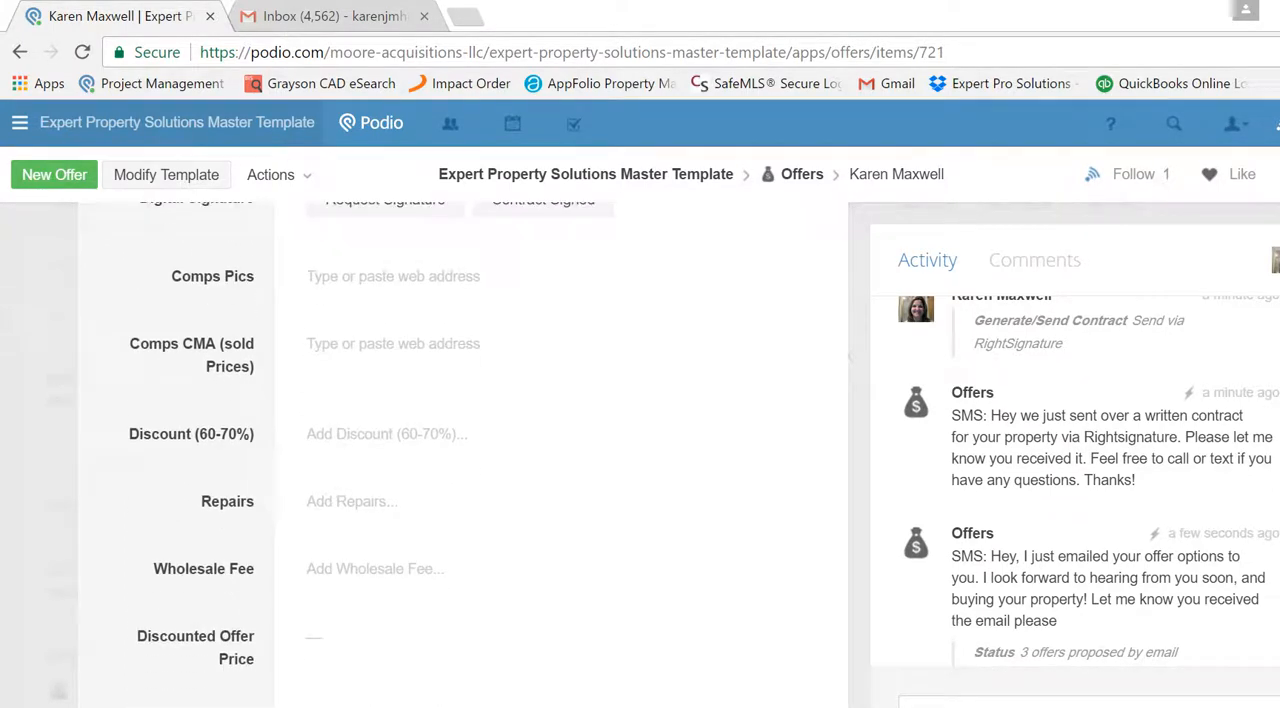
scroll(460, 450, "down", 3)
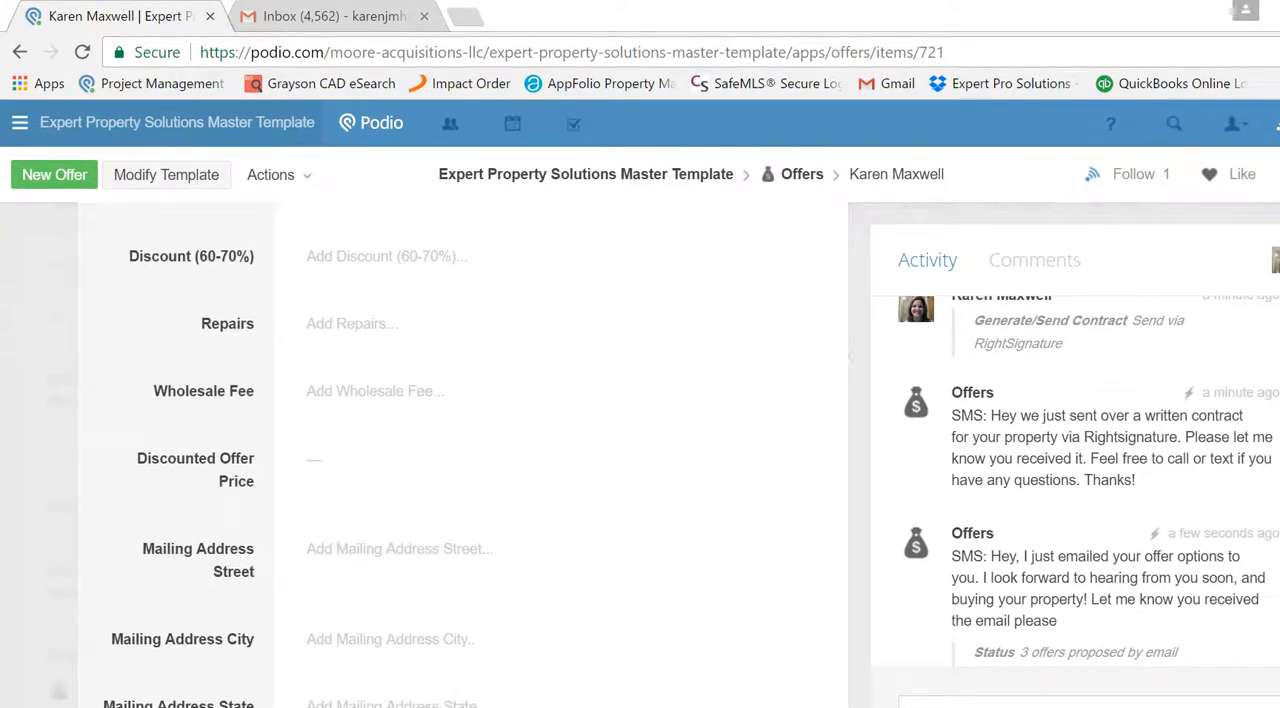
scroll(460, 450, "up", 10)
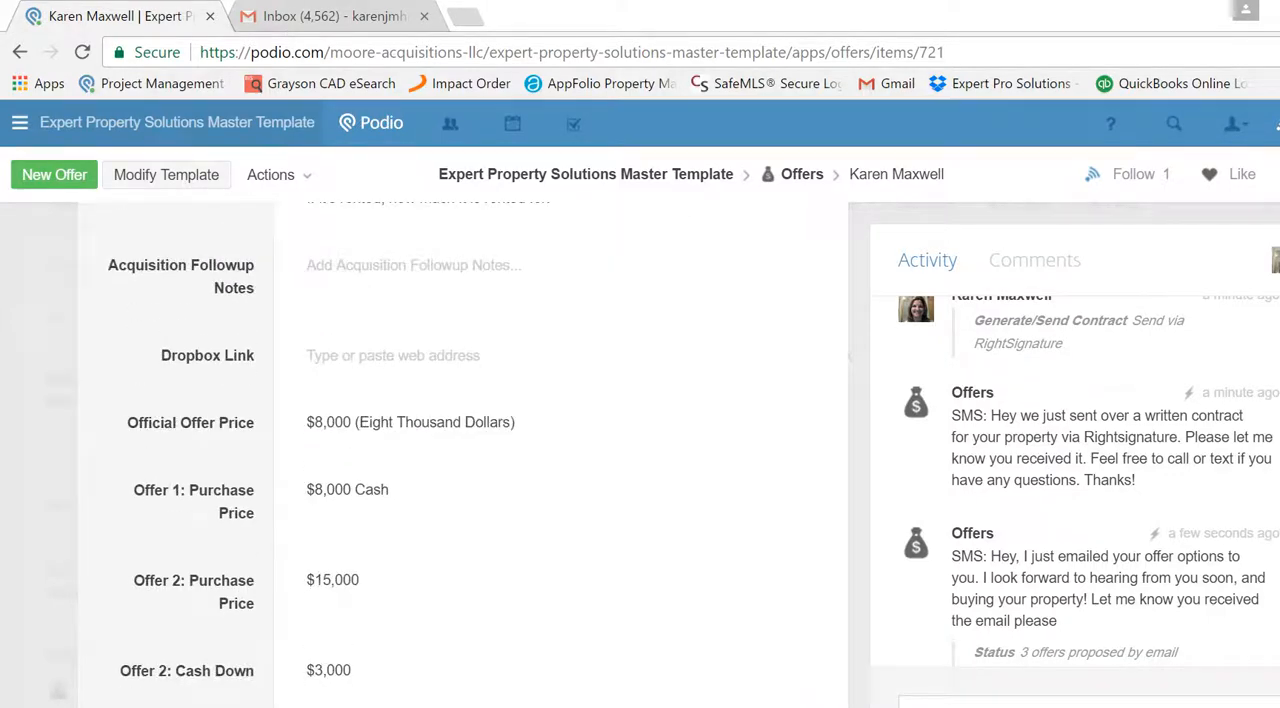
- Switch to Gmail, open the "Offer on your property" email and read the newest message's three offers in full
left_click(380, 16)
left_click(664, 242)
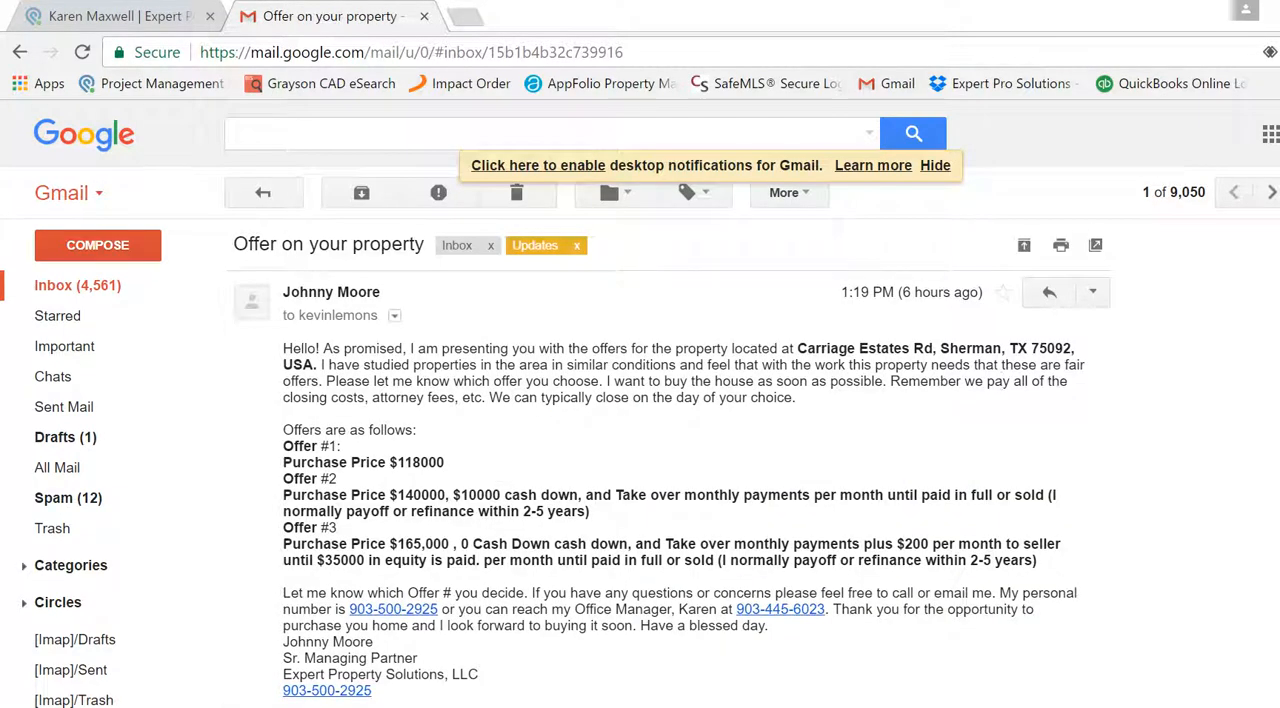
scroll(640, 450, "down", 1)
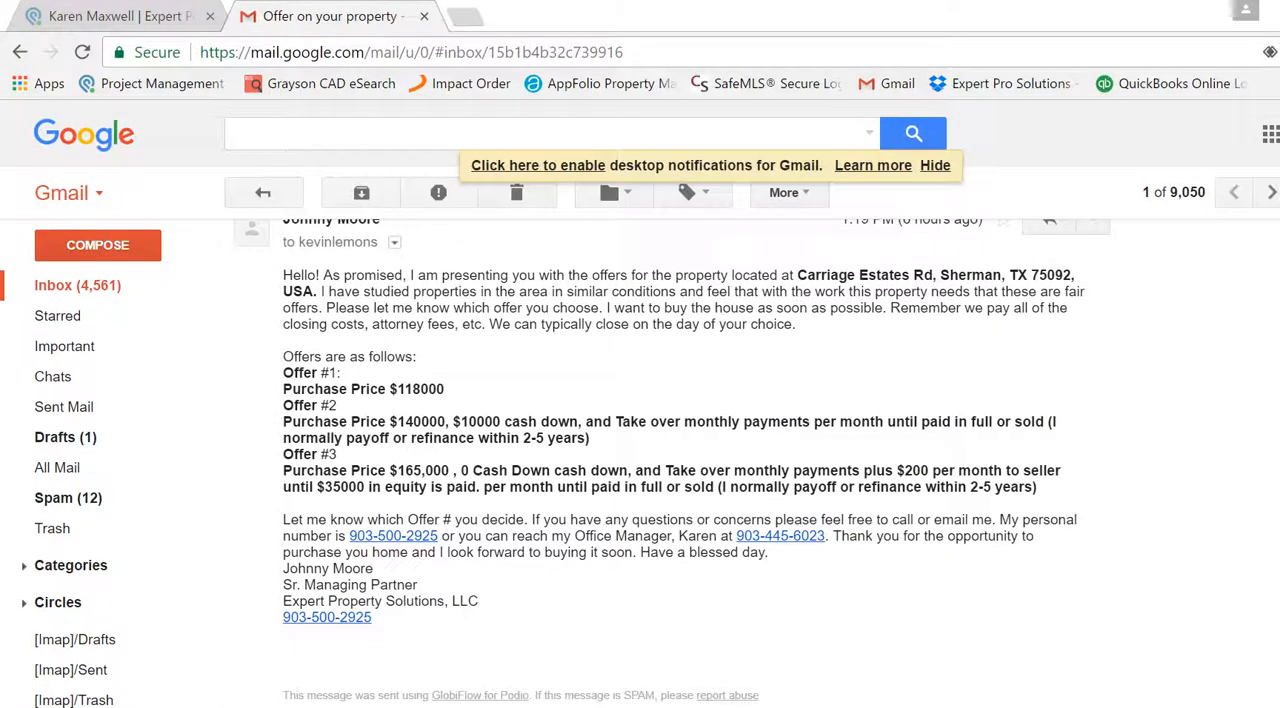
scroll(640, 450, "up", 1)
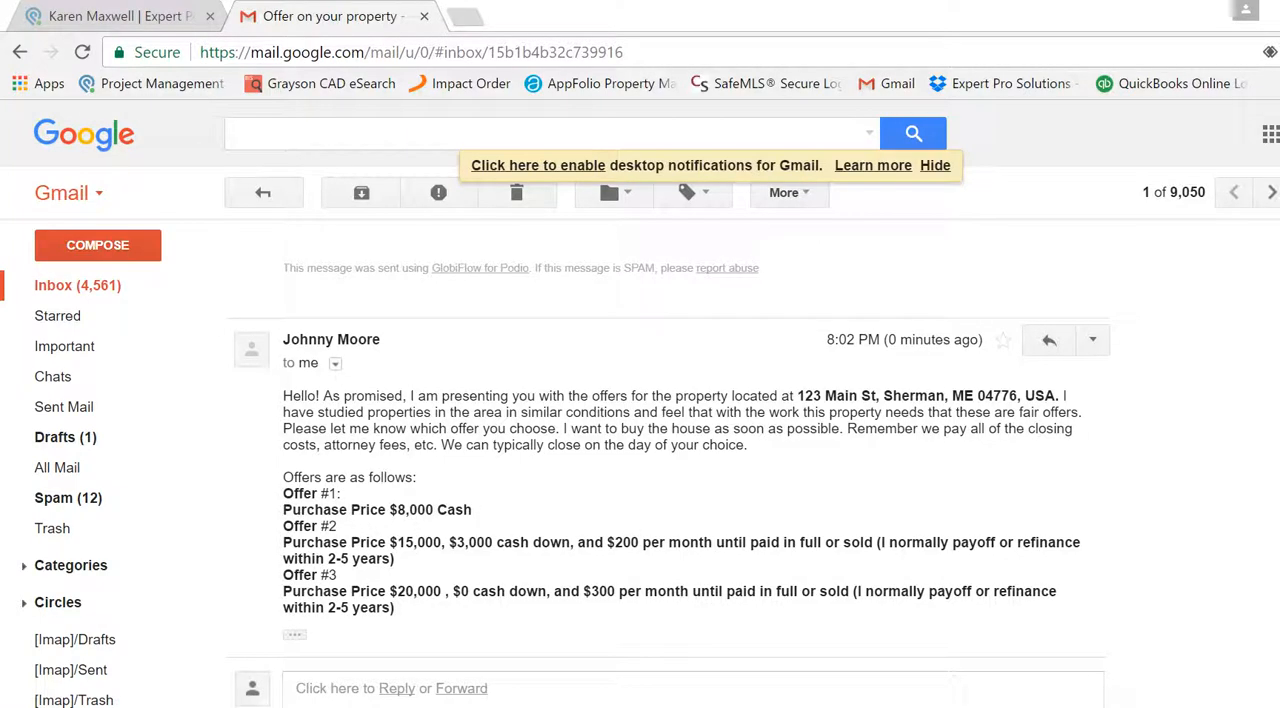
scroll(668, 460, "up", 1)
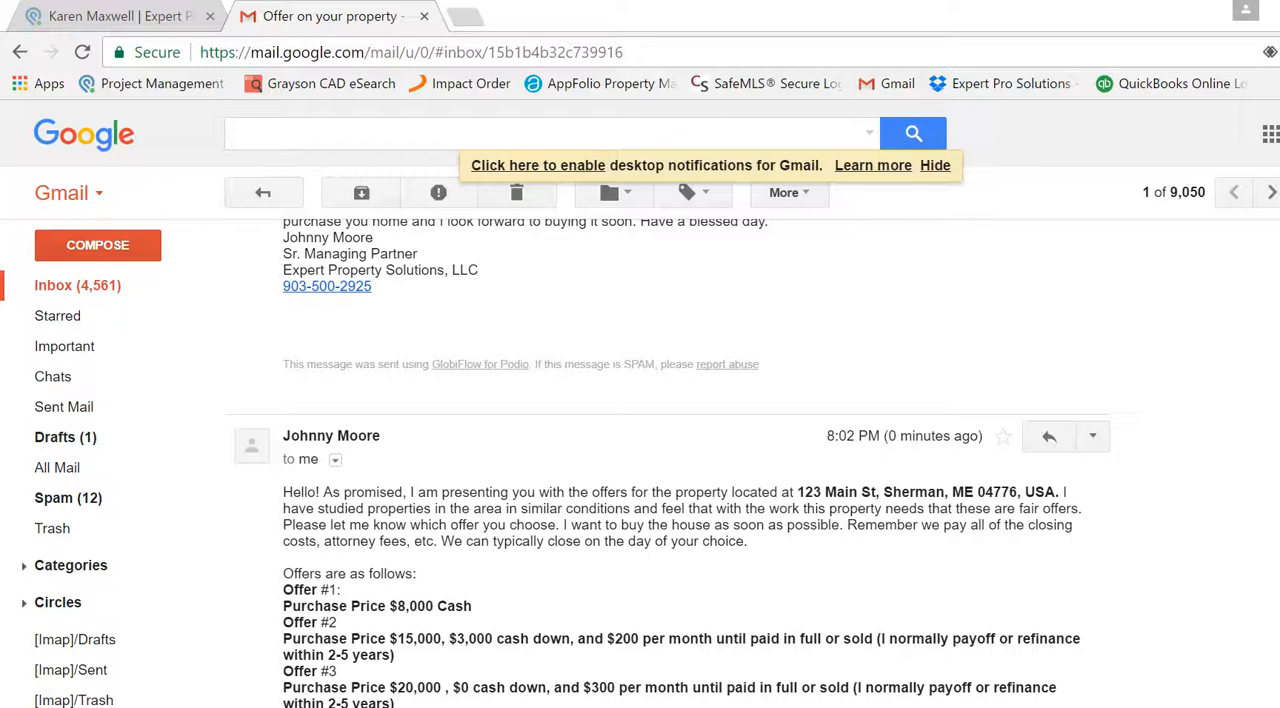
scroll(680, 460, "down", 1)
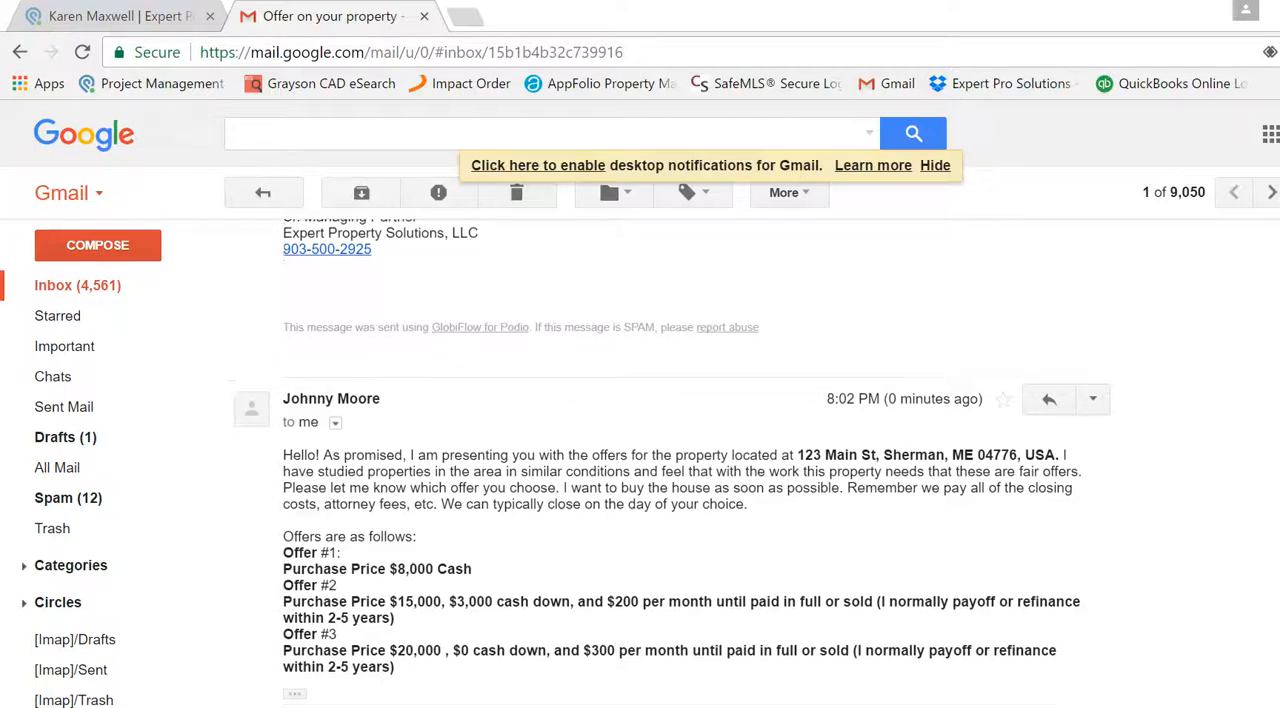
scroll(680, 460, "down", 1)
left_click(294, 648)
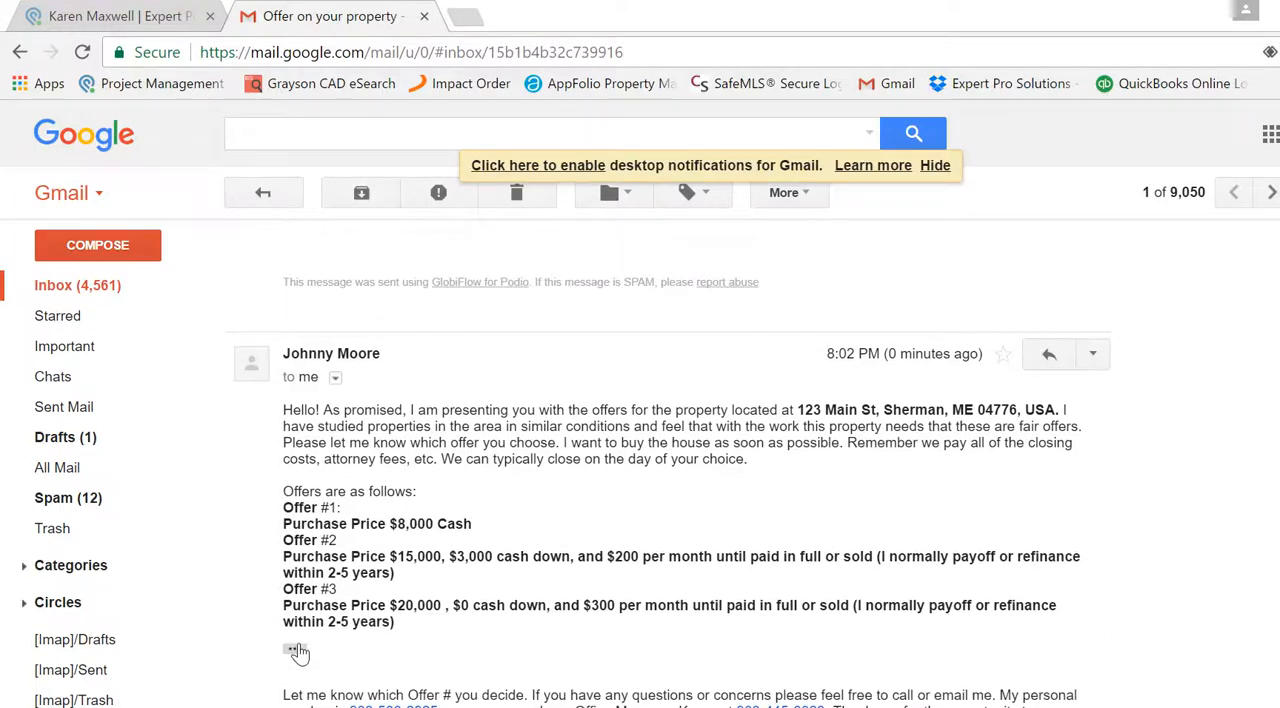
scroll(680, 460, "down", 1)
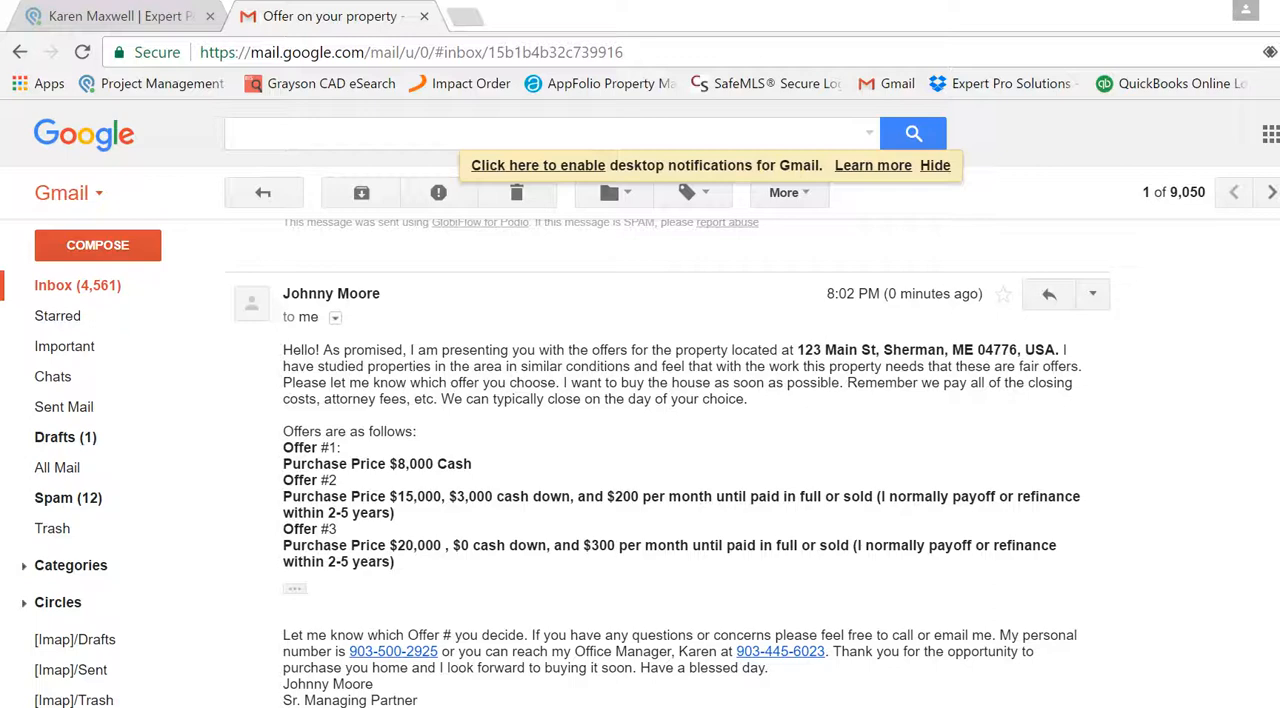
scroll(660, 450, "up", 3)
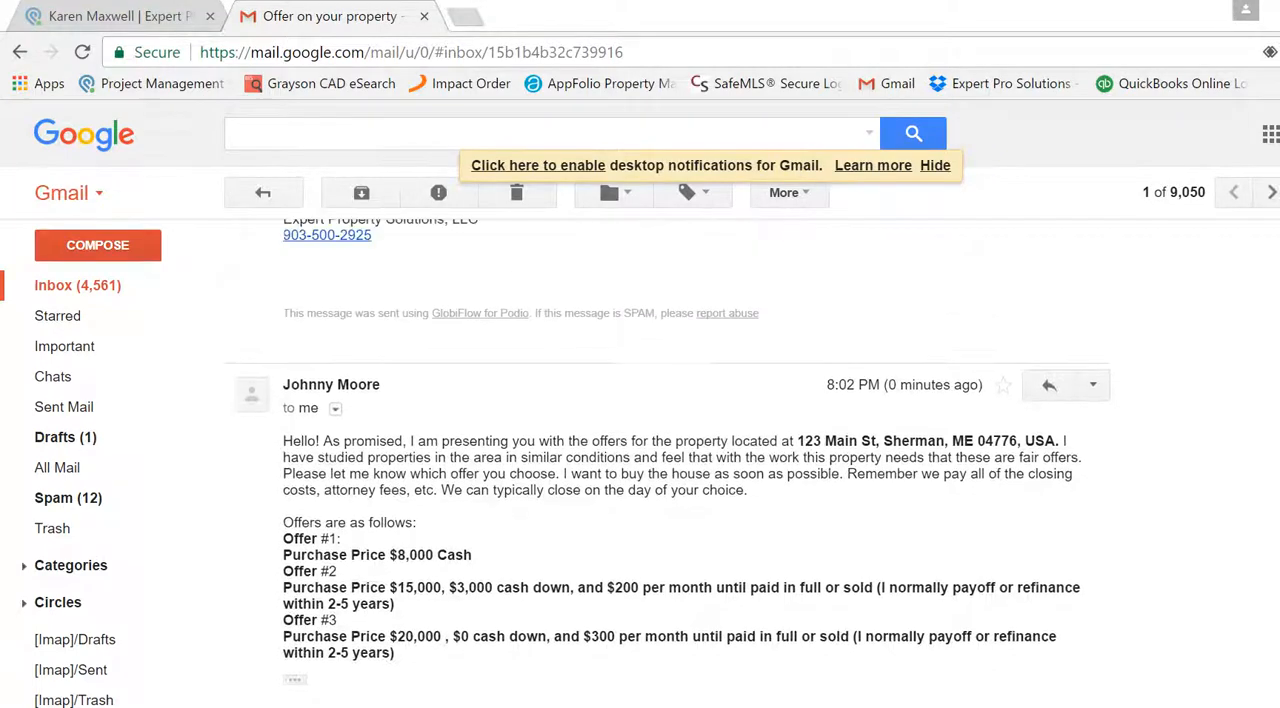
- Return to the Podio offer record and review the prices and payment terms of its offer options
left_click(135, 16)
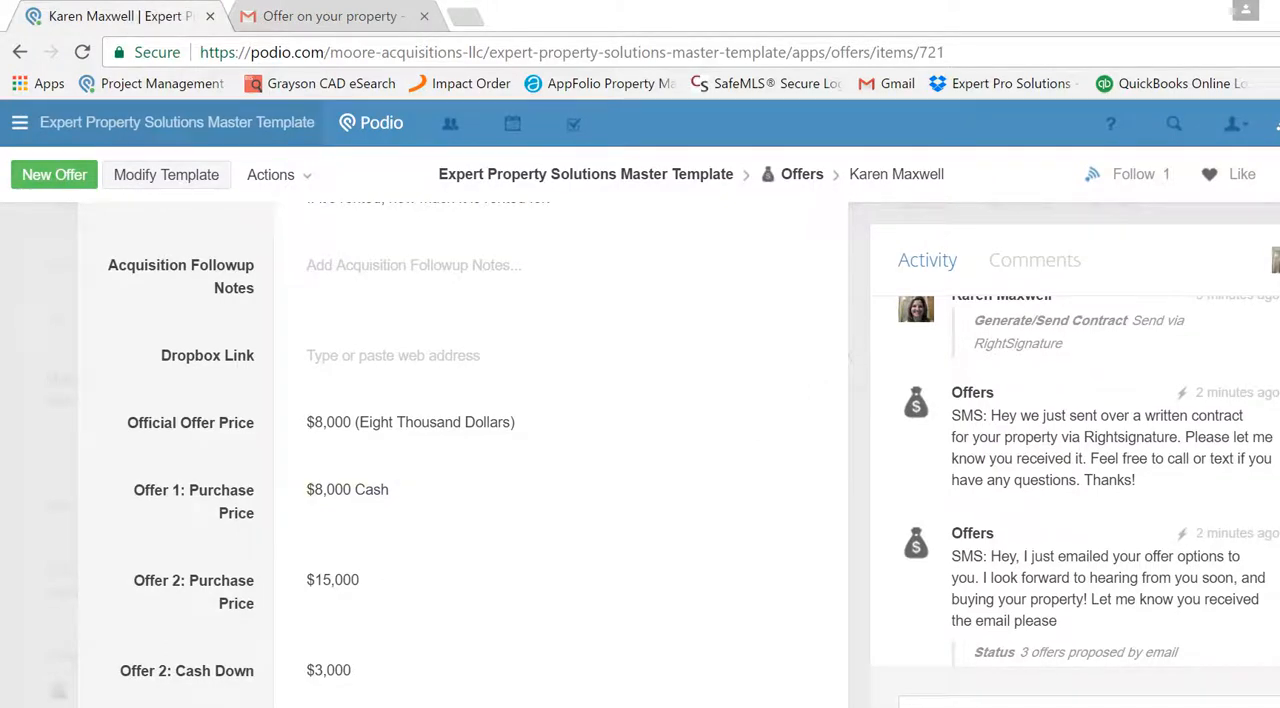
scroll(460, 450, "down", 1)
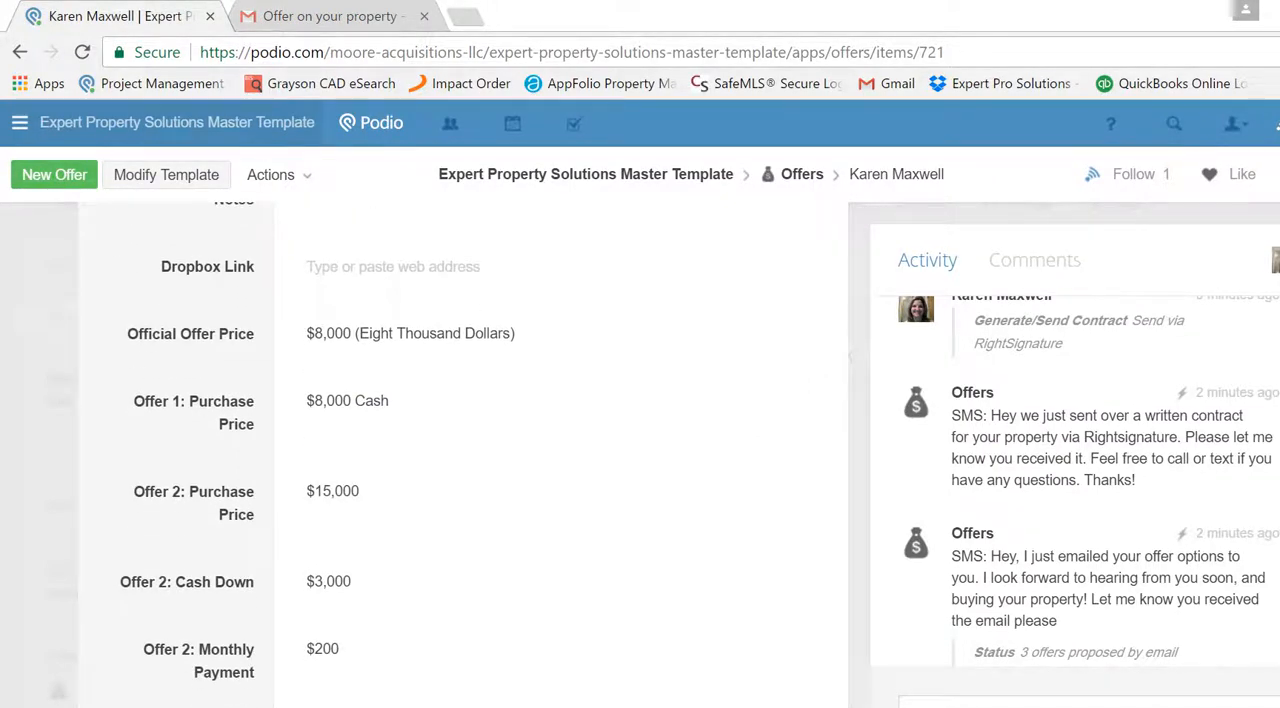
scroll(460, 450, "down", 5)
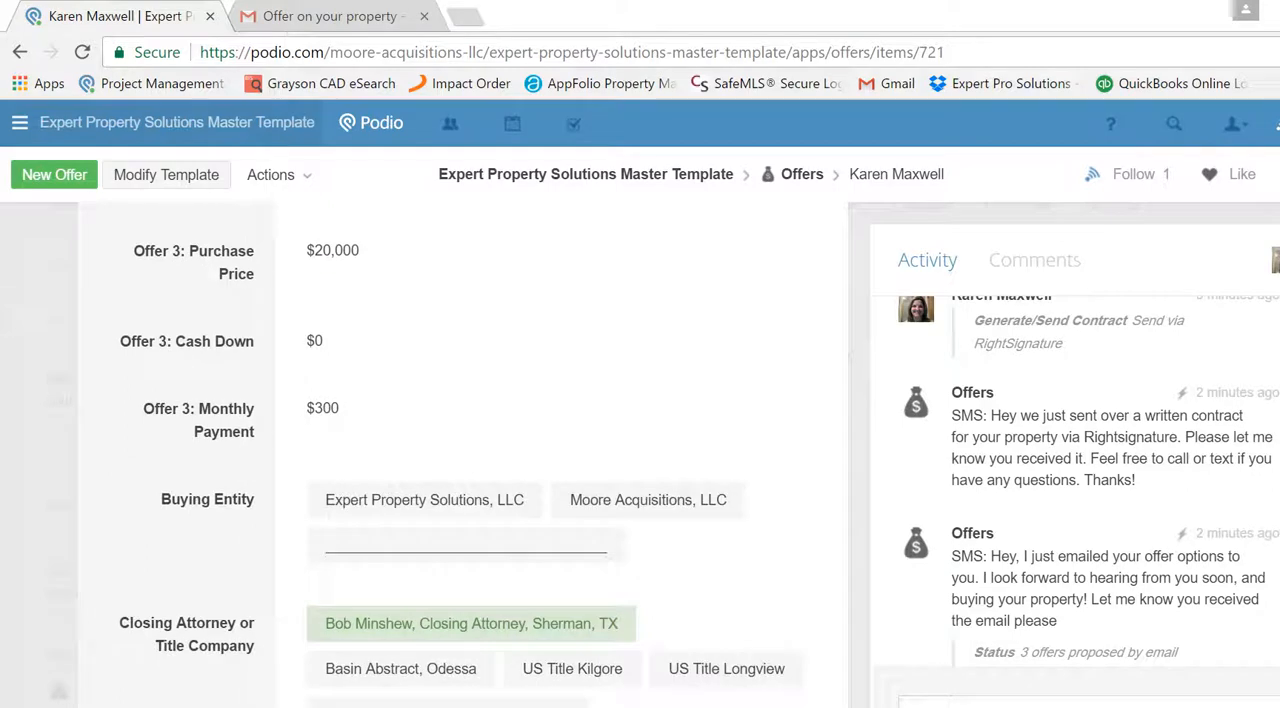